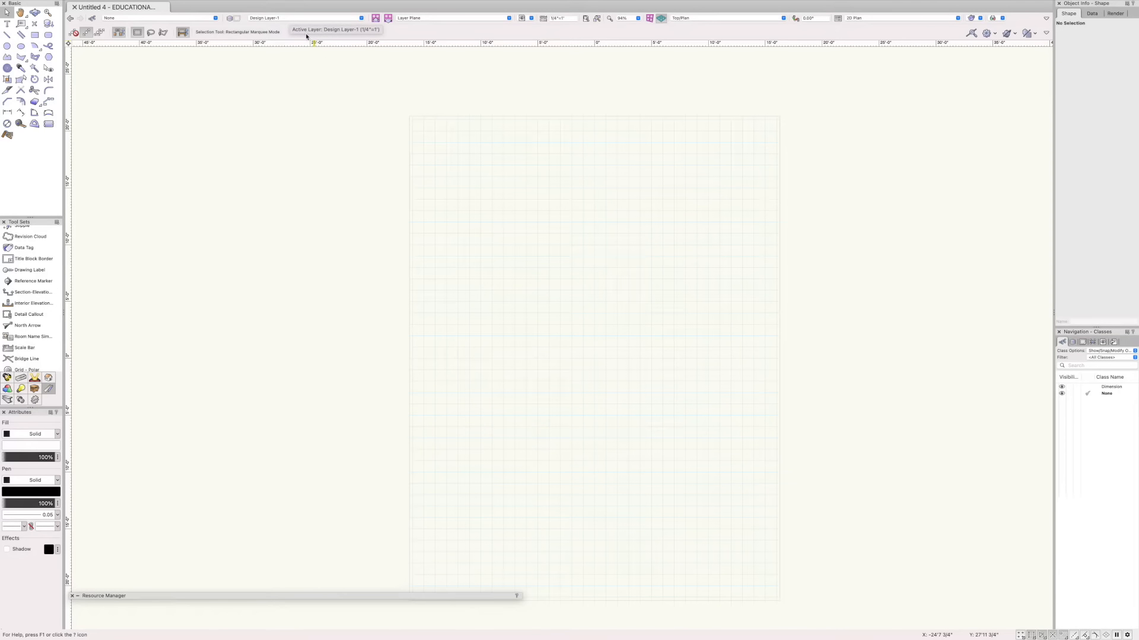
click(296, 16)
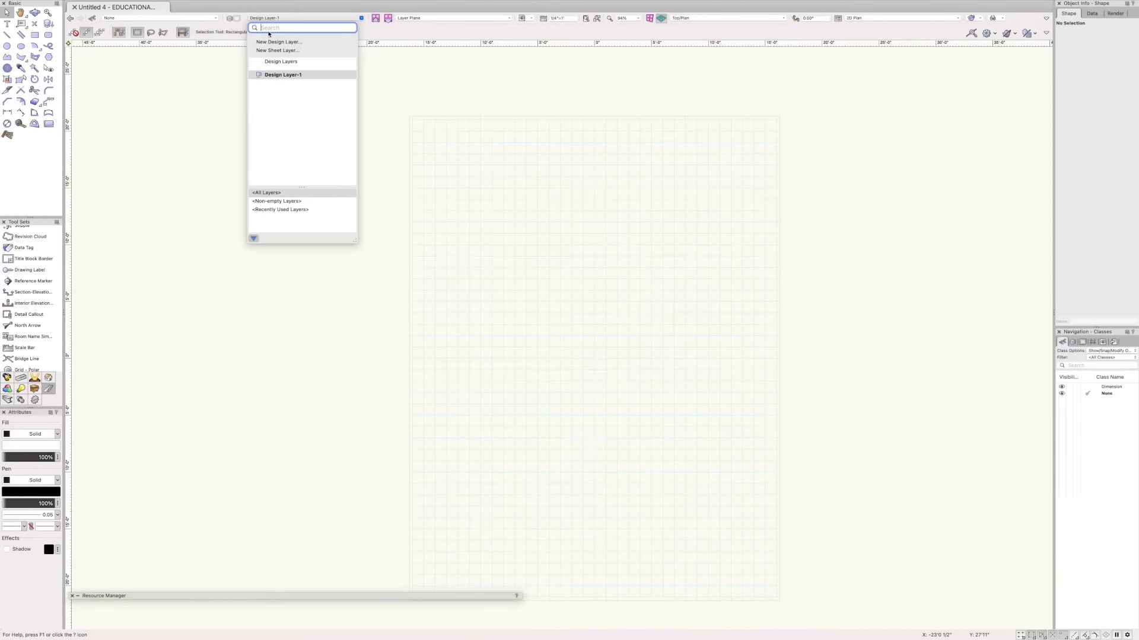
click(284, 18)
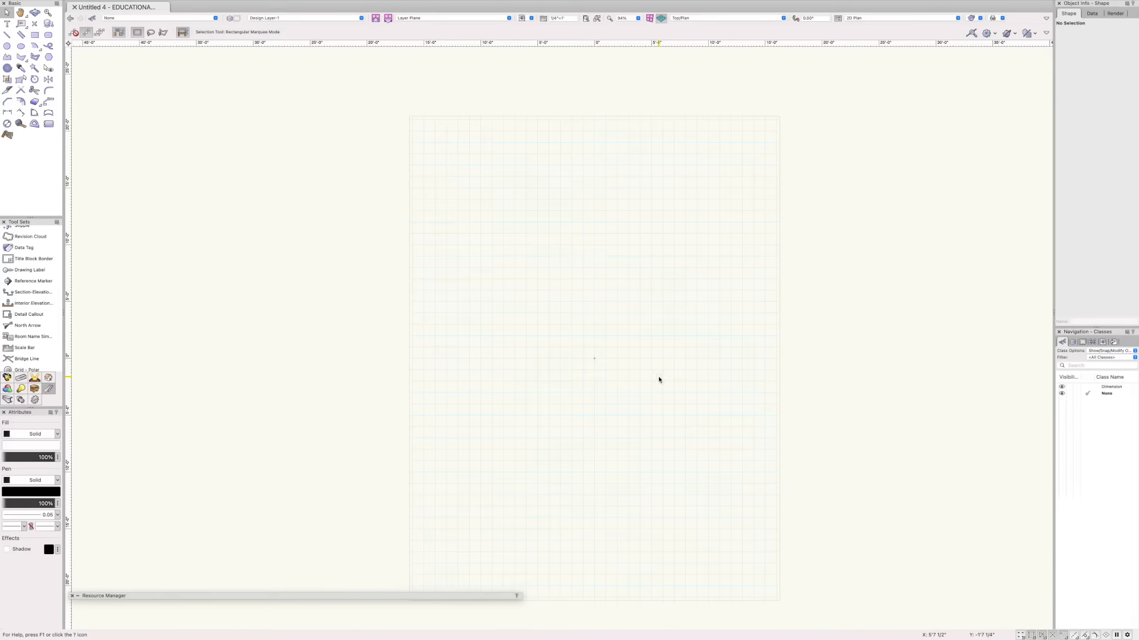
key(space)
drag(651, 394, 650, 362)
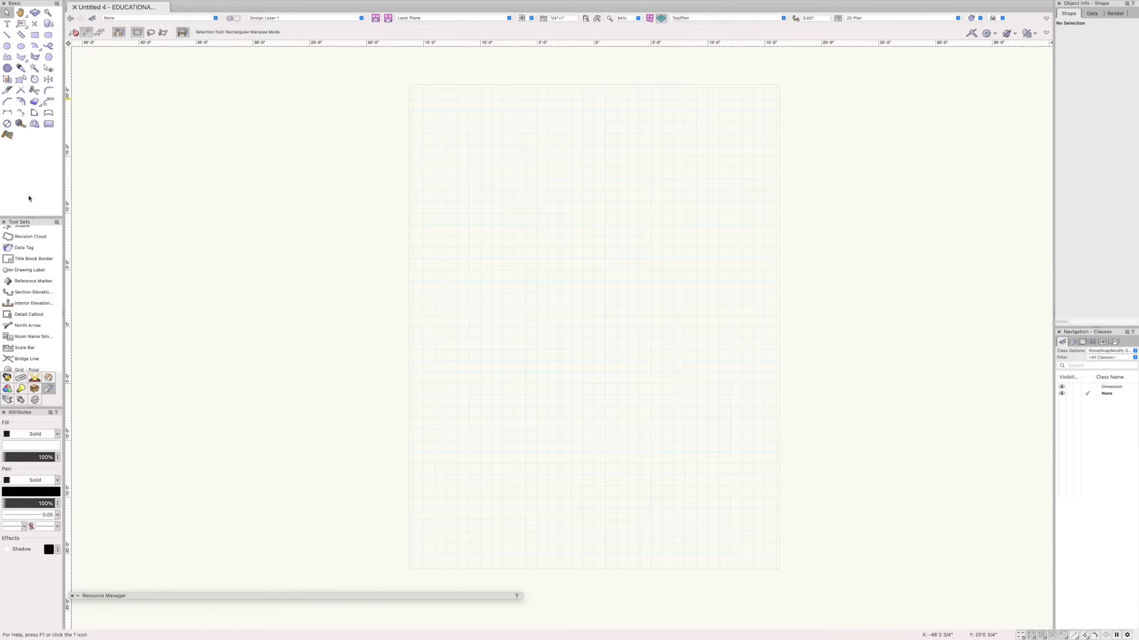
Switch the tool sets from the dimensioning and annotation tools to the lighting tools
scroll(36, 273, up, 5)
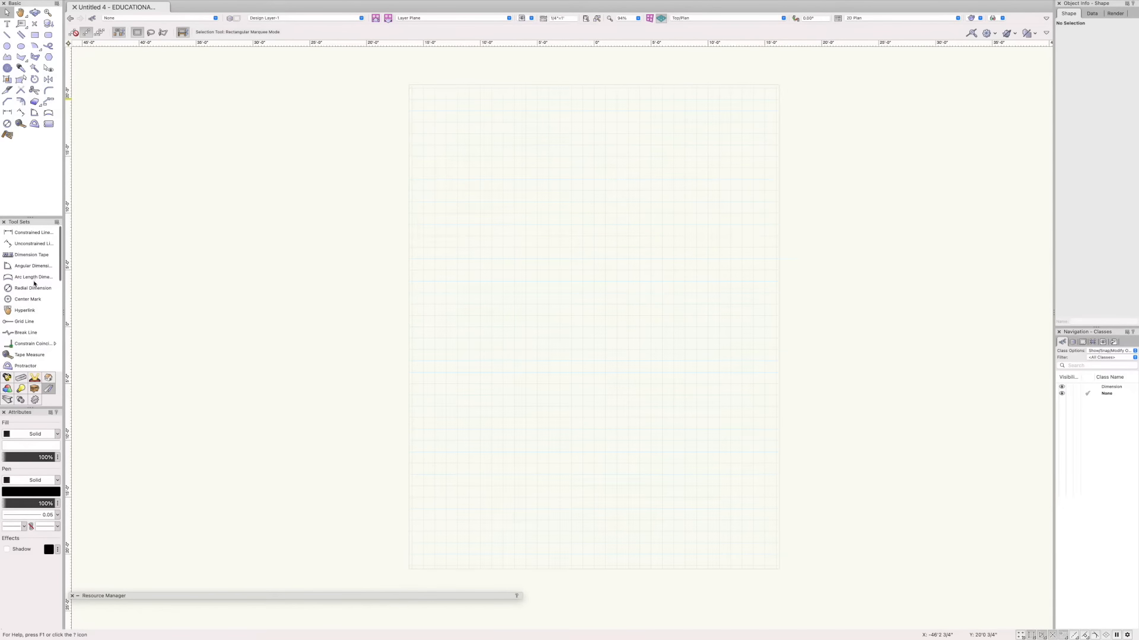
click(7, 378)
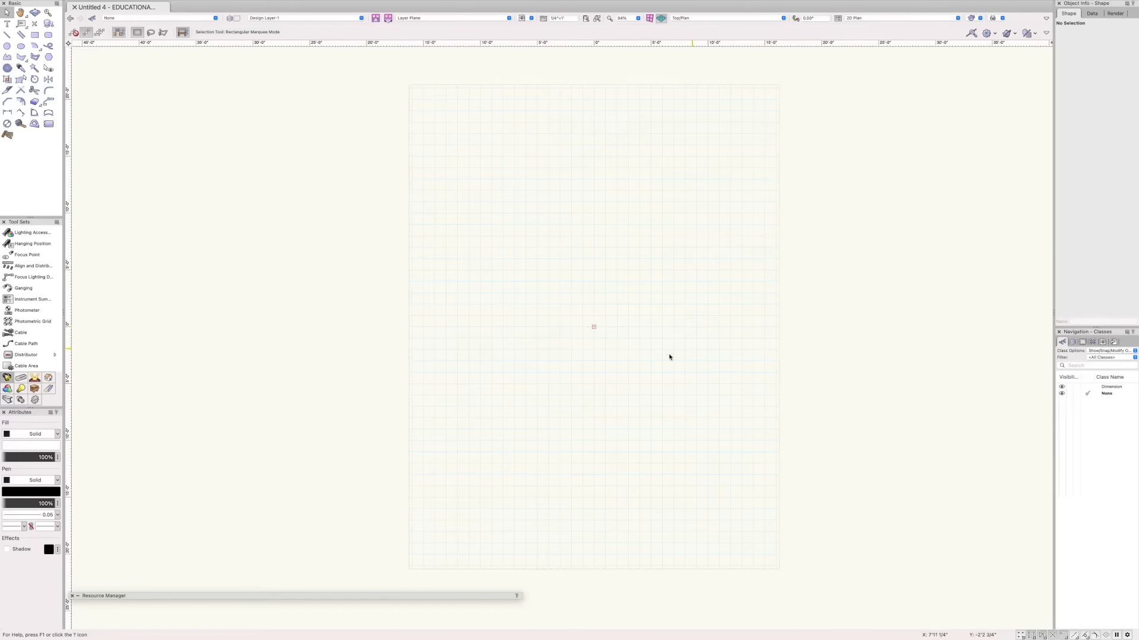
Set the document's printable area in Page Setup to US Arch D, 36 by 24 inches
mouse_move(205, 2)
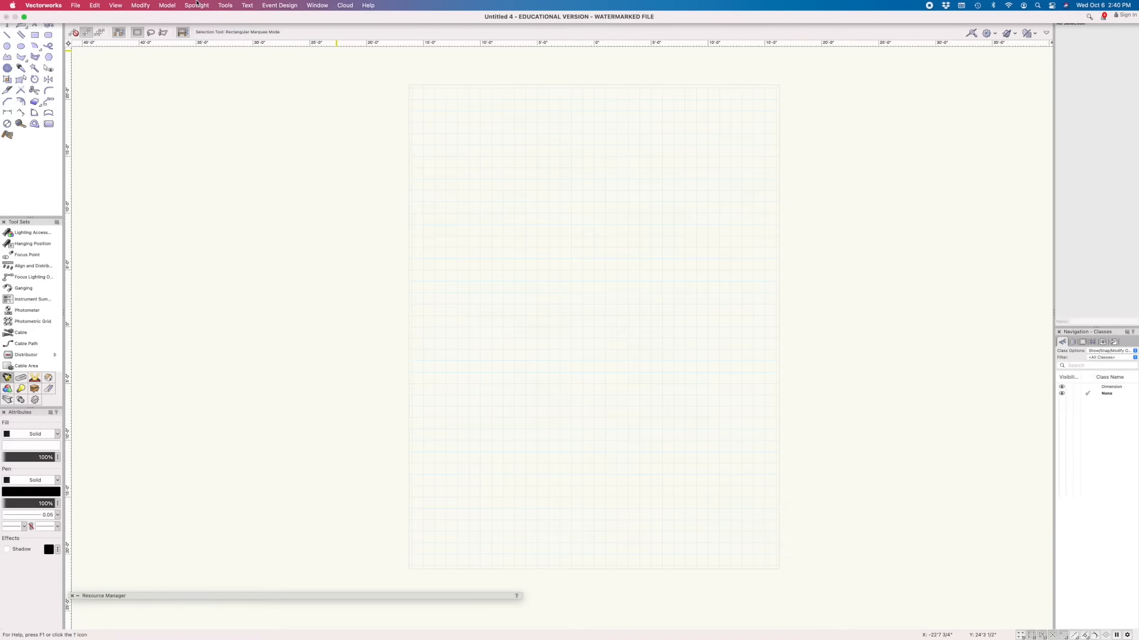
click(225, 5)
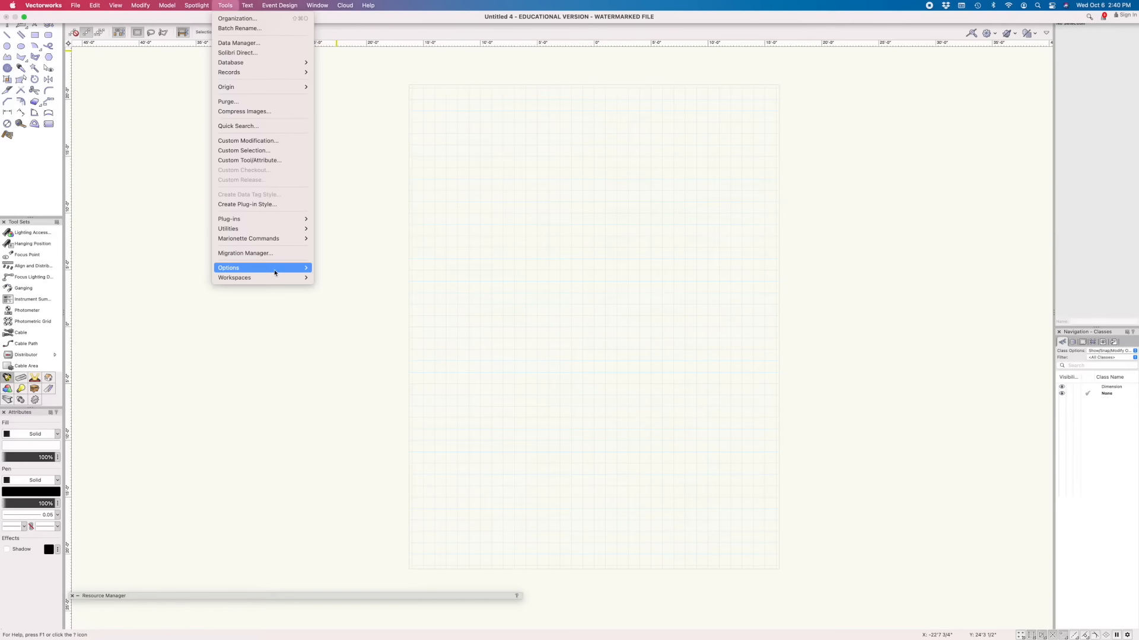
mouse_move(271, 278)
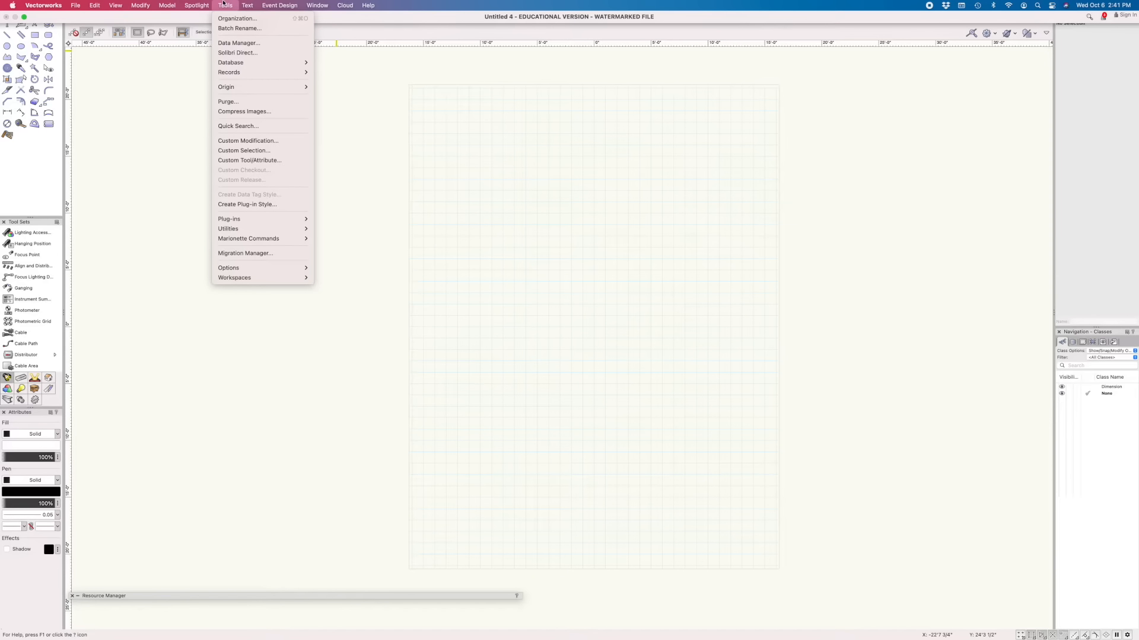
mouse_move(73, 5)
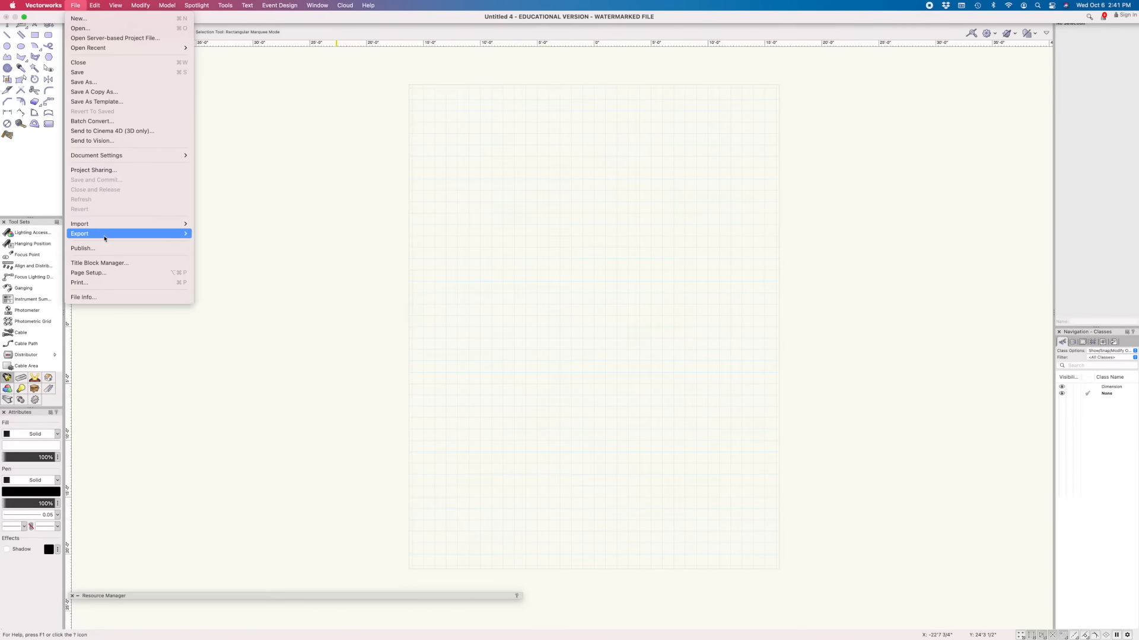
click(108, 276)
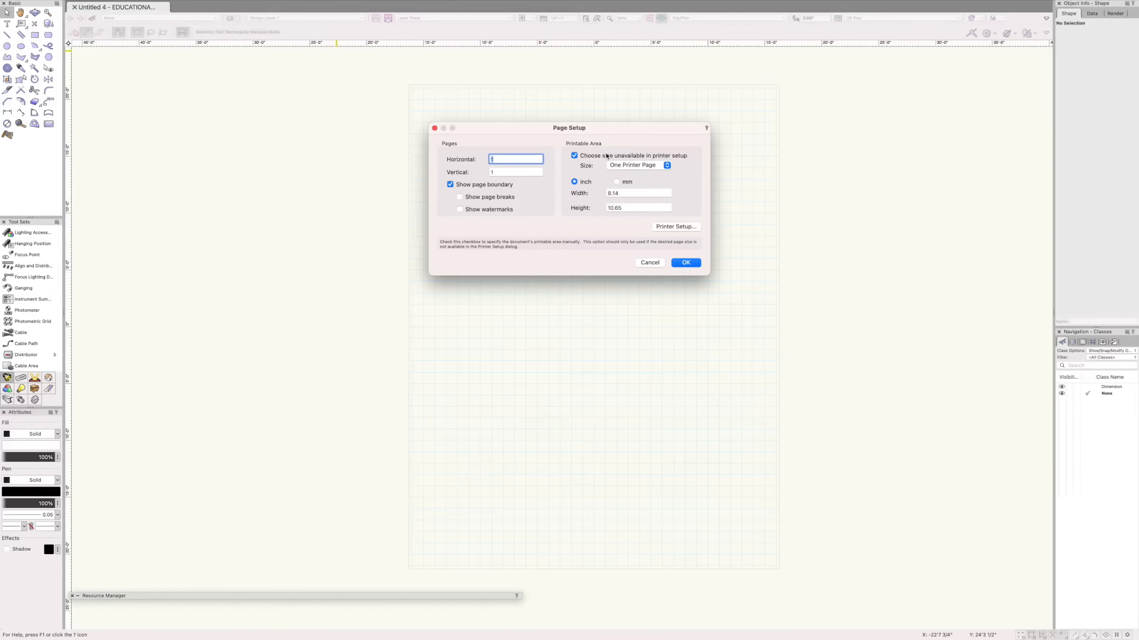
click(630, 166)
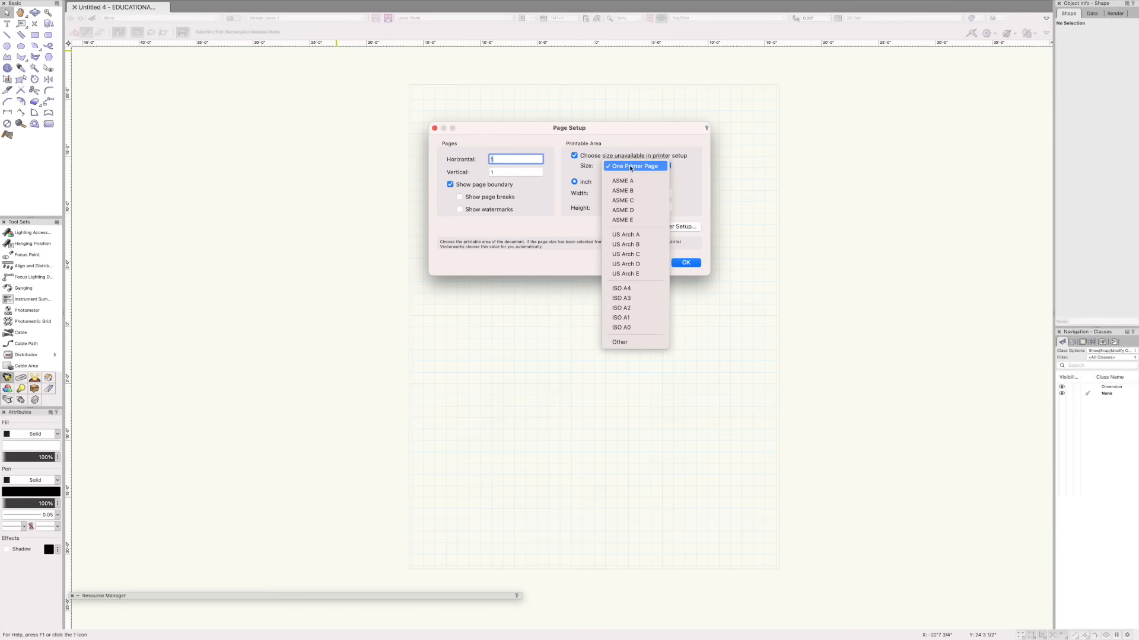
click(650, 264)
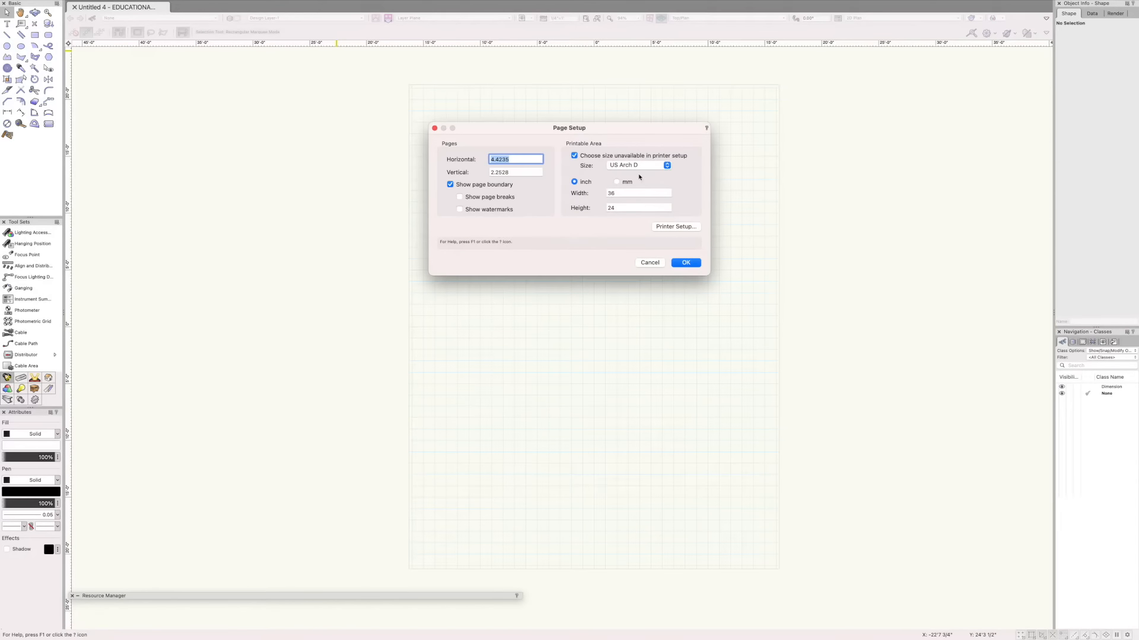
click(686, 263)
scroll(662, 243, up, 1)
key(space)
drag(681, 190, 679, 242)
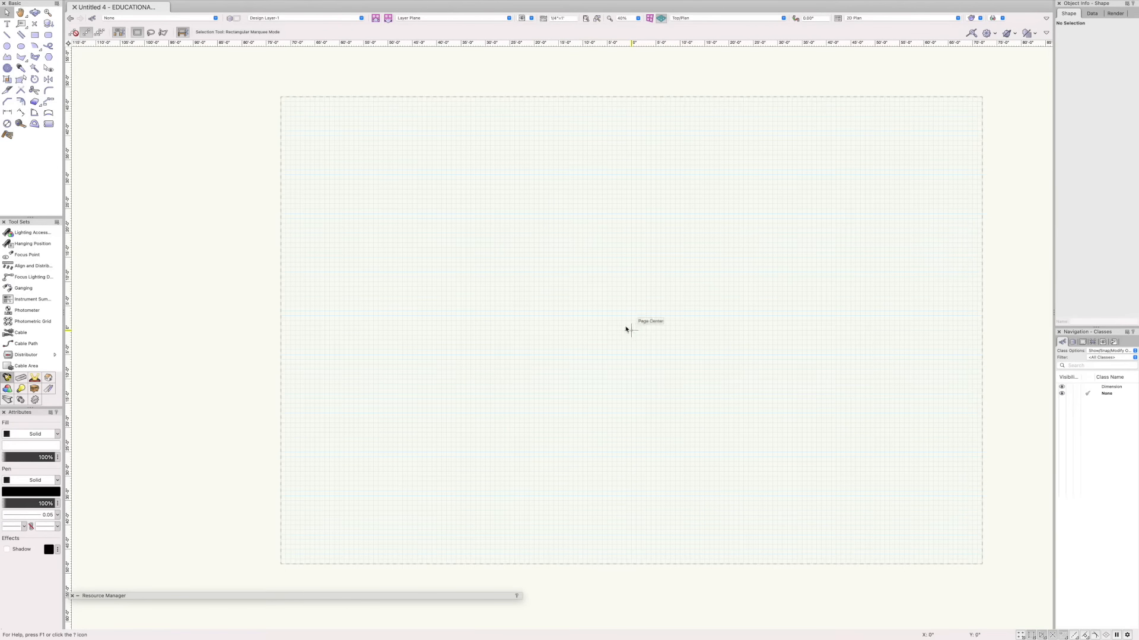
Create a new class named STAGE, with the option to edit its properties after creation
click(202, 19)
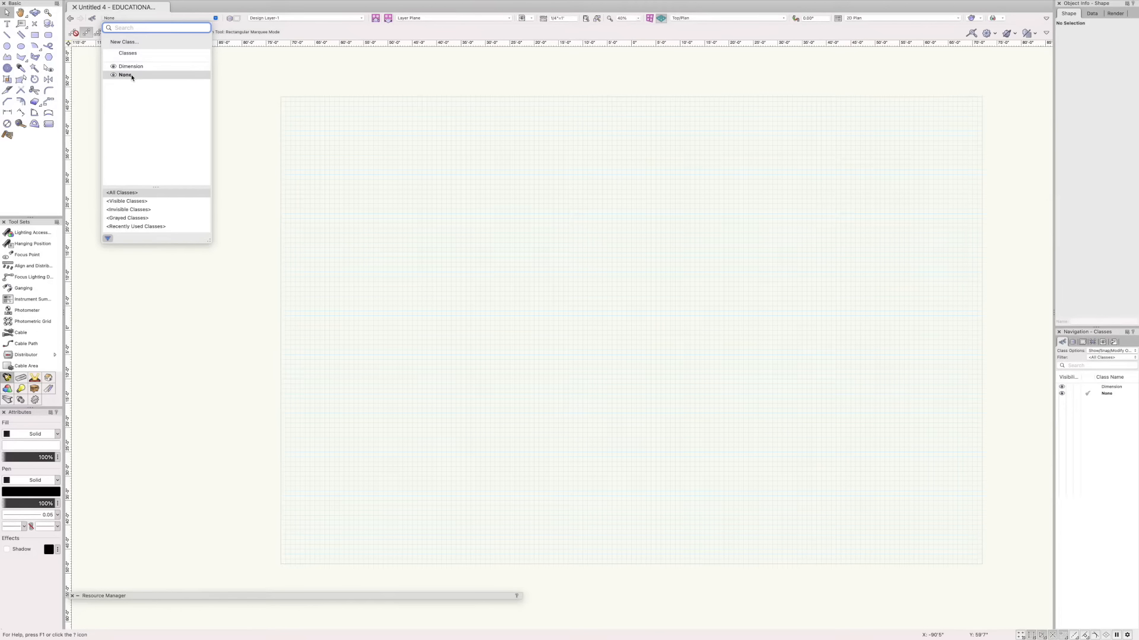
click(98, 15)
click(92, 18)
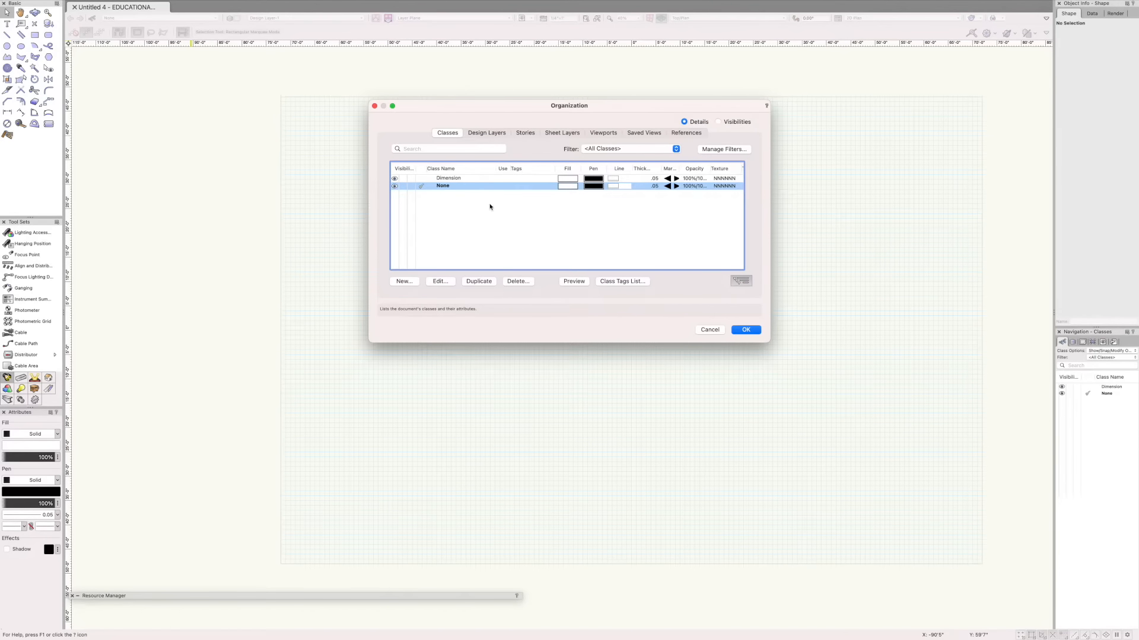
click(403, 281)
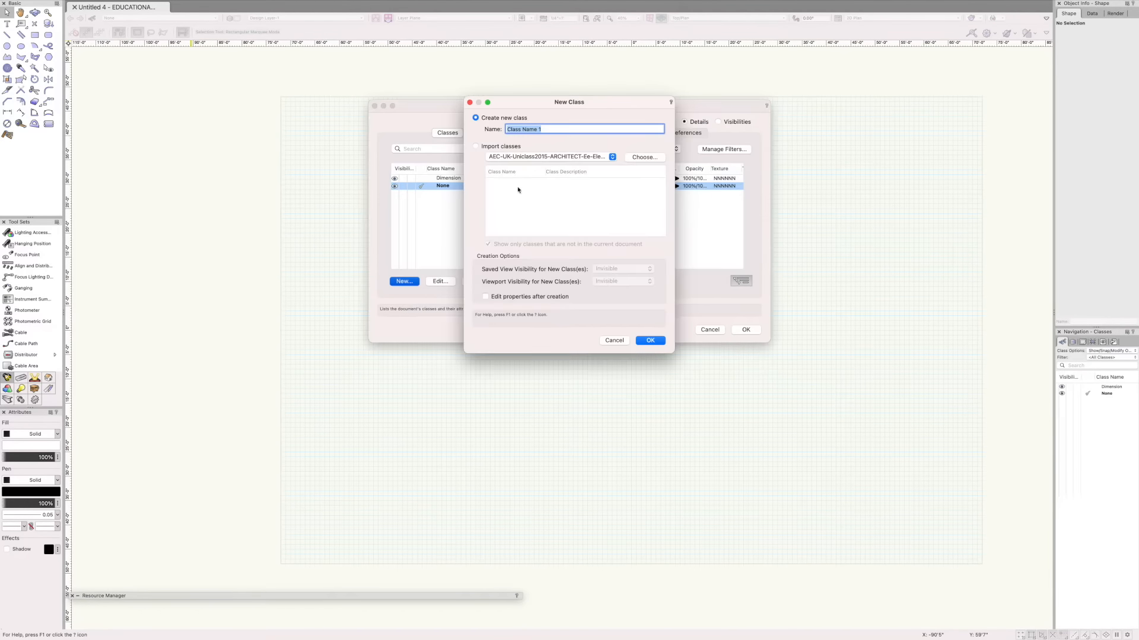
text(STAGE)
click(486, 297)
click(650, 340)
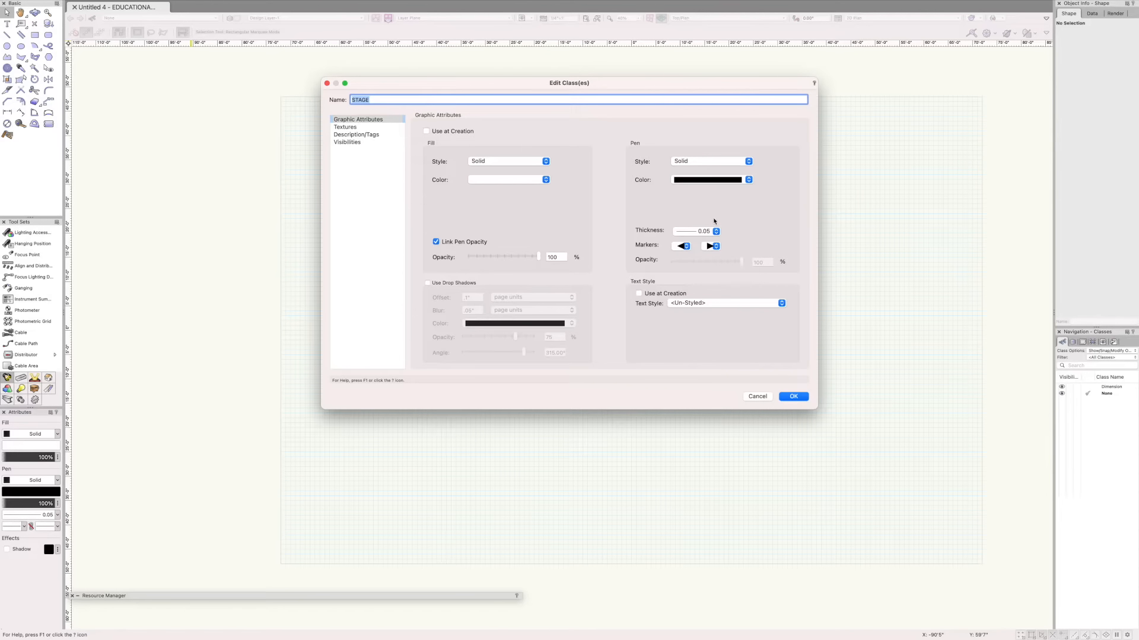
Review the STAGE class's property pages, accept them unchanged, and make STAGE the active class
click(376, 99)
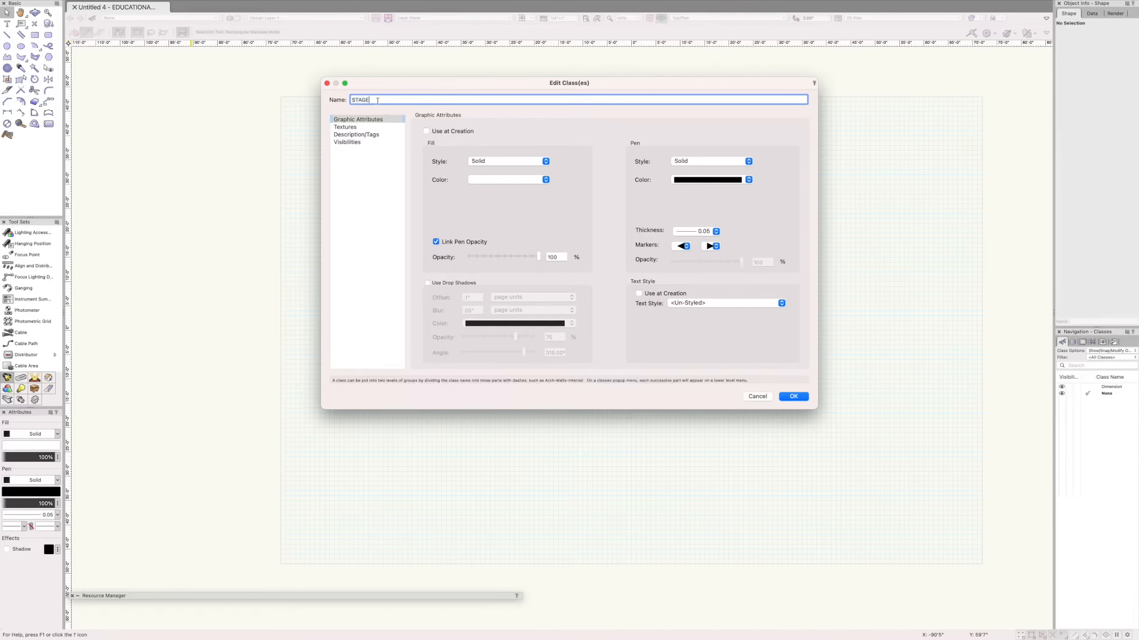
click(374, 127)
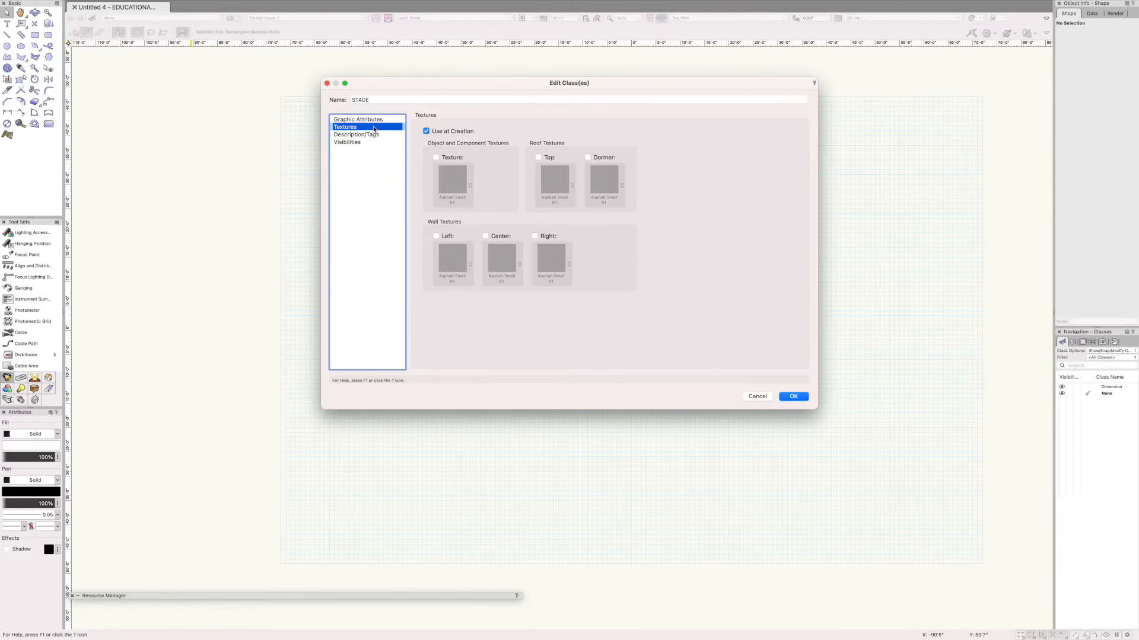
click(371, 135)
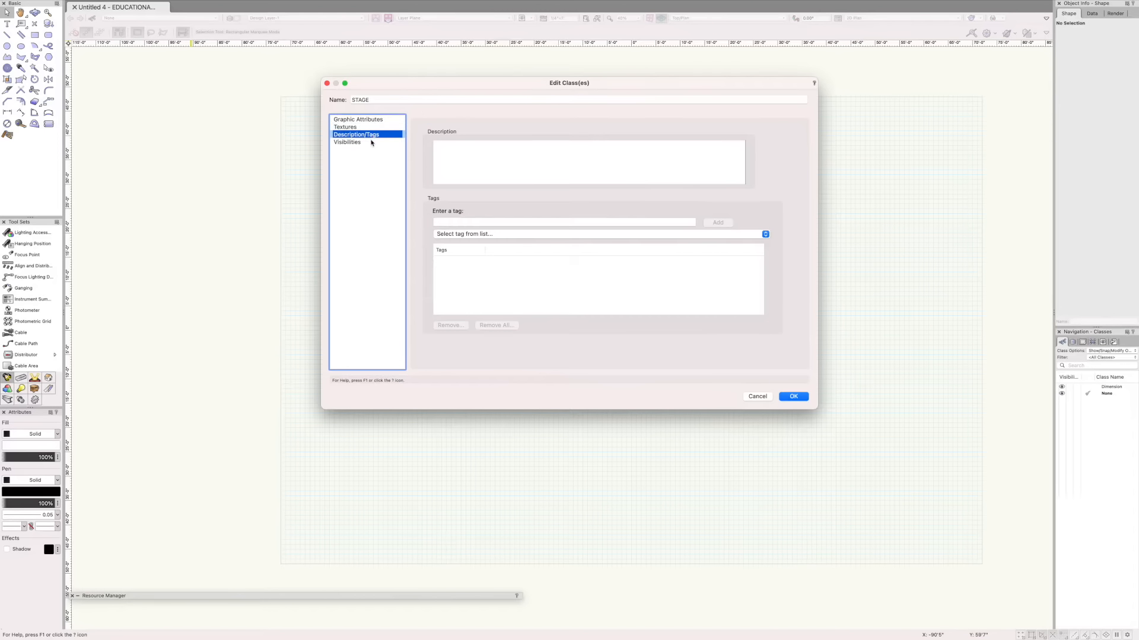
click(372, 143)
click(364, 120)
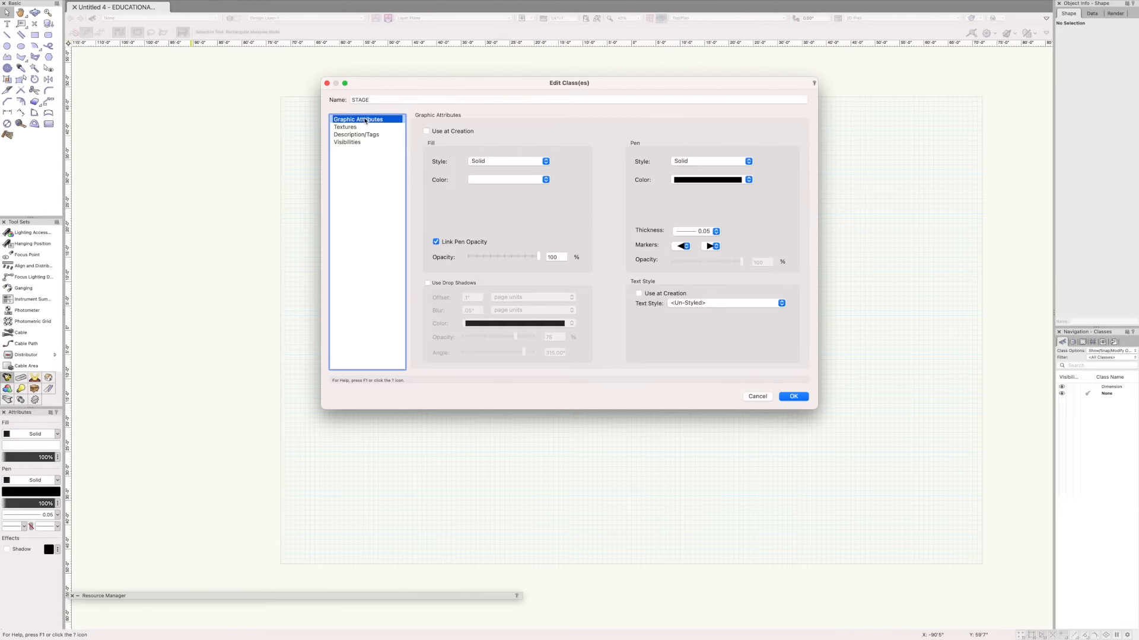
click(794, 396)
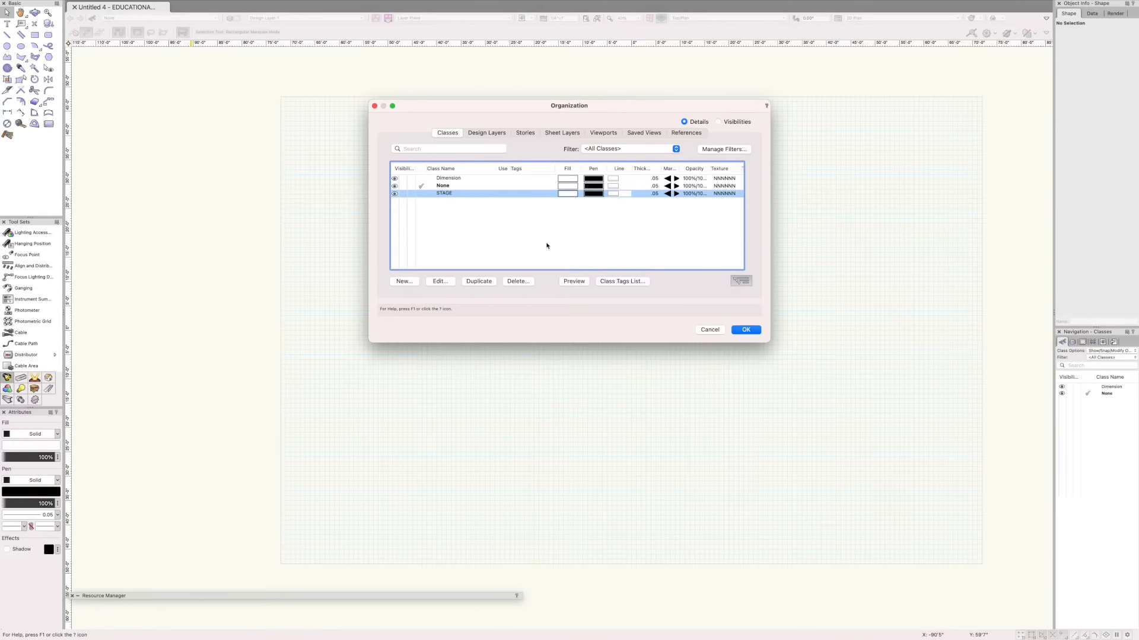
click(421, 193)
click(746, 330)
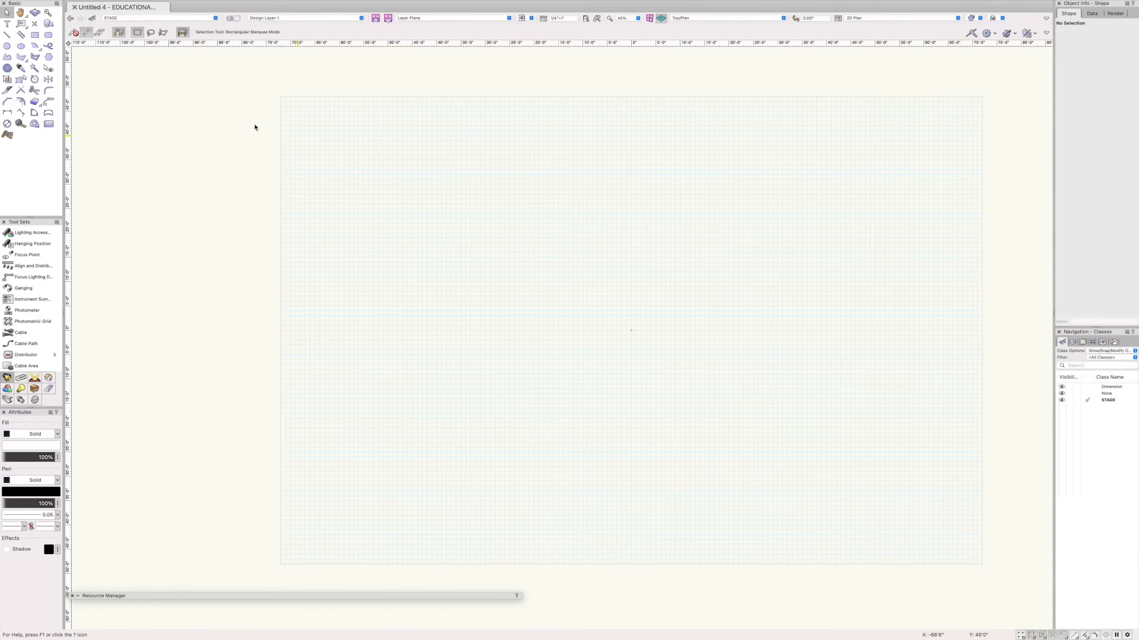
Create a new design layer named STAGE, accepting its default properties
click(315, 18)
click(315, 20)
click(231, 19)
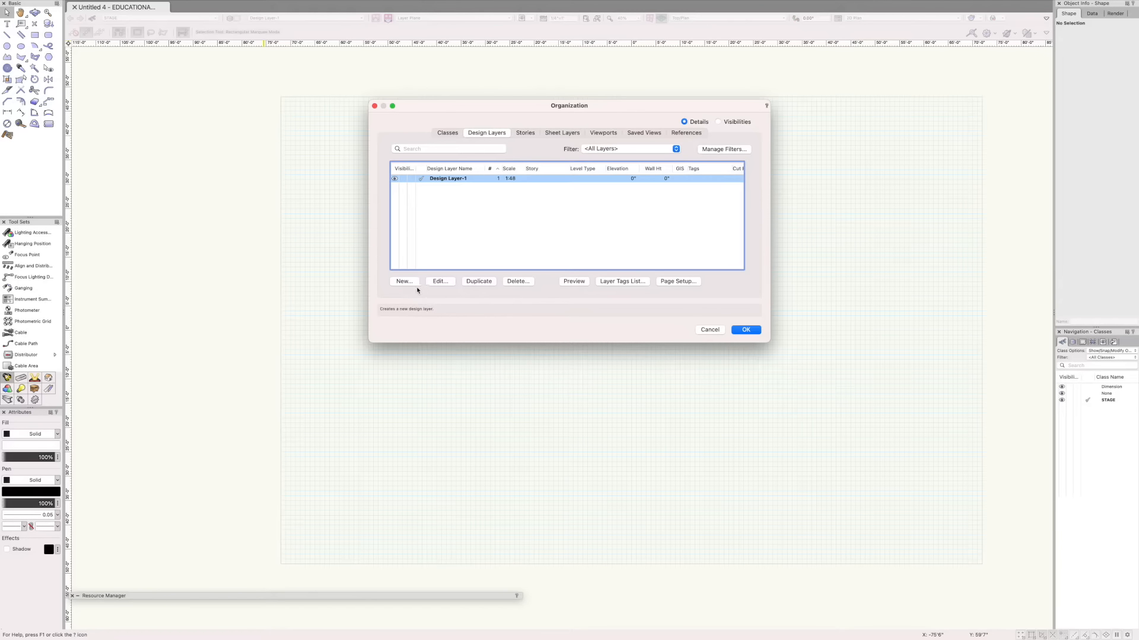
click(404, 281)
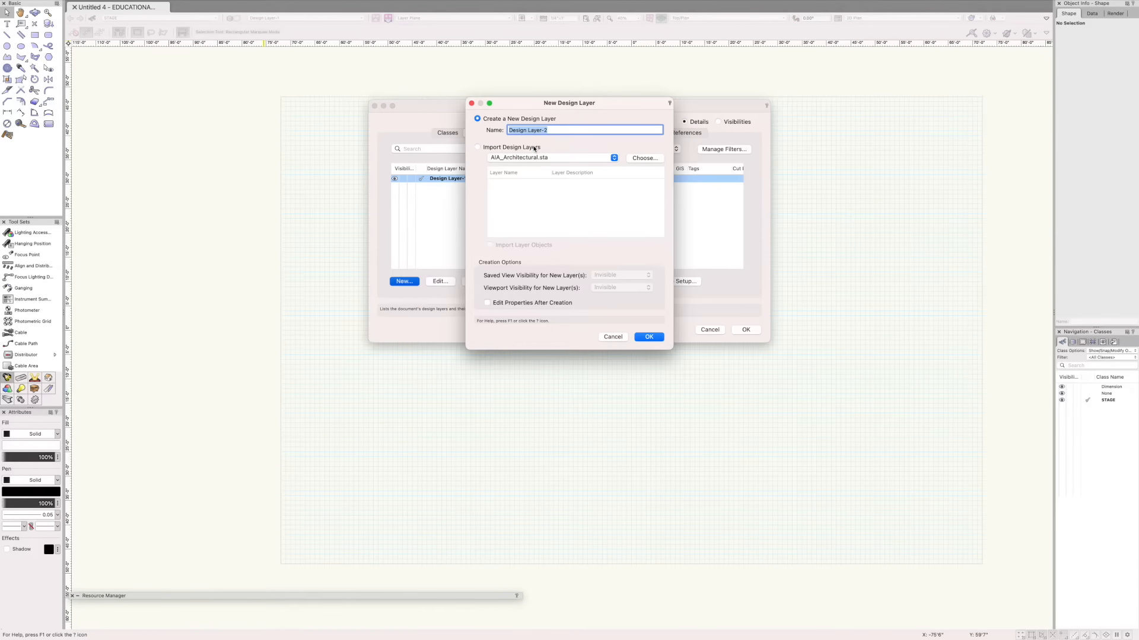
text(STAGE)
click(488, 303)
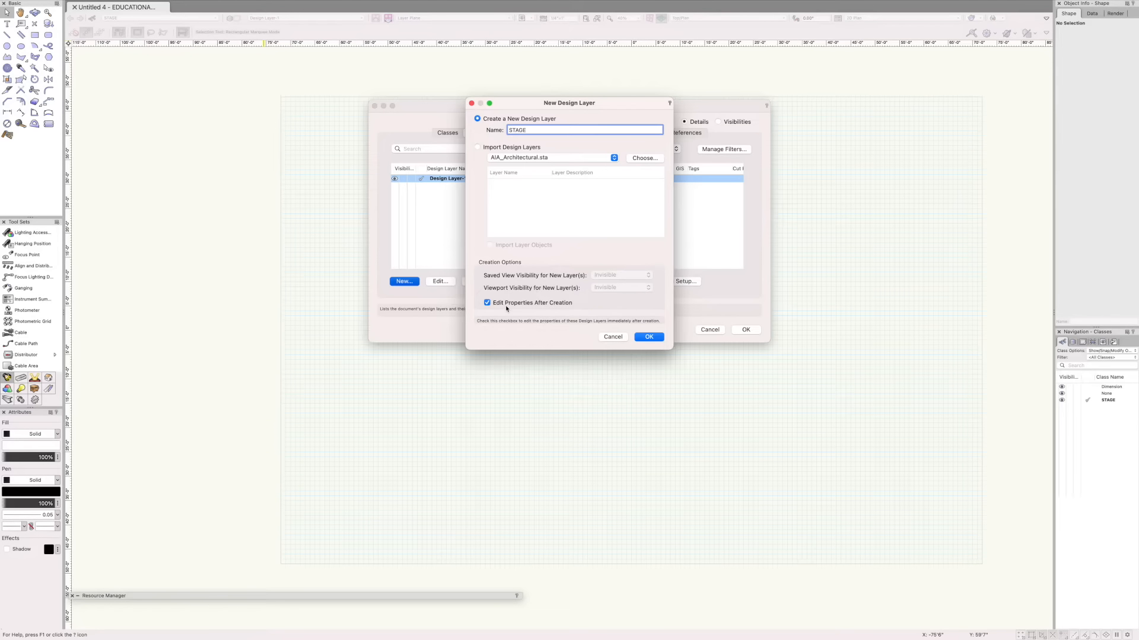
click(649, 337)
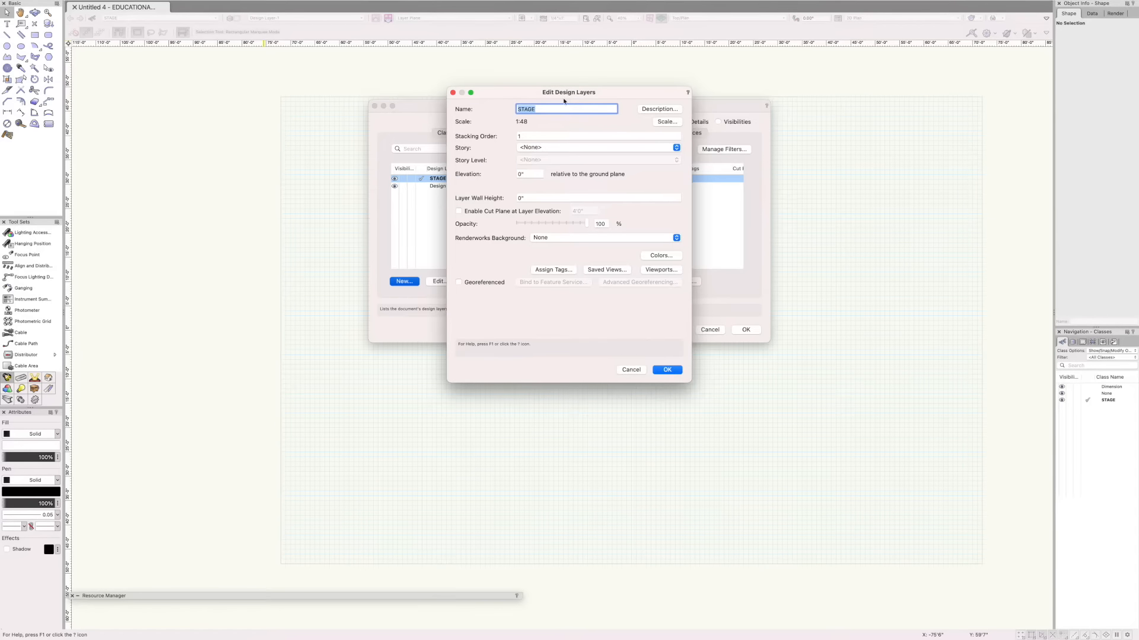
drag(531, 123, 513, 124)
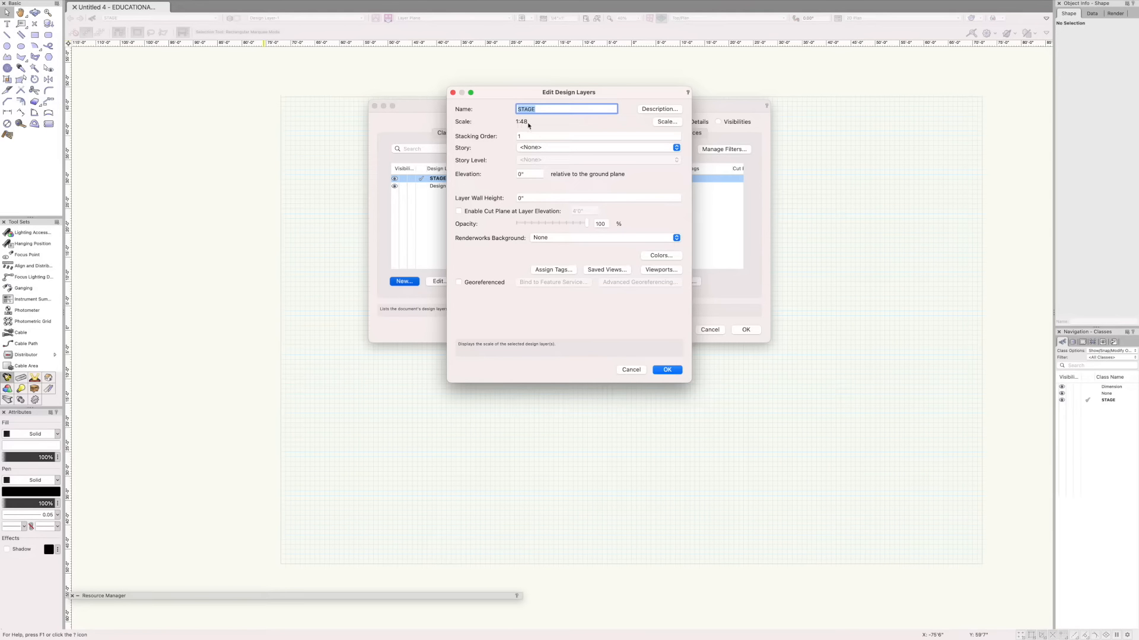
click(673, 376)
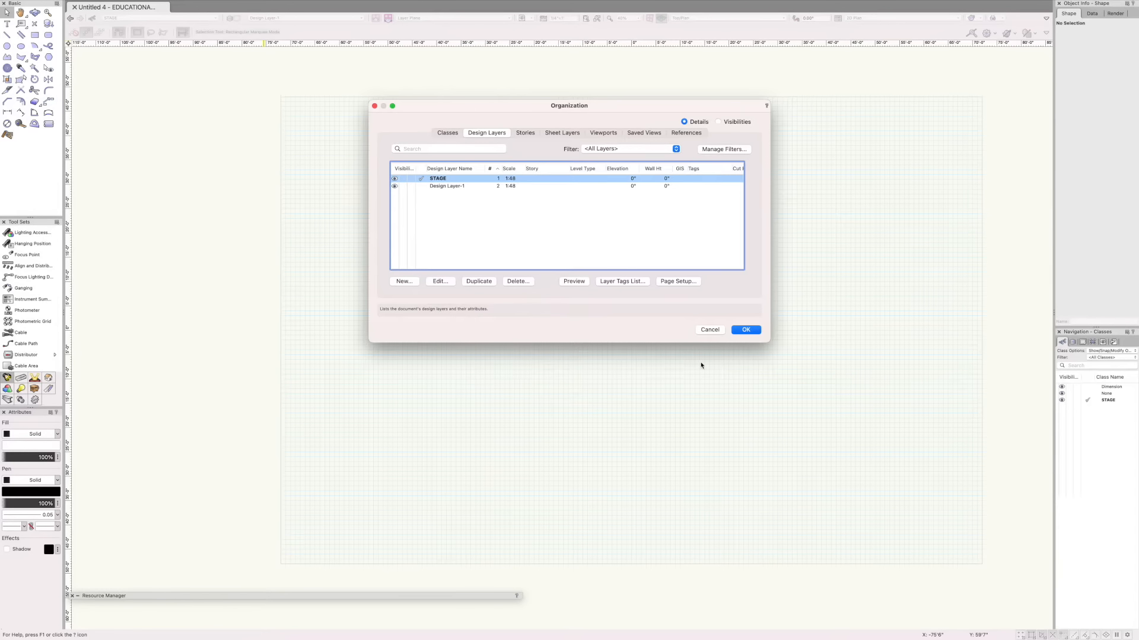
click(758, 334)
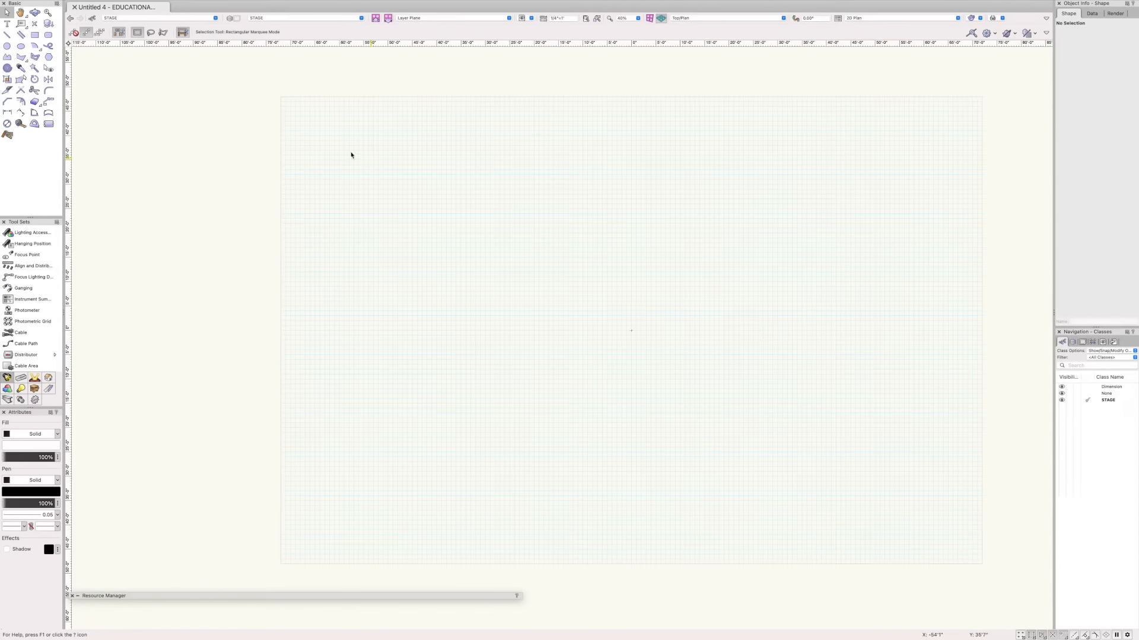
click(173, 22)
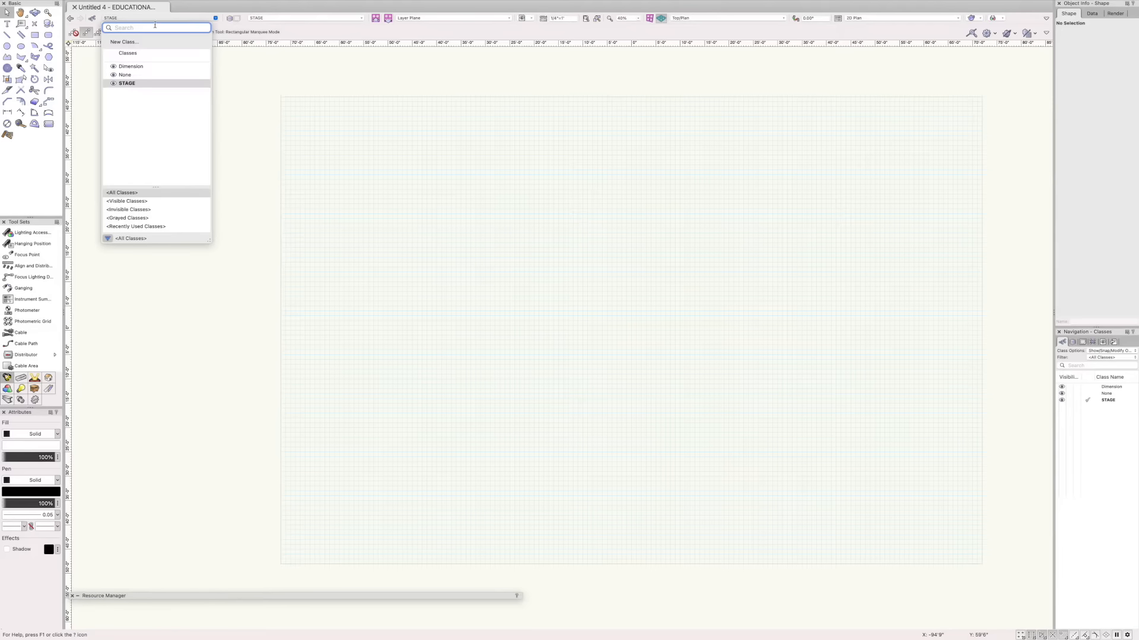
click(154, 18)
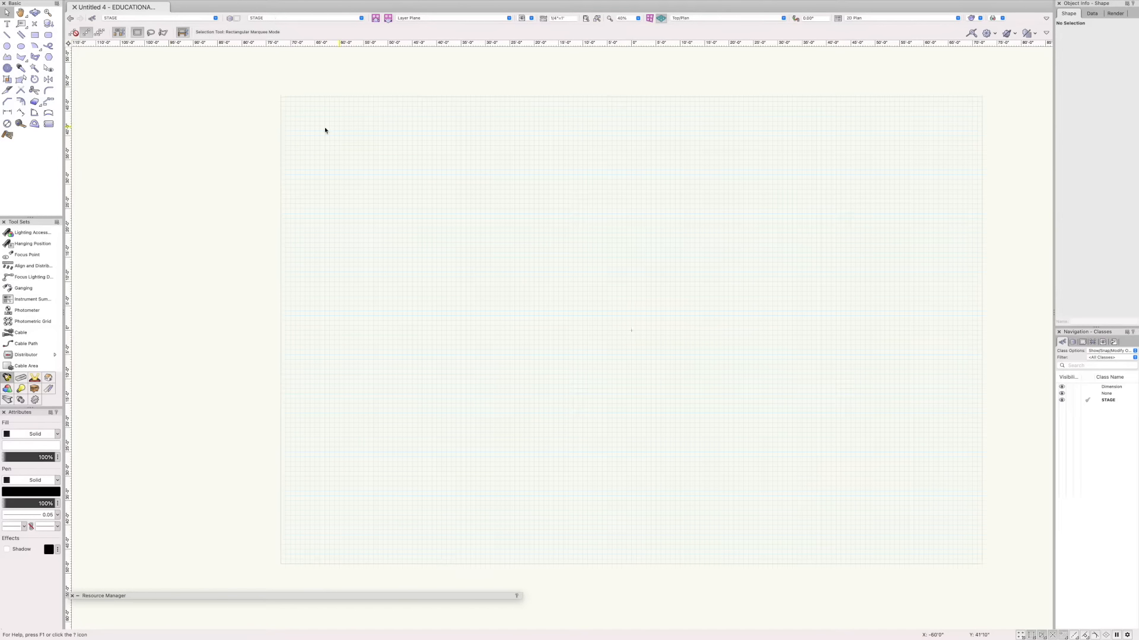
Begin a rectangle from its centre at the drawing origin and set its horizontal corner offset to 25'
click(35, 35)
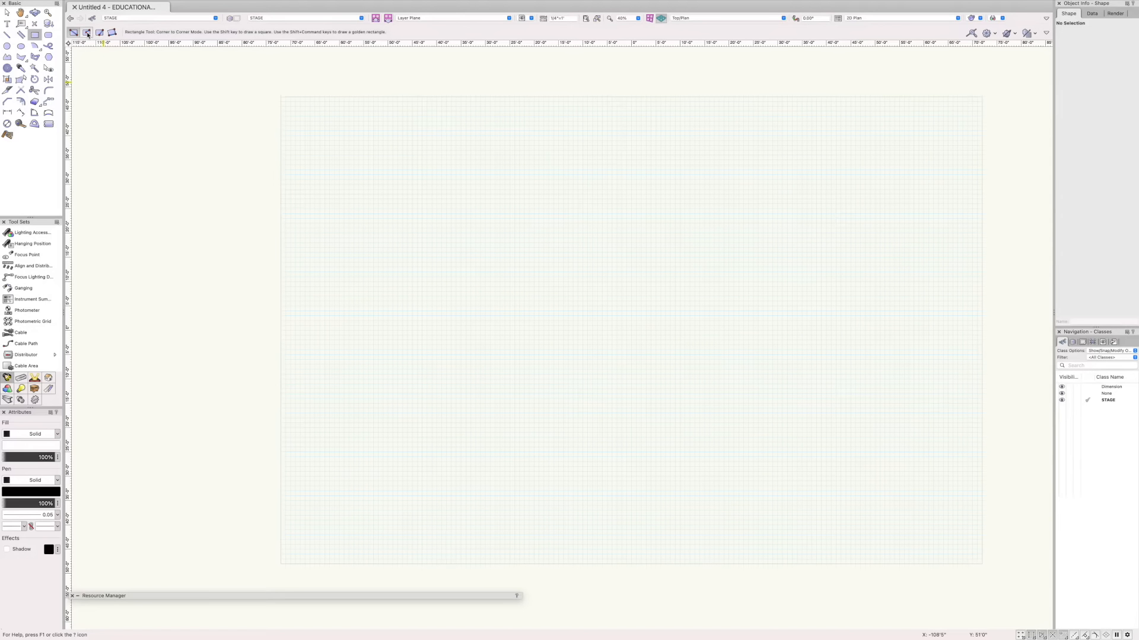
click(86, 33)
click(631, 330)
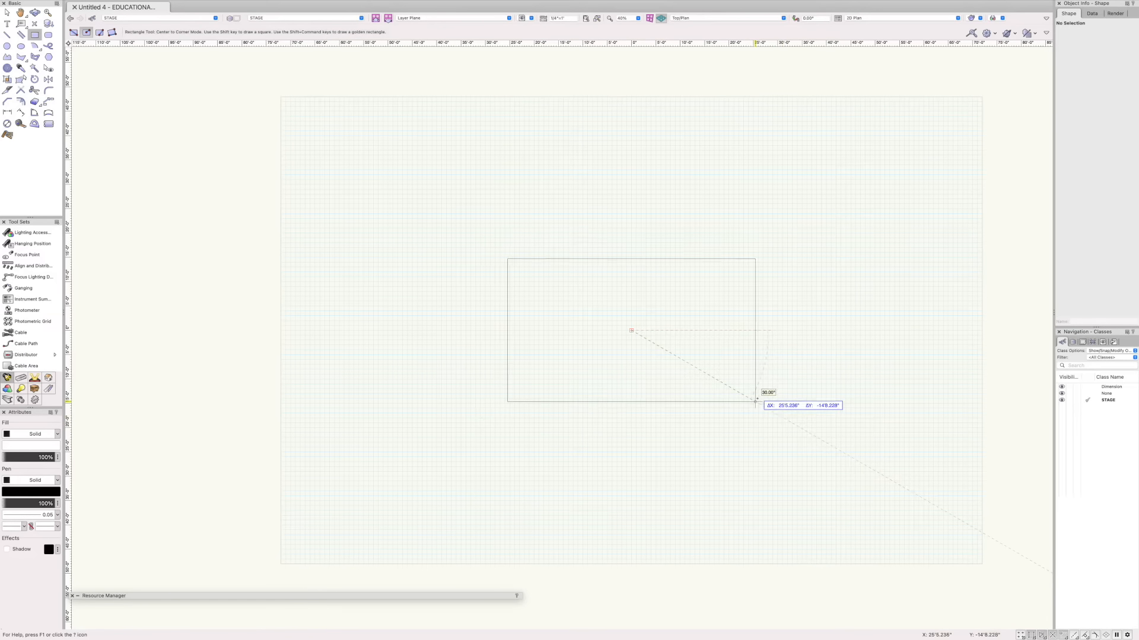
key(Tab)
text(25)
key(Tab)
Set the rectangle's vertical corner offset to -14', place the rectangle, and return to the Selection tool
text(-)
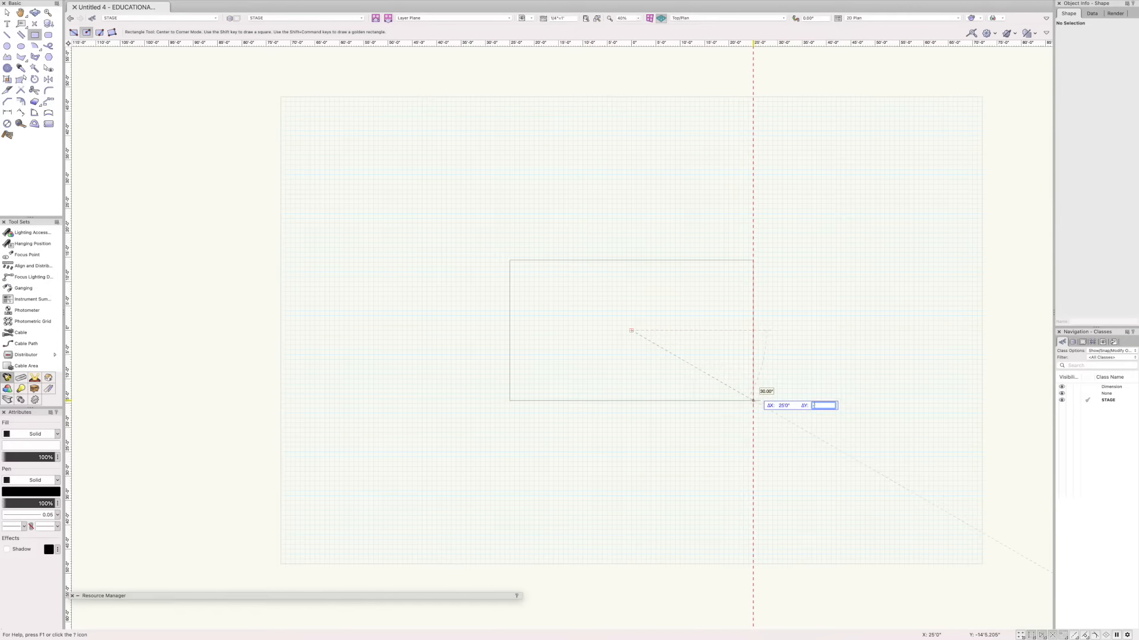
text(14)
key(Tab)
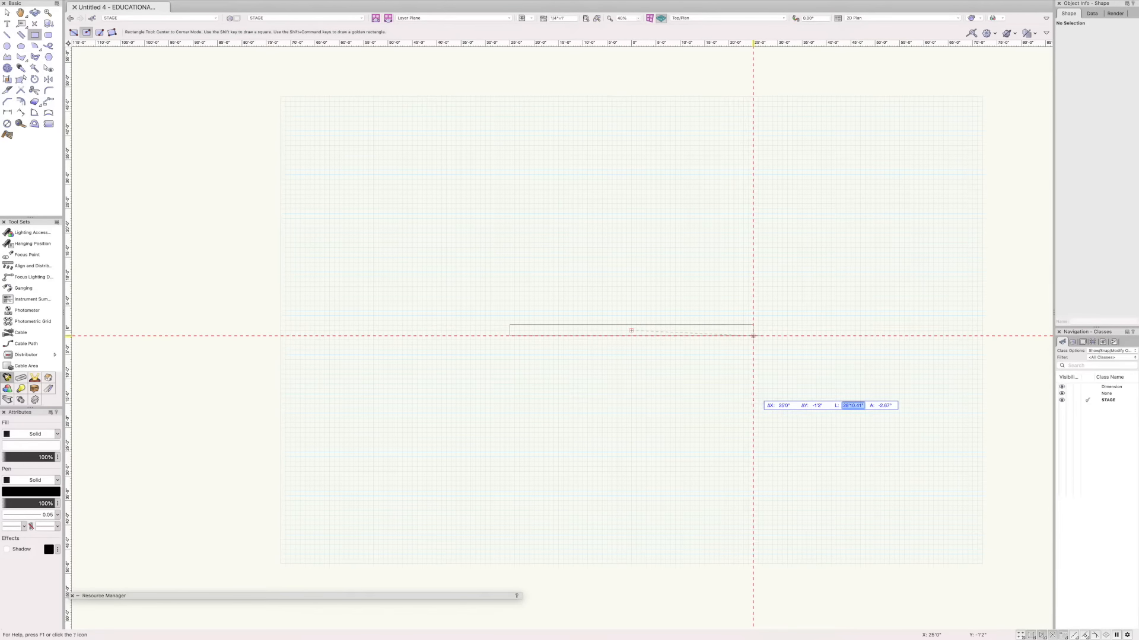
key(Tab)
key(Tab)
key(Tab)
key(Tab)
key(Tab)
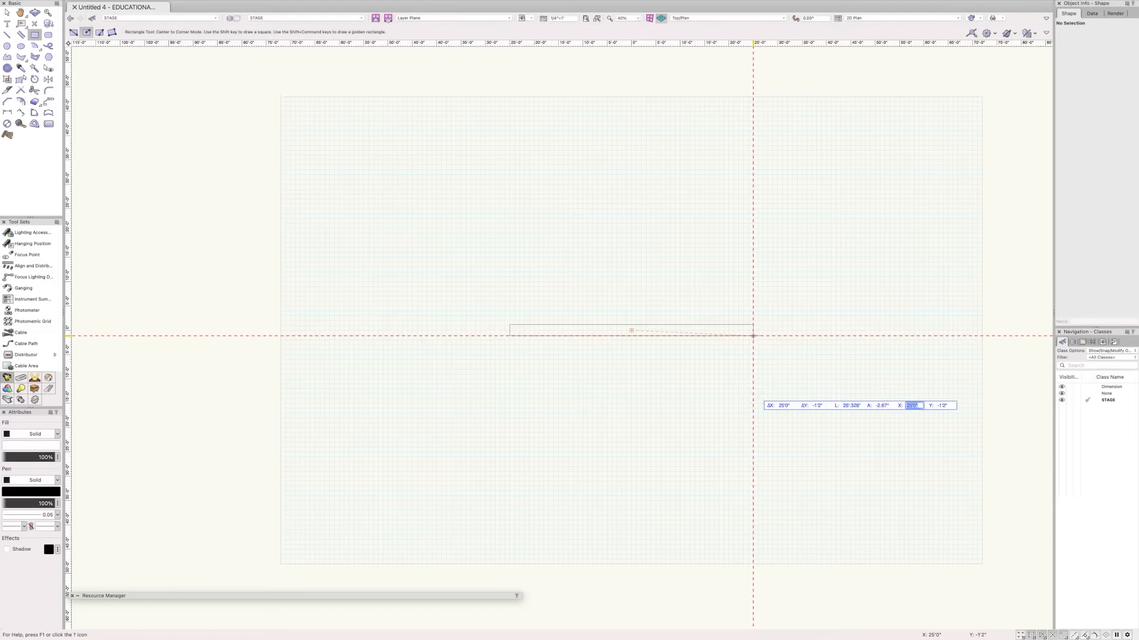
key(BackSpace)
text(-14)
key(Tab)
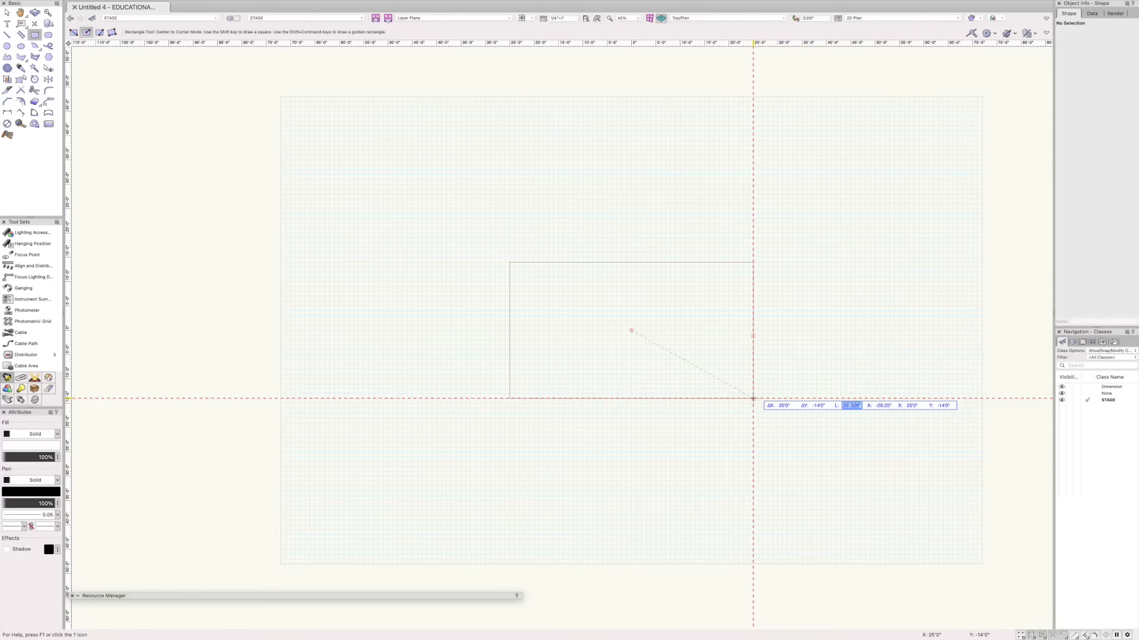
key(Return)
click(753, 398)
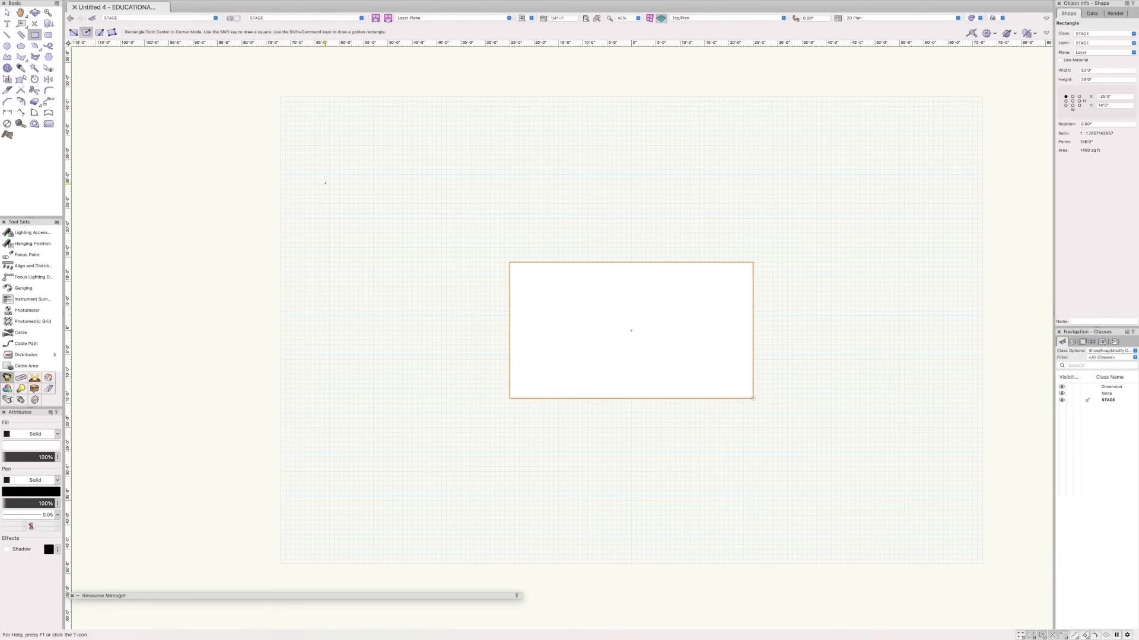
key(x)
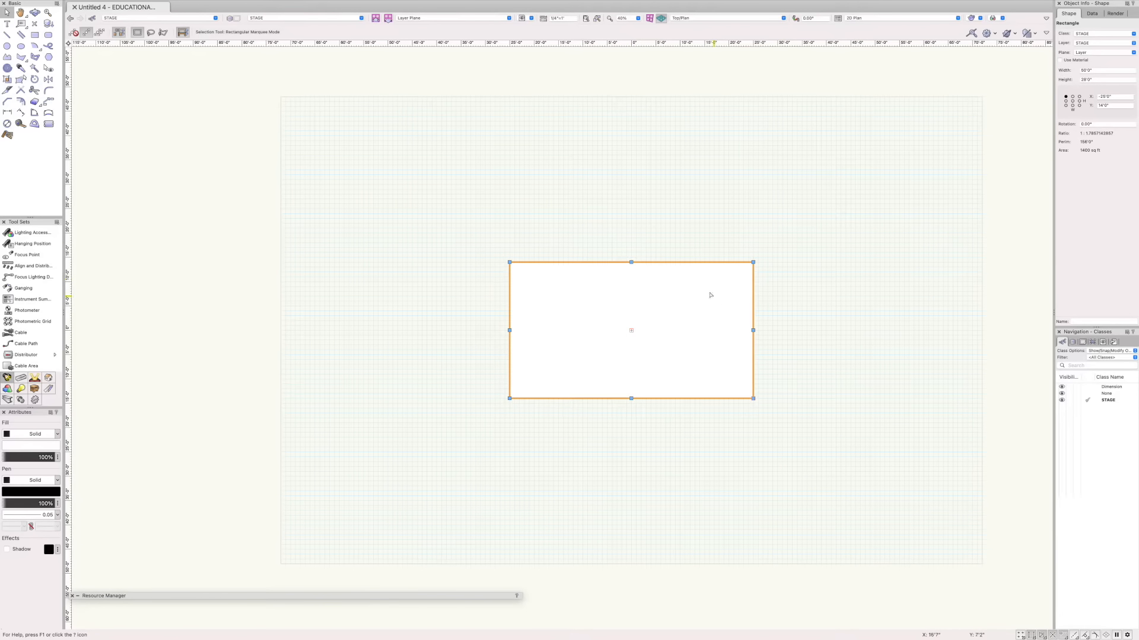
Show the rectangle in the Front view and stop the default 3D view settings tip from appearing again
click(721, 19)
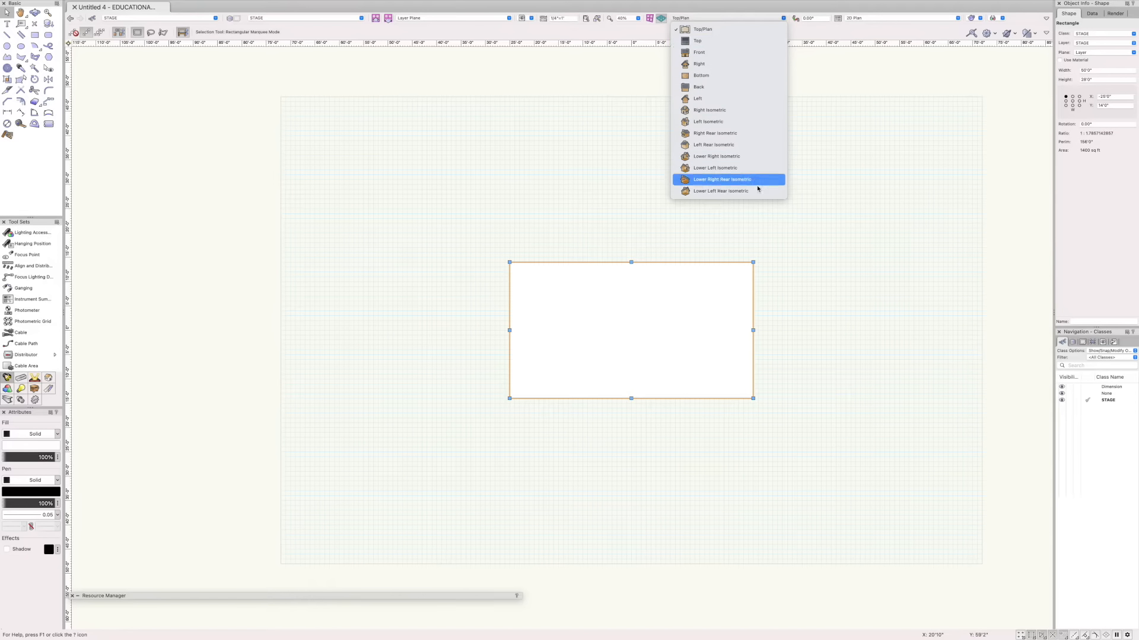
click(700, 53)
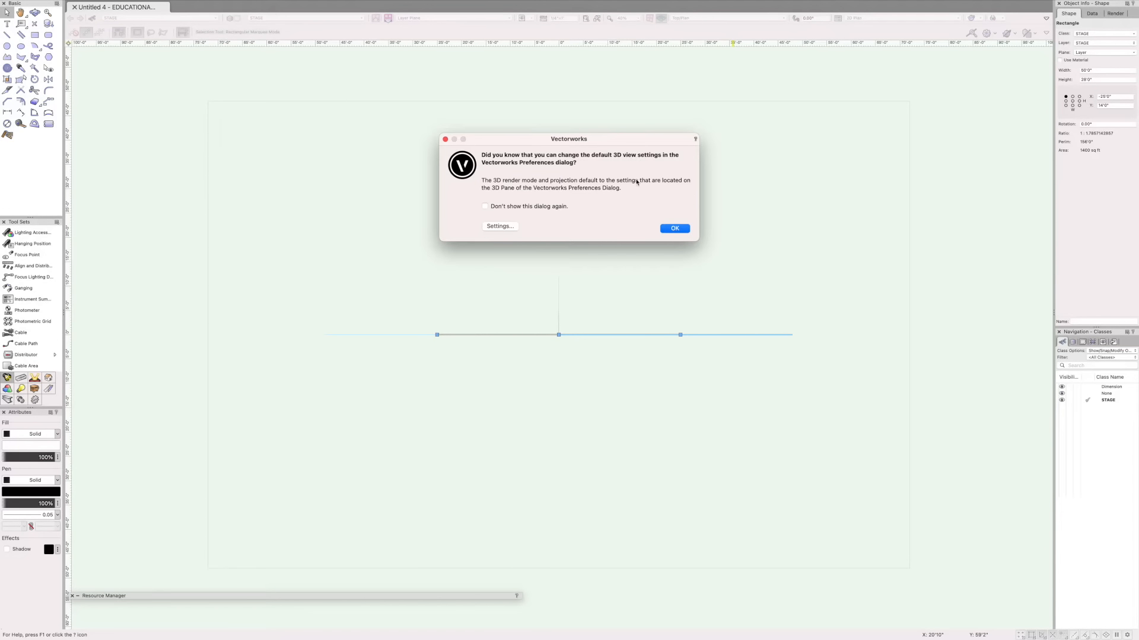
click(485, 206)
click(679, 230)
click(749, 18)
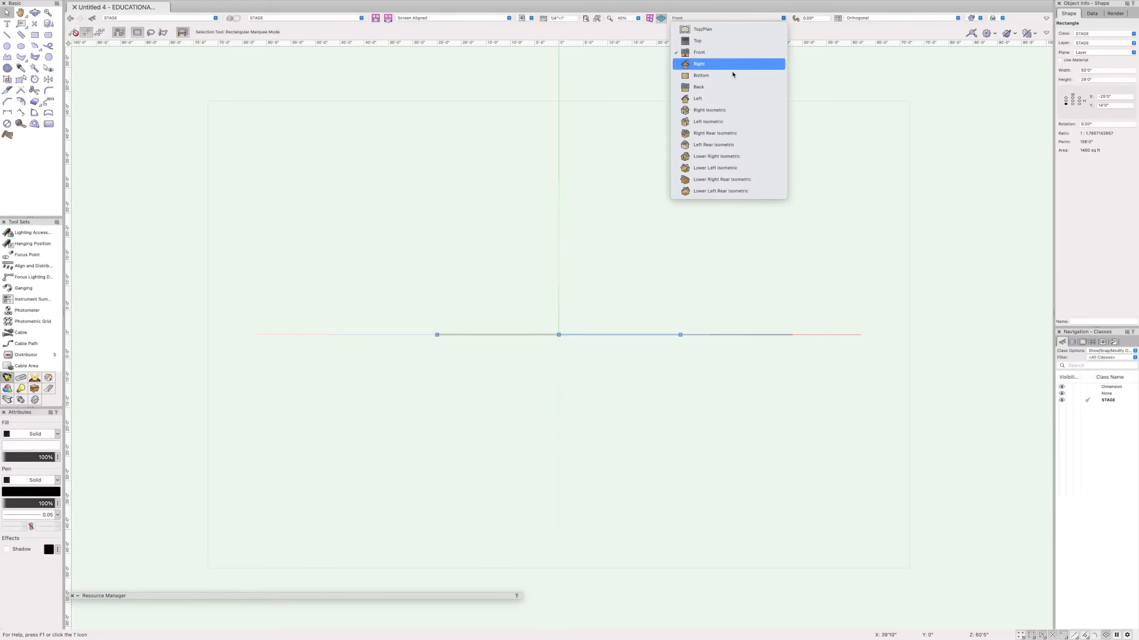
click(864, 160)
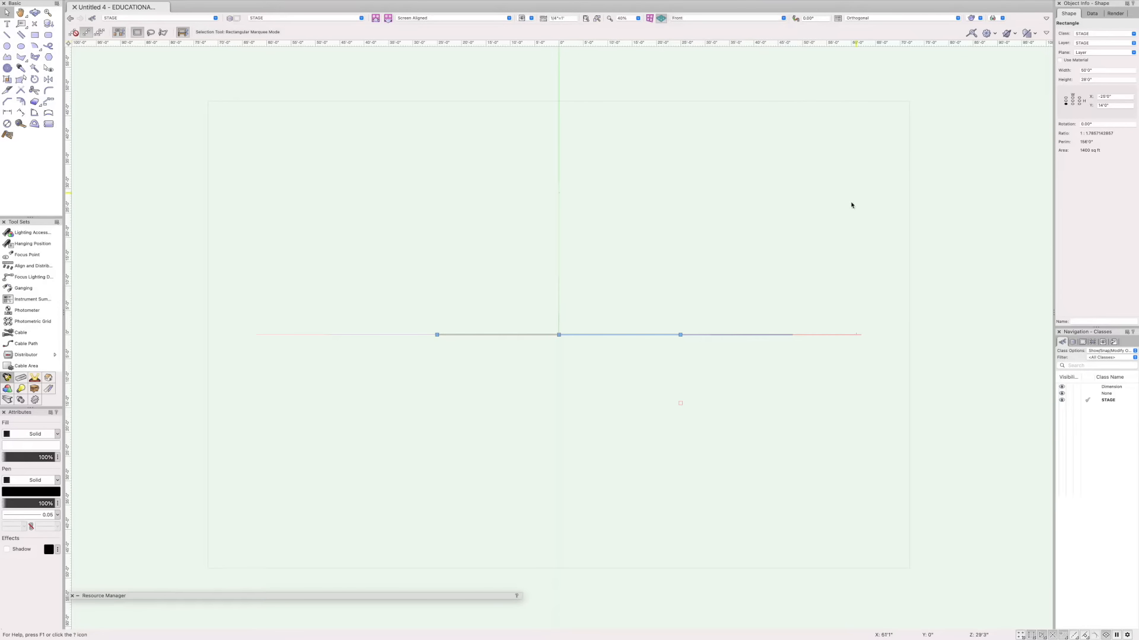
Set the projection to Normal Perspective and look at the rectangle from slightly above
mouse_move(709, 231)
middle_down()
mouse_move(699, 261)
mouse_move(816, 246)
mouse_move(753, 218)
mouse_move(765, 229)
middle_up()
click(889, 17)
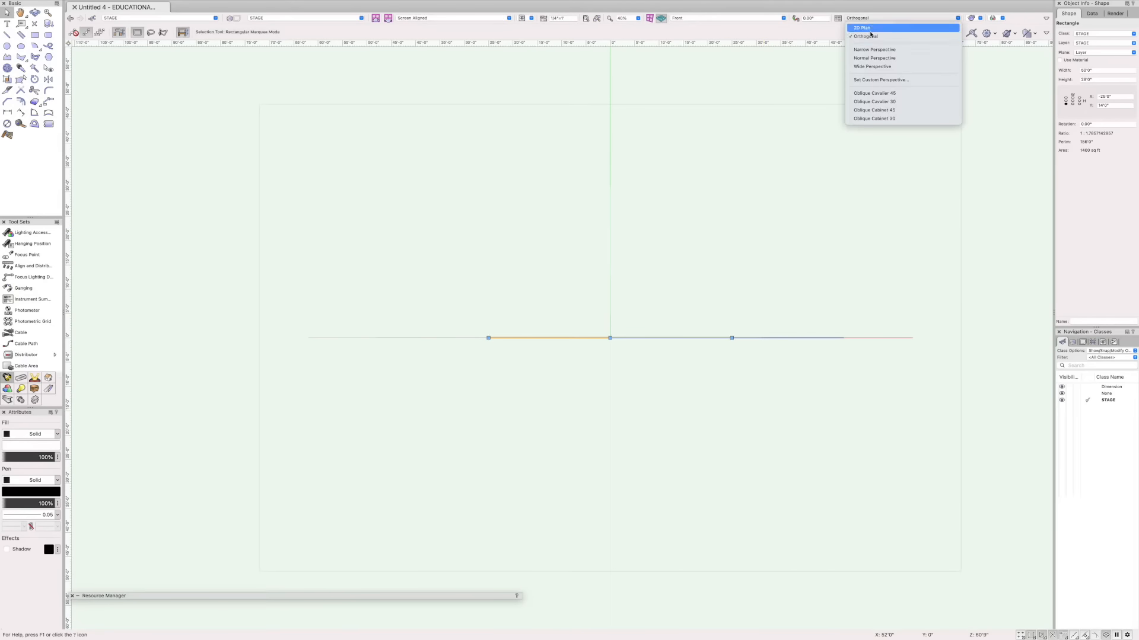
click(881, 58)
middle_drag(737, 290, 725, 372)
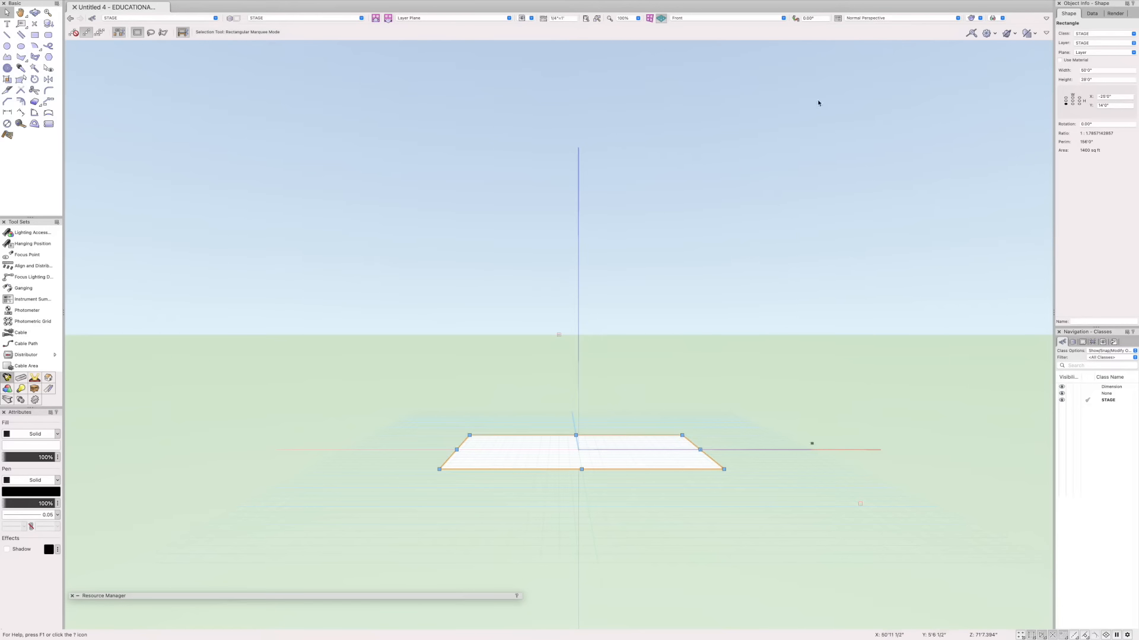
Return the drawing to the Top/Plan view
click(720, 18)
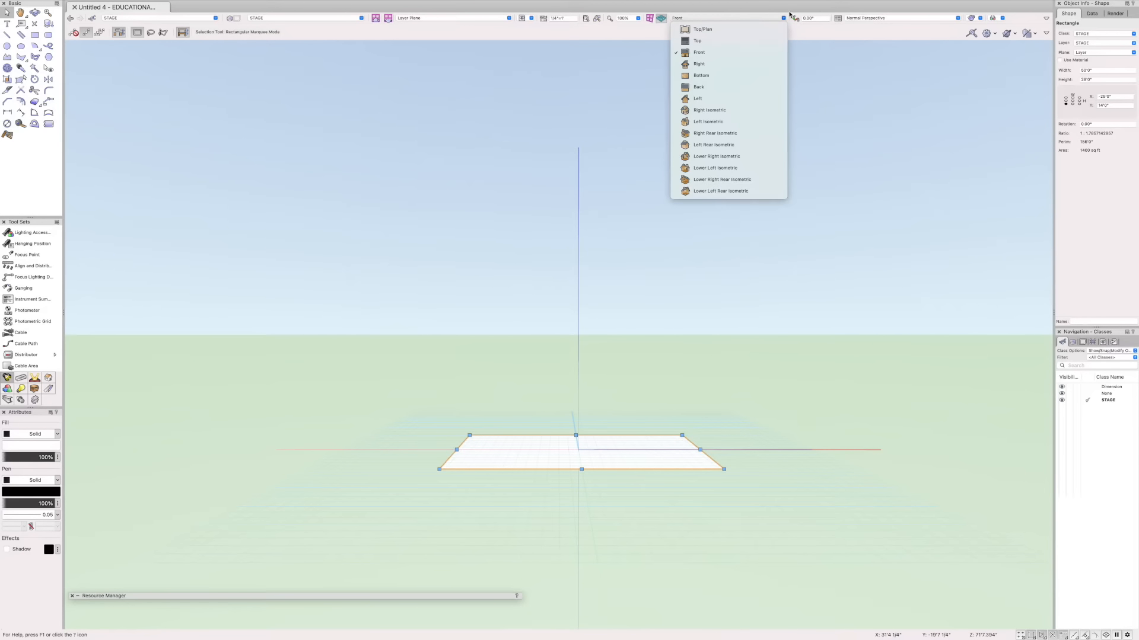
click(775, 18)
click(868, 18)
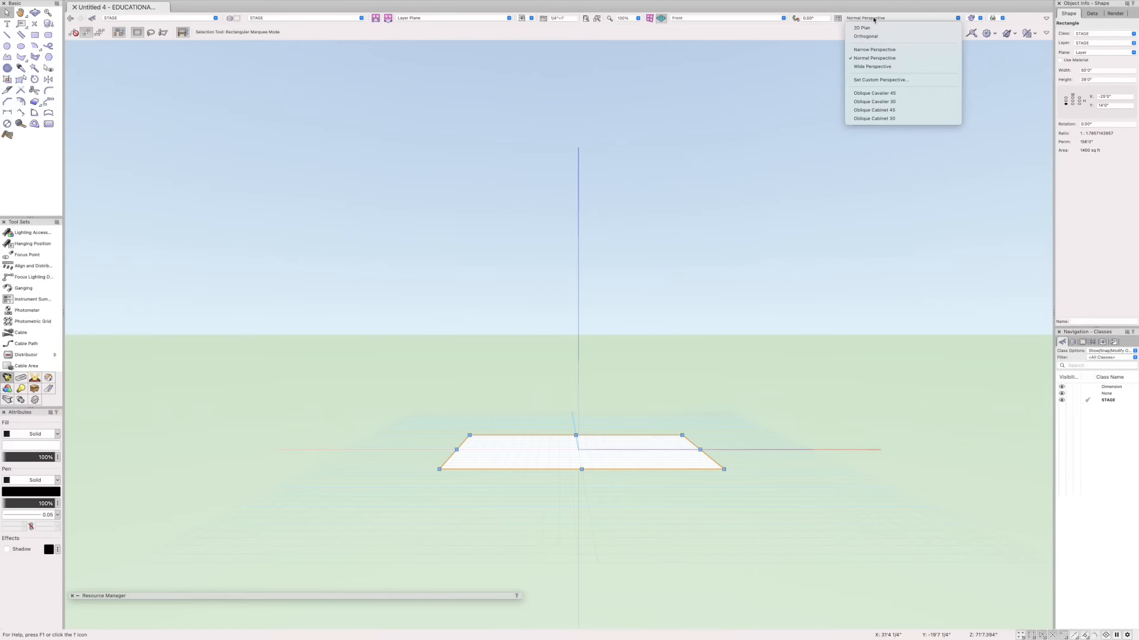
click(750, 18)
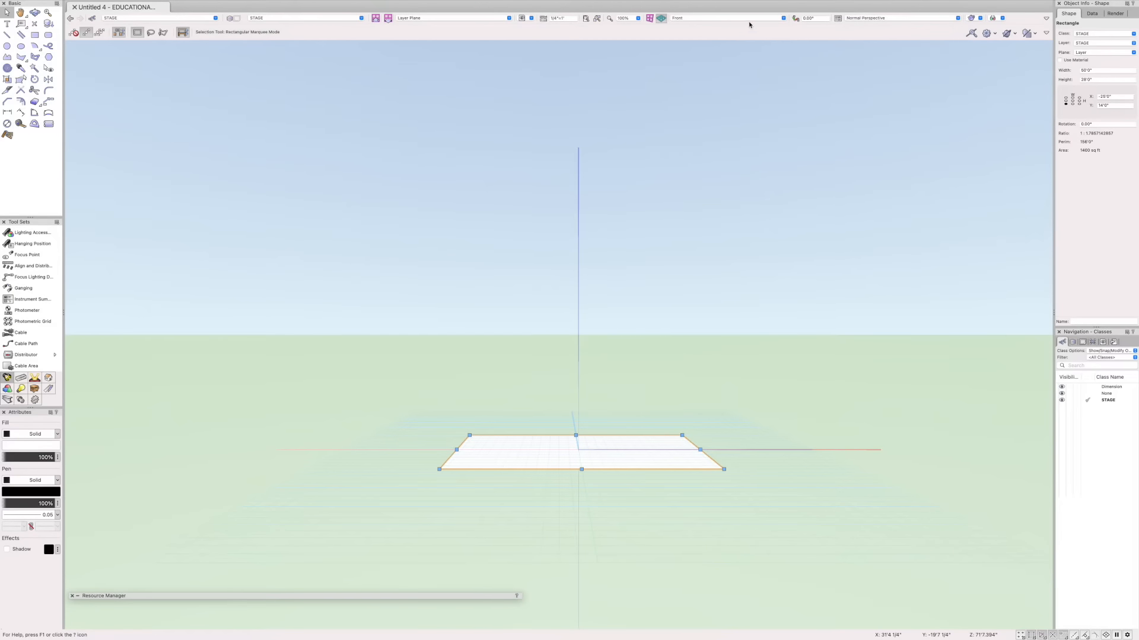
click(749, 18)
click(749, 27)
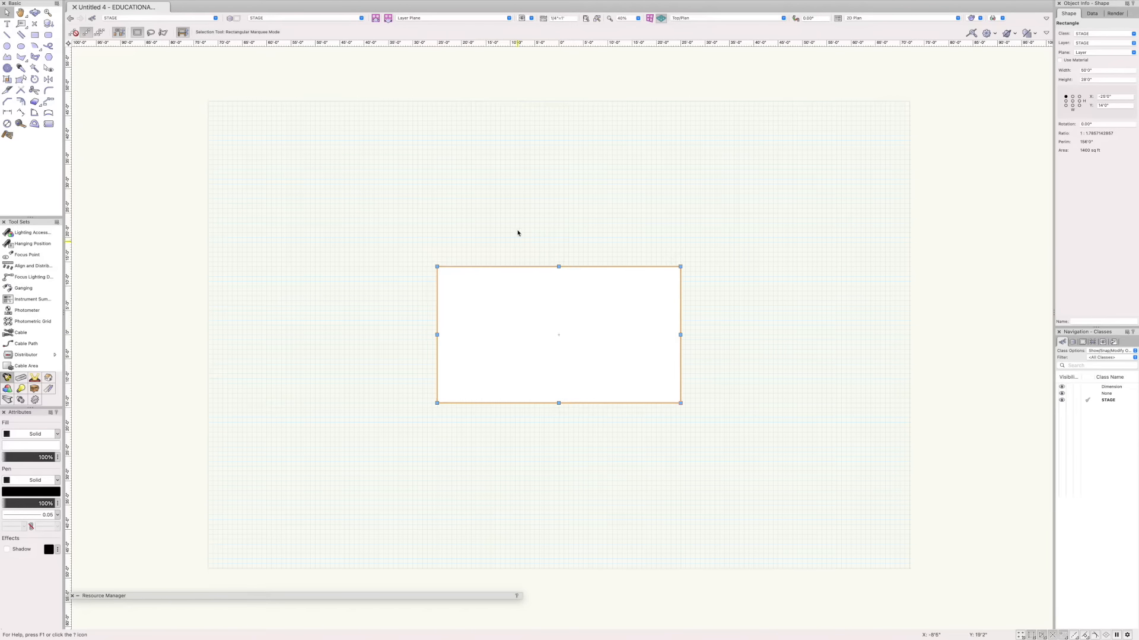
Create a stage from the selected rectangle with a standard deck width and depth of 70', then deselect it
click(286, 4)
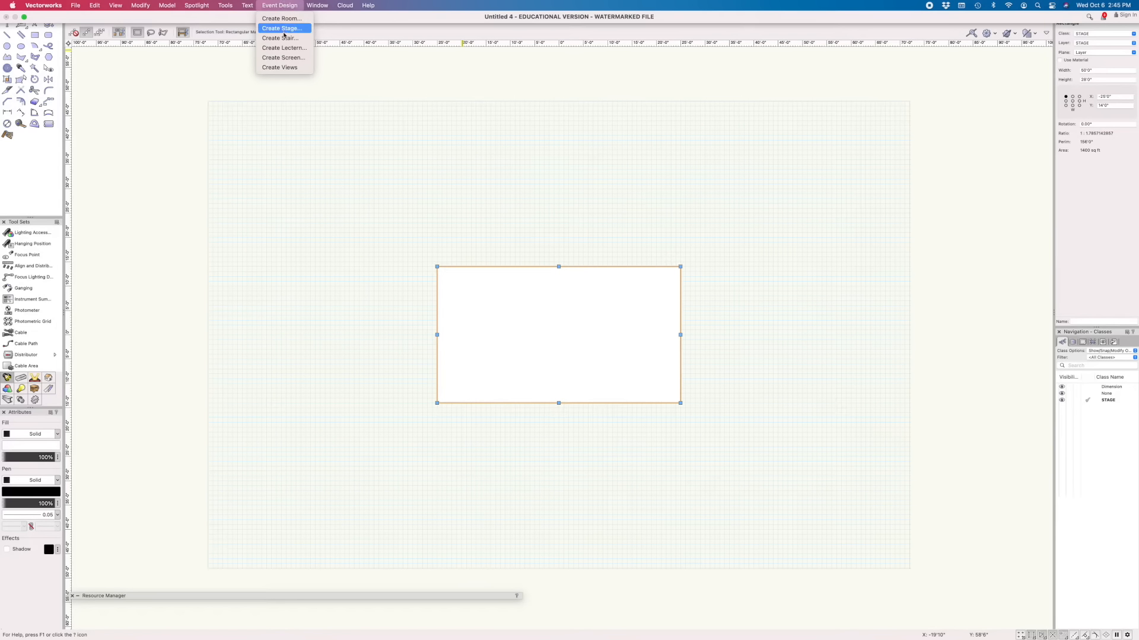
click(287, 29)
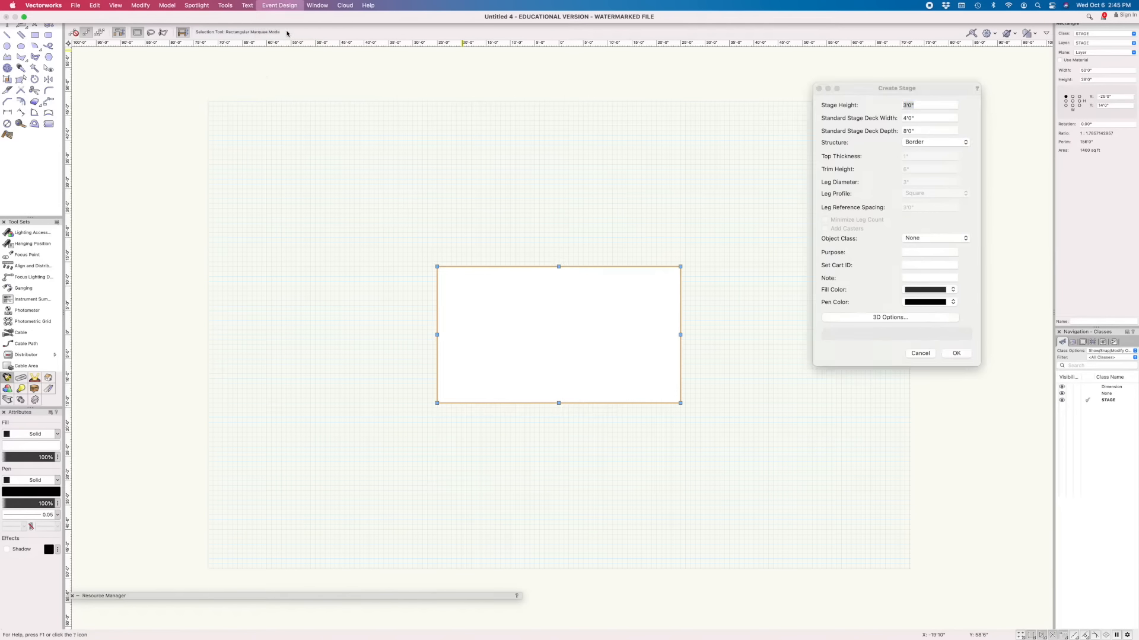
click(917, 104)
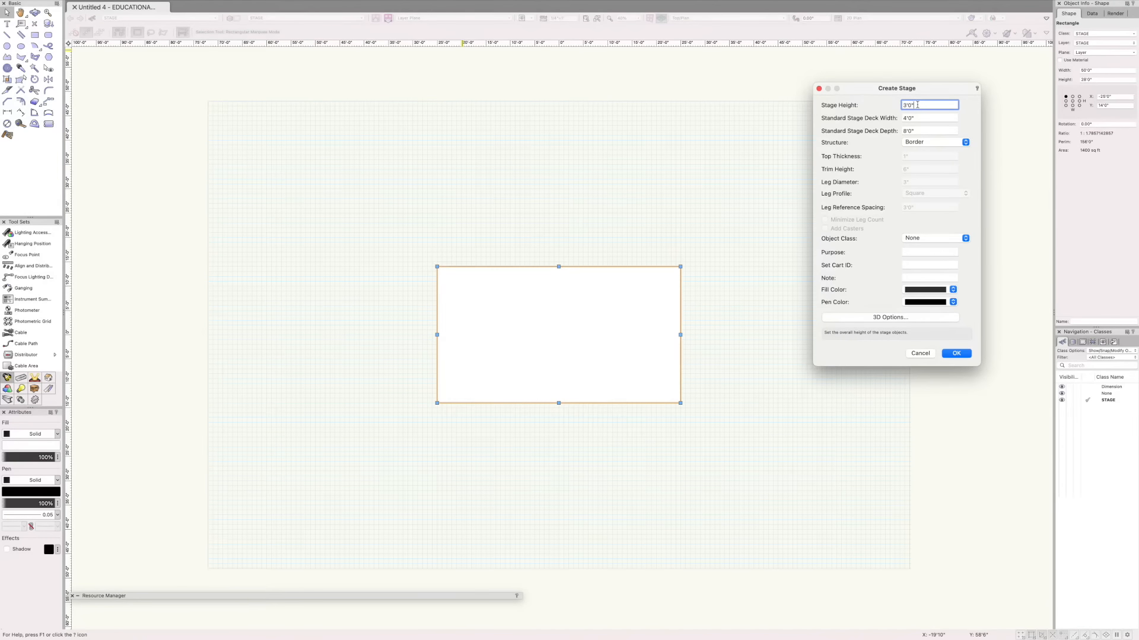
drag(920, 105, 892, 105)
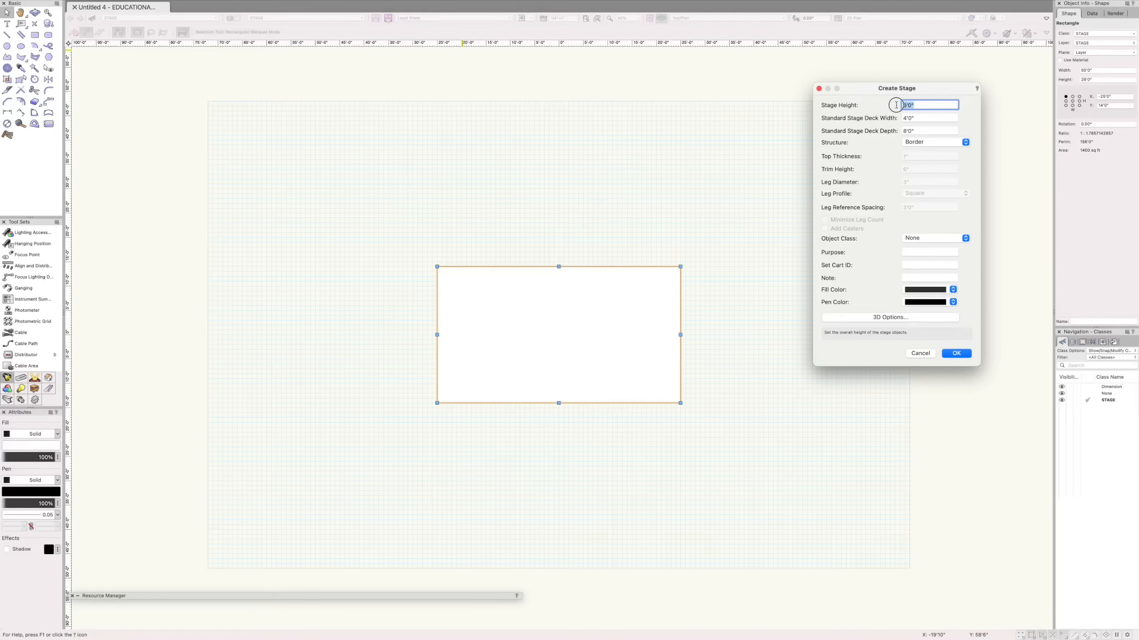
click(930, 118)
drag(929, 118, 889, 117)
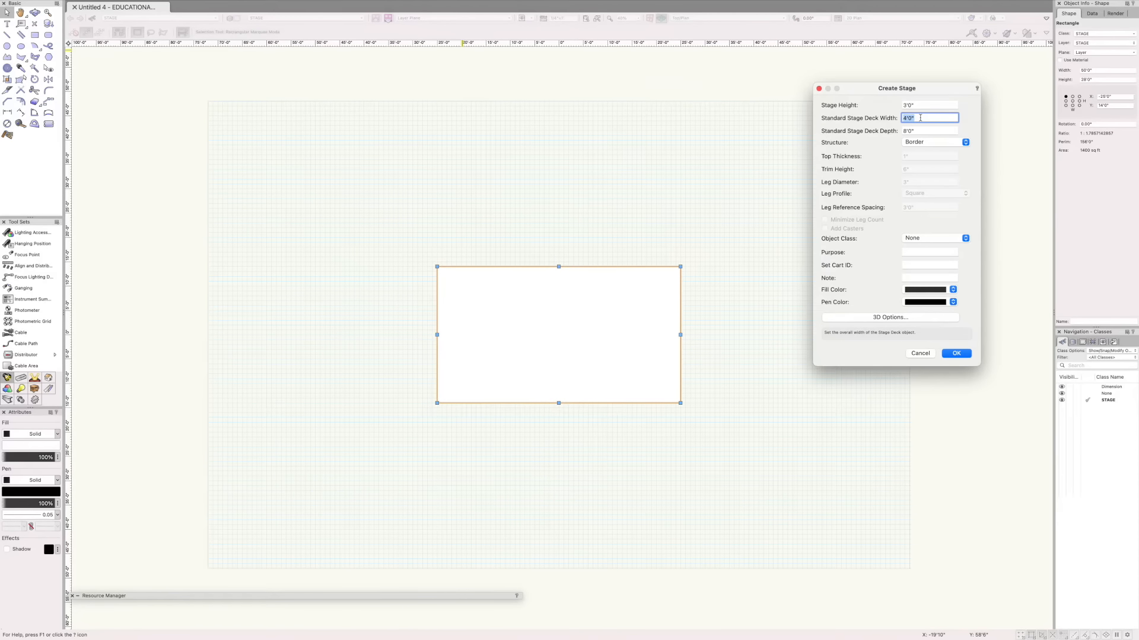
text(70')
key(Tab)
text(7)
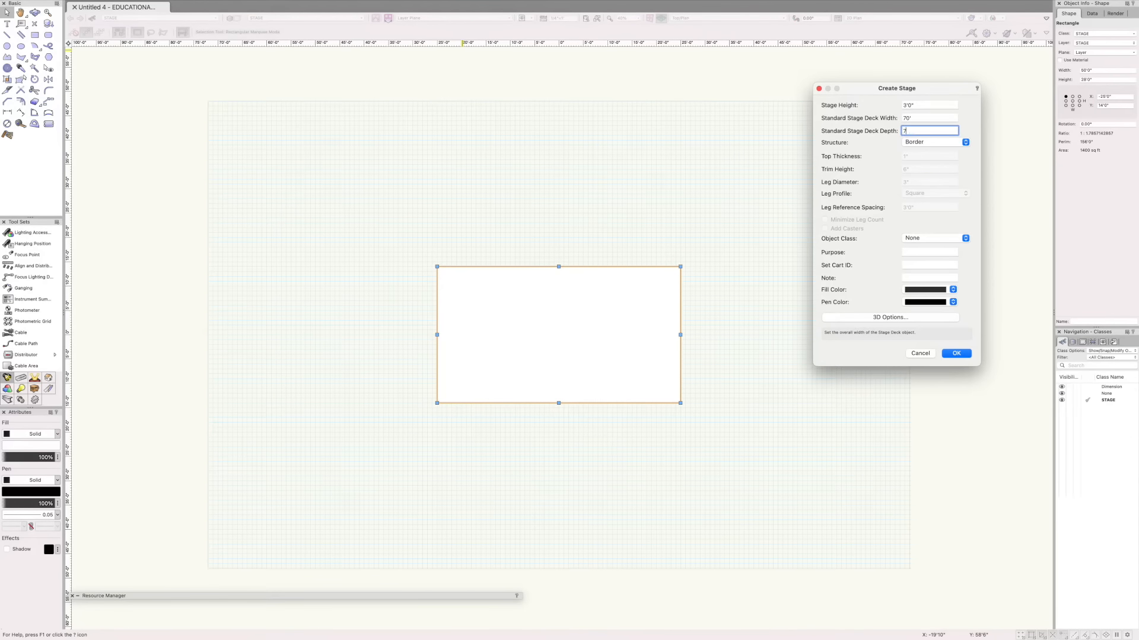
text(0')
click(956, 353)
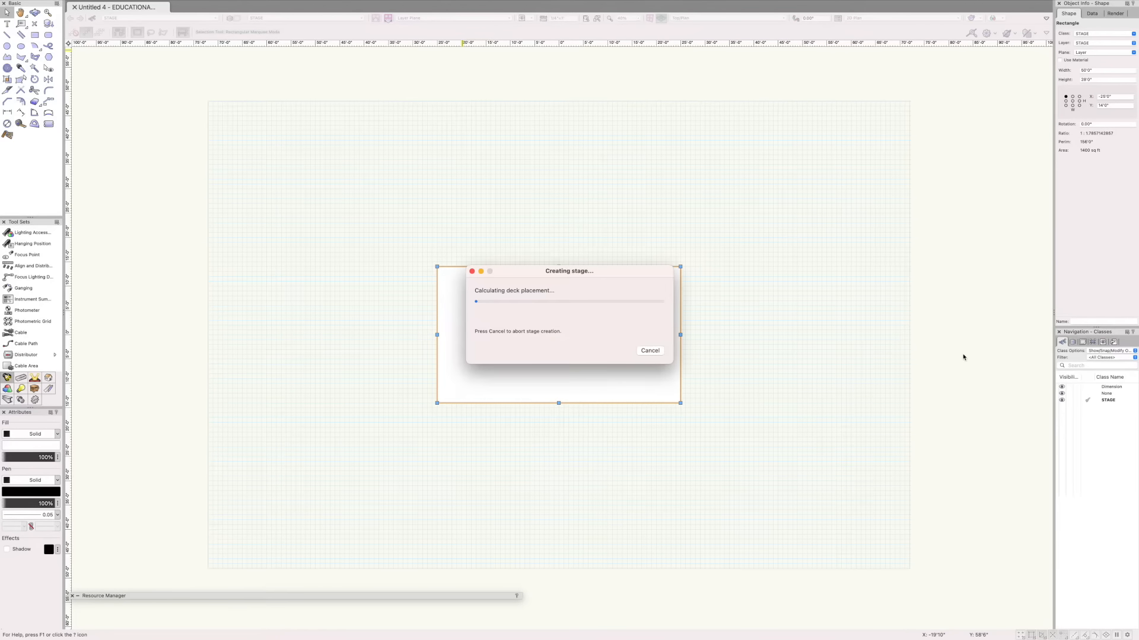
click(789, 354)
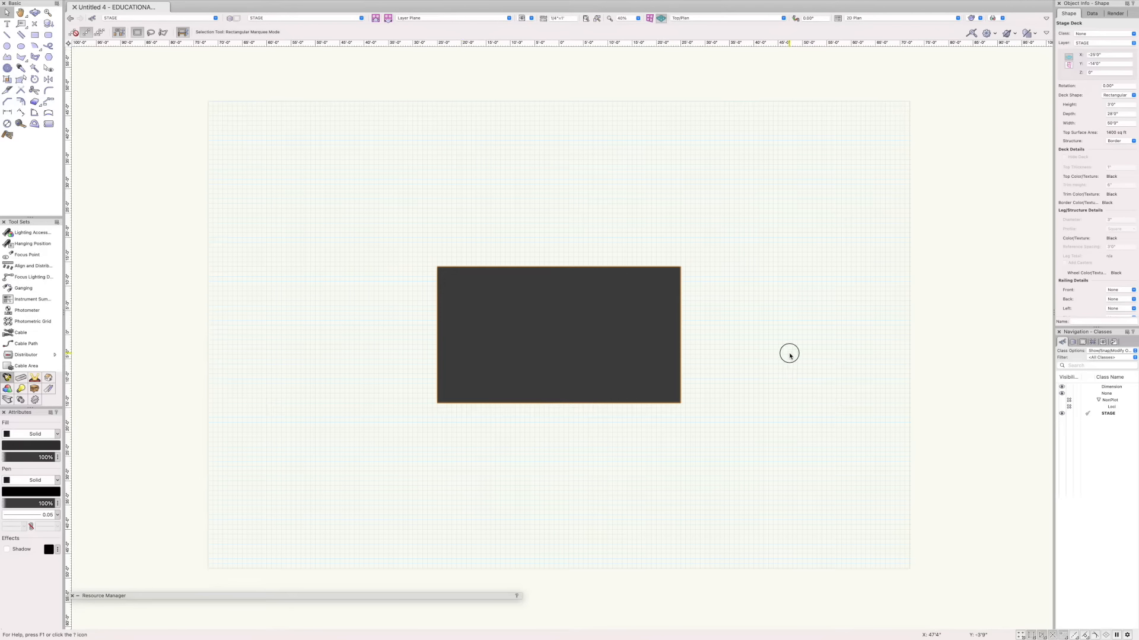
View the stage deck from the front in Normal Perspective, then return to Top/Plan
click(748, 20)
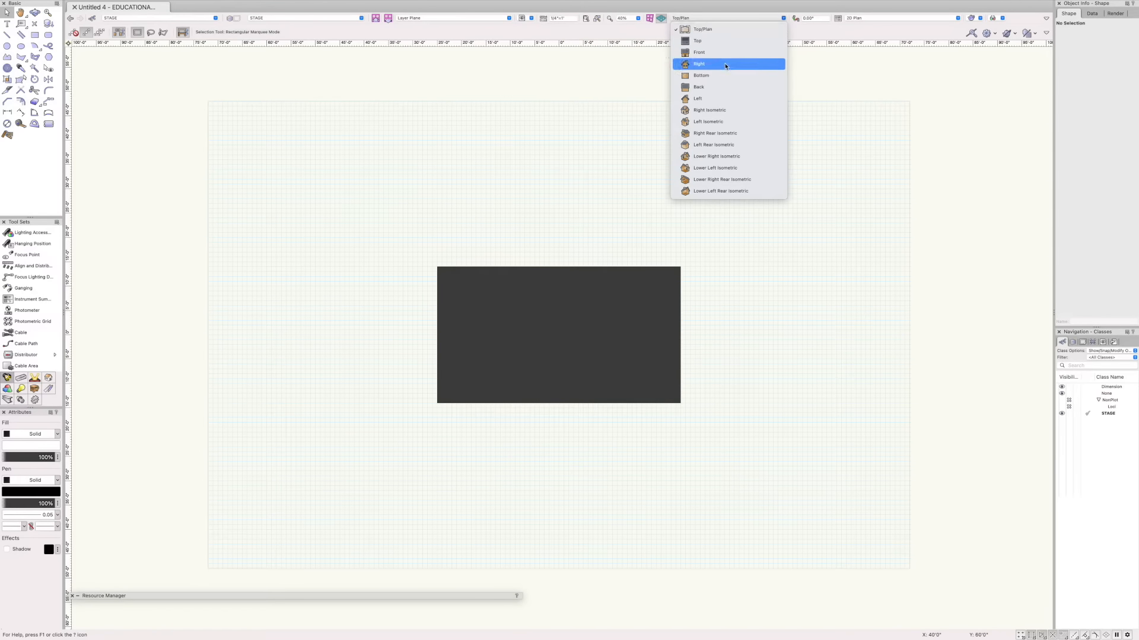
click(725, 53)
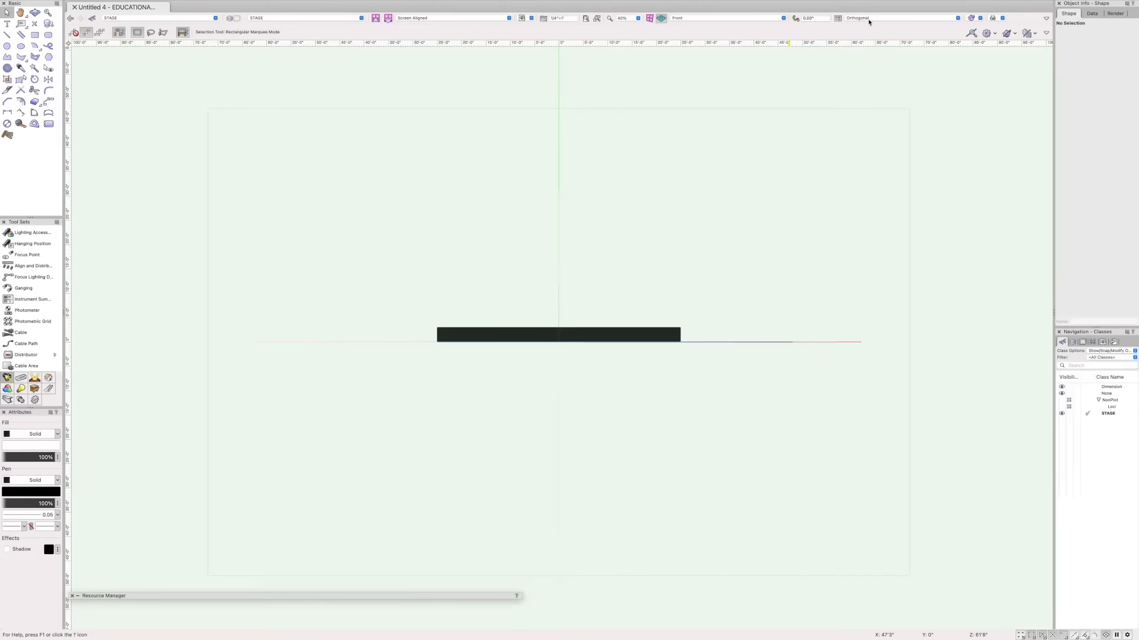
click(870, 19)
click(874, 58)
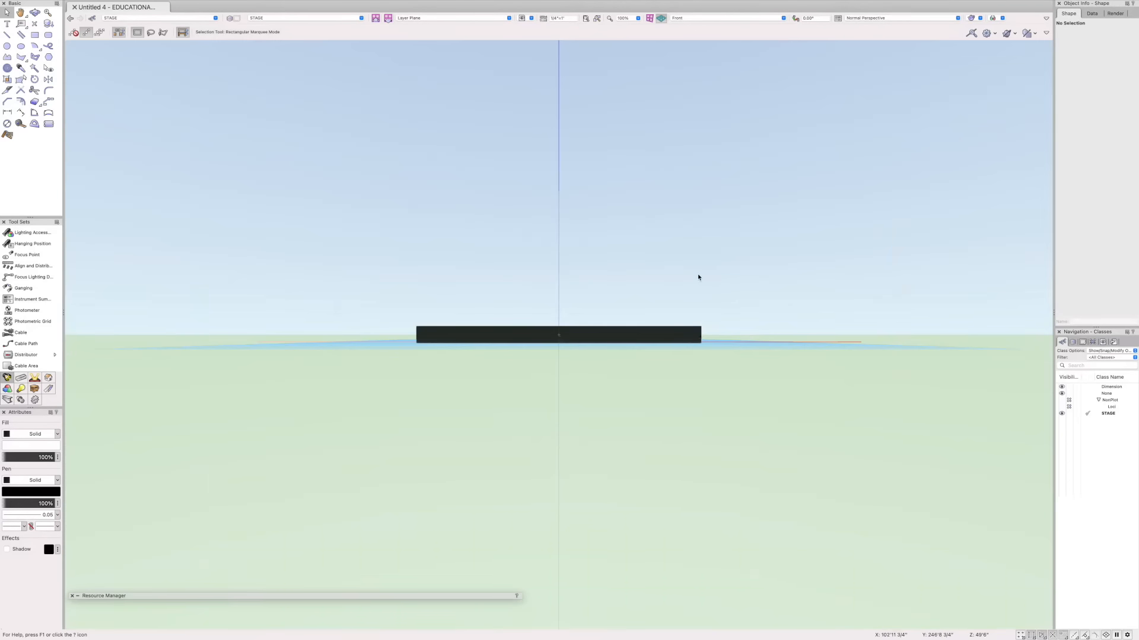
shift+middle_drag(735, 274, 889, 439)
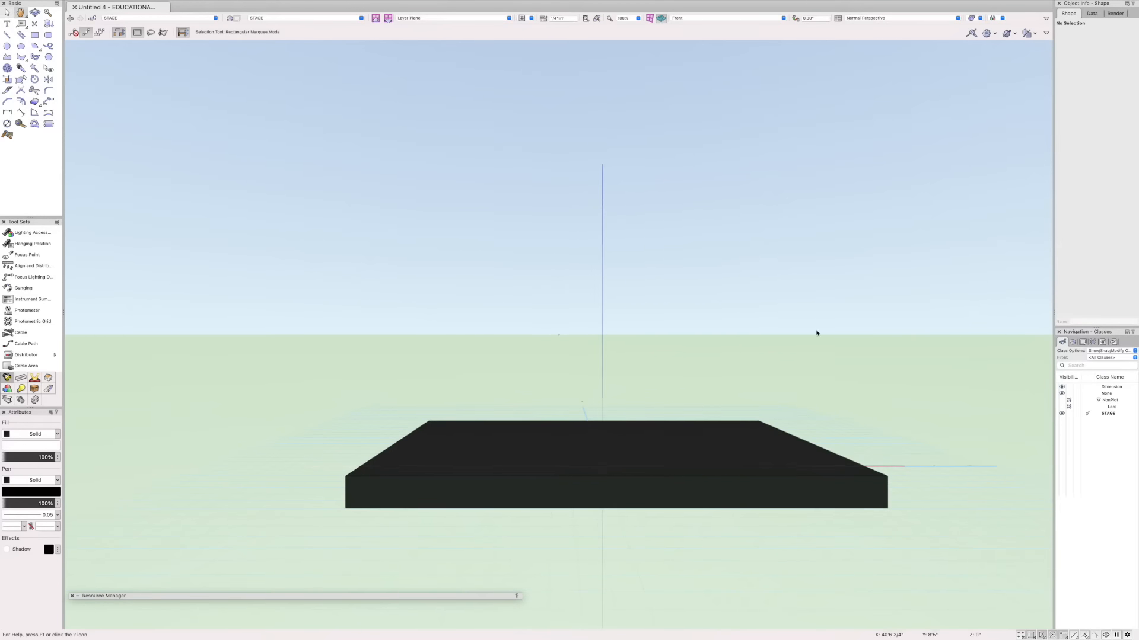
click(718, 18)
click(716, 36)
Select the stage deck, examine its height, structure and railing settings without changing them, and deselect it
click(635, 331)
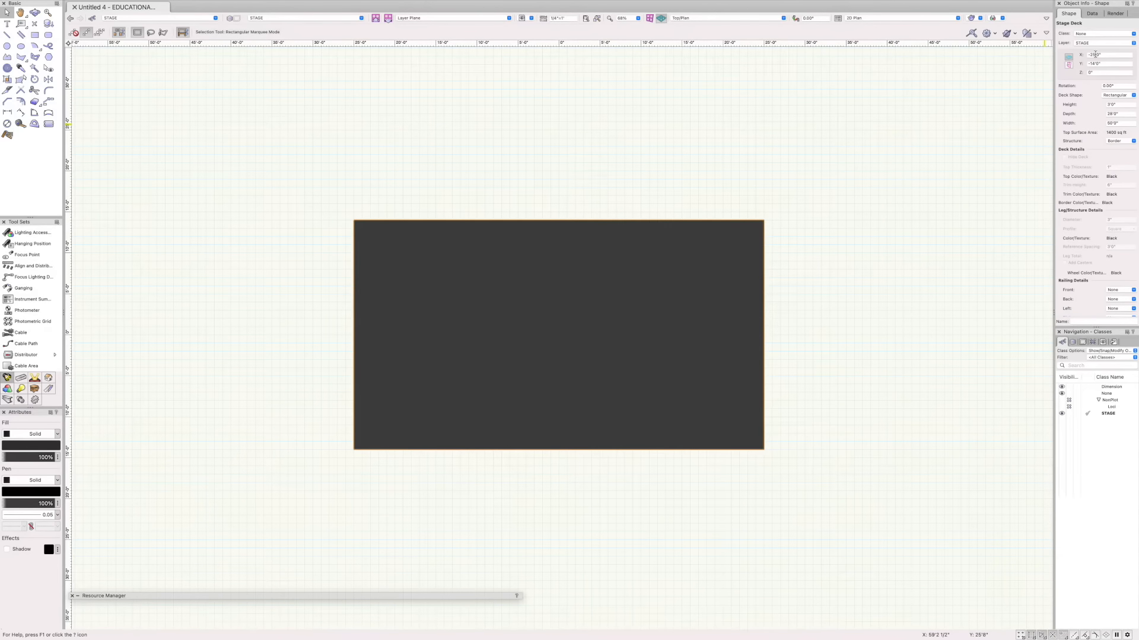
click(1119, 105)
key(Return)
click(1107, 105)
key(Return)
click(1122, 142)
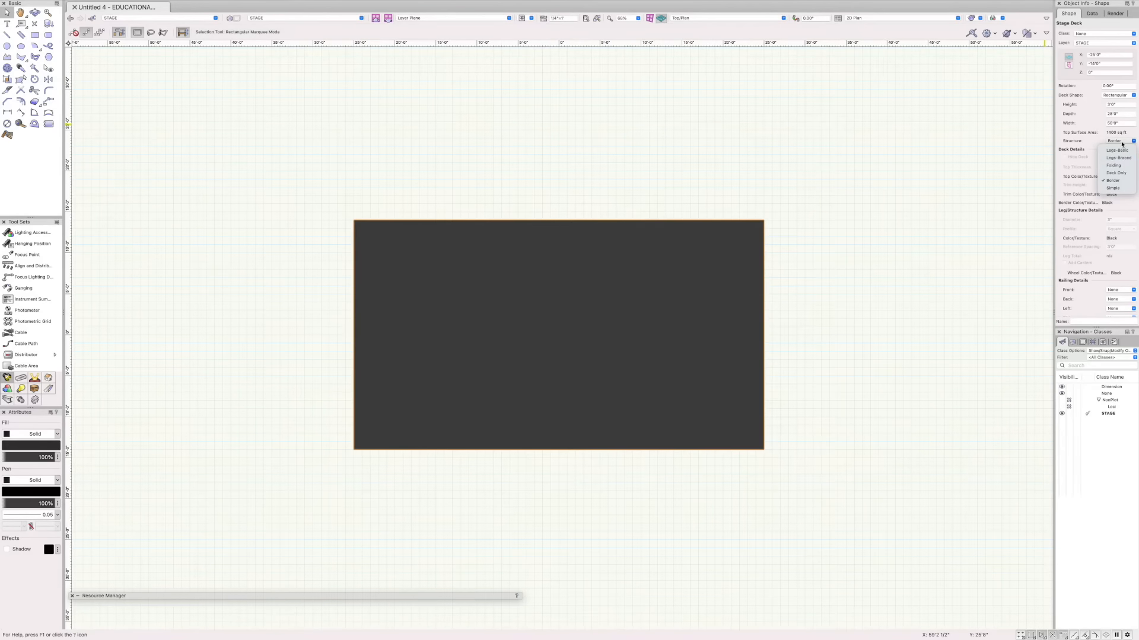
click(1122, 143)
scroll(1106, 212, down, 5)
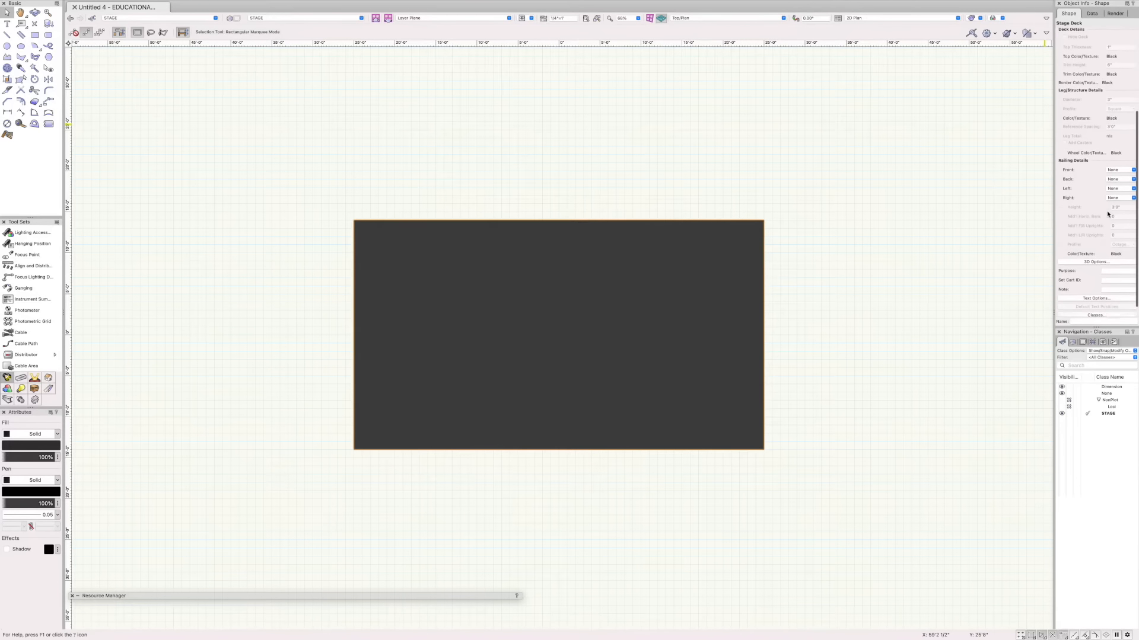
scroll(1107, 213, up, 6)
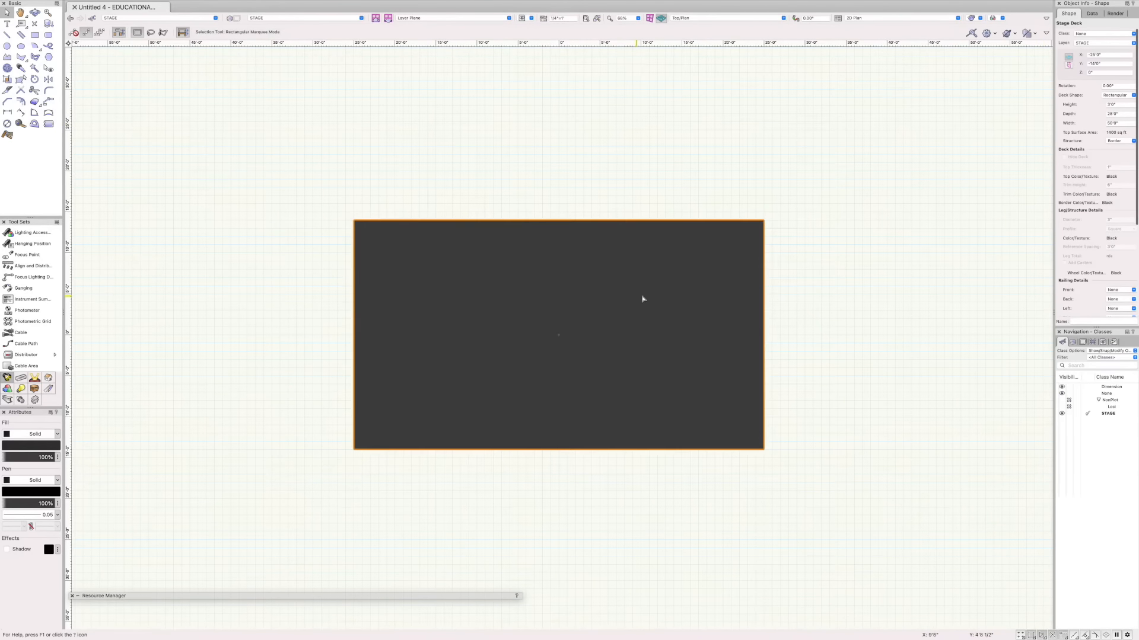
click(842, 265)
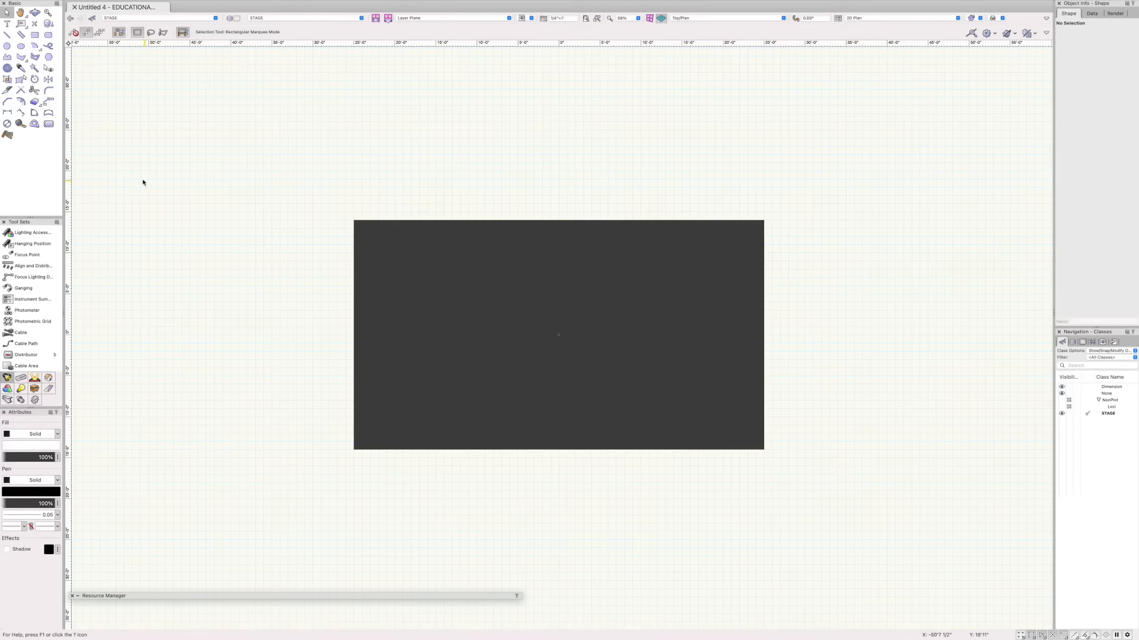
Insert unrotated stage steps at the left end of the stage deck's front edge
click(35, 378)
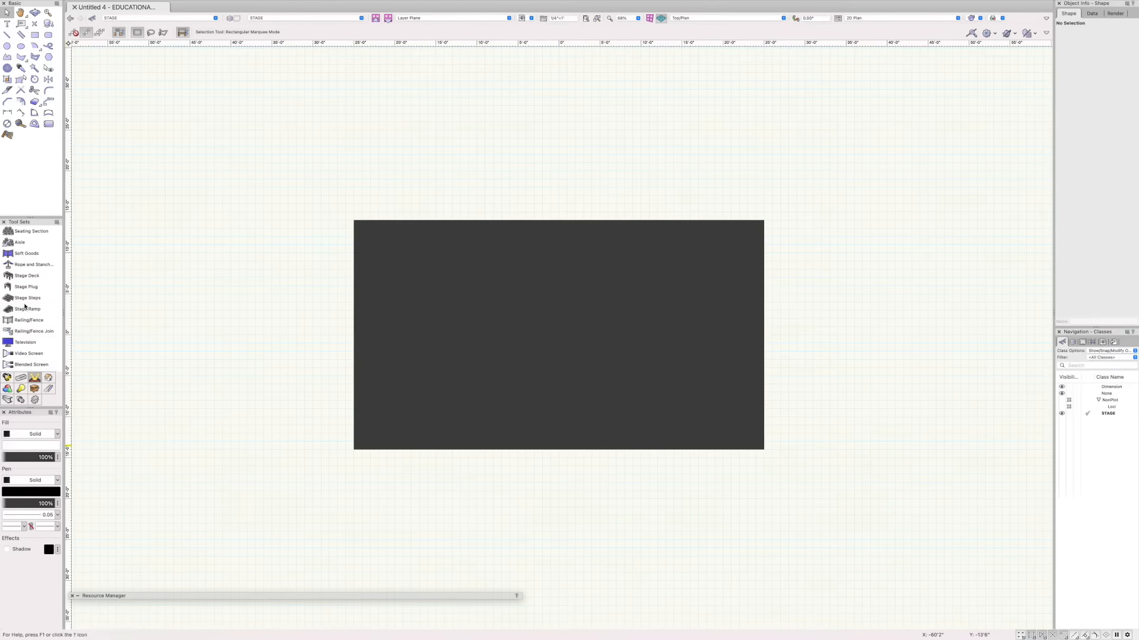
click(27, 299)
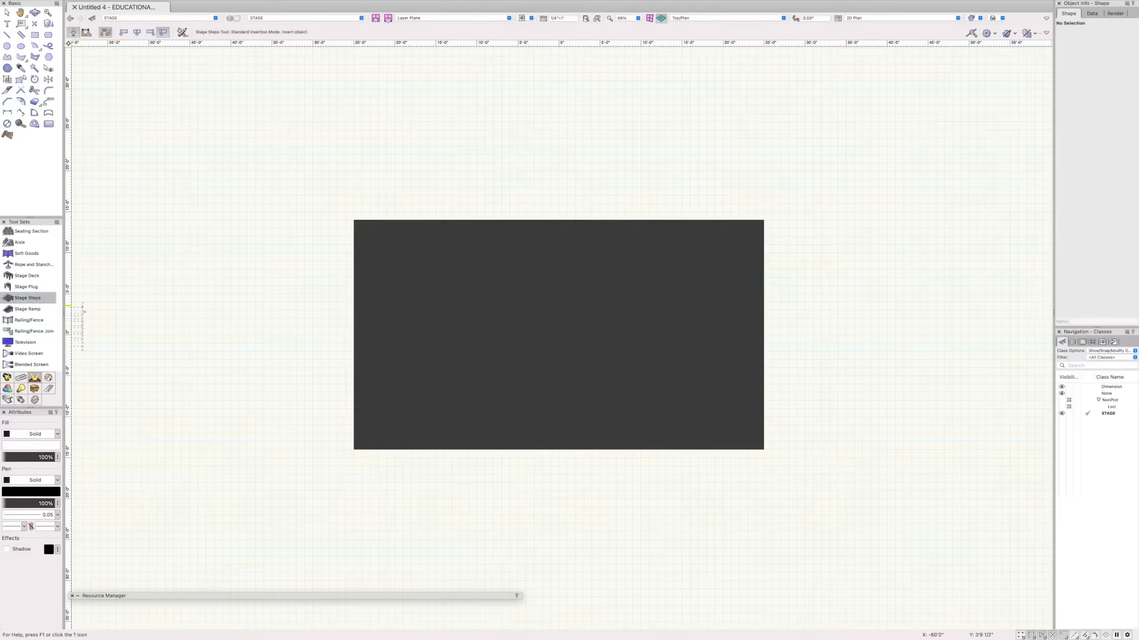
click(365, 450)
click(367, 454)
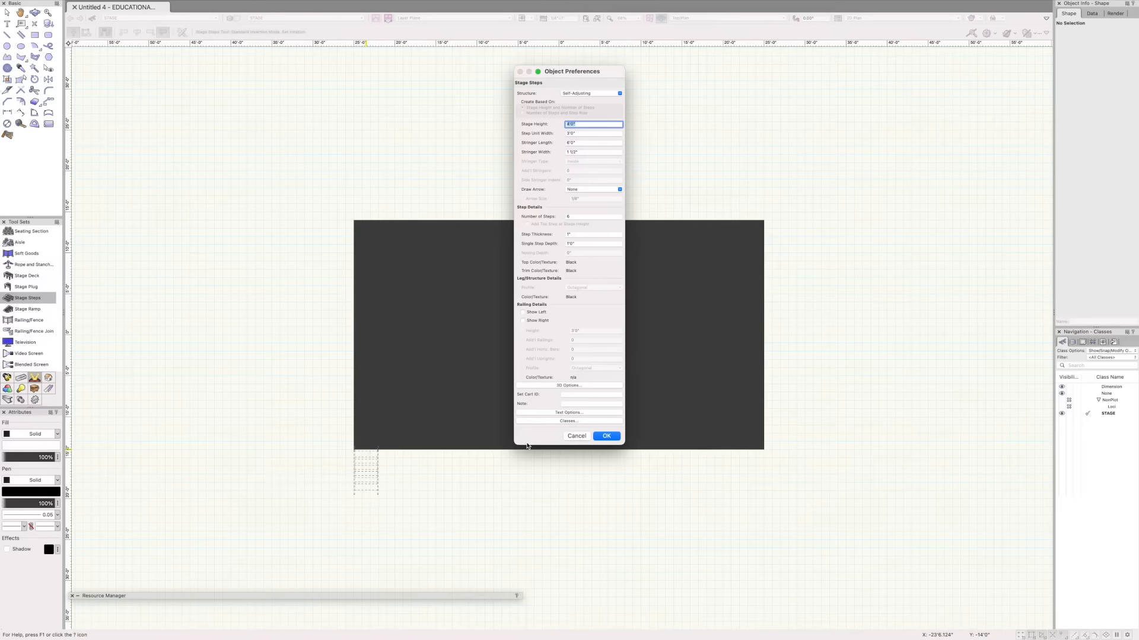
click(574, 437)
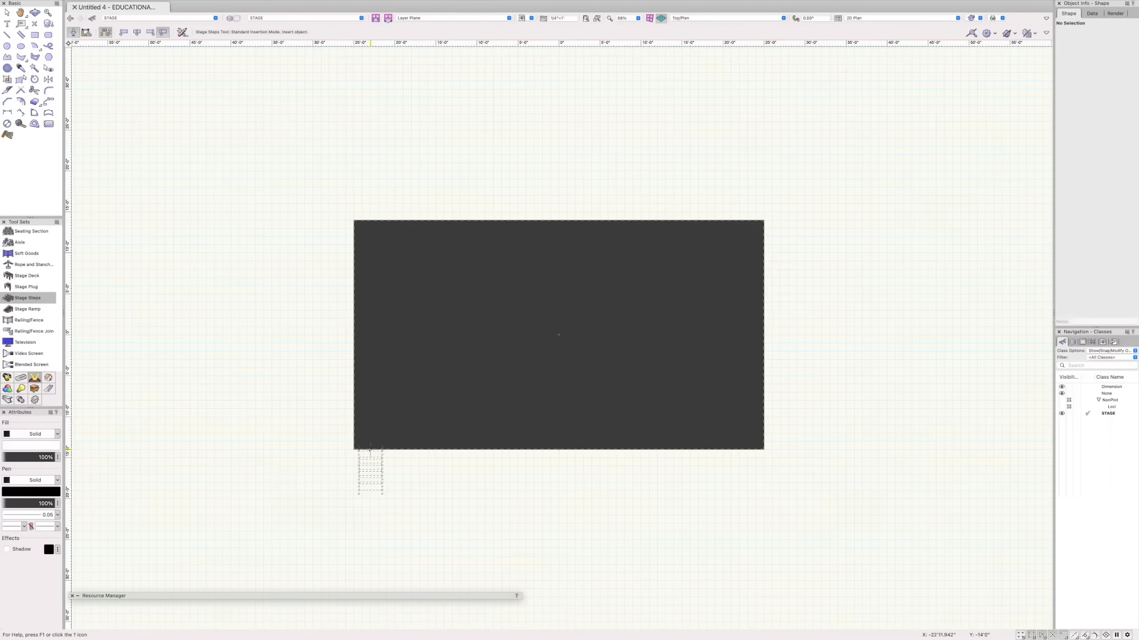
click(366, 450)
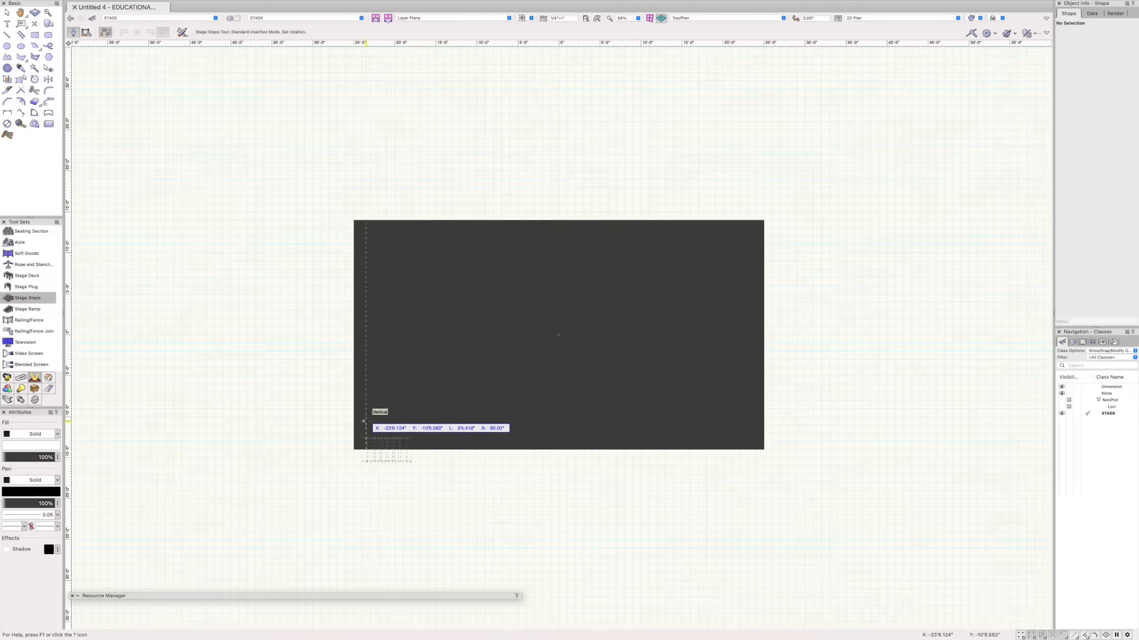
click(383, 451)
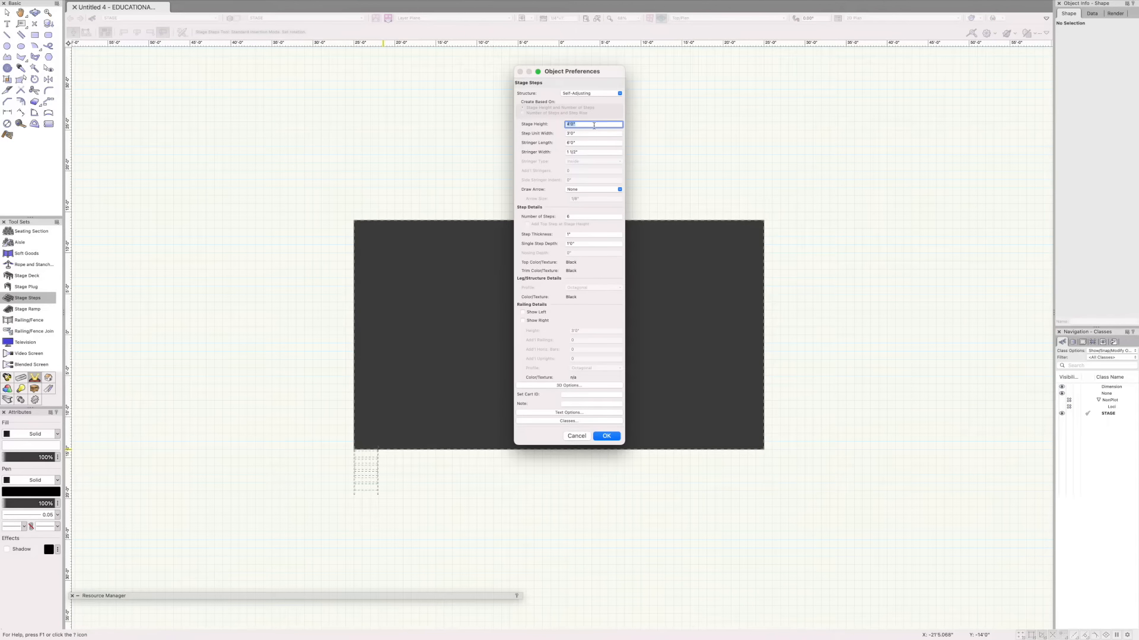
Set the stage steps to a stage height of 3' with 4 steps and create them
text(3')
click(583, 142)
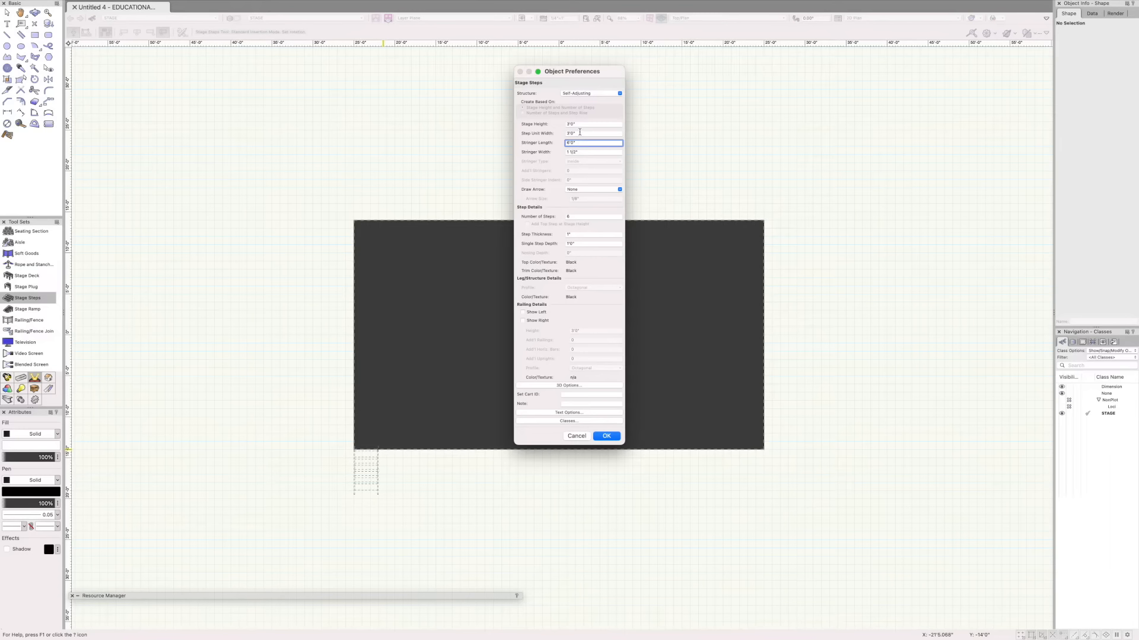
click(579, 133)
double_click(582, 216)
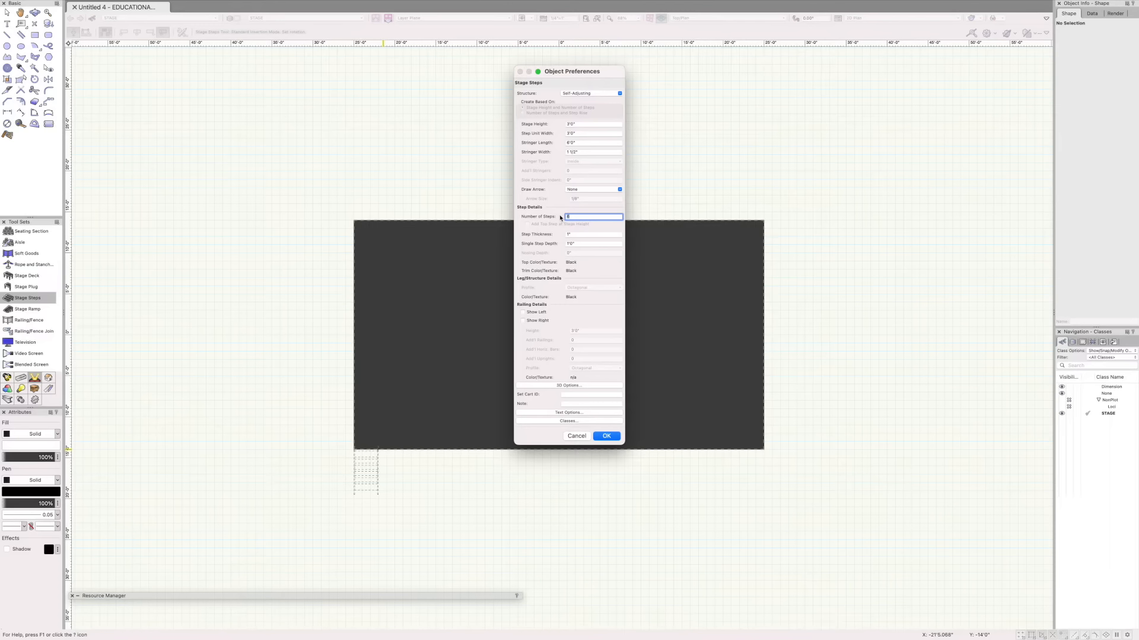
key(Tab)
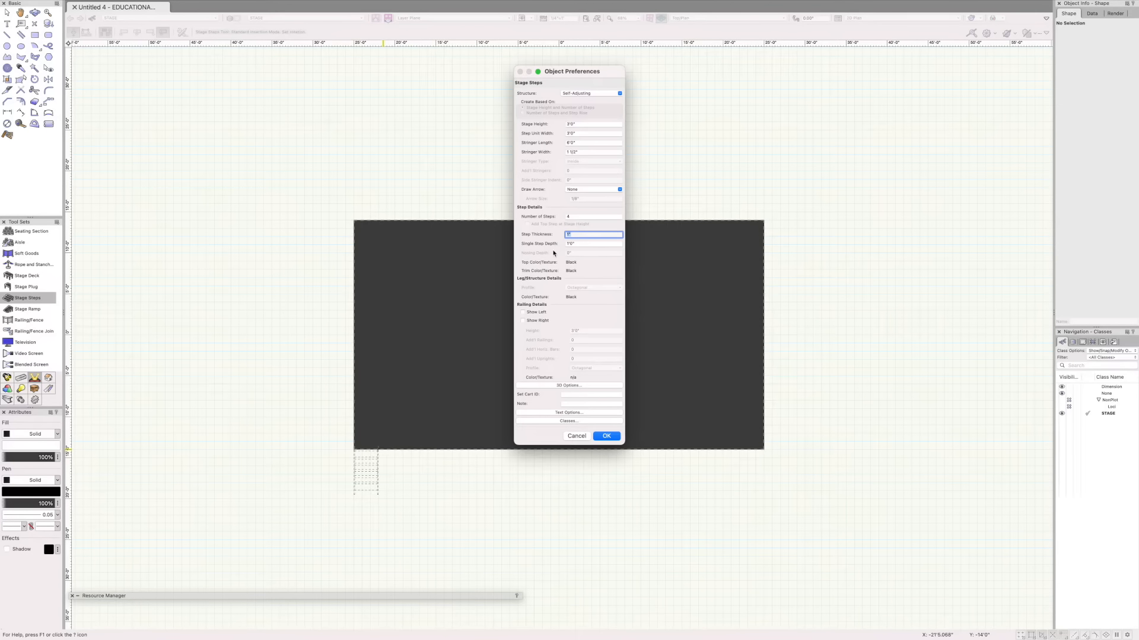
click(587, 254)
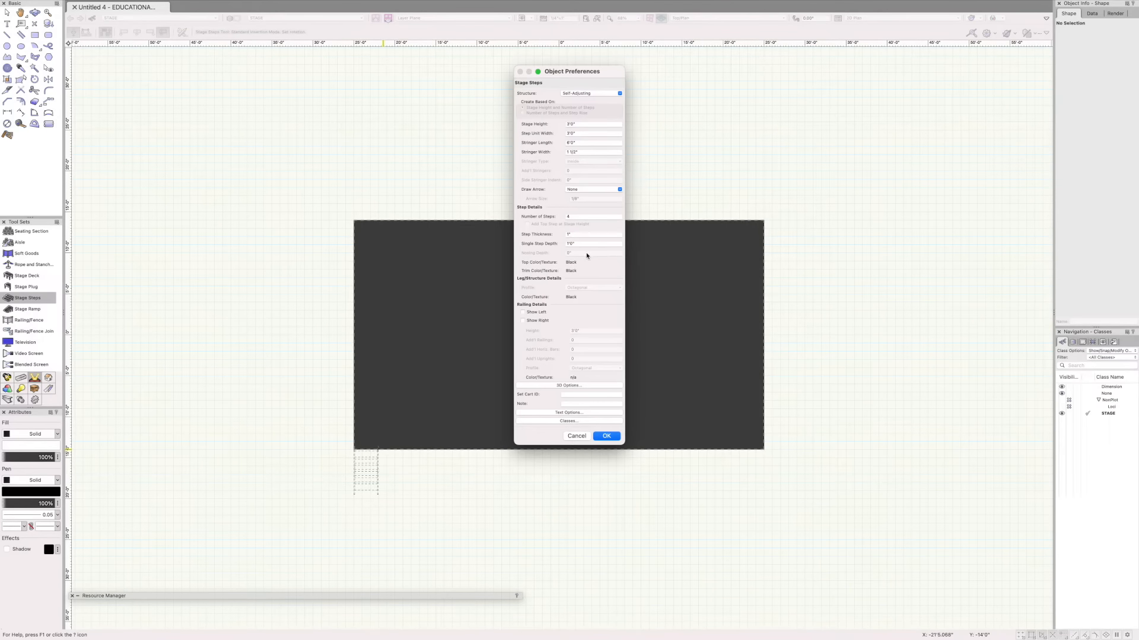
click(607, 437)
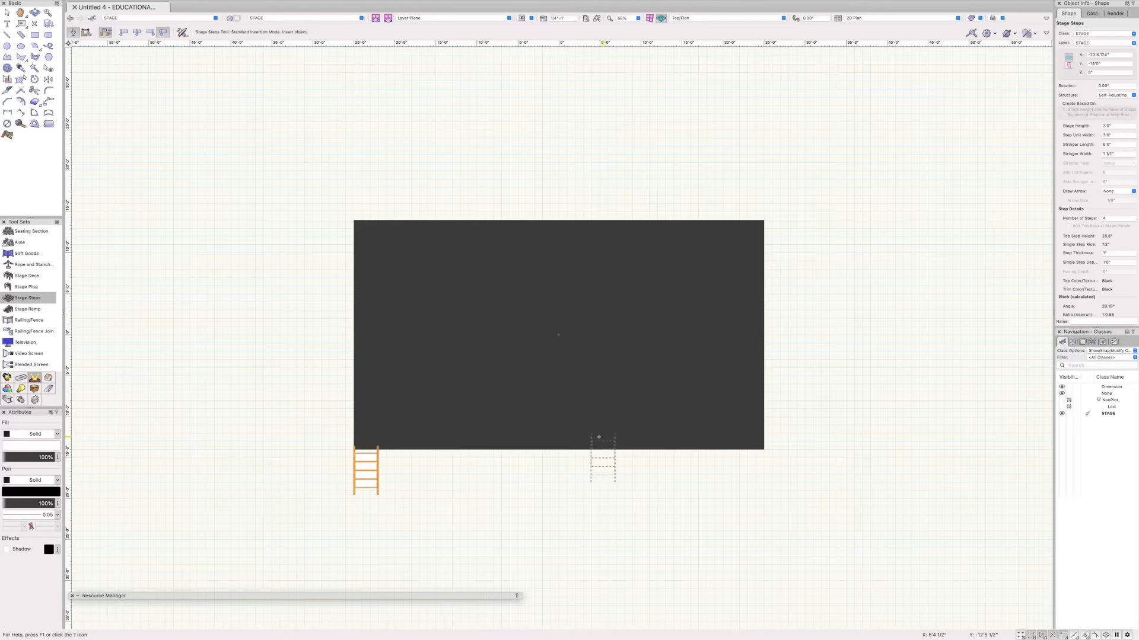
View the stage deck and its steps from the front in Normal Perspective
click(748, 19)
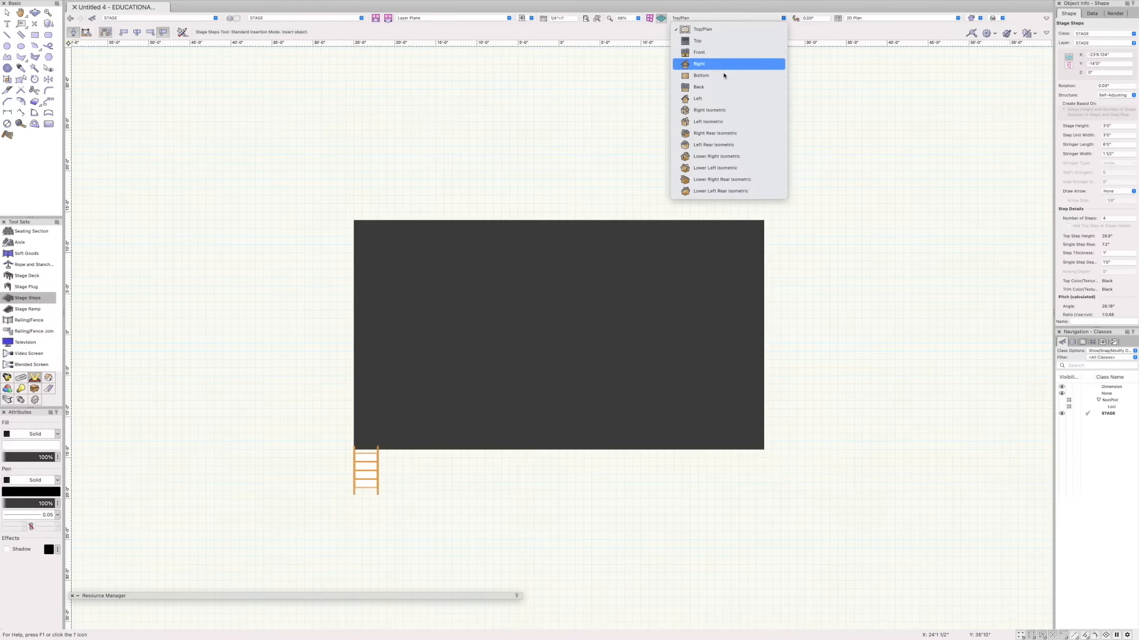
key(Return)
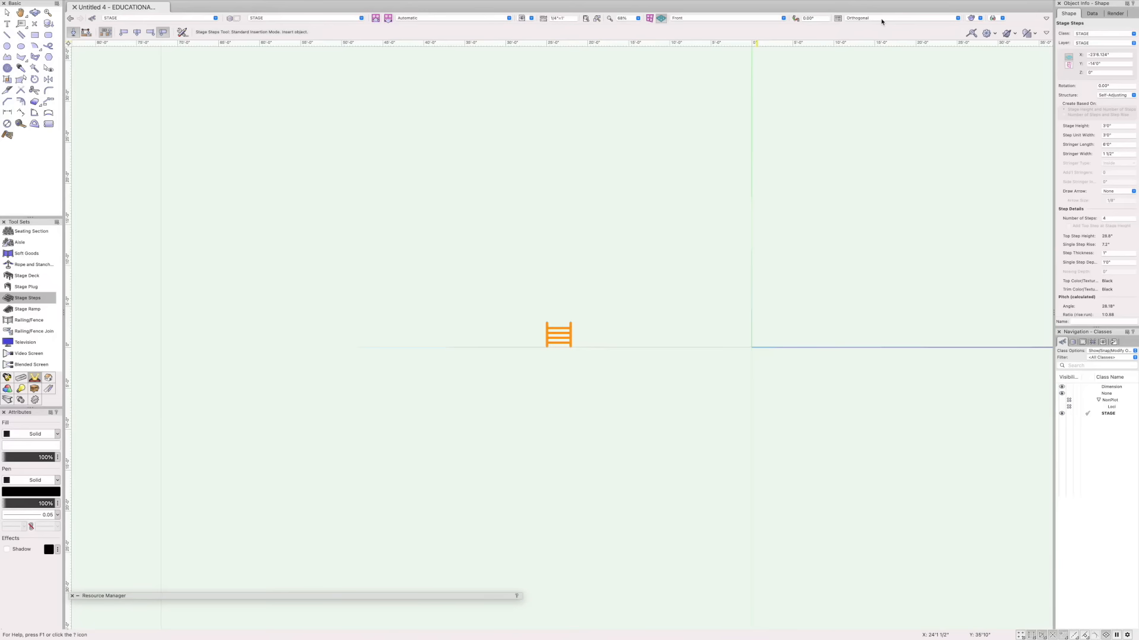
click(875, 18)
click(878, 58)
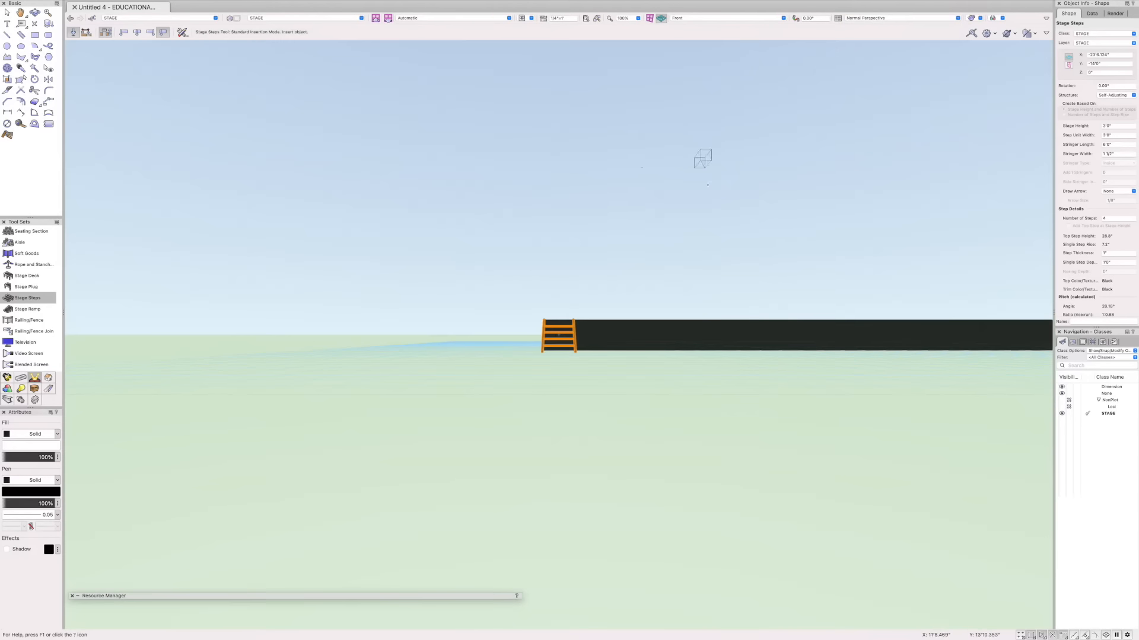
key(space)
drag(735, 243, 641, 287)
Set the number of steps of the selected stage steps to 3
double_click(1112, 217)
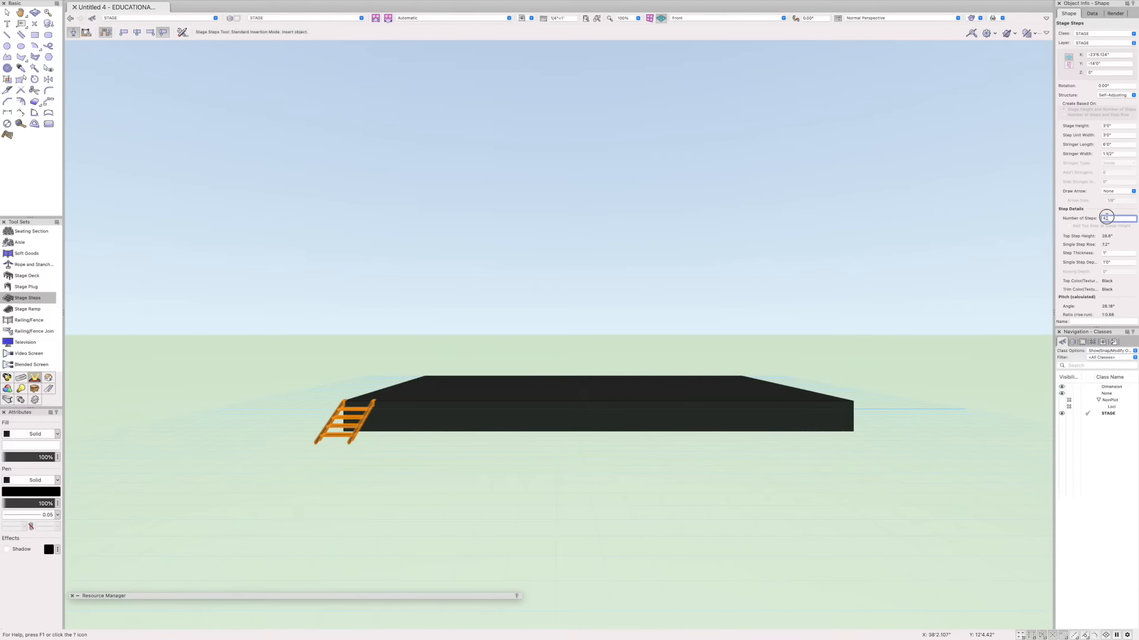
text(3)
key(Return)
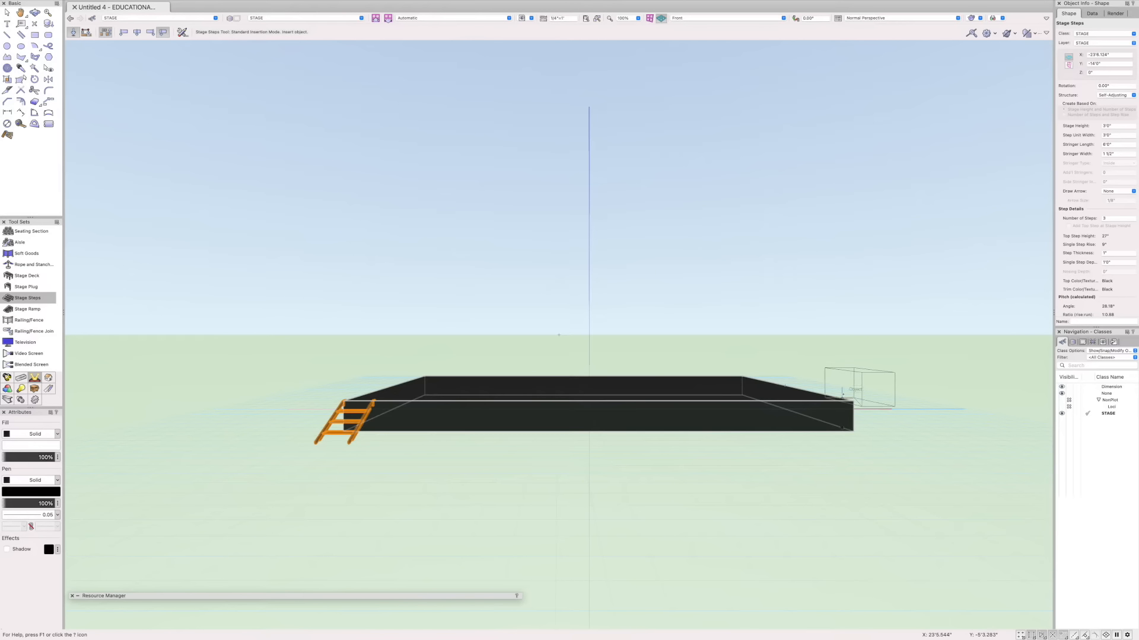
In Top/Plan, insert a second set of stage steps at the right end of the deck's front edge with 3 steps
click(718, 20)
click(720, 27)
middle_drag(791, 345, 541, 347)
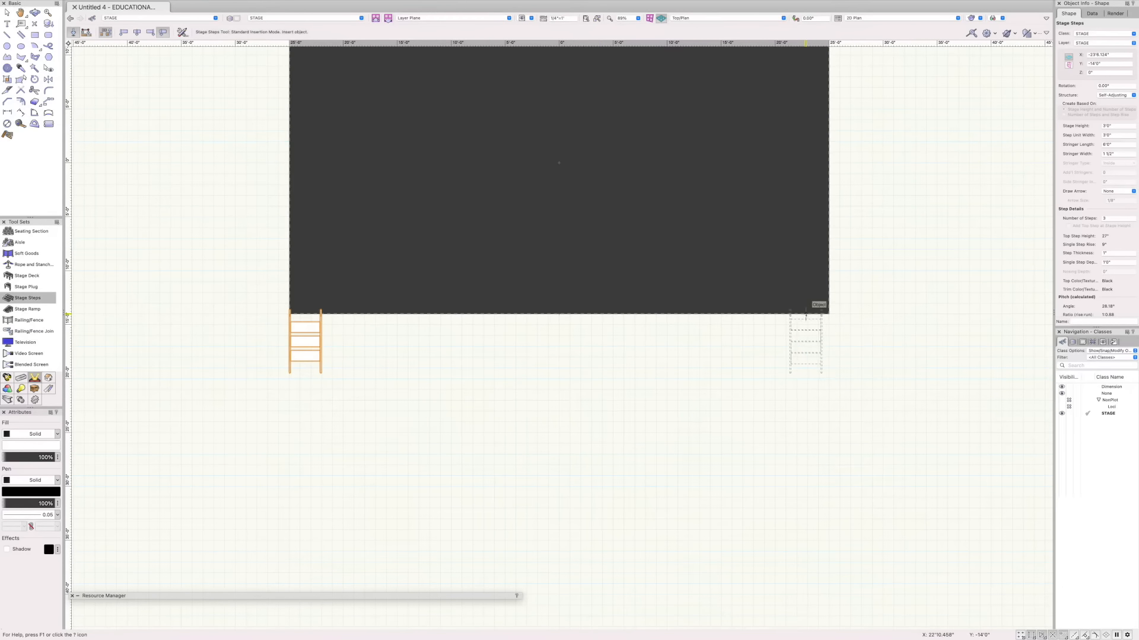
click(812, 316)
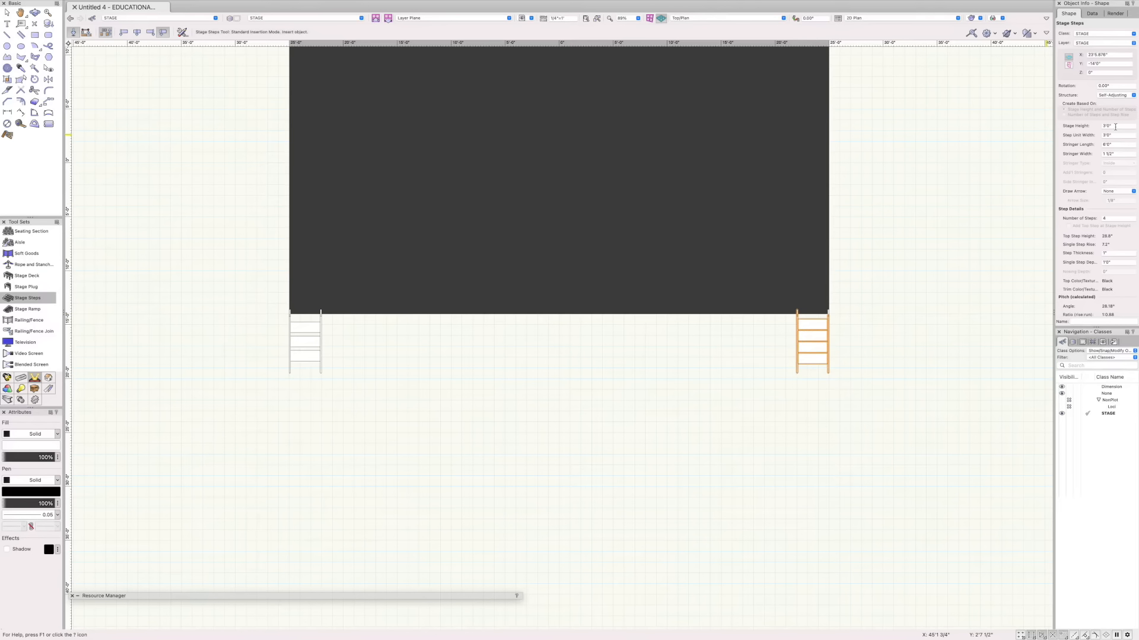
click(1116, 218)
text(3)
key(Return)
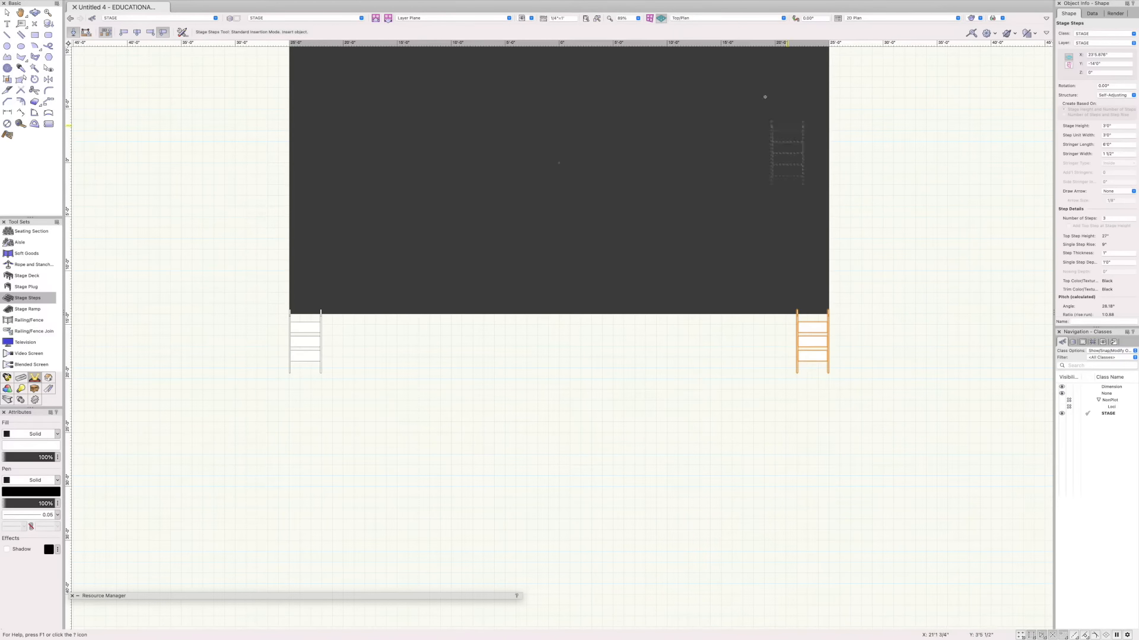
Inspect the deck and both sets of steps from the front in Normal Perspective, then deselect and return to Top/Plan
click(715, 18)
click(714, 52)
click(880, 18)
click(874, 57)
middle_drag(611, 250, 755, 317)
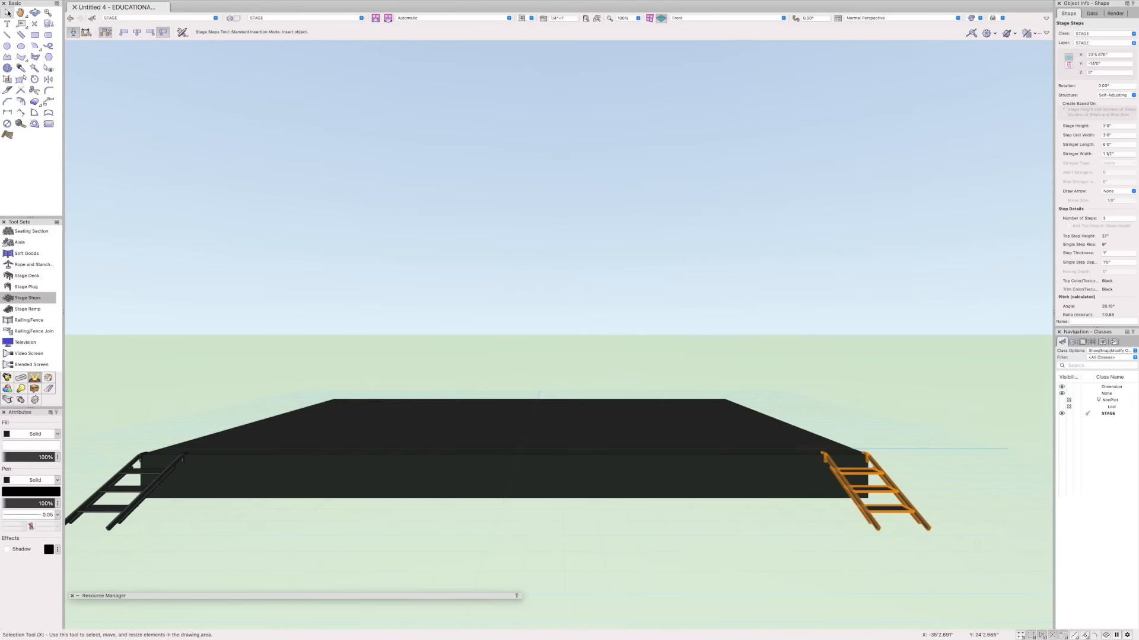
click(7, 12)
scroll(694, 229, down, 3)
mouse_move(696, 211)
middle_down()
mouse_move(729, 267)
mouse_move(724, 302)
mouse_move(671, 224)
mouse_move(682, 214)
middle_up()
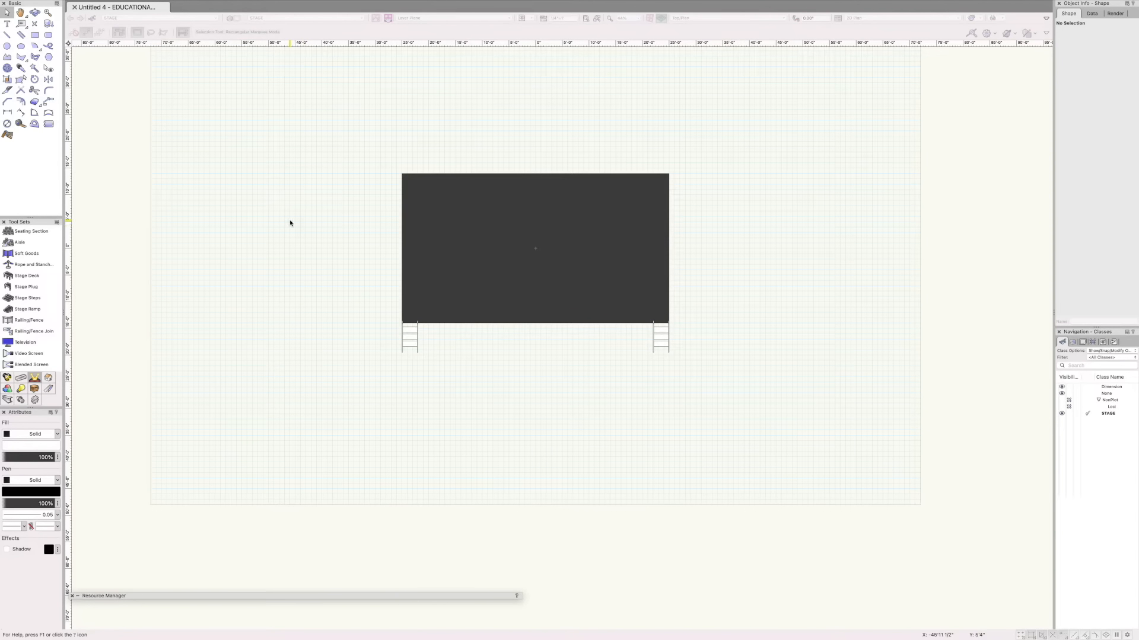
Draw a rectangle about 41'4 1/2" wide and 22'3" high in front of the stage, between the two sets of steps
click(35, 35)
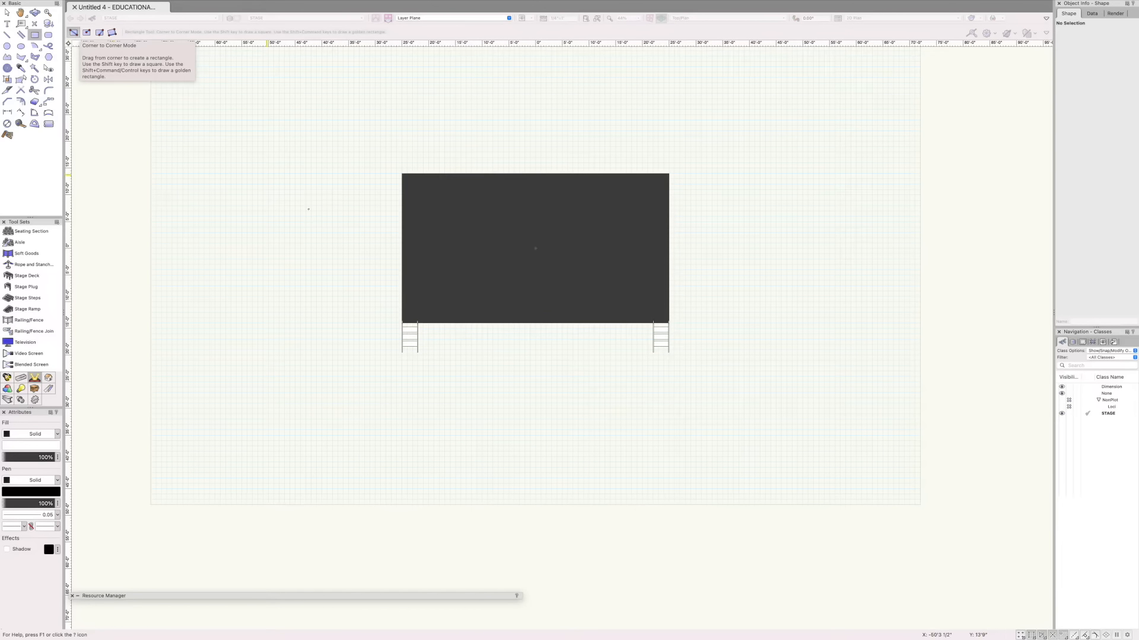
click(427, 358)
click(648, 476)
key(x)
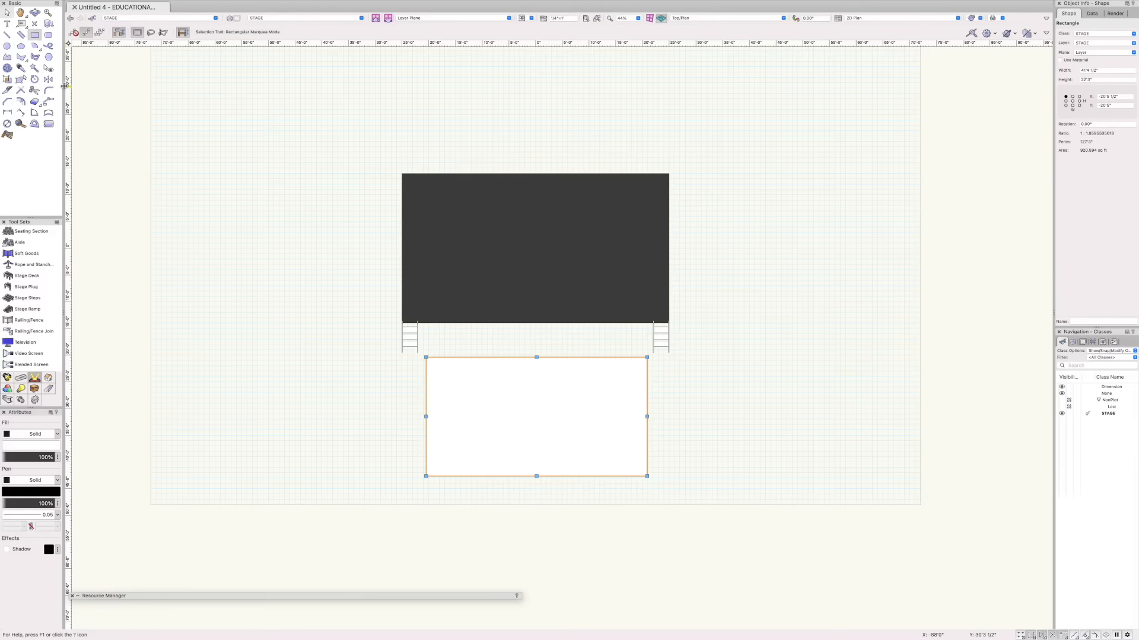
Start a seating section from the rectangle in front of the stage, picking the rectangle's center point
click(30, 231)
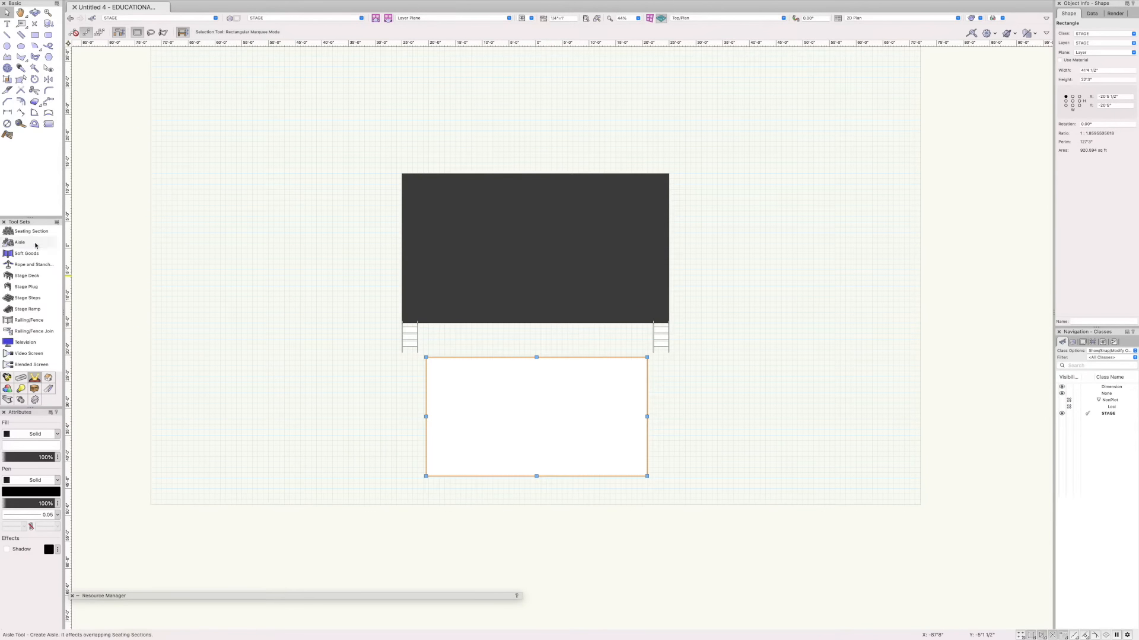
click(564, 418)
click(591, 437)
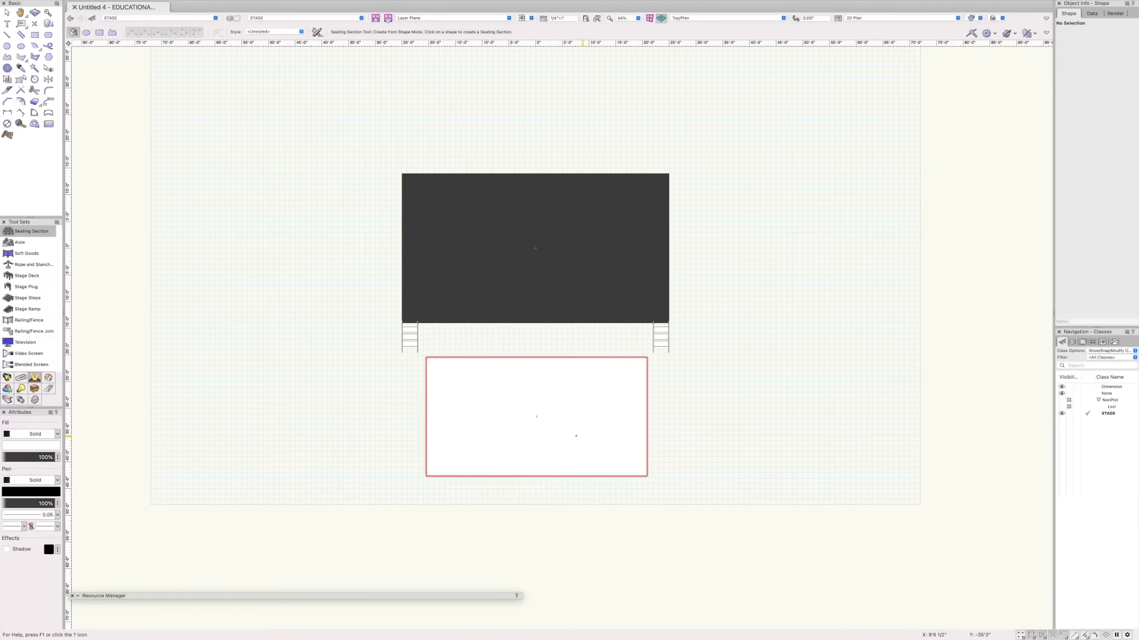
click(536, 420)
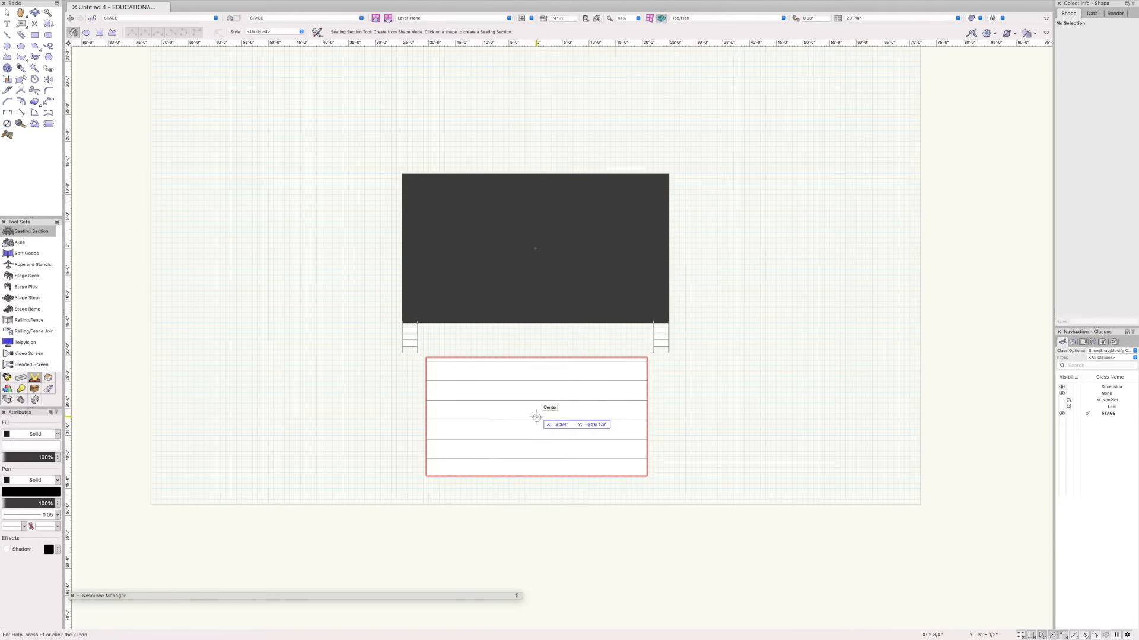
click(537, 420)
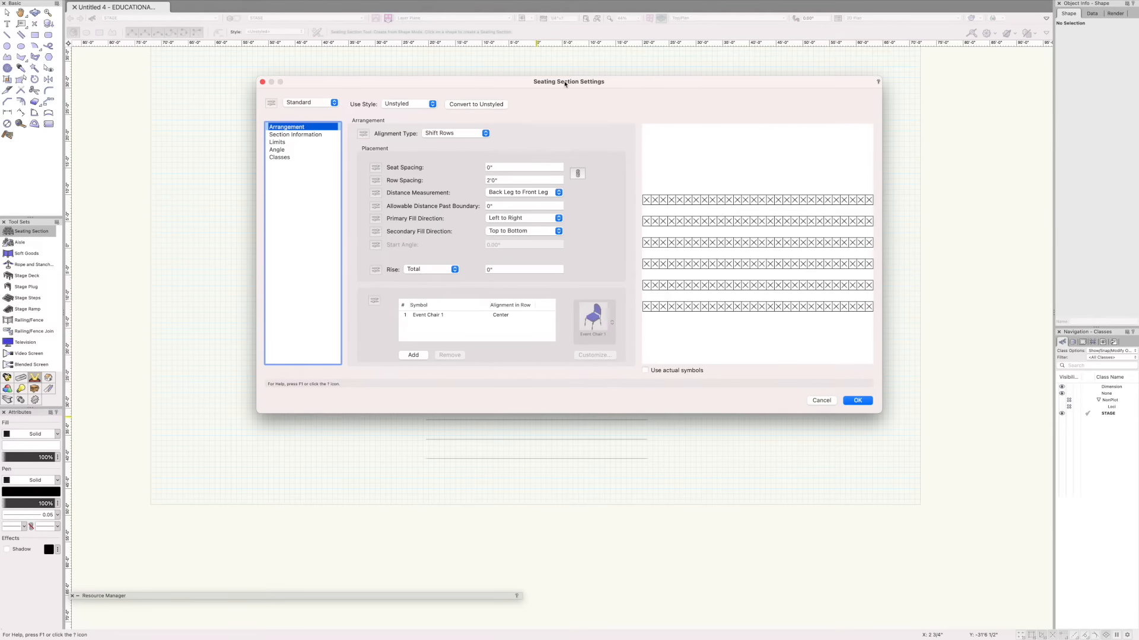
Examine the seating section's section information, limits, angle and class settings, then return to its arrangement settings
drag(565, 84, 621, 84)
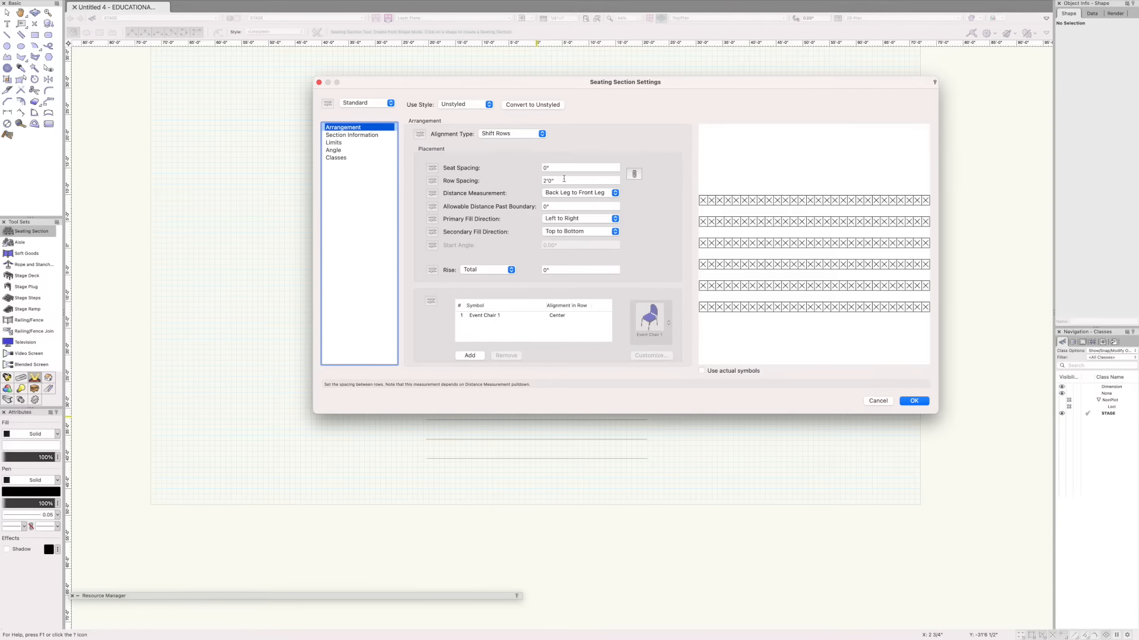
click(349, 135)
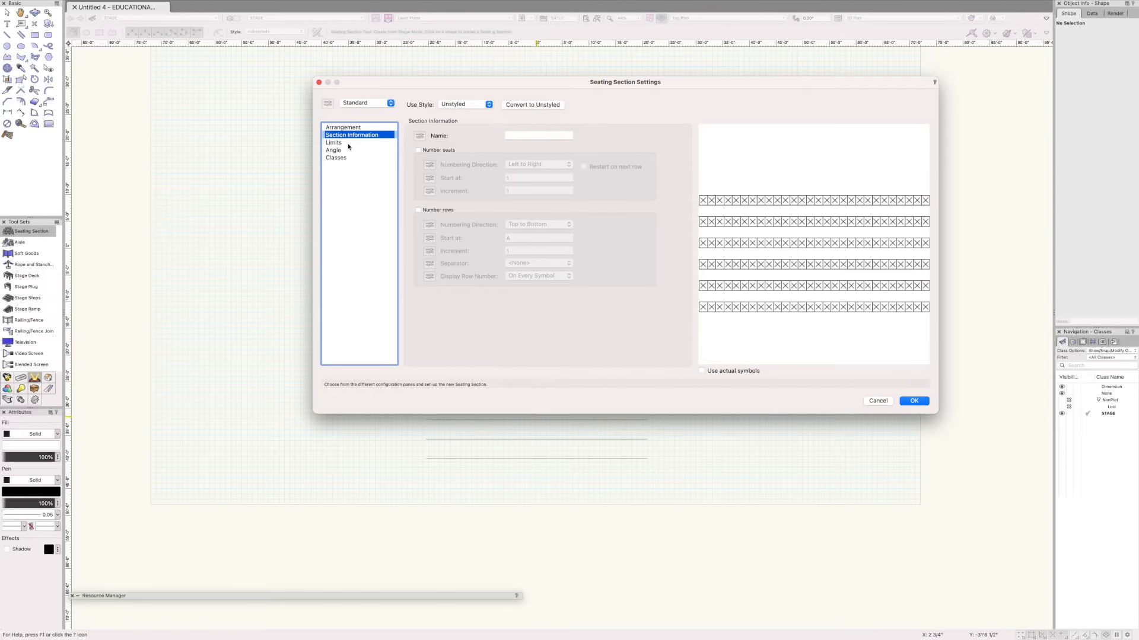
click(348, 143)
click(350, 151)
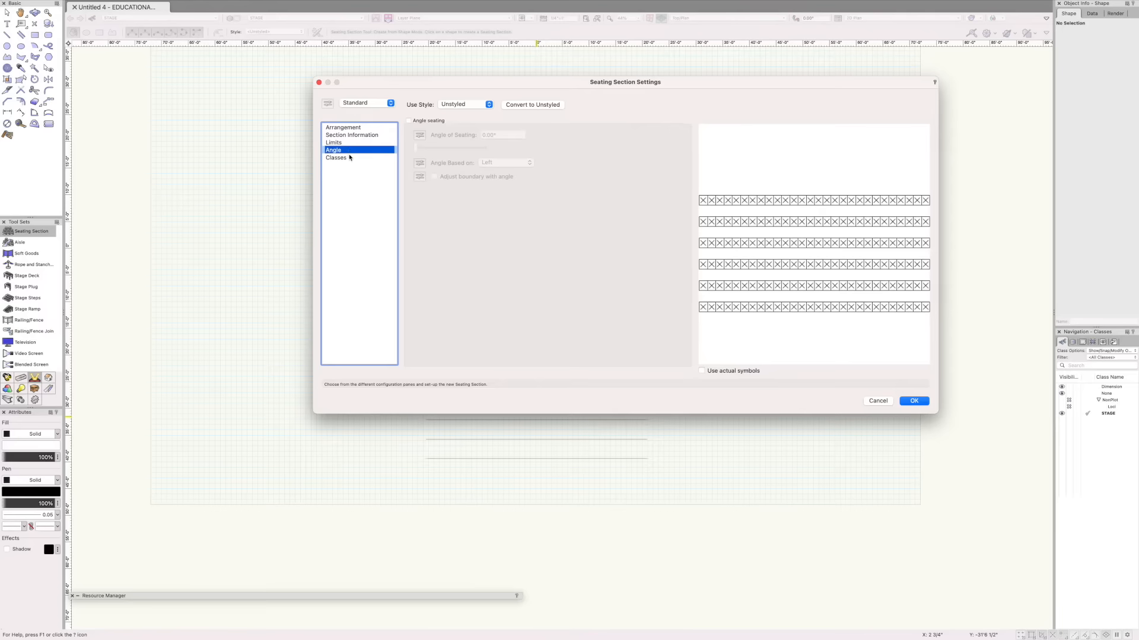
click(350, 157)
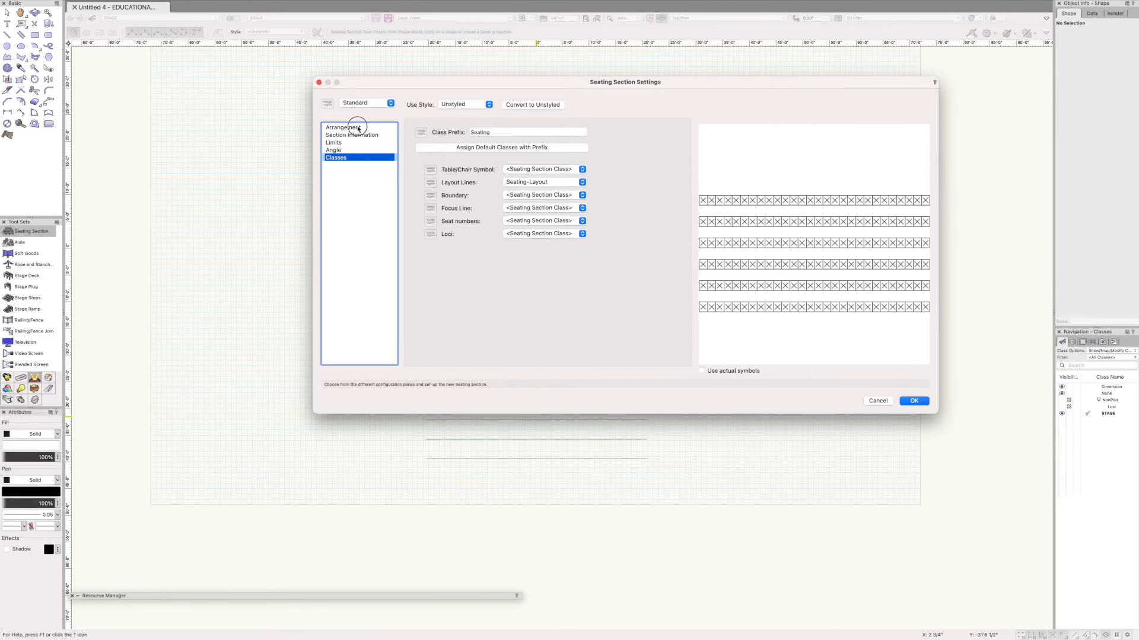
click(350, 128)
Try Align Rows as the seating's alignment type and restore Shift Rows
click(517, 134)
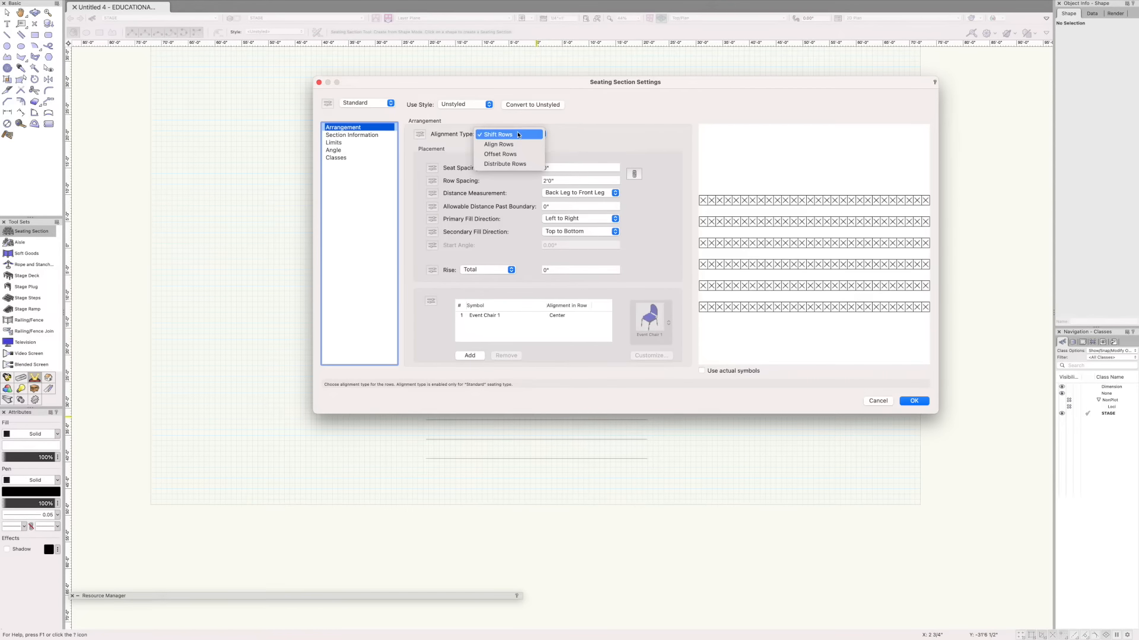
click(517, 144)
click(518, 136)
click(511, 125)
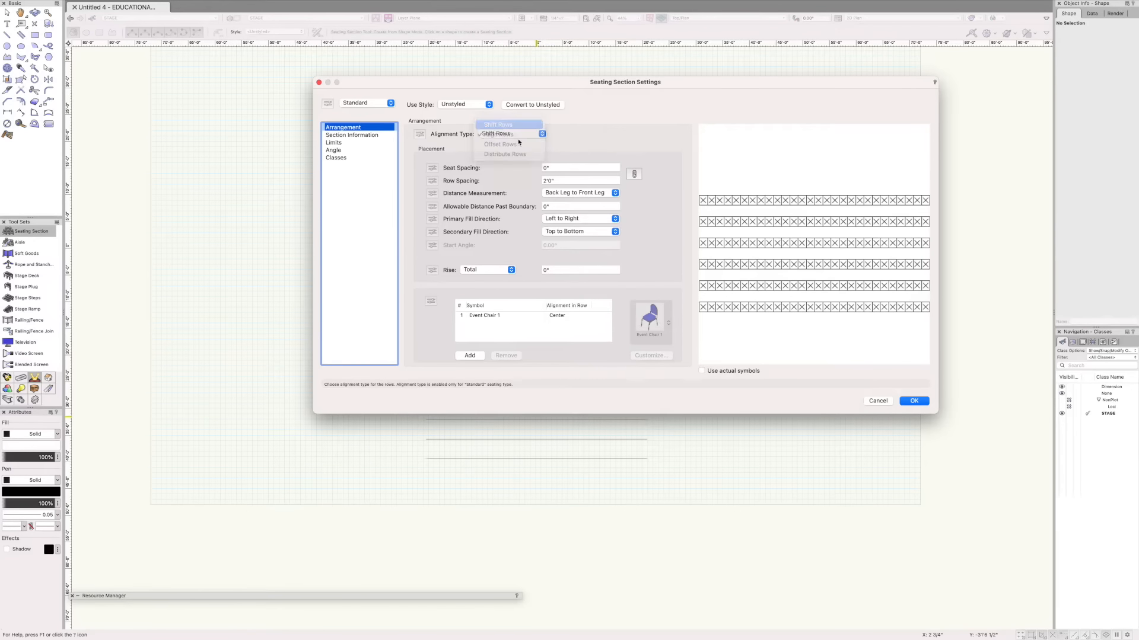
Set the seating's row spacing to 3', create the seating section and deselect it
click(545, 181)
key(Return)
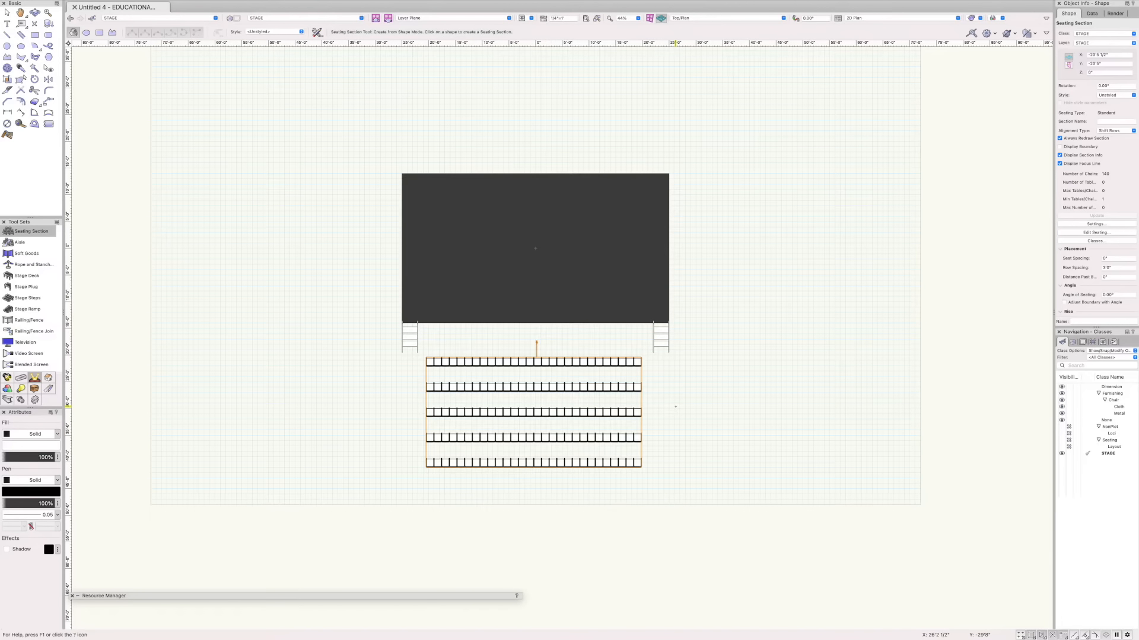
key(x)
click(761, 418)
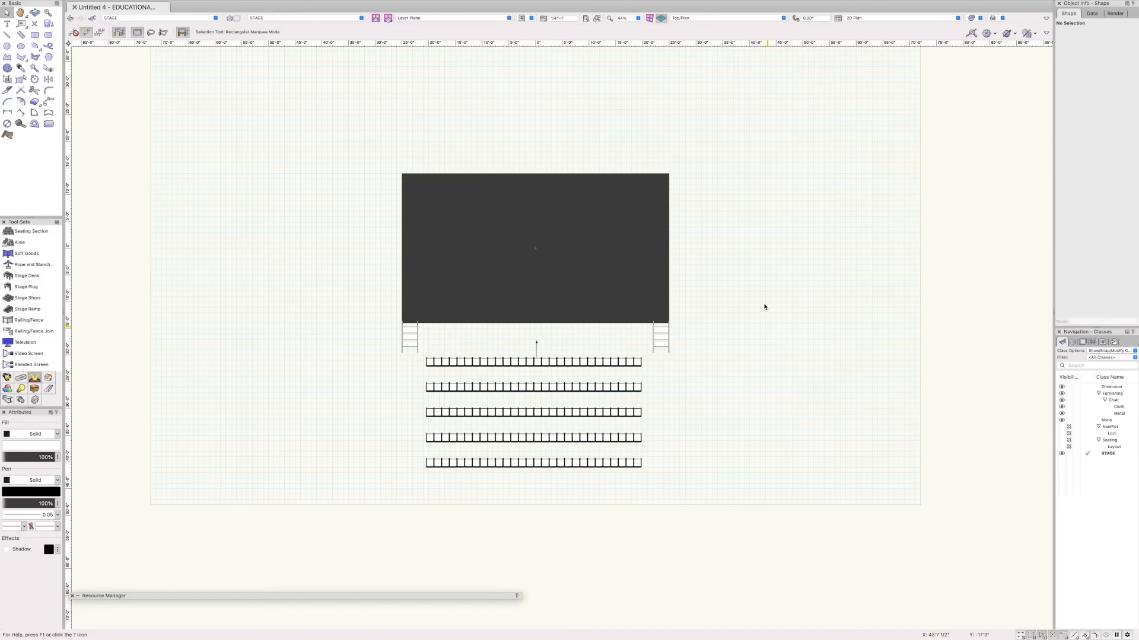
Inspect the stage and seating from the front in Normal Perspective and from the top, then return to the Top/Plan view
click(753, 19)
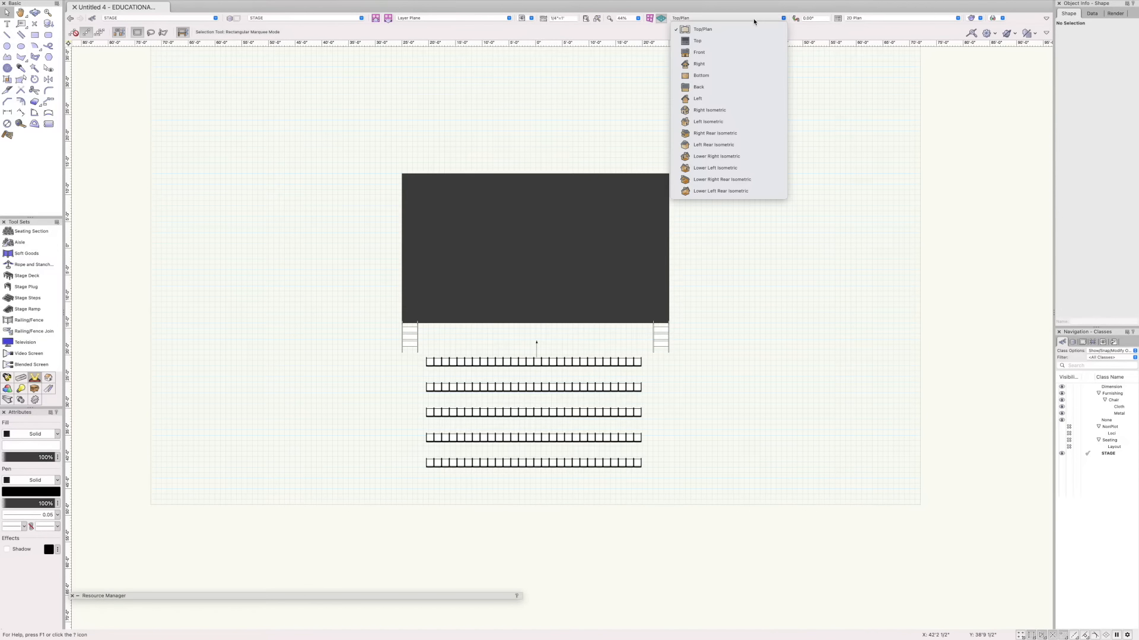
click(703, 52)
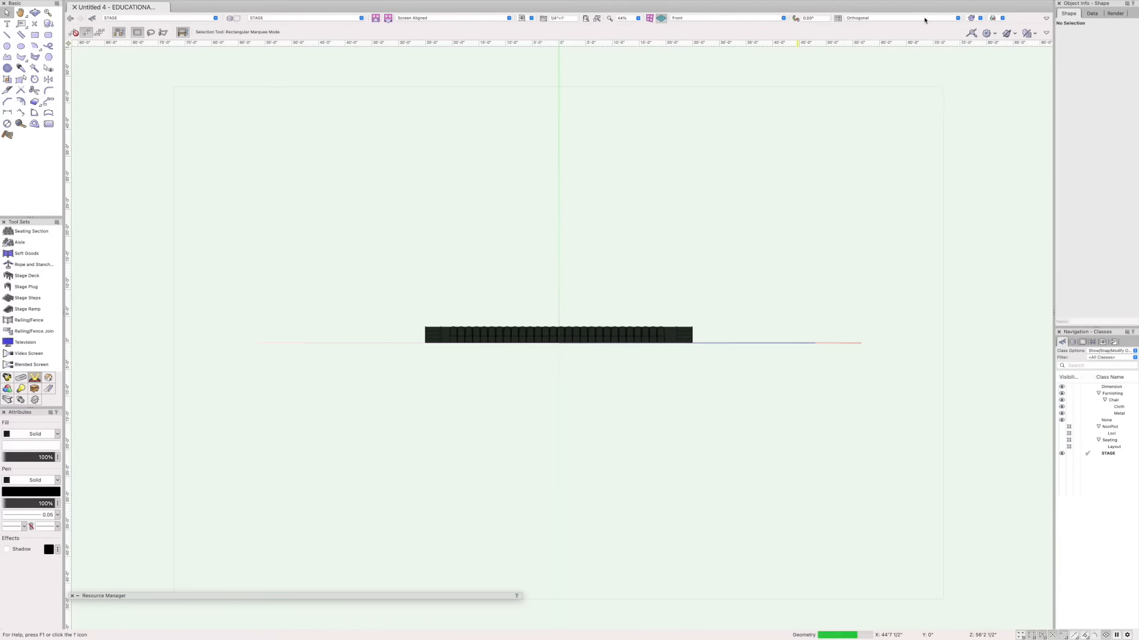
click(898, 18)
click(890, 57)
middle_drag(724, 290, 724, 386)
click(748, 18)
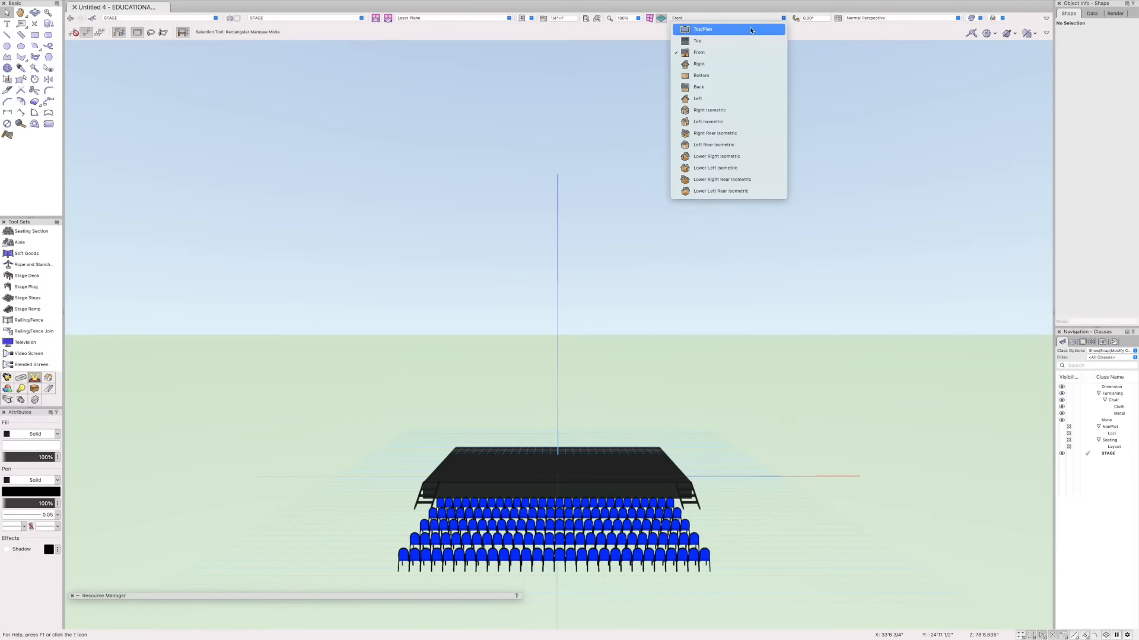
click(741, 43)
middle_drag(742, 342, 762, 310)
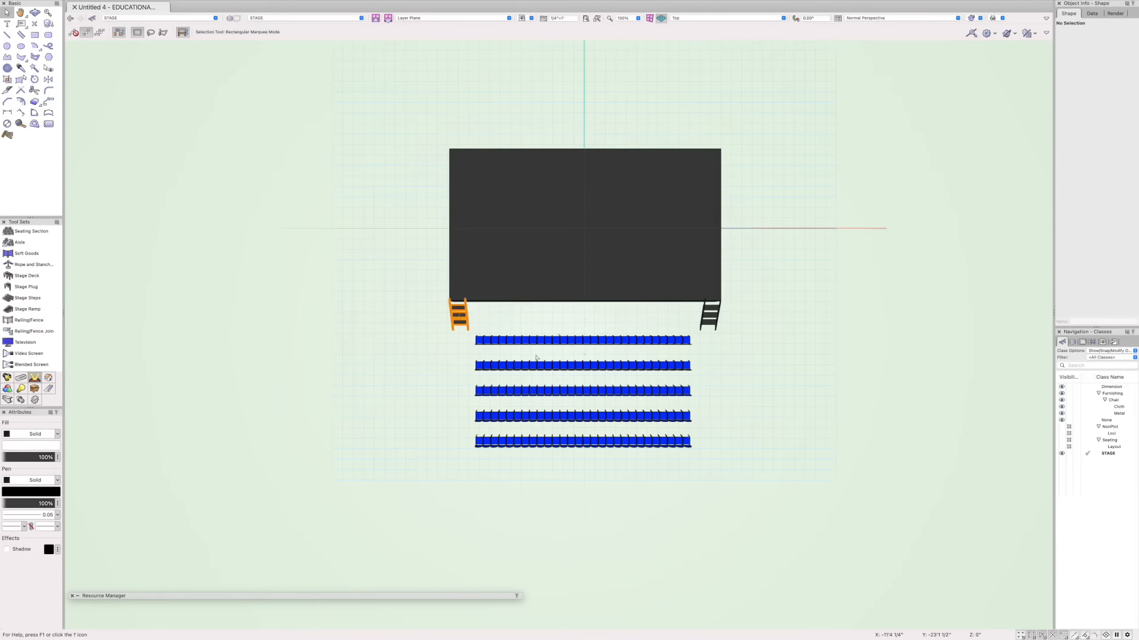
click(684, 19)
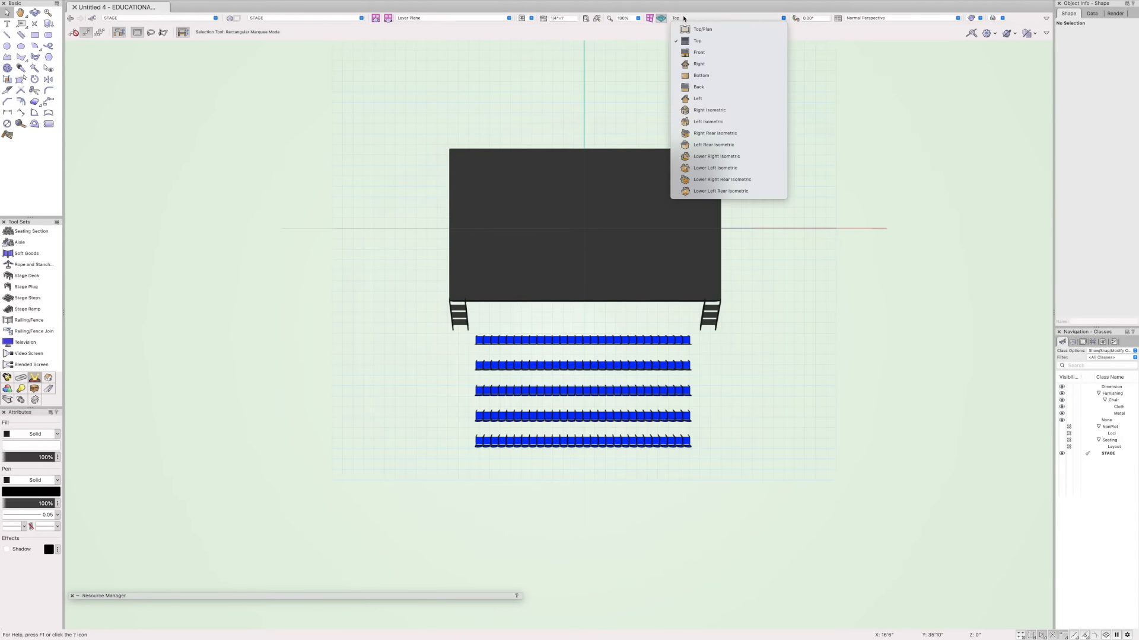
click(687, 30)
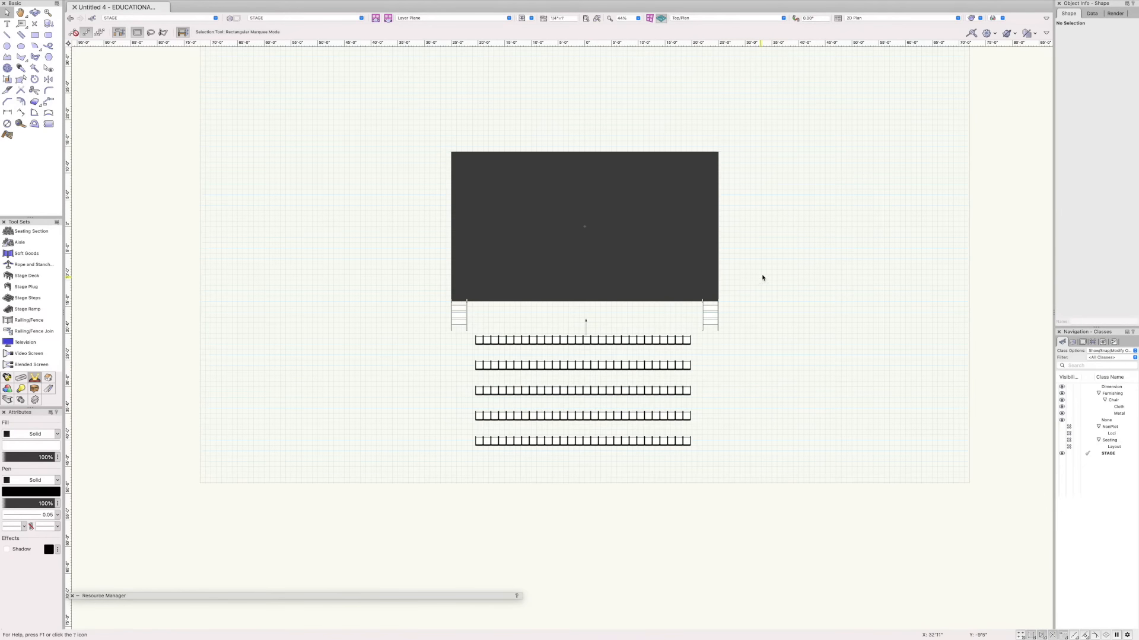
key(space)
drag(767, 203, 772, 288)
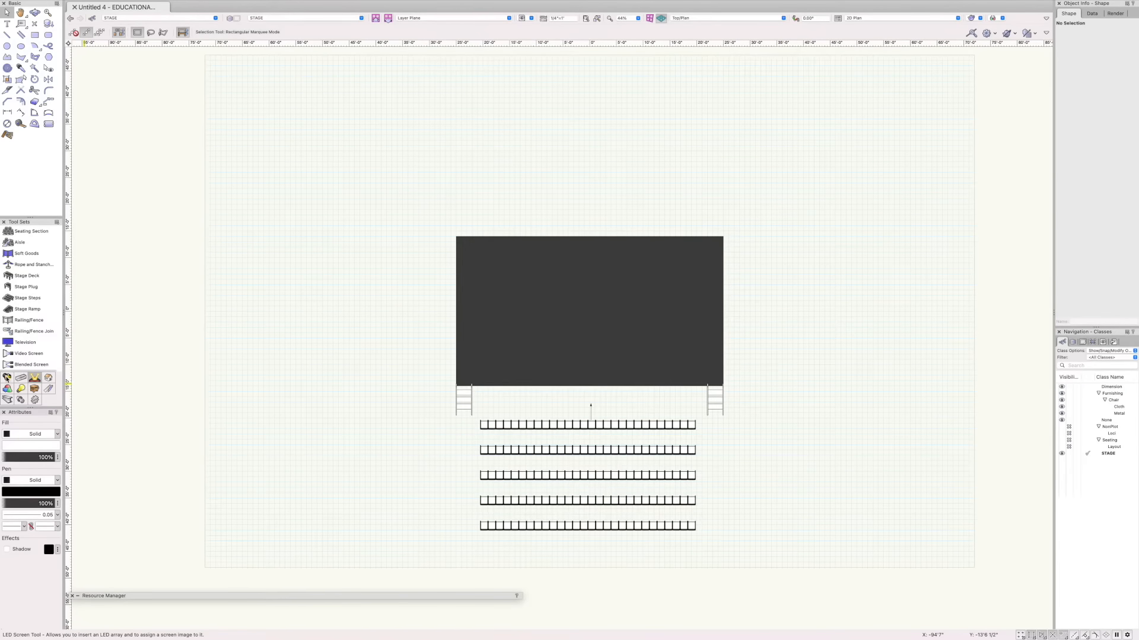
Draw a 50' lighting pipe across the middle of the stage, from the center of its left edge to the center of its right edge
click(7, 377)
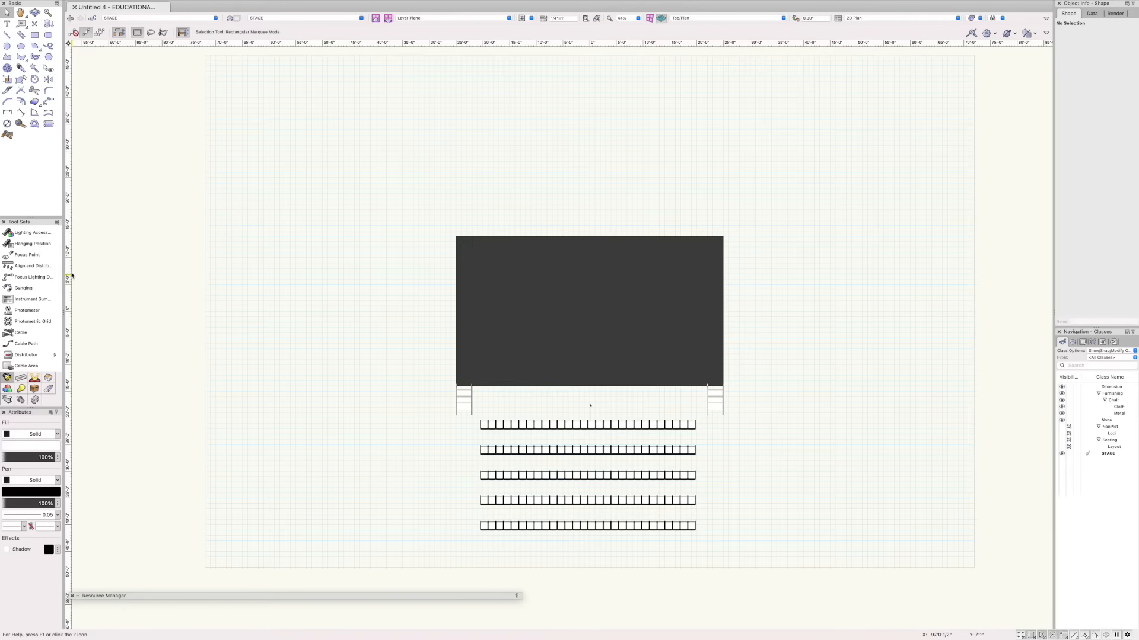
click(21, 379)
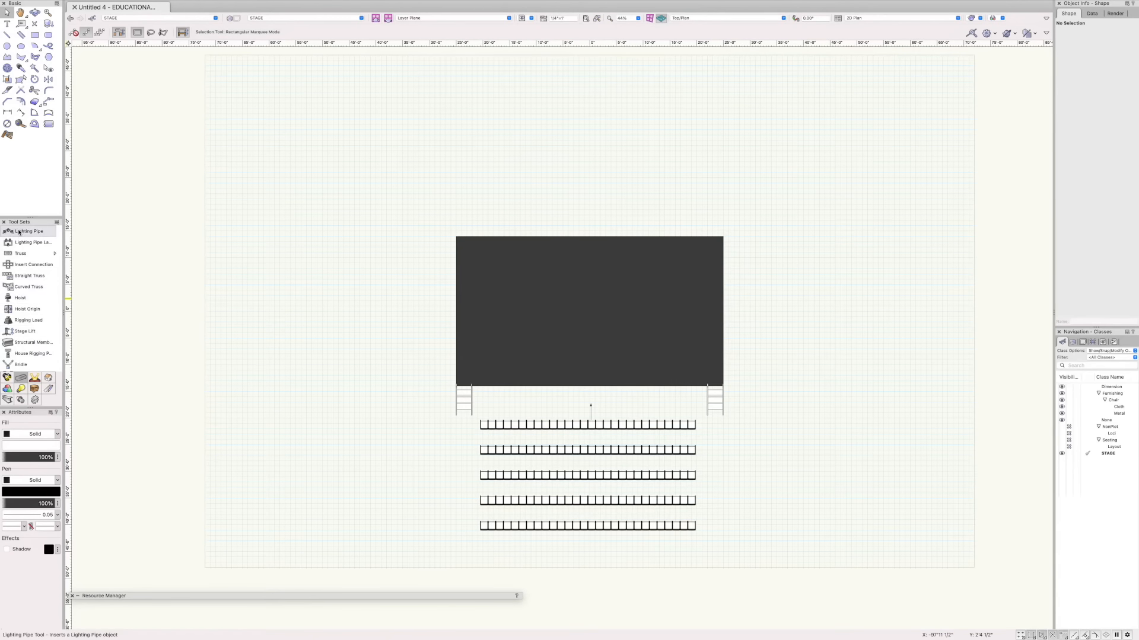
click(31, 232)
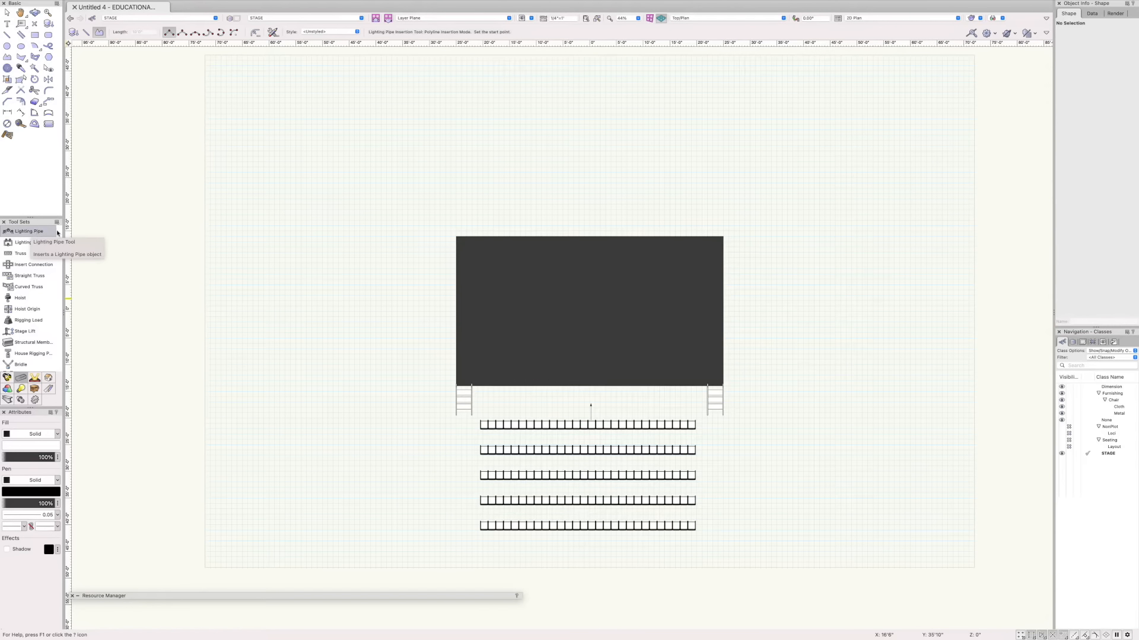
click(590, 311)
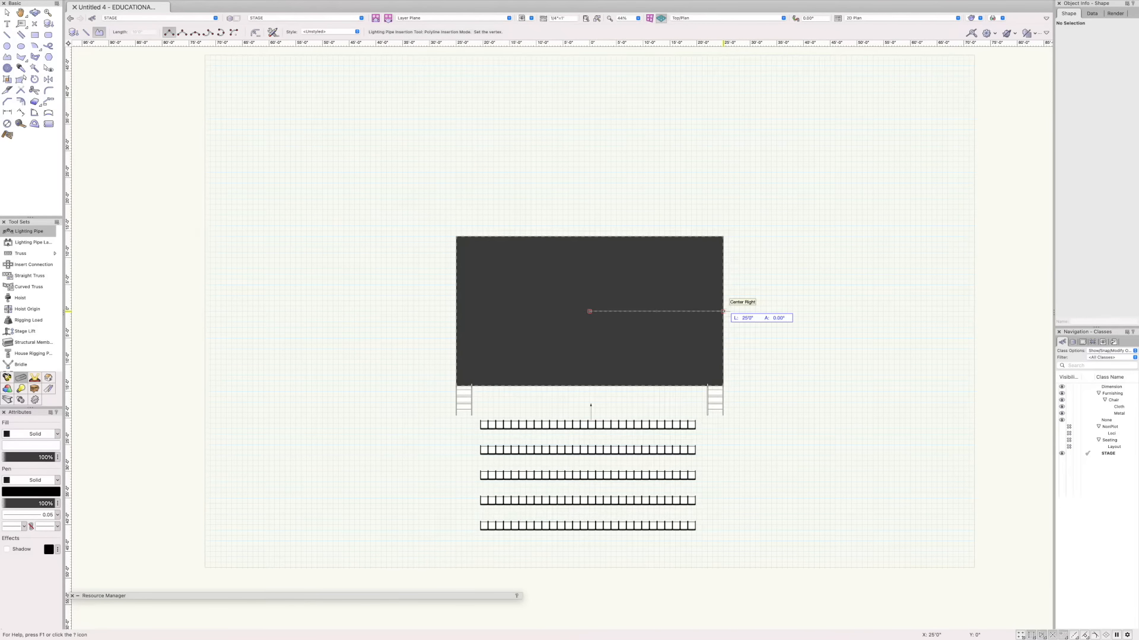
key(x)
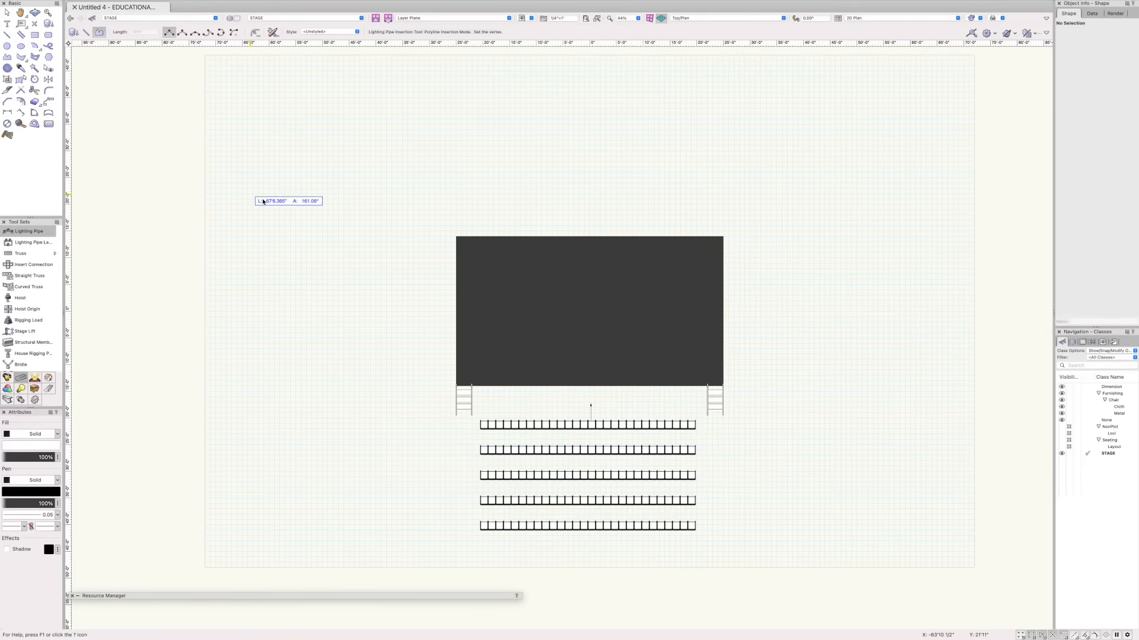
click(43, 236)
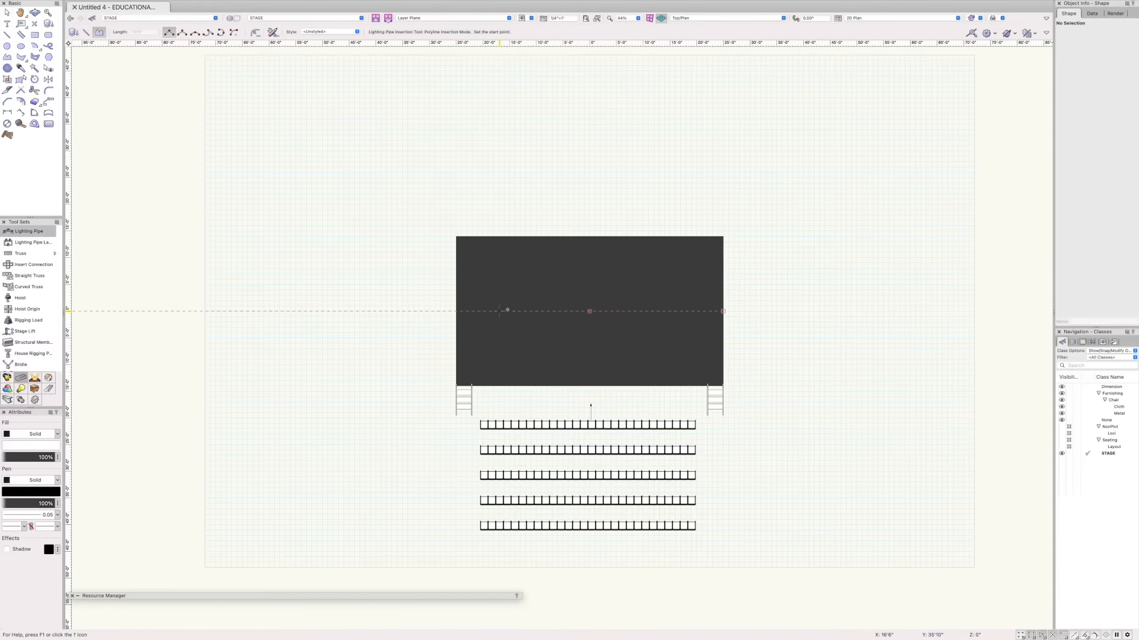
click(457, 311)
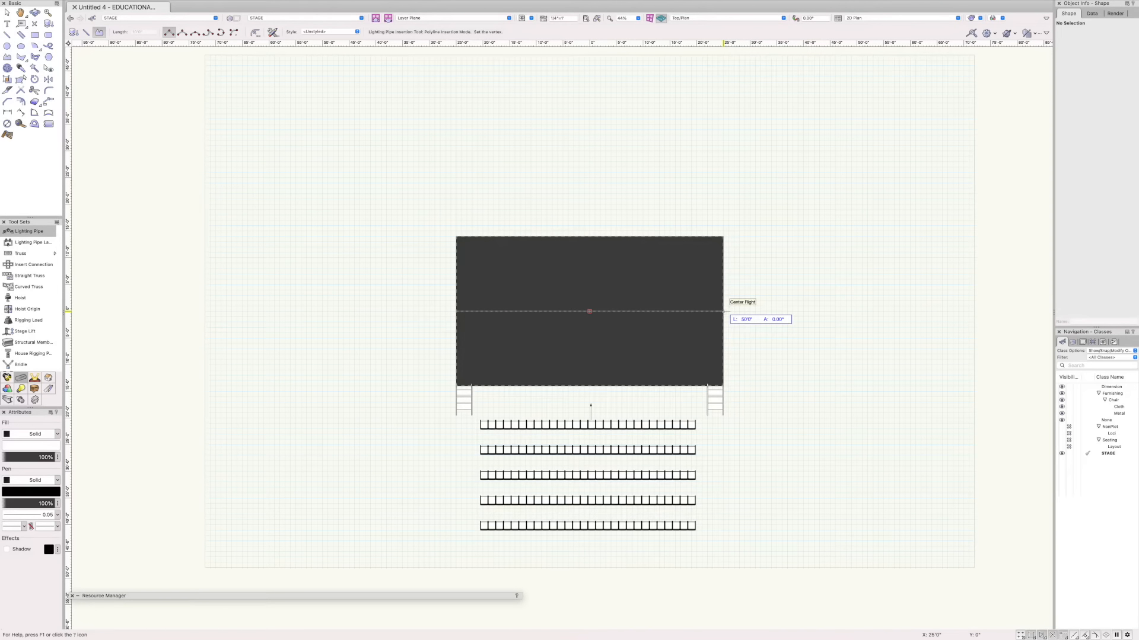
click(723, 311)
click(723, 311)
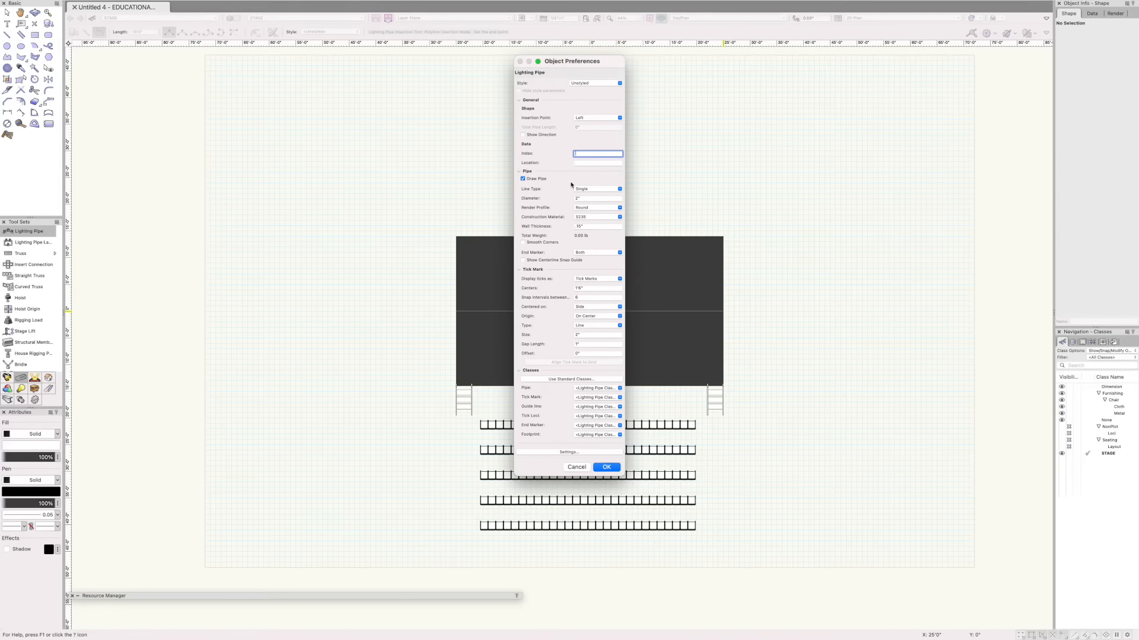
Review the lighting pipe's preferences, keep it unstyled with a 2-inch diameter, and create the pipe
drag(568, 64, 813, 95)
click(833, 114)
click(833, 115)
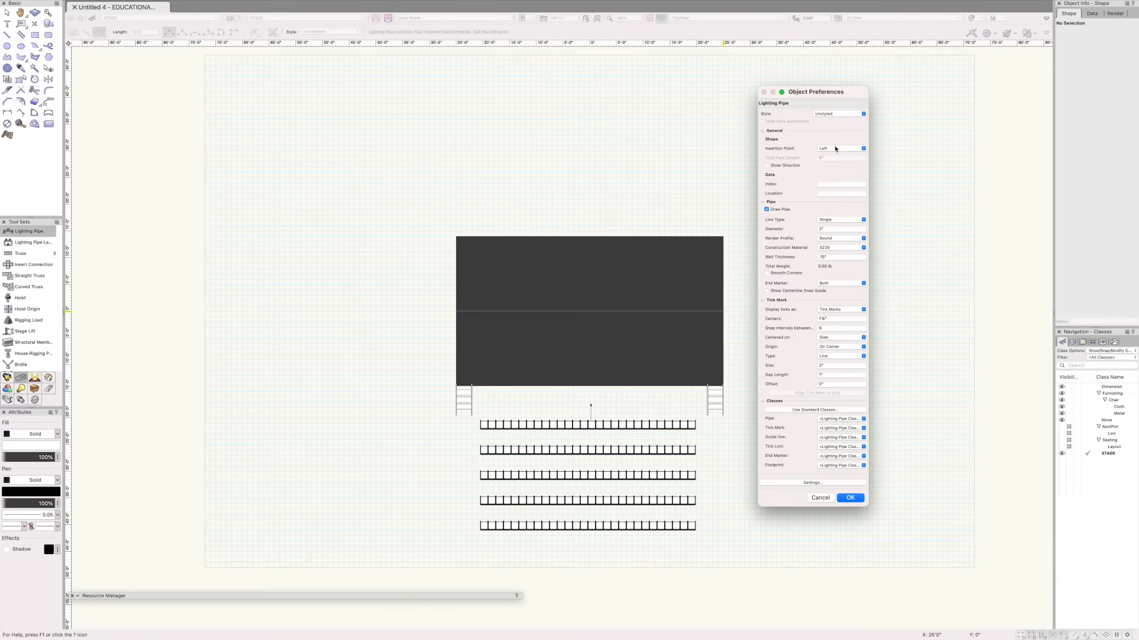
double_click(819, 229)
click(829, 229)
click(862, 500)
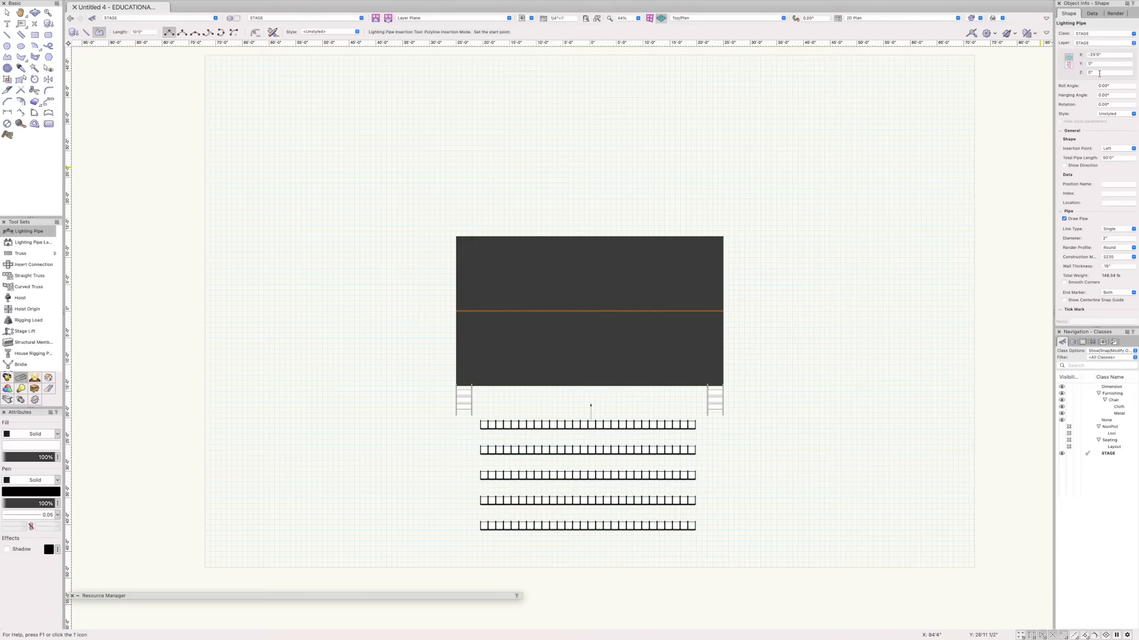
Raise the lighting pipe above the stage in a front perspective view, trying a Z height of 25' and settling on 33'
click(704, 17)
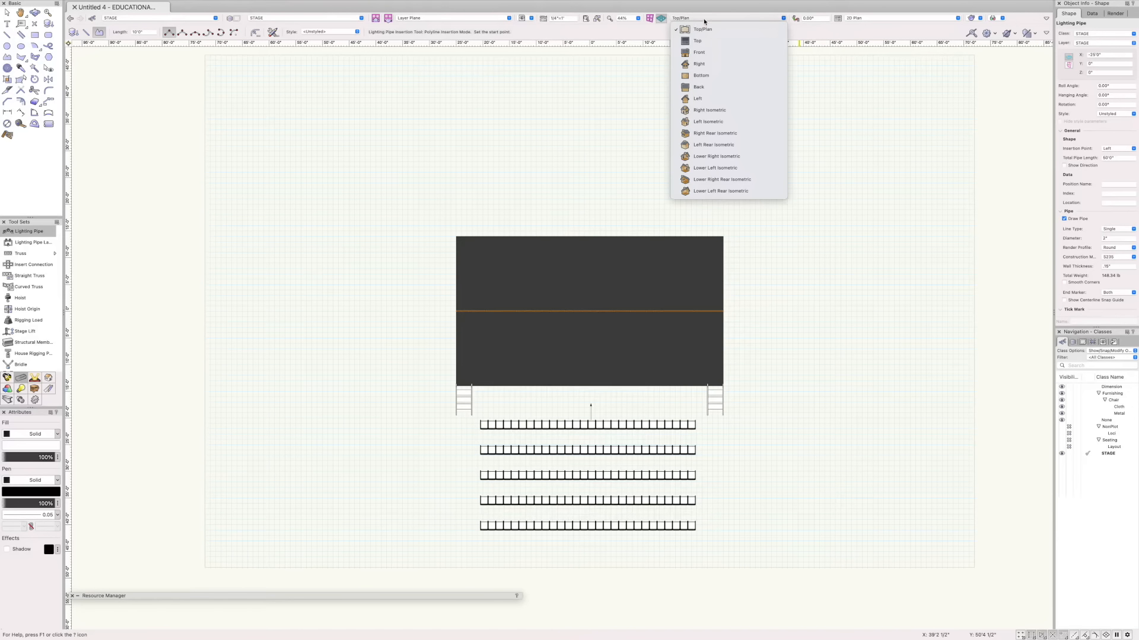
click(706, 54)
click(892, 18)
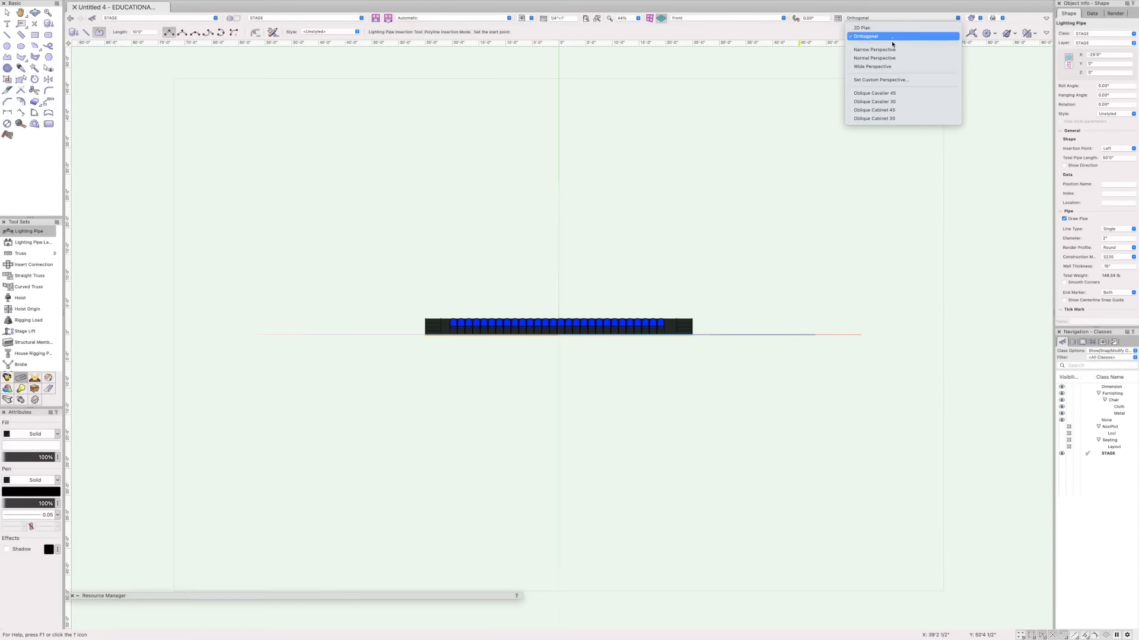
click(889, 57)
middle_drag(691, 255, 703, 356)
click(1099, 72)
key(Return)
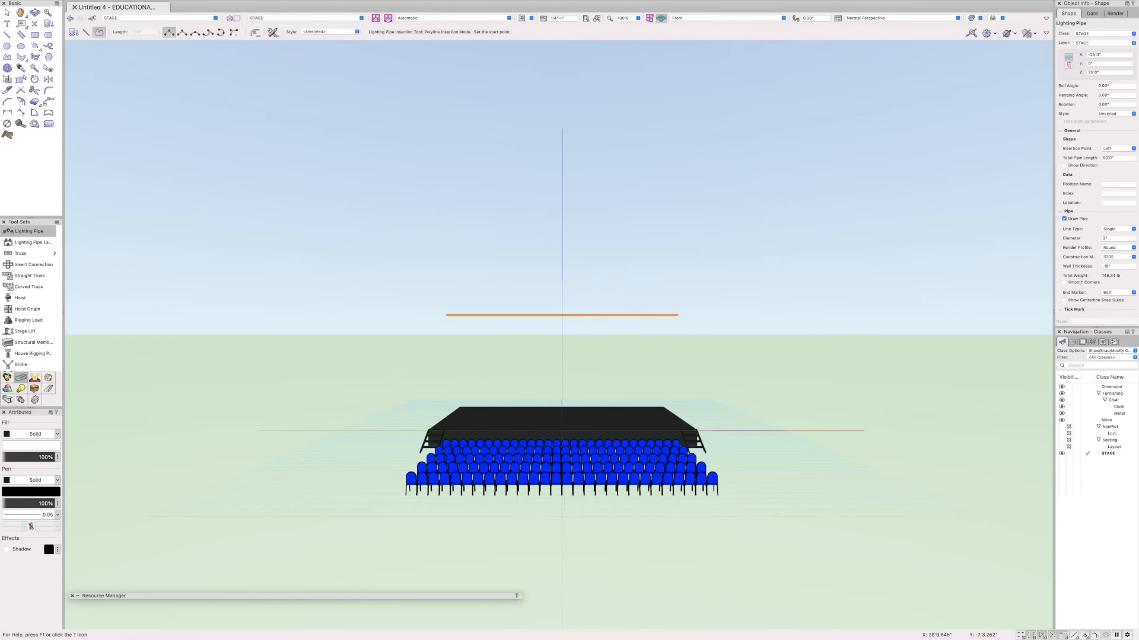
click(1104, 73)
text(33)
key(Return)
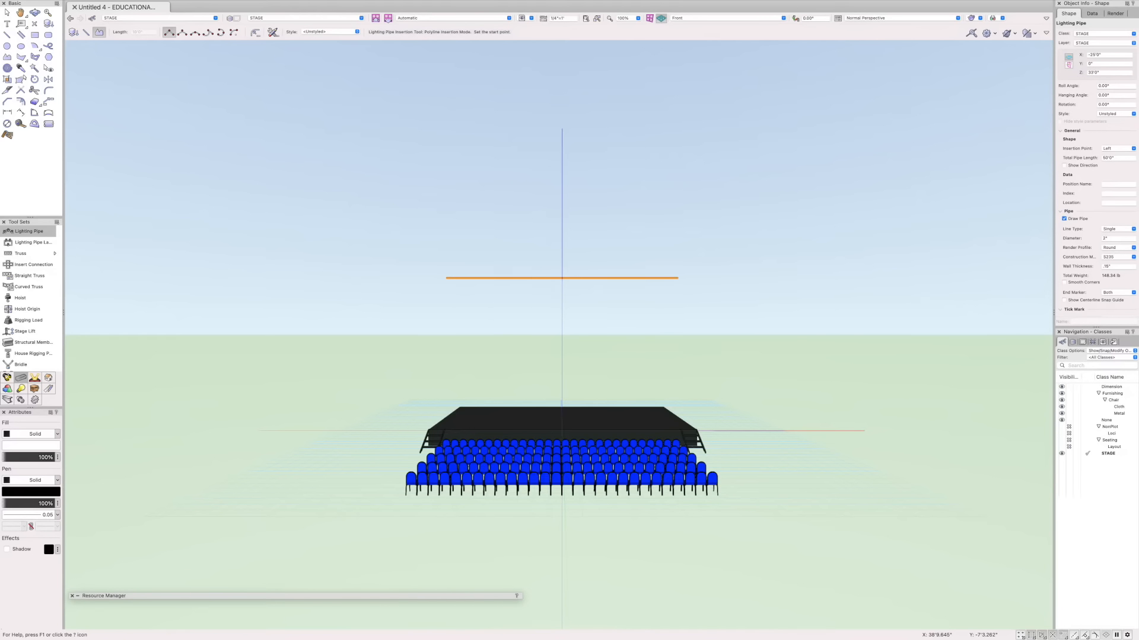
Place copies of the lighting pipe along the stage's back and front edges in the Top/Plan view, then deselect them
key(space)
mouse_move(783, 326)
mouse_down()
mouse_move(813, 285)
mouse_move(830, 321)
mouse_move(681, 269)
mouse_move(805, 309)
mouse_move(782, 318)
mouse_up()
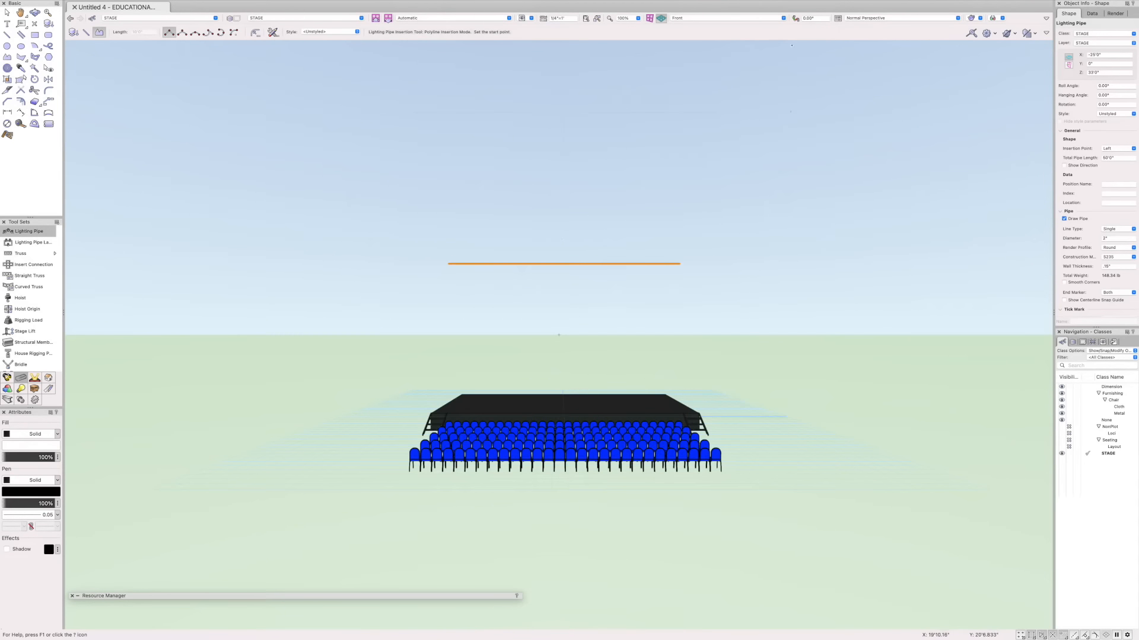
click(746, 19)
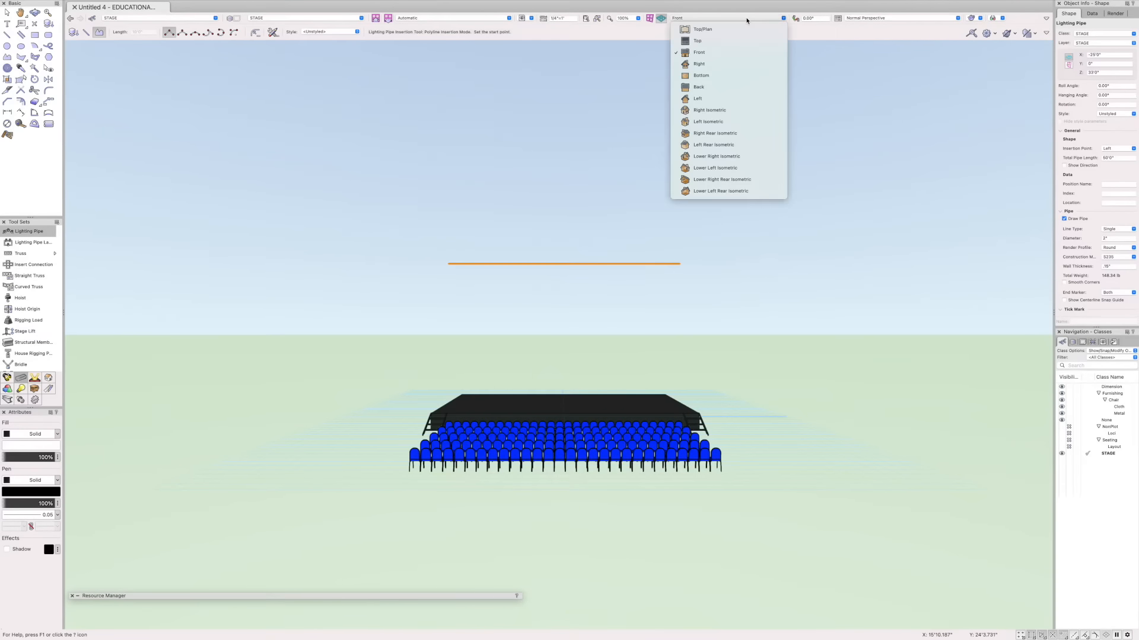
click(735, 31)
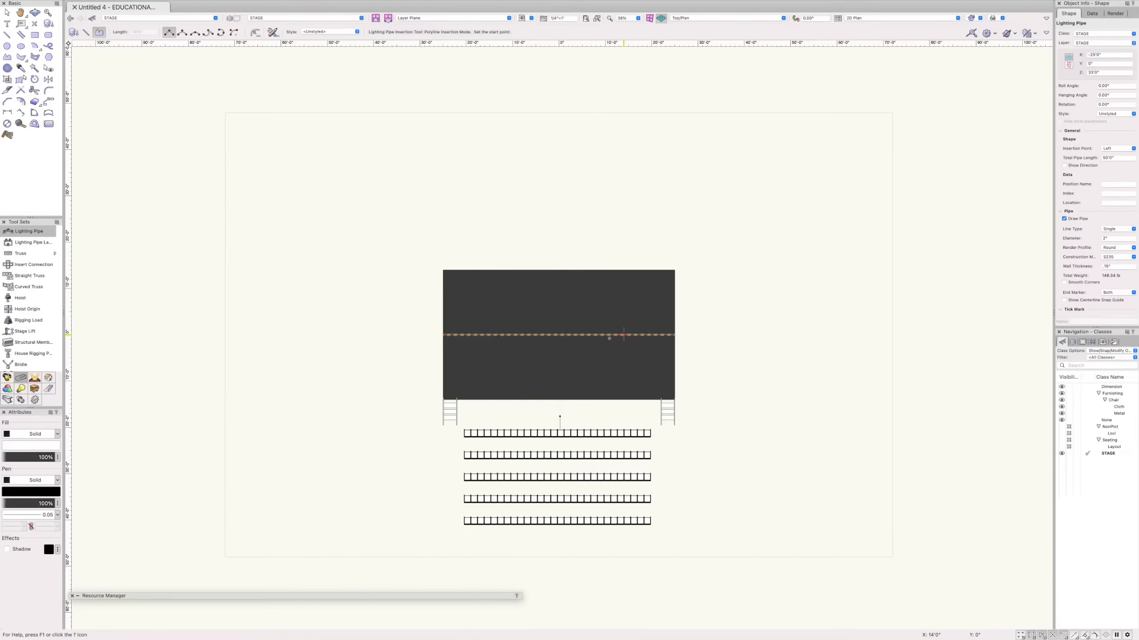
click(7, 11)
key(super+v)
drag(745, 315, 592, 399)
click(598, 416)
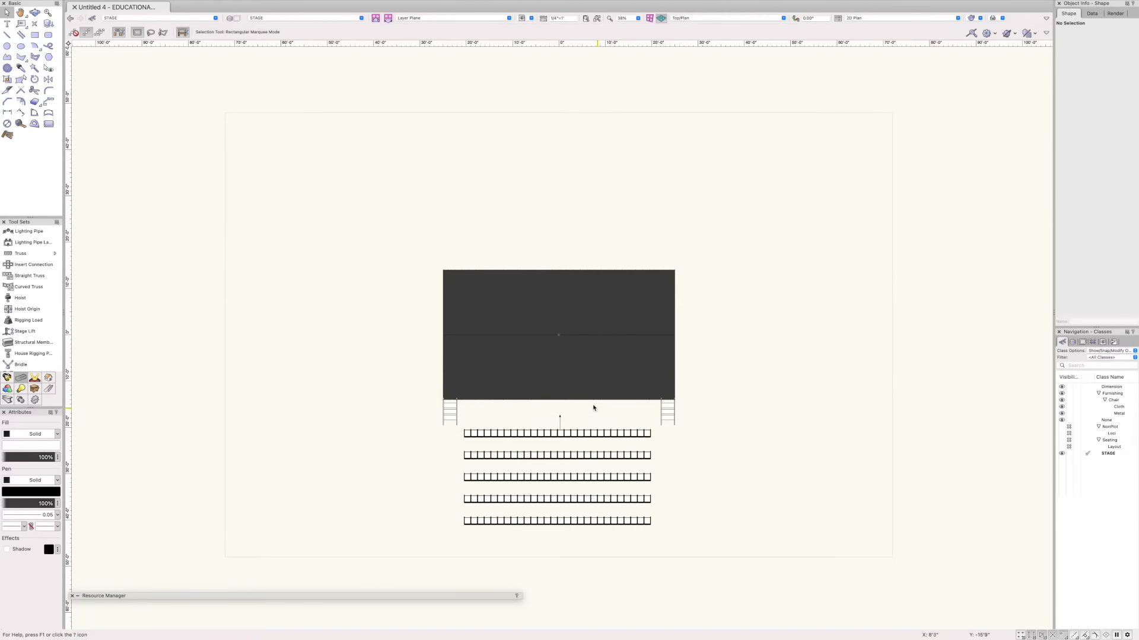
Set the middle lighting pipe's Z height to 30', working in the front view with Normal Perspective
click(735, 18)
click(739, 53)
click(881, 18)
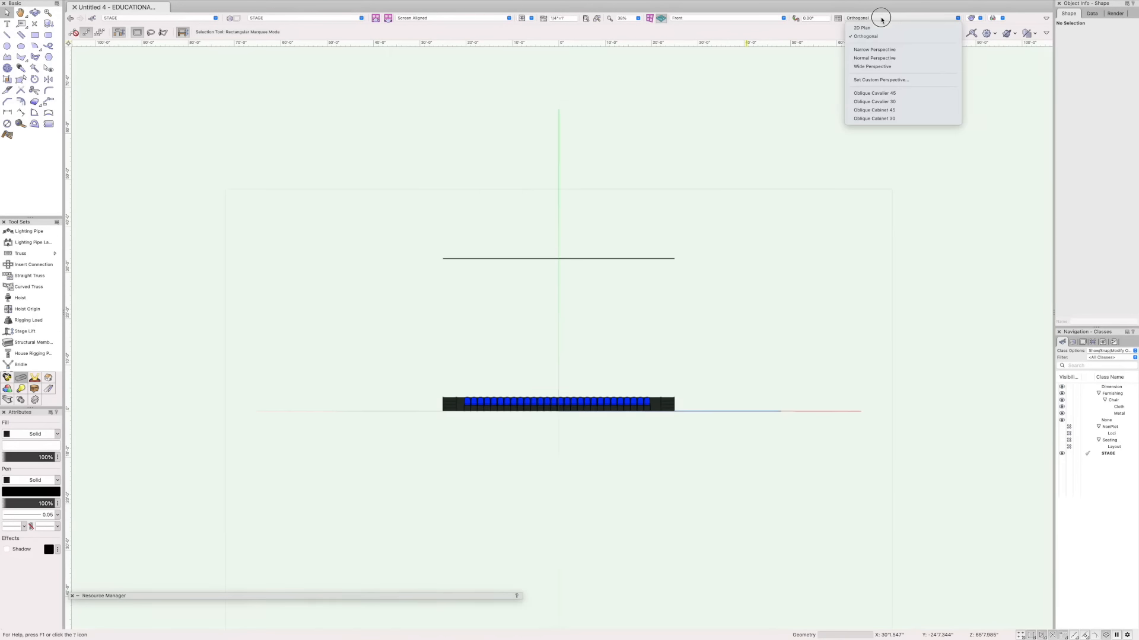
click(882, 56)
middle_drag(744, 305, 837, 315)
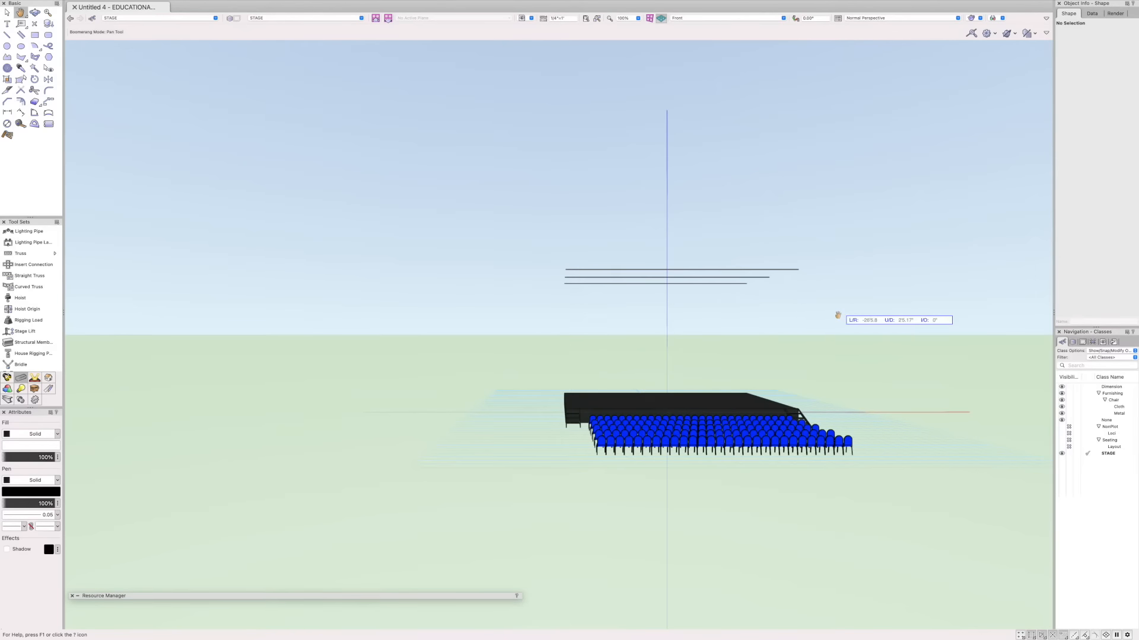
click(757, 277)
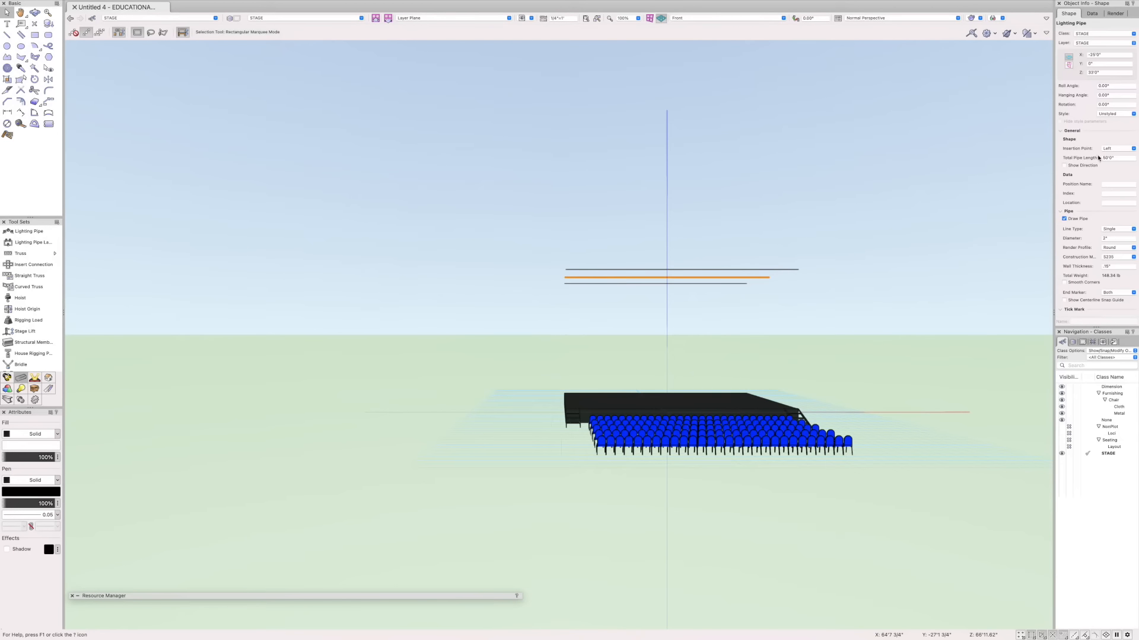
click(1094, 73)
key(Return)
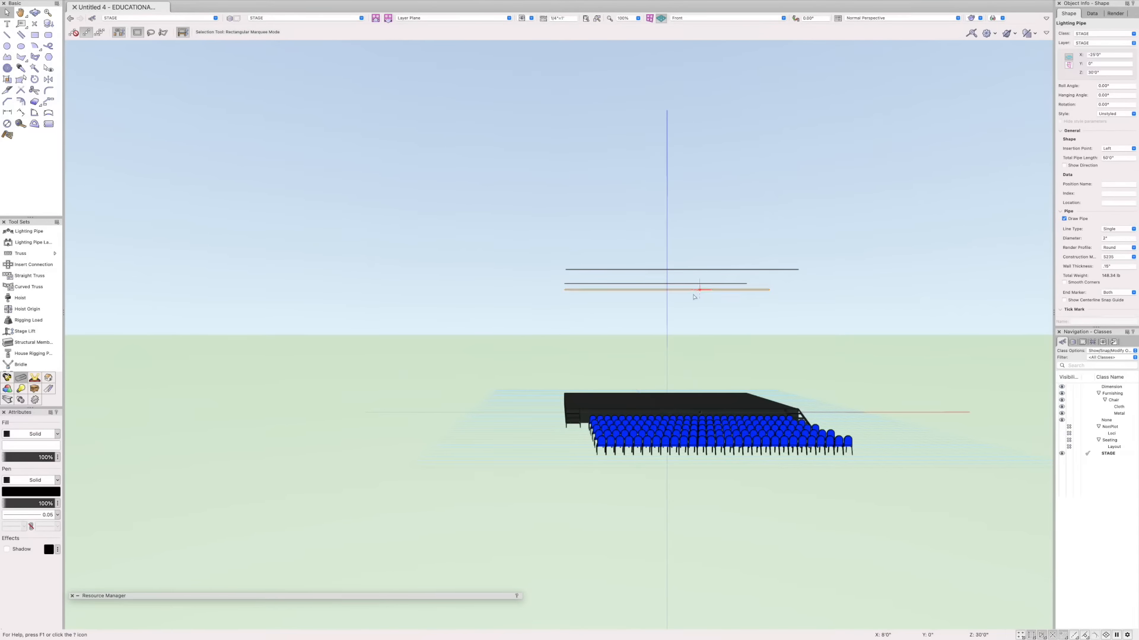
Select the lighting pipe along the stage's back edge in the Top/Plan view and set its Z height to 0
click(692, 285)
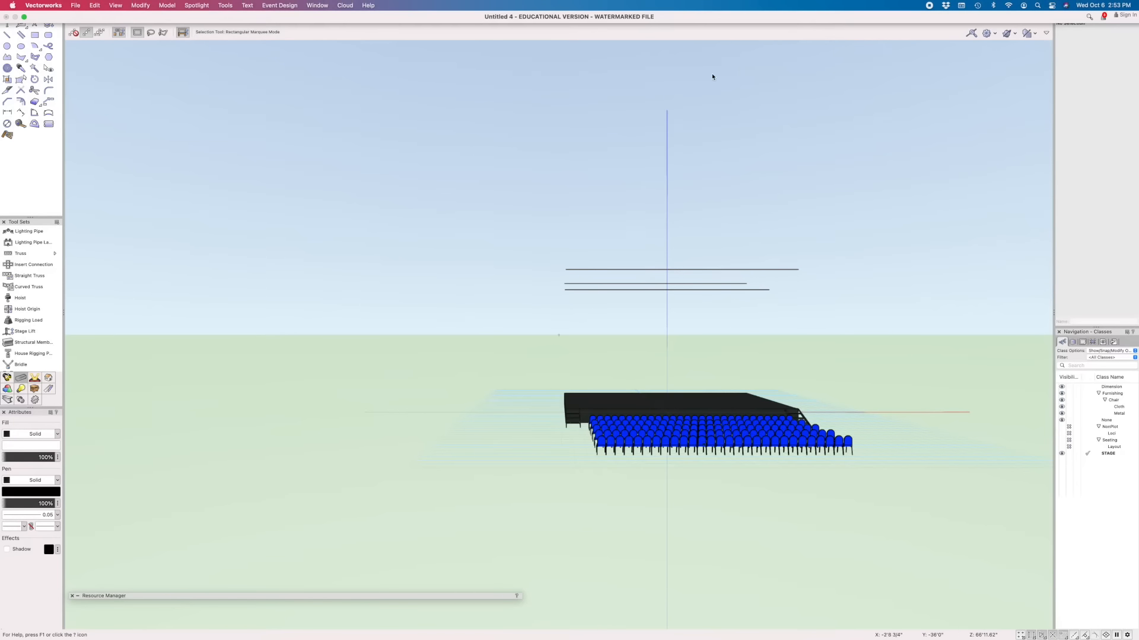
click(711, 19)
click(700, 27)
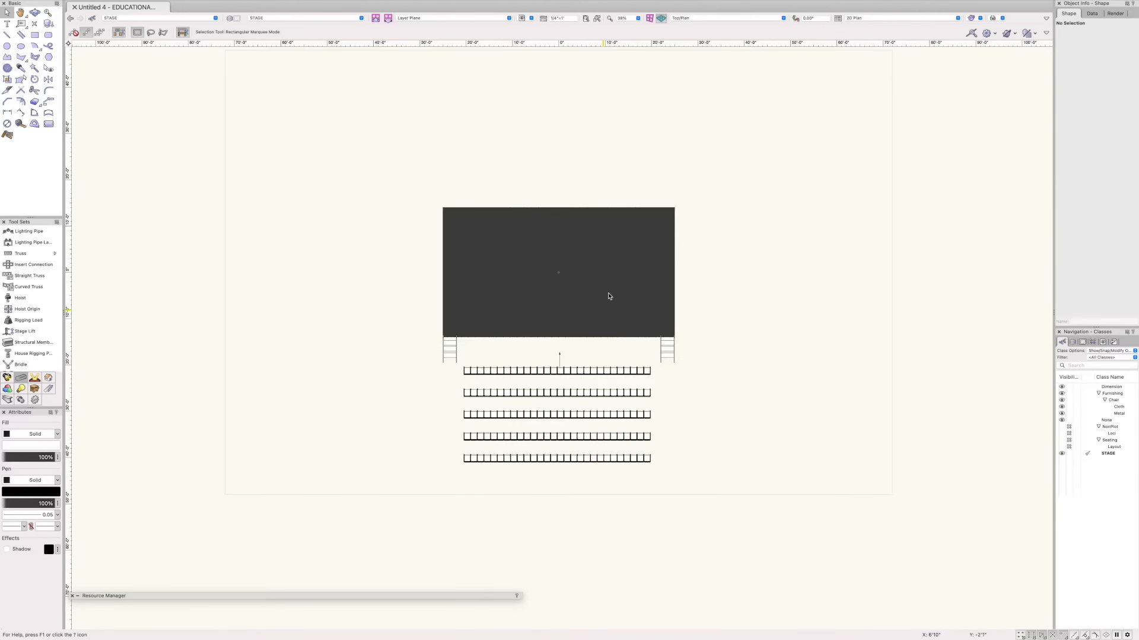
click(618, 208)
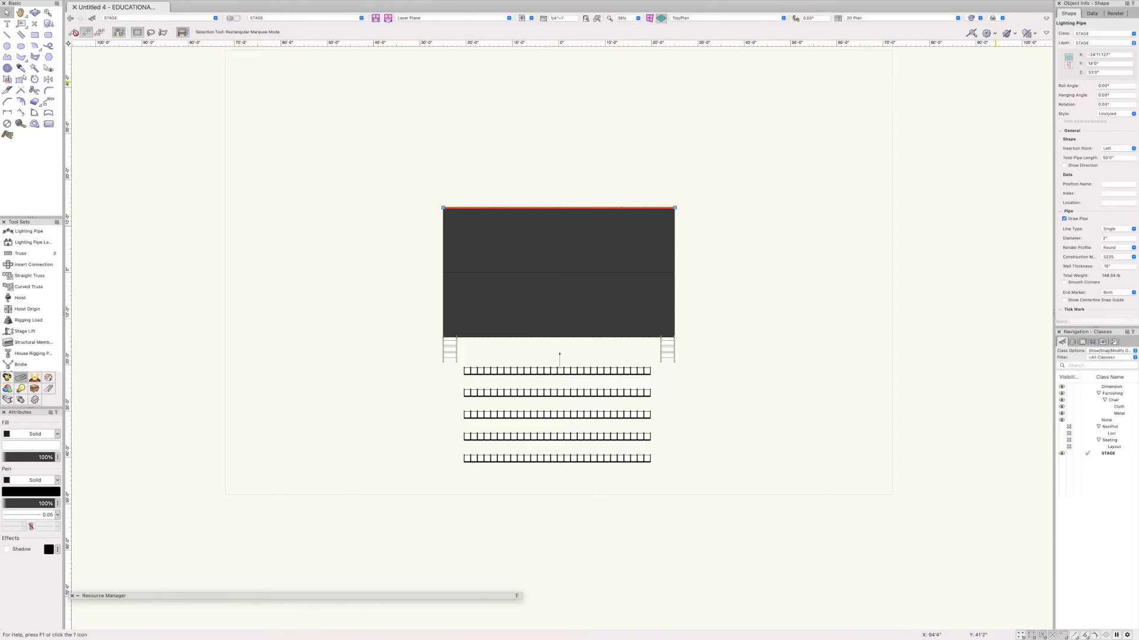
drag(1093, 72, 1086, 72)
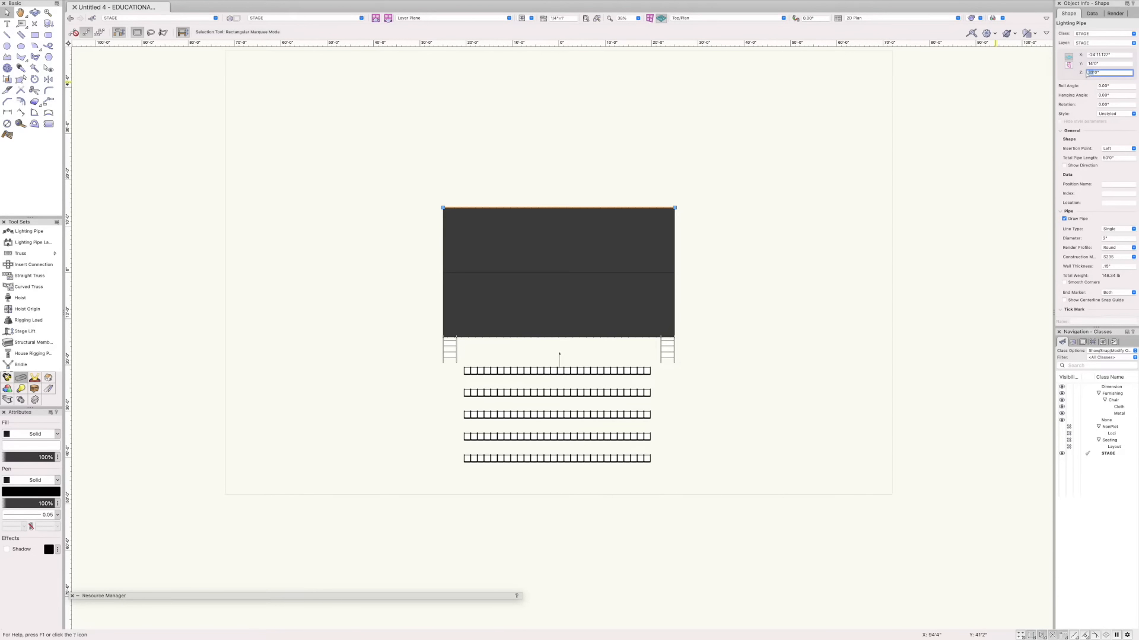
key(Return)
Check the back-edge lighting pipe in a front perspective view, then set its Z height to 27' in the Top/Plan view
click(744, 20)
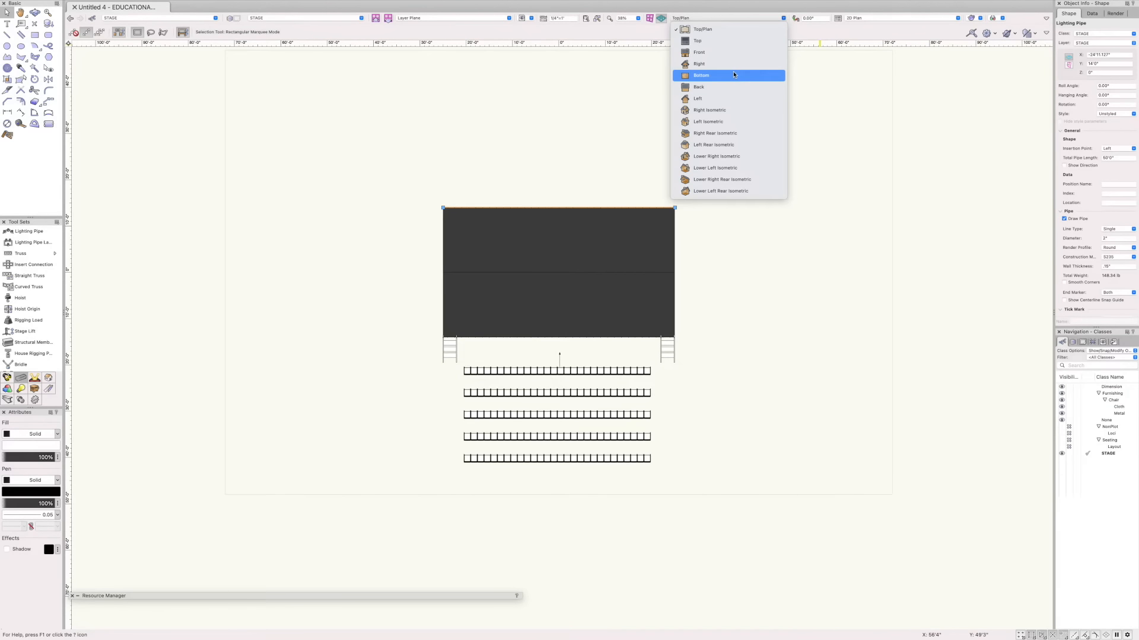
click(733, 52)
click(870, 18)
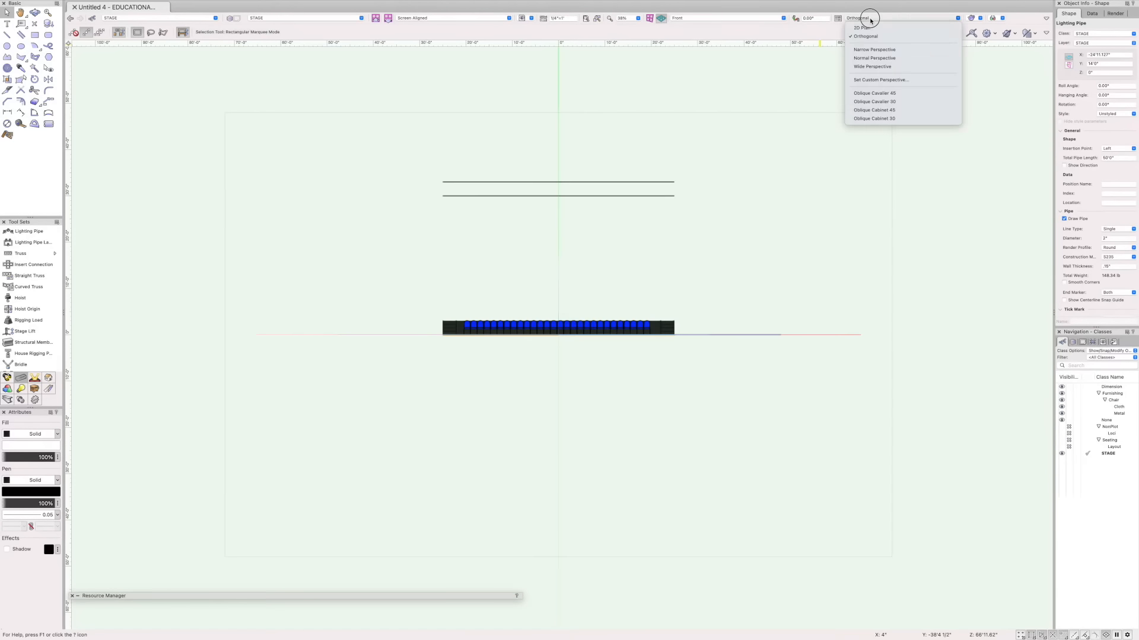
click(876, 58)
key(space)
drag(733, 255, 913, 401)
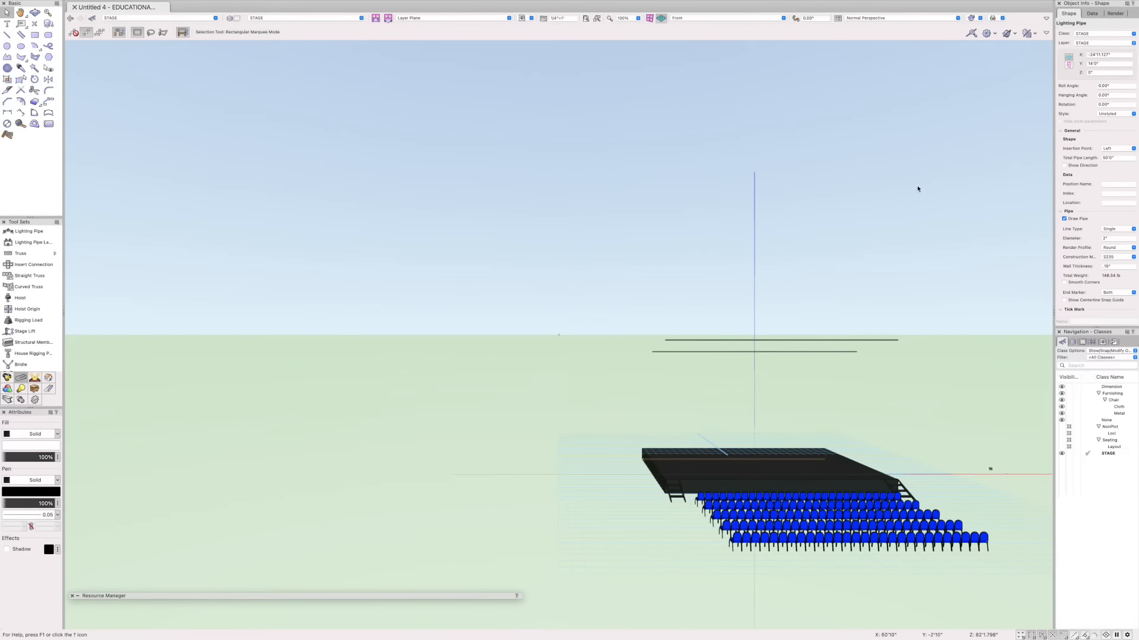
click(693, 17)
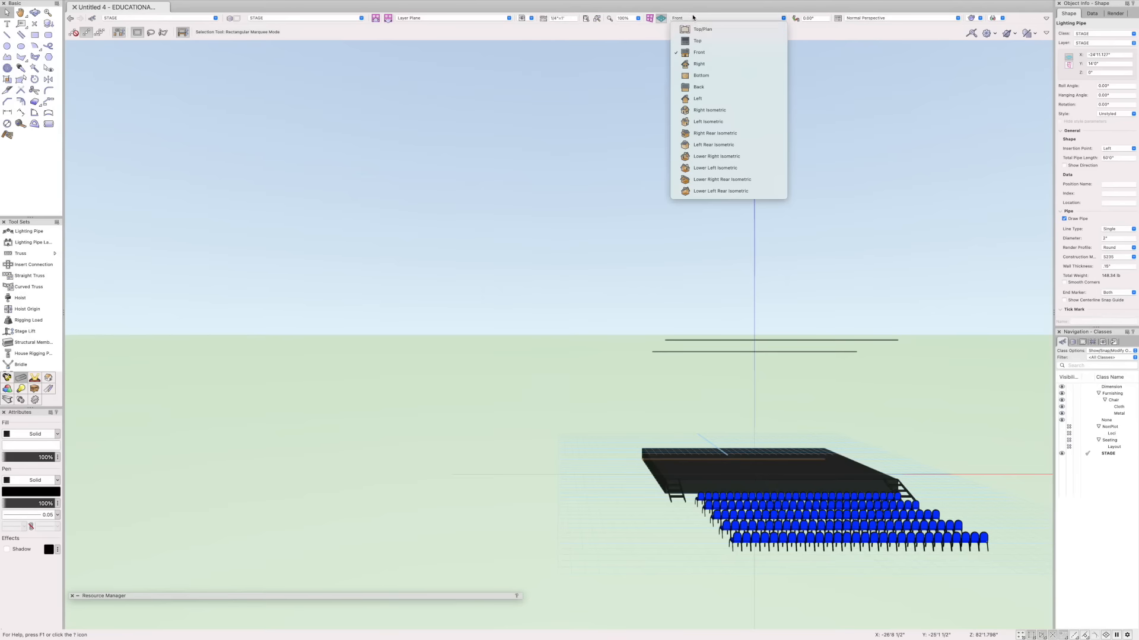
click(702, 29)
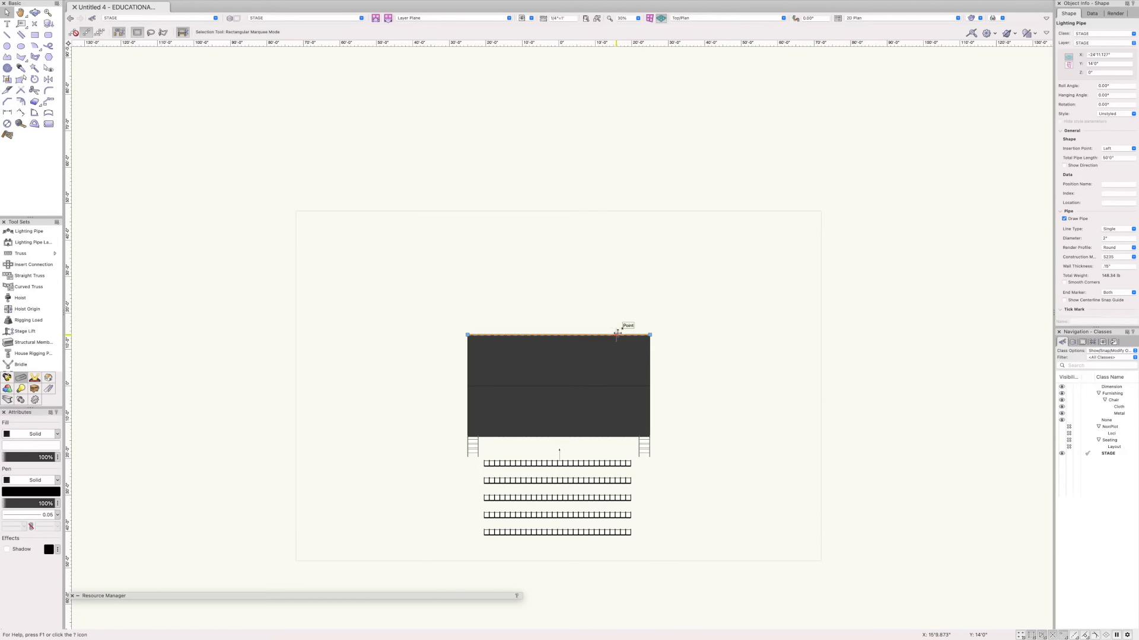
click(1098, 73)
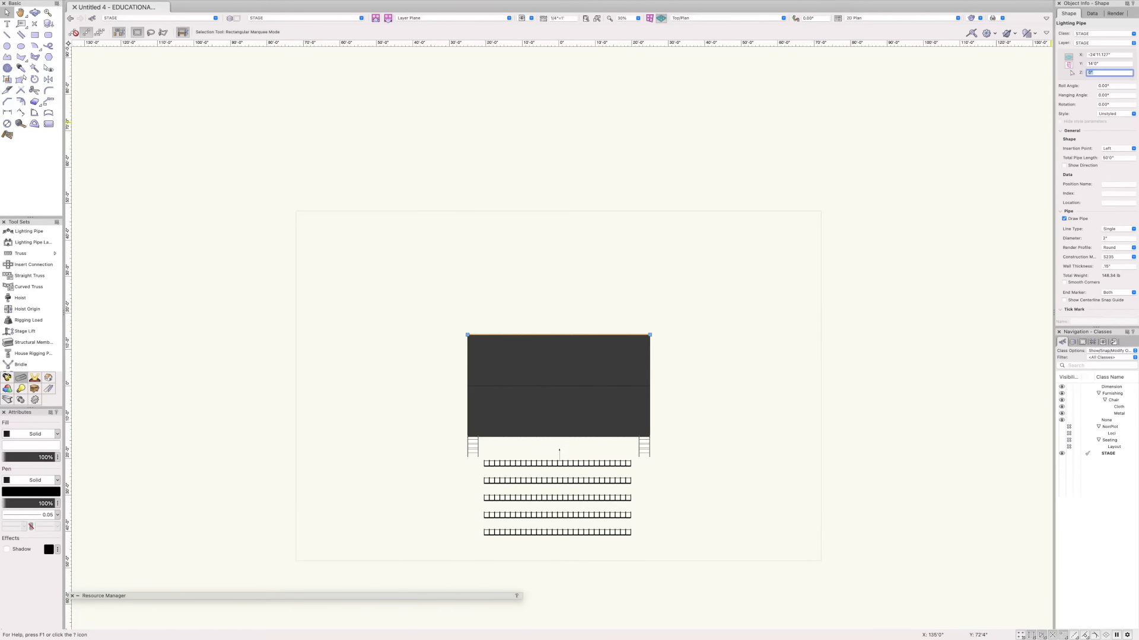
text(27)
key(Return)
Examine the heights of the three lighting pipes above the stage in a front Normal Perspective view, then return to Top/Plan
click(727, 20)
click(720, 49)
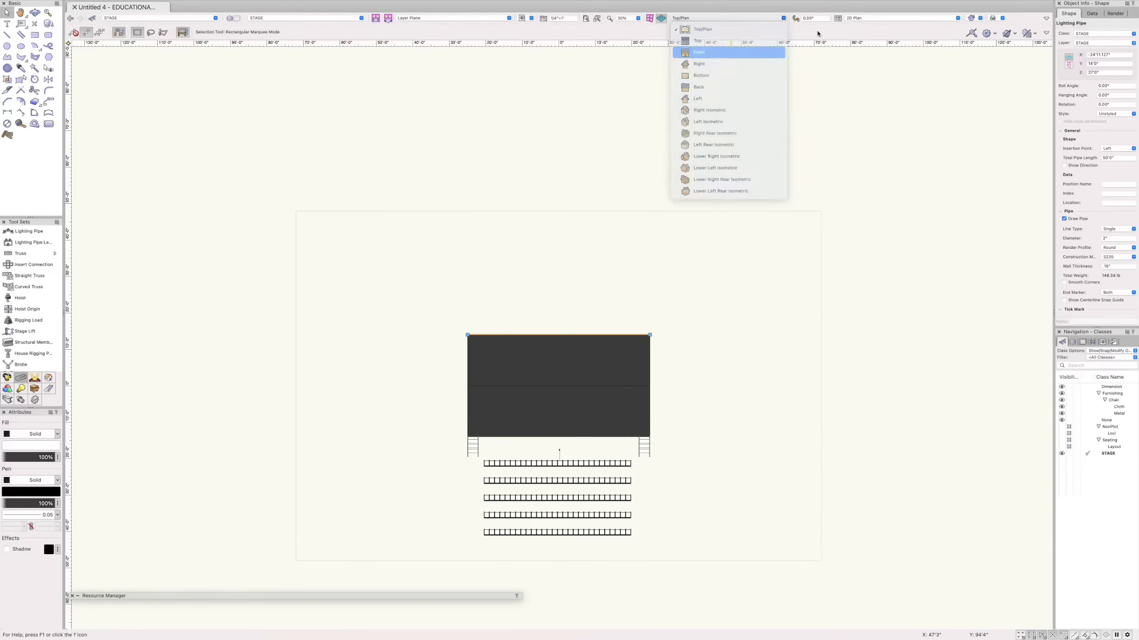
click(867, 20)
click(871, 58)
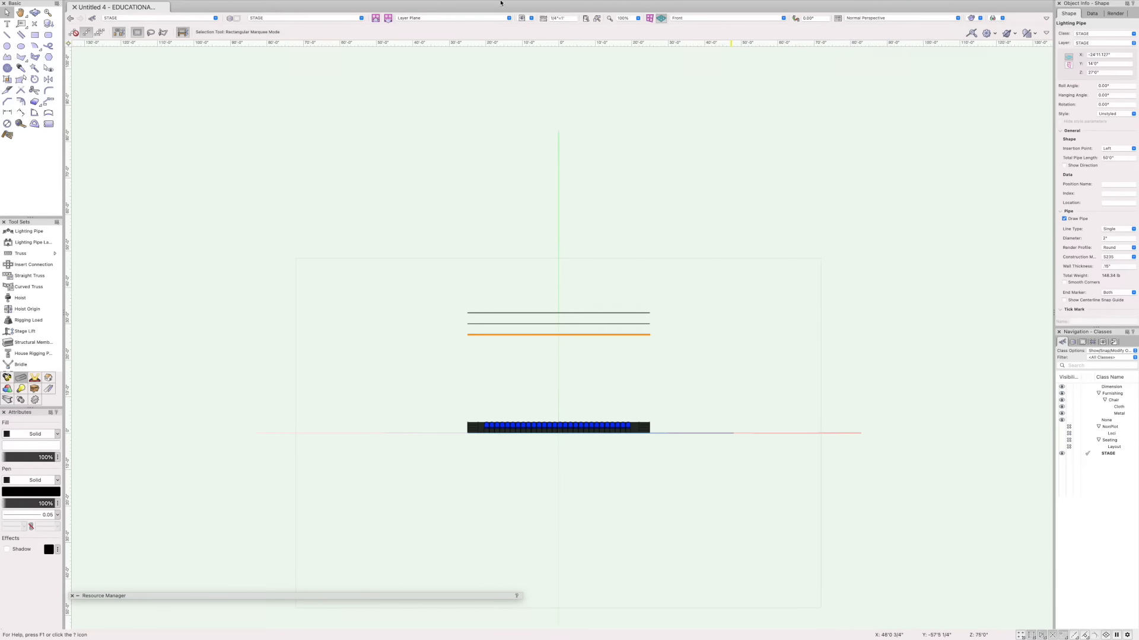
middle_drag(697, 381, 745, 303)
scroll(795, 381, up, 2)
scroll(796, 382, up, 2)
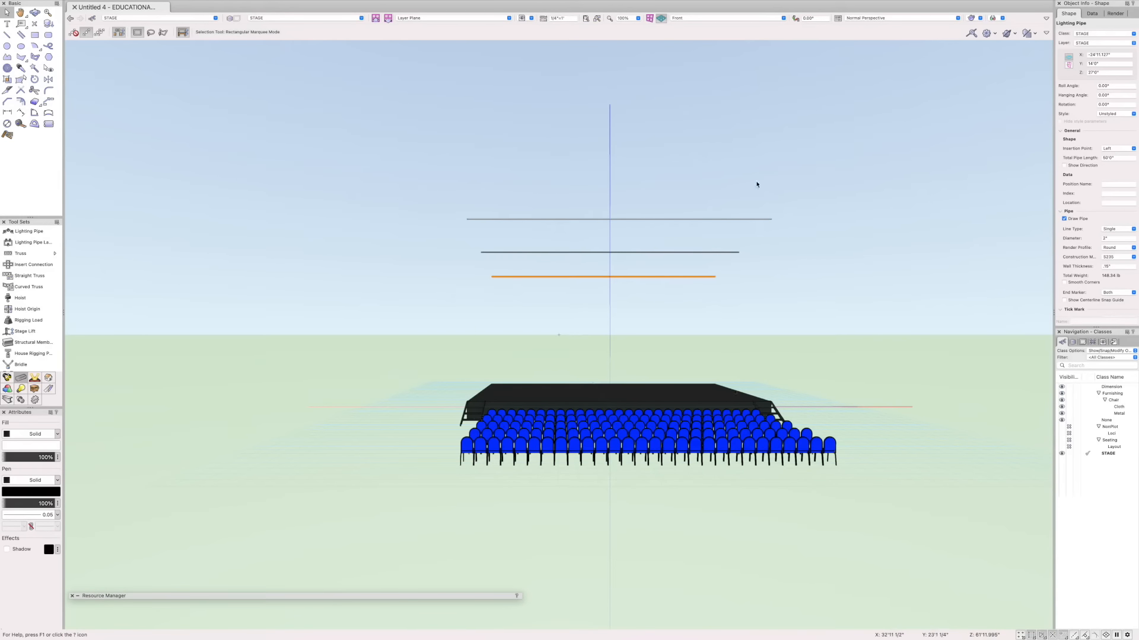
middle_drag(835, 266, 811, 304)
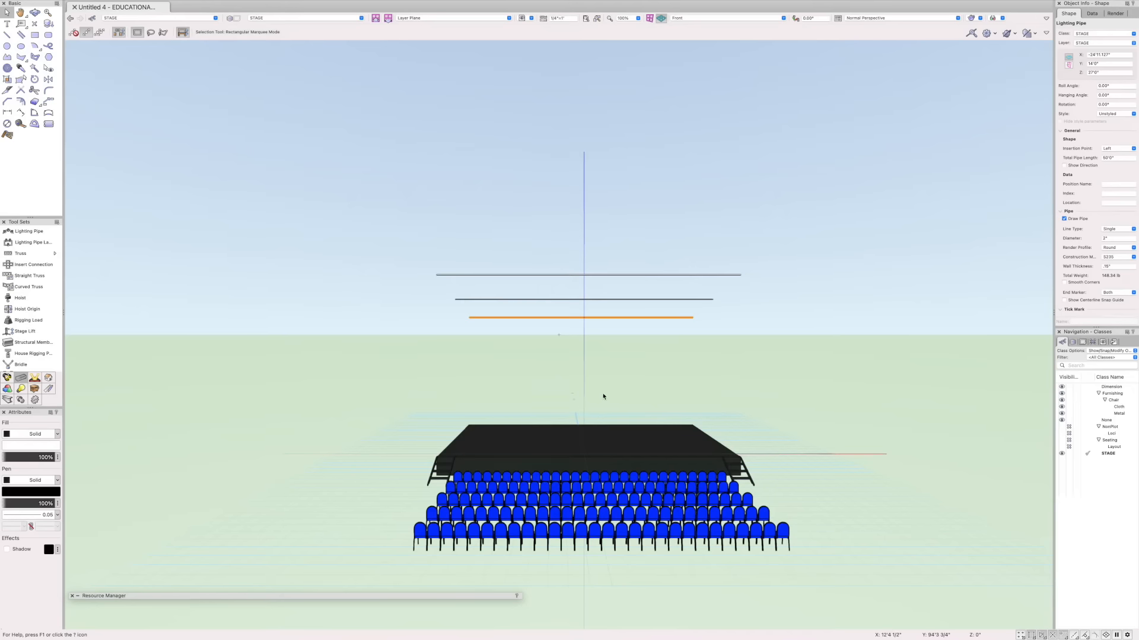
click(730, 26)
click(726, 25)
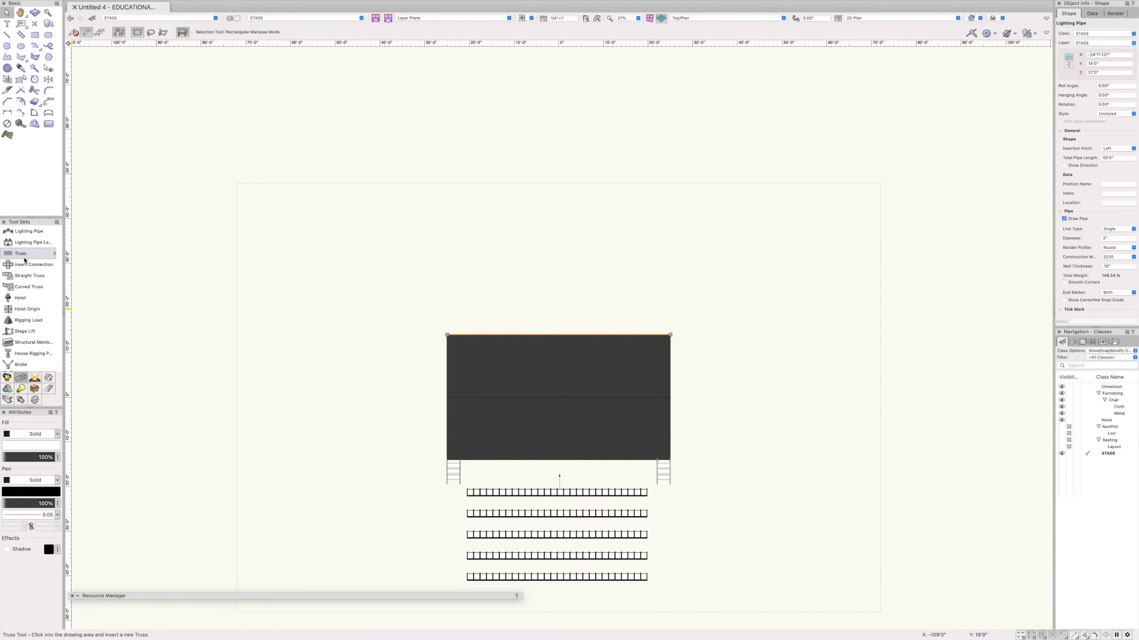
Bring the Resource Manager up over the drawing, expand it and search the libraries for "box truss"
click(25, 253)
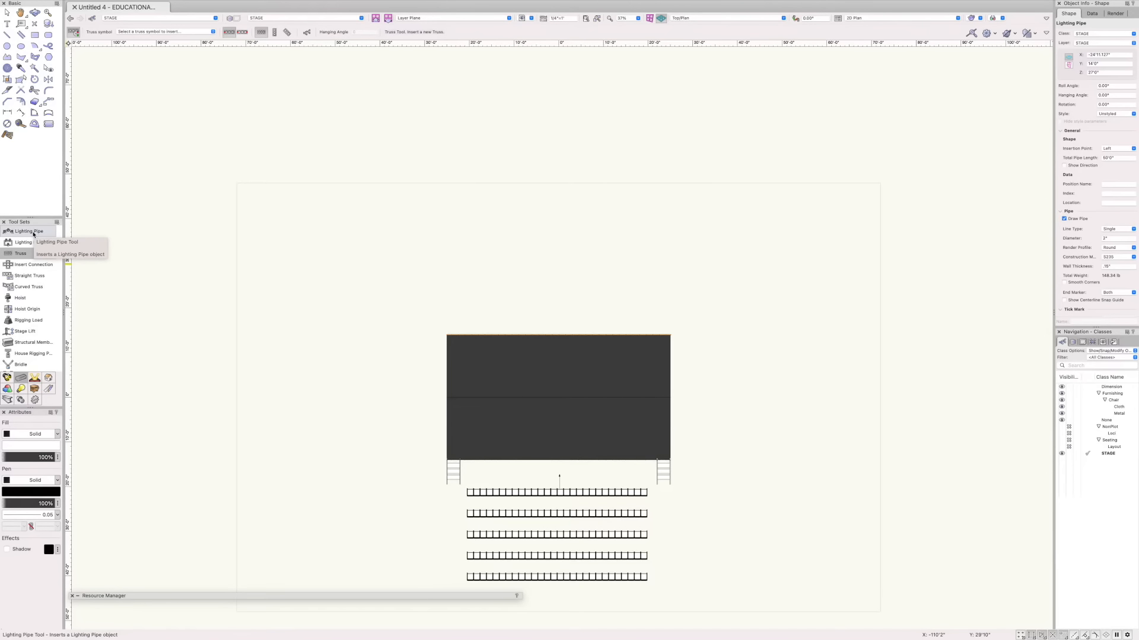
click(7, 378)
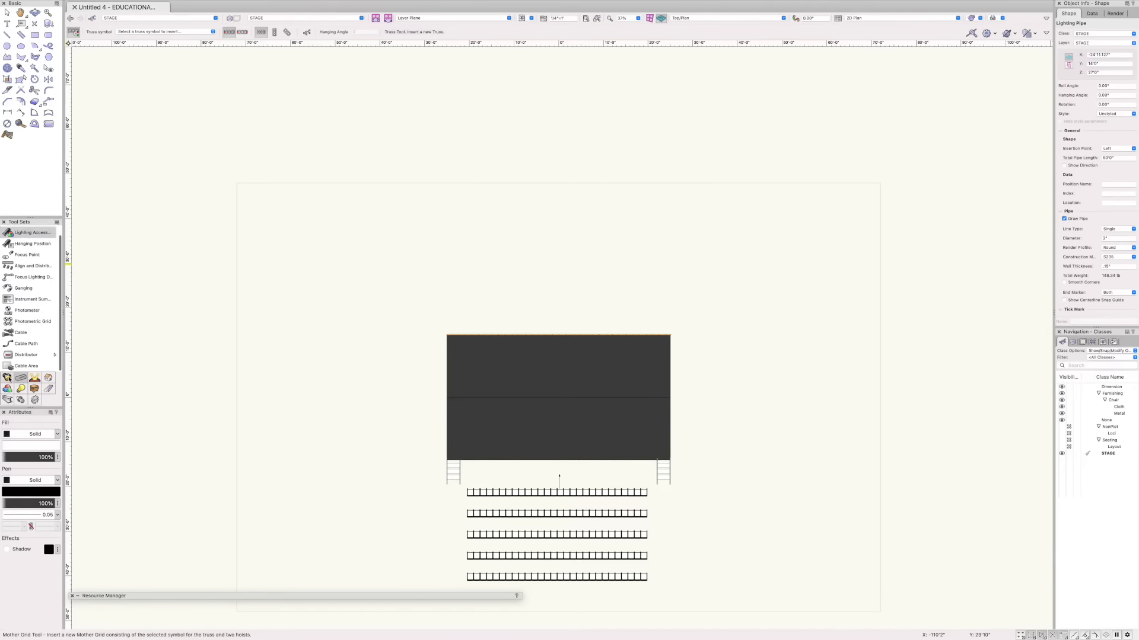
click(235, 596)
drag(235, 594, 607, 85)
click(607, 85)
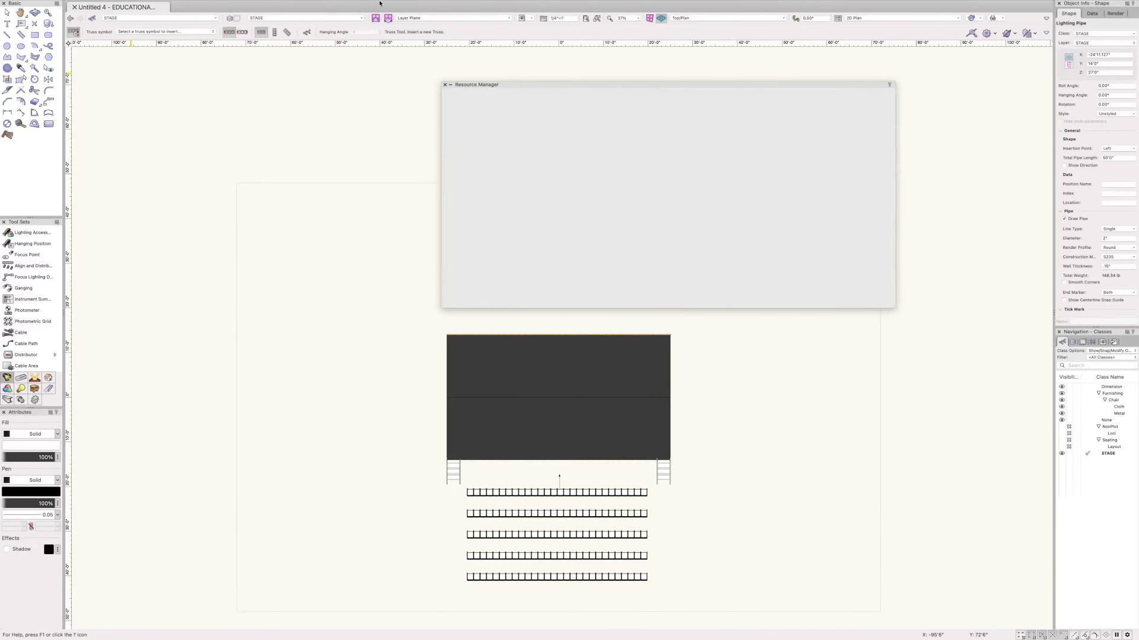
click(615, 87)
drag(649, 85, 508, 55)
click(610, 68)
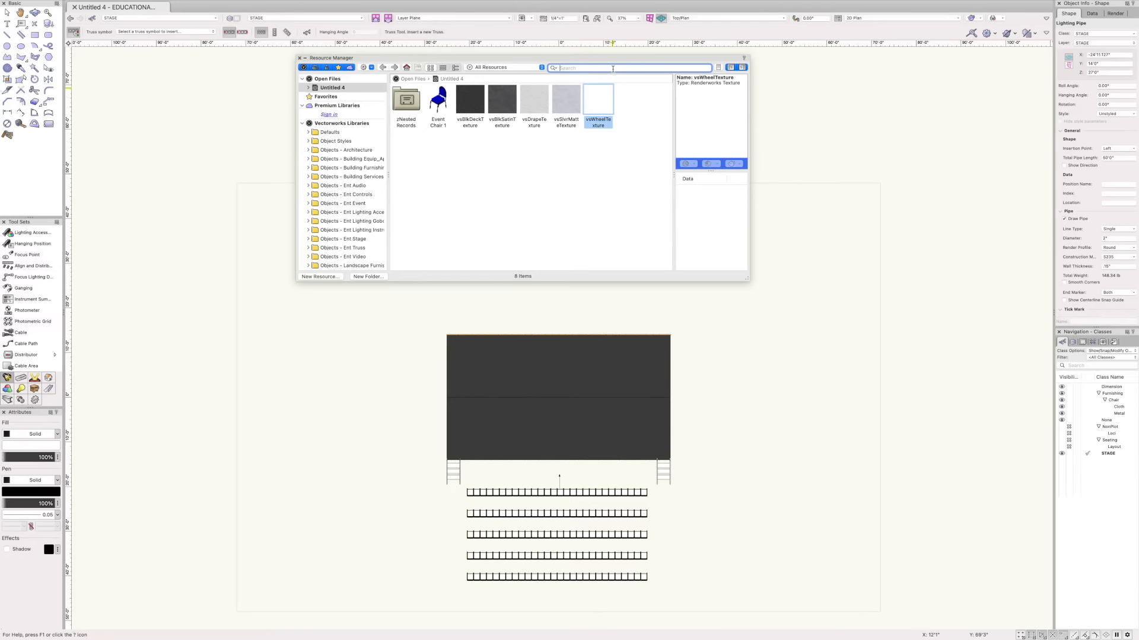
text(box truss)
key(Return)
Insert the Truss Box 12in x 12in x 10ft symbol just behind the stage's back-left corner
scroll(596, 192, down, 3)
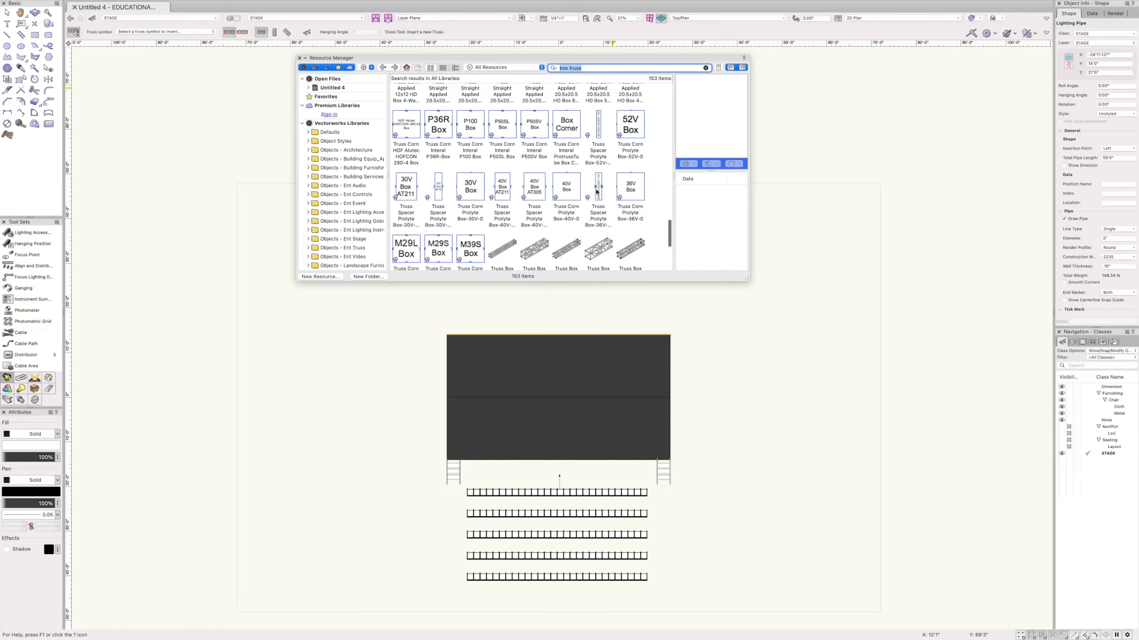
scroll(597, 192, down, 2)
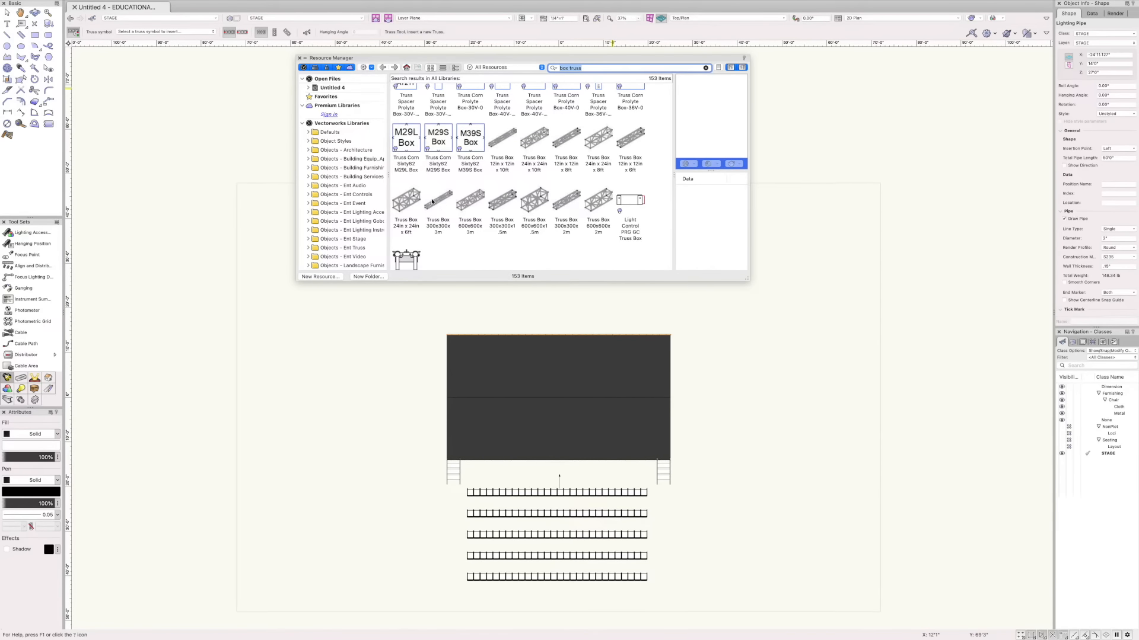
click(507, 139)
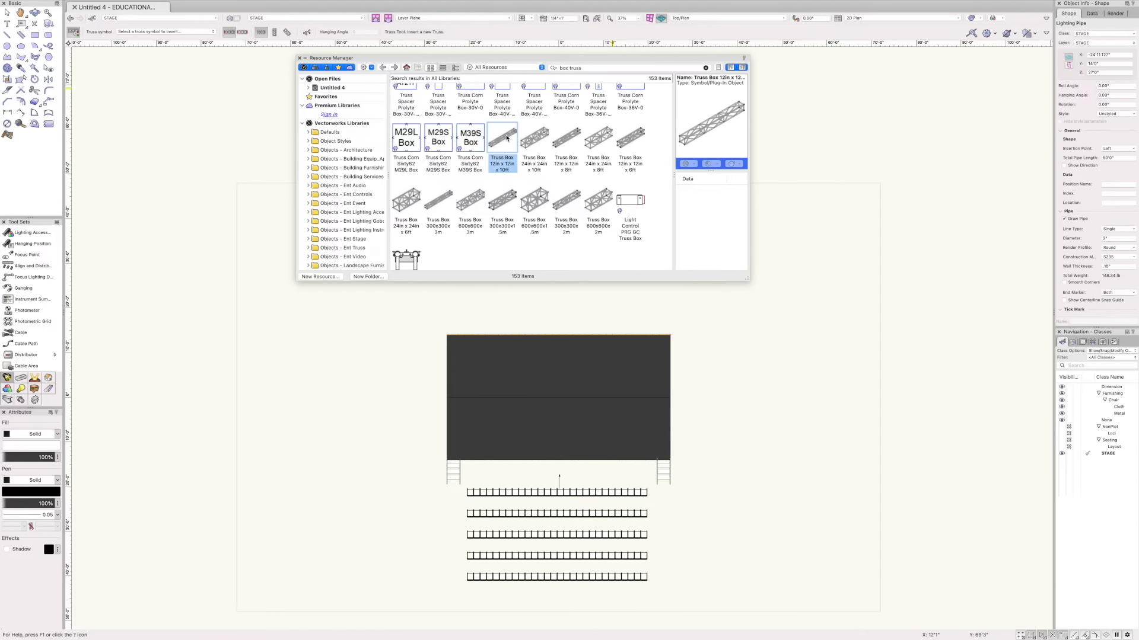
double_click(500, 139)
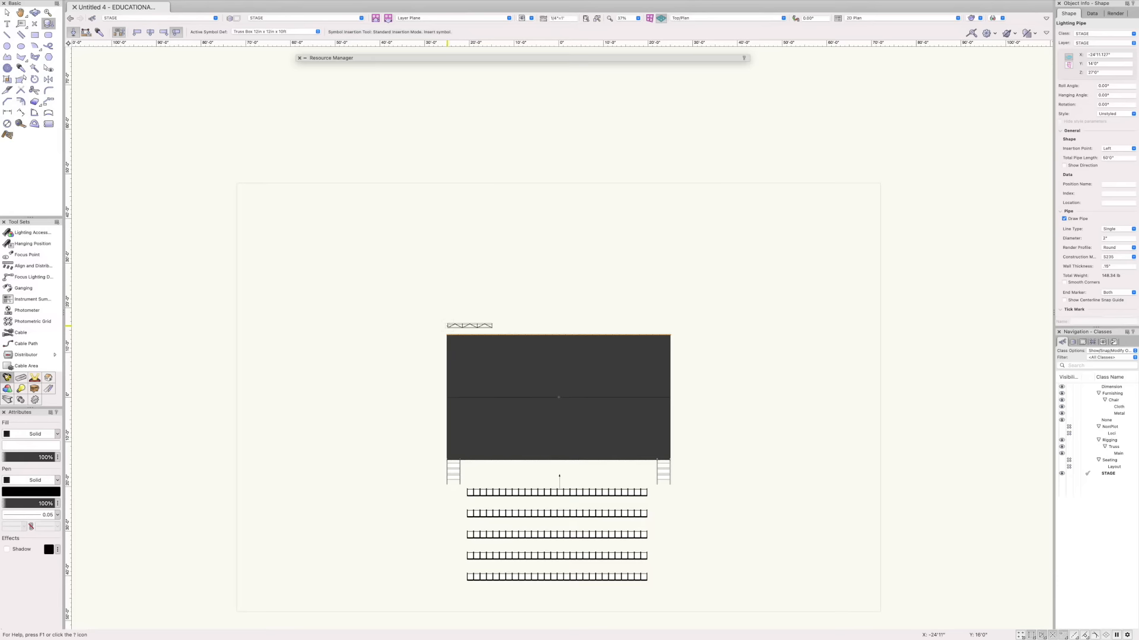
click(447, 326)
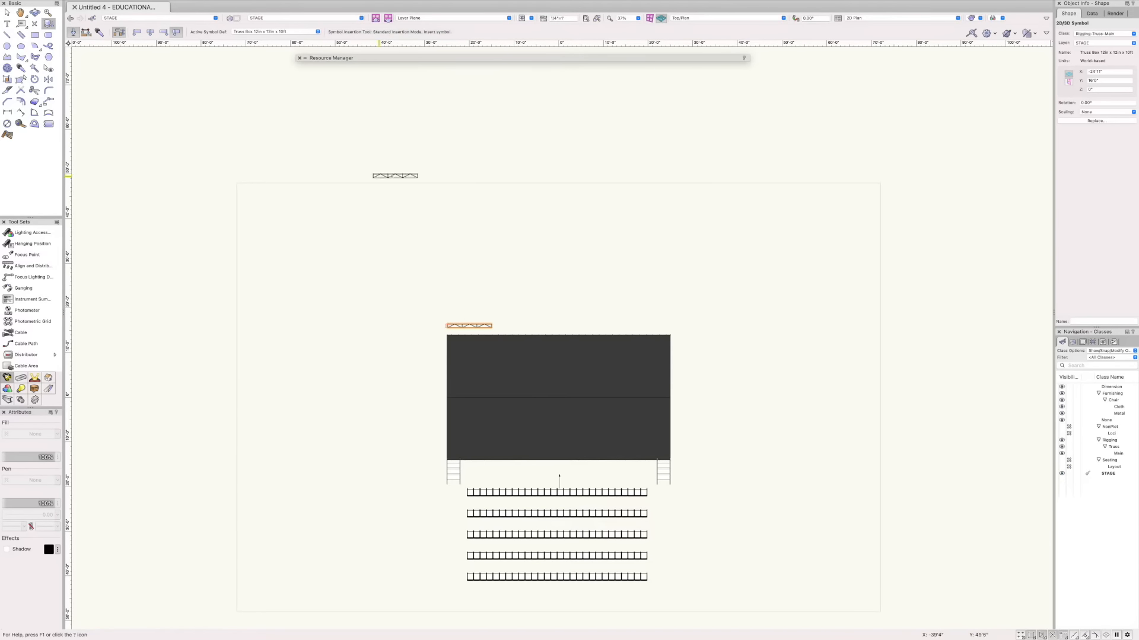
key(x)
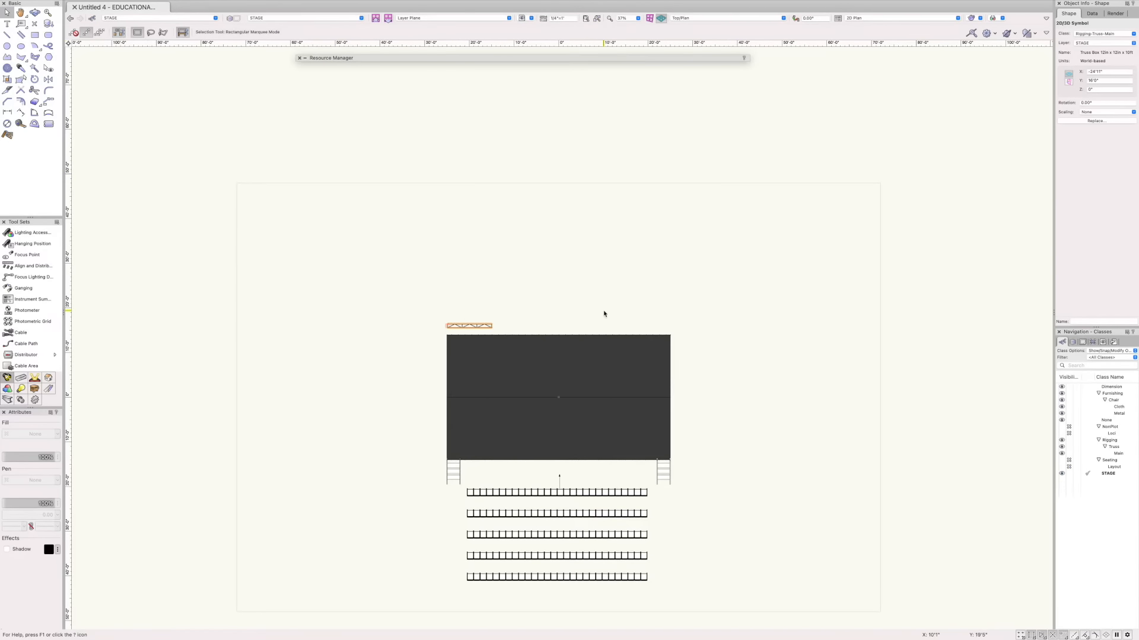
Edit the 2D components of the box truss symbol, trying a length of 25' and settling on 50', and exit the symbol
scroll(604, 313, up, 3)
drag(513, 288, 620, 269)
double_click(505, 316)
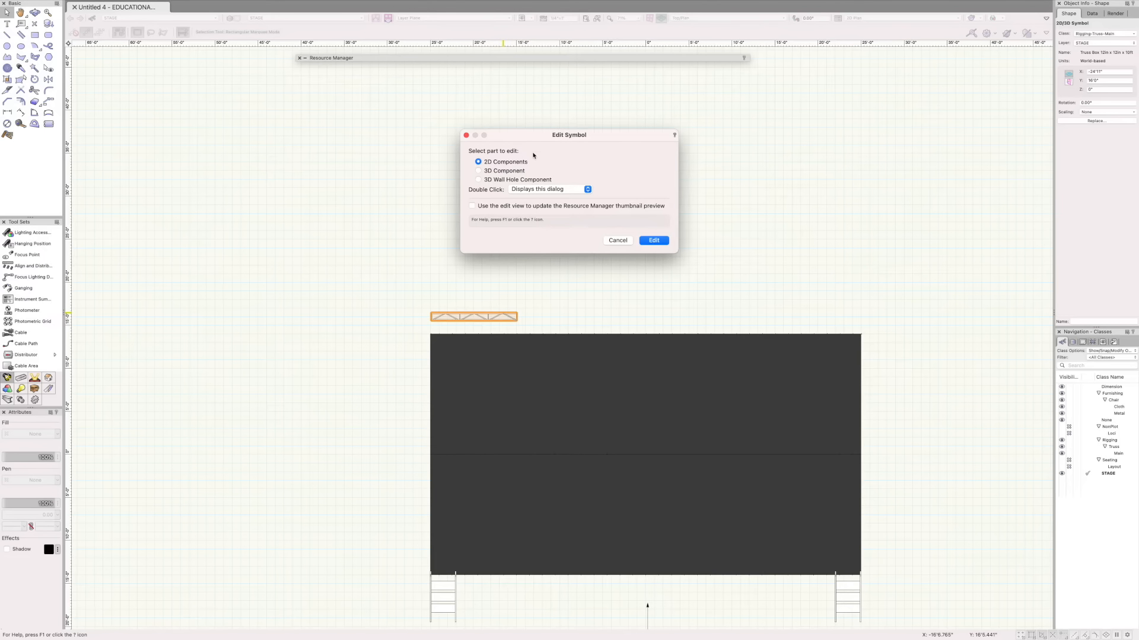
click(655, 240)
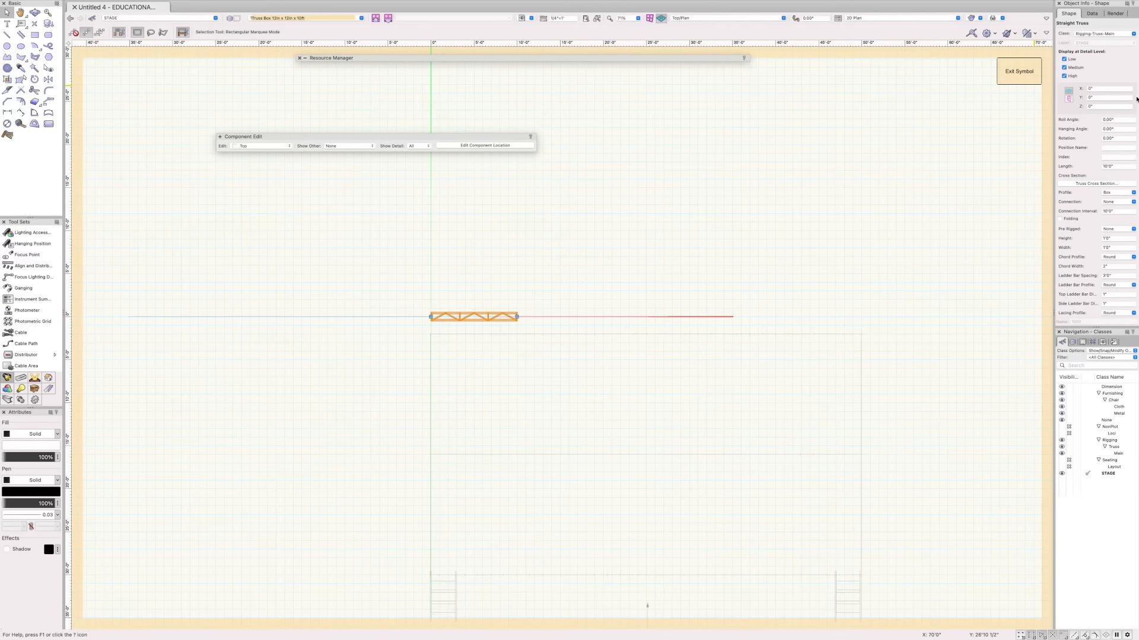
click(1117, 166)
text(25)
key(Return)
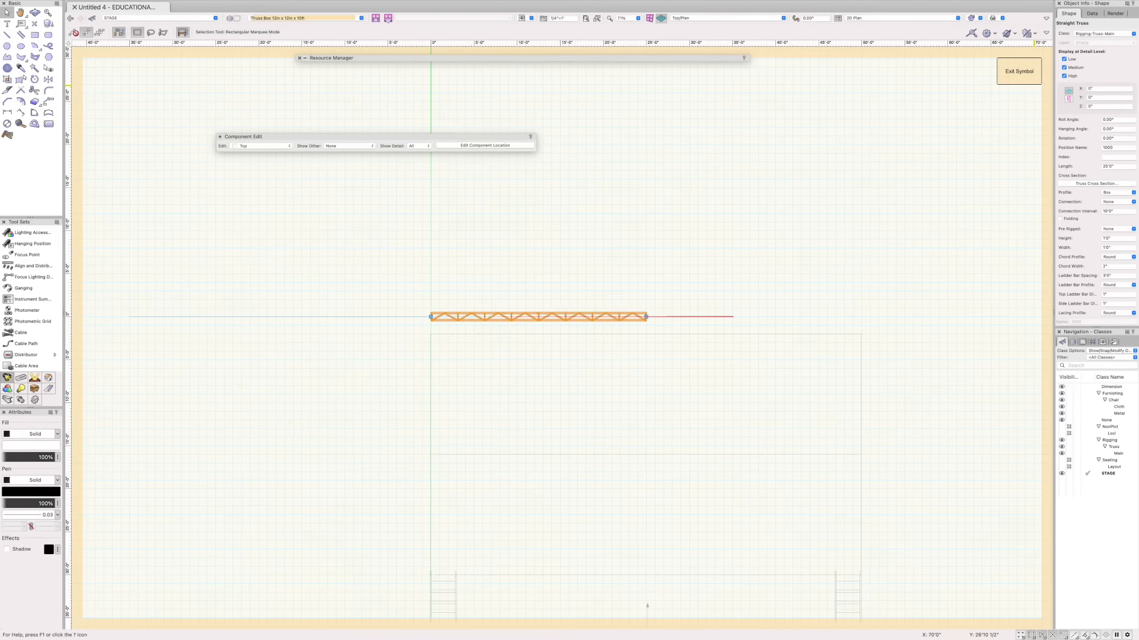
click(1121, 167)
text(50)
key(Return)
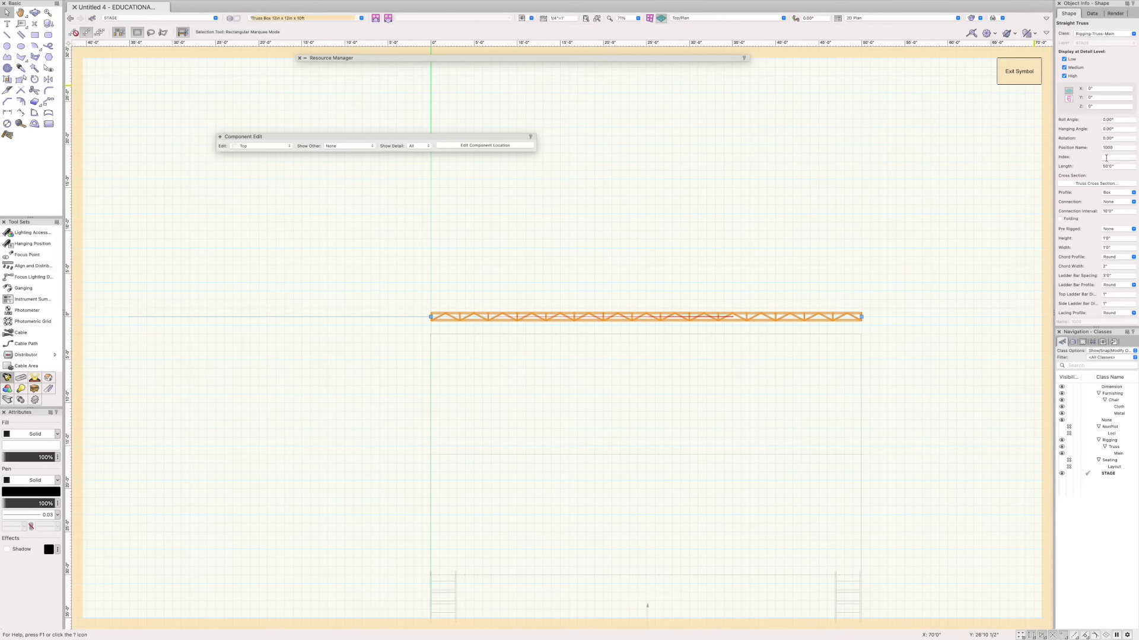
click(1019, 71)
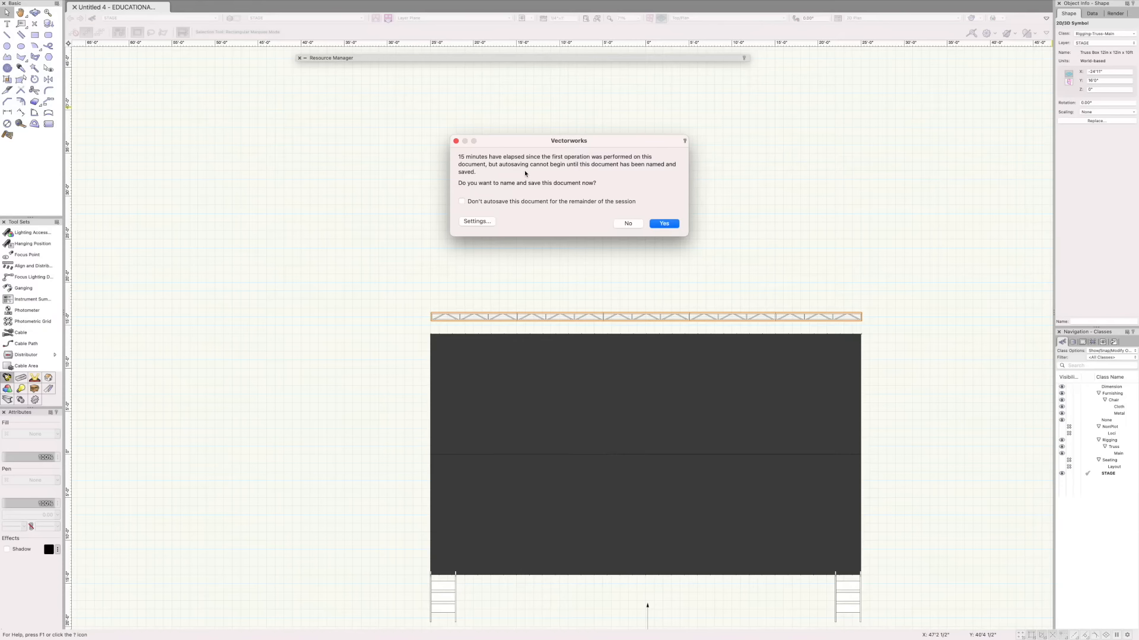
Save the drawing as "VW Crash Course" in the Documents folder
click(663, 223)
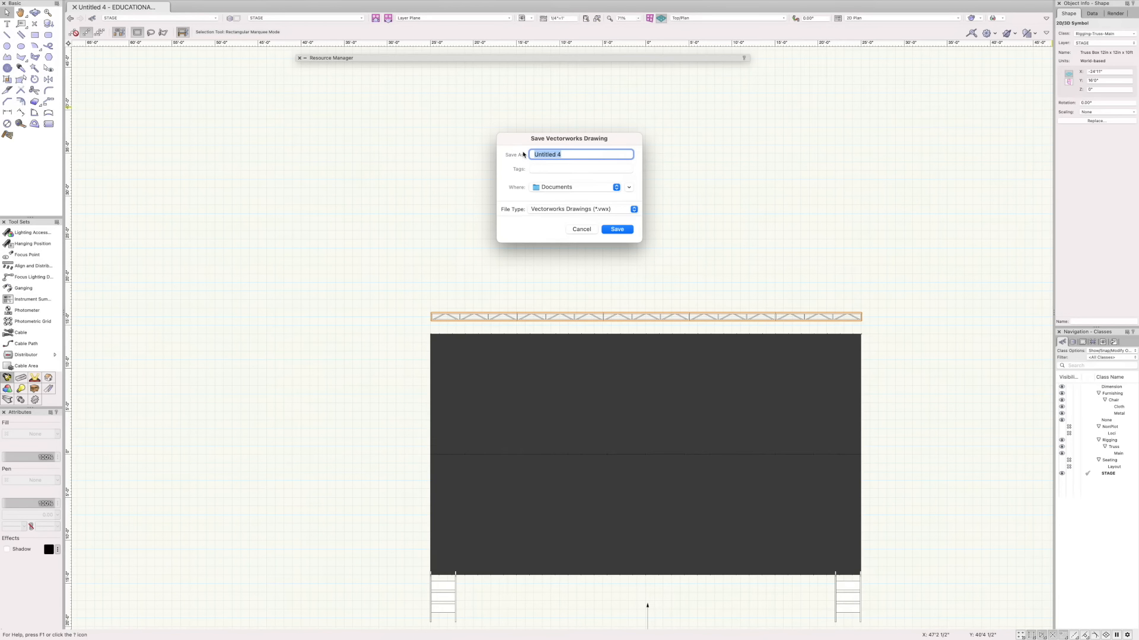
text(VW)
click(617, 230)
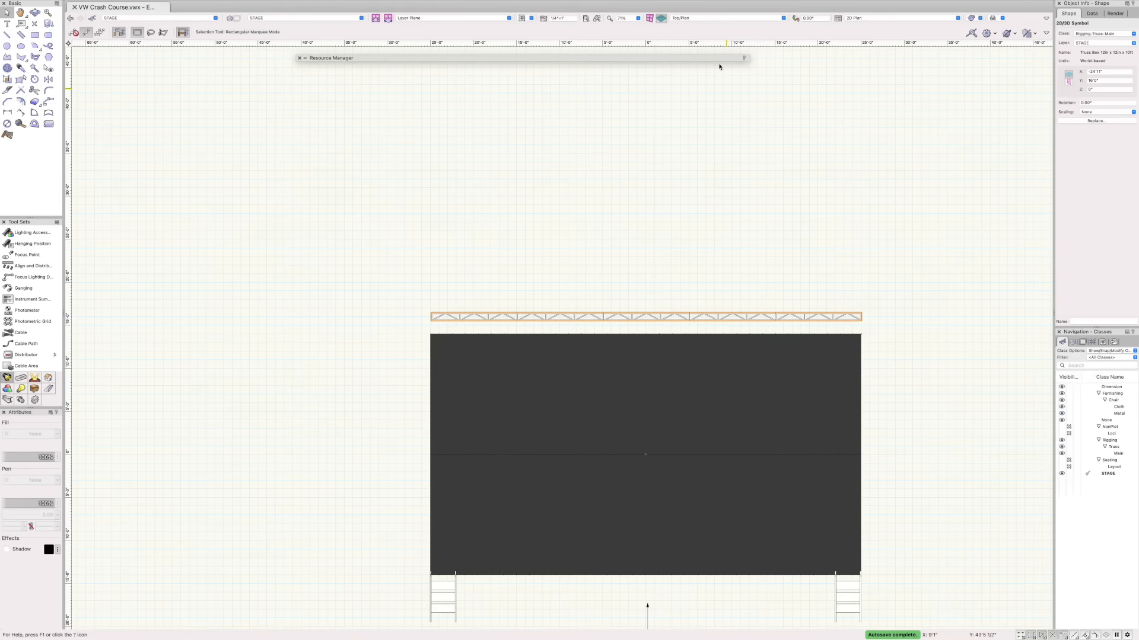
Check the truss in a front Normal Perspective view, then set its Z height to 3' in the Top view
click(714, 18)
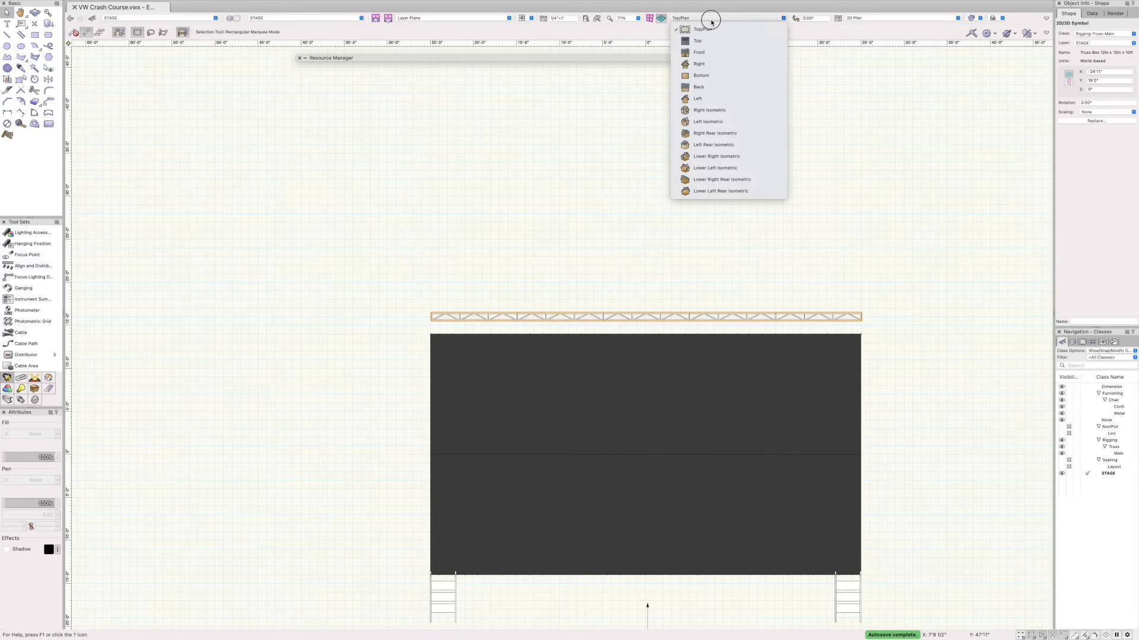
click(711, 55)
click(879, 20)
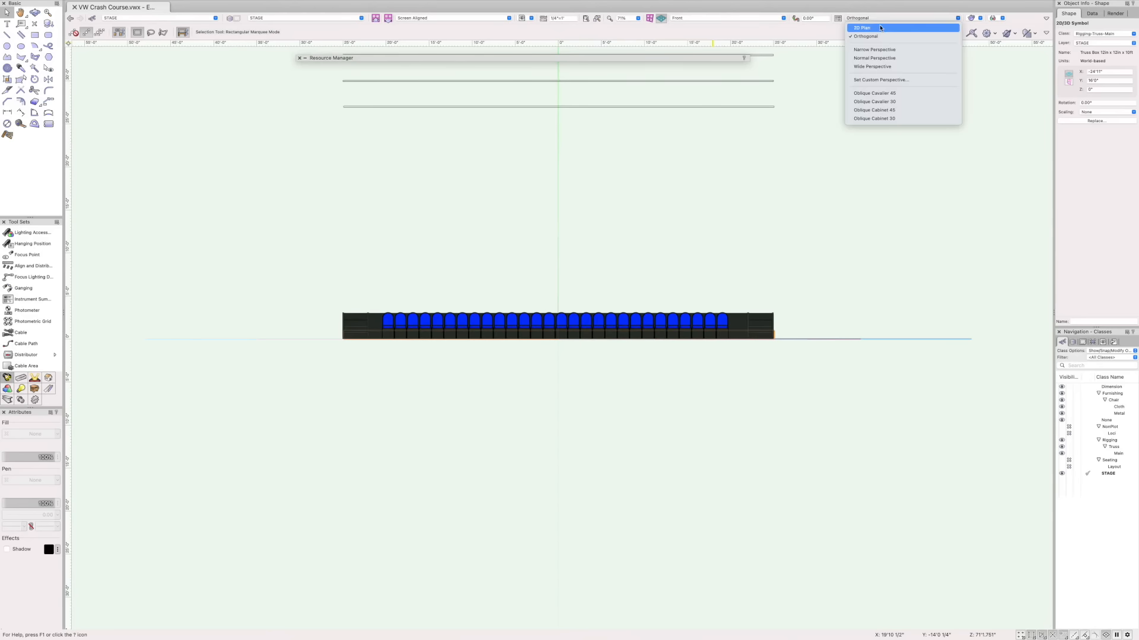
click(875, 58)
middle_drag(731, 252, 749, 430)
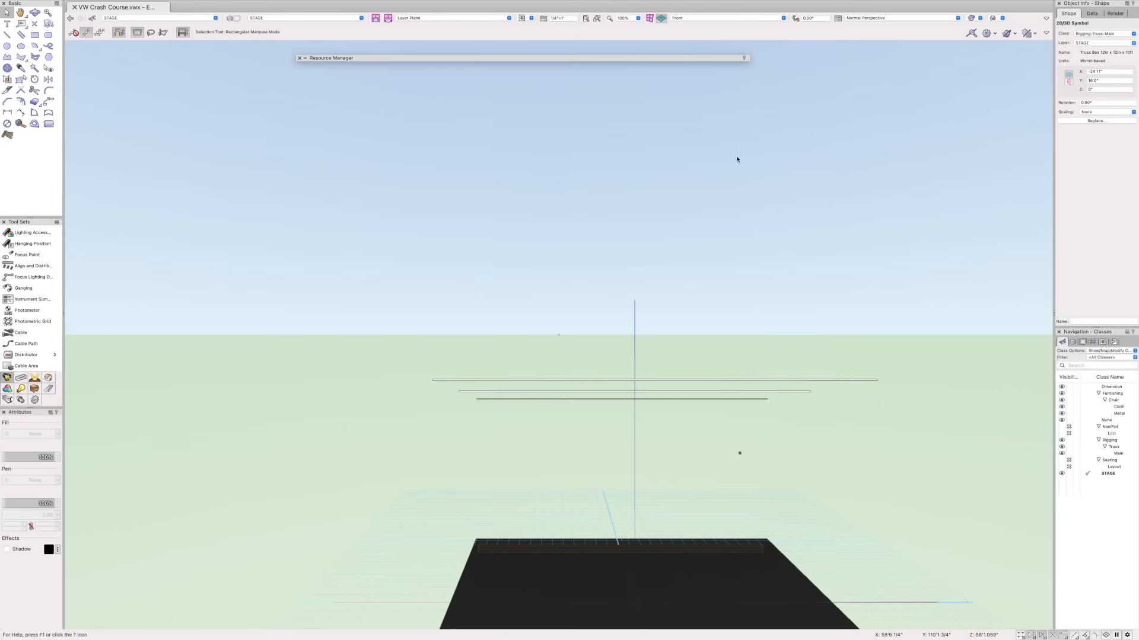
click(727, 19)
click(717, 41)
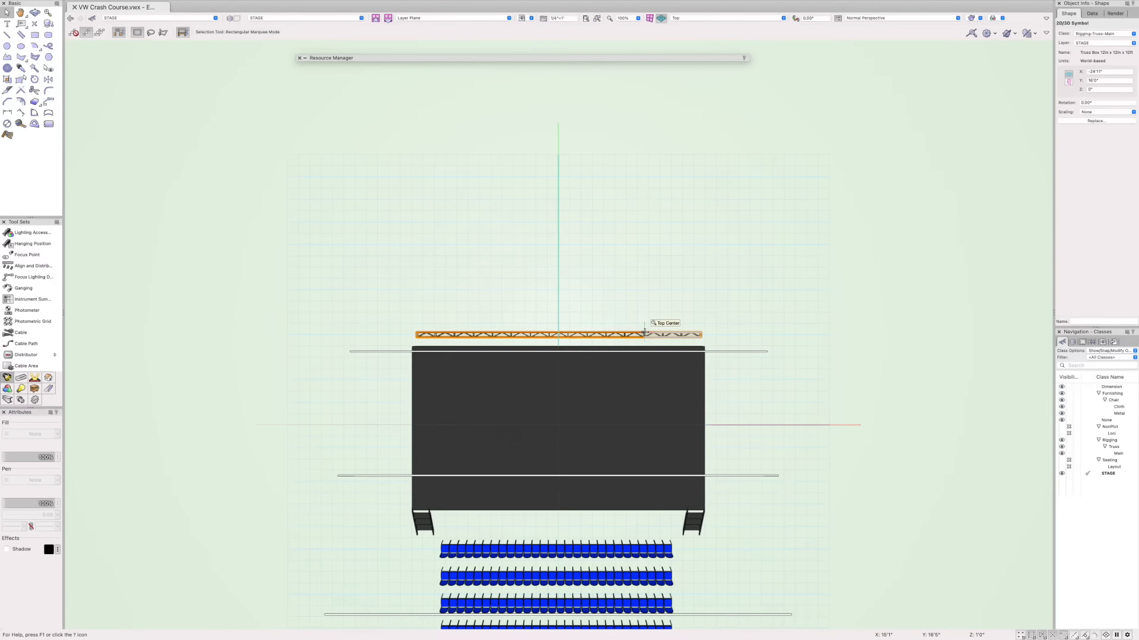
click(1099, 88)
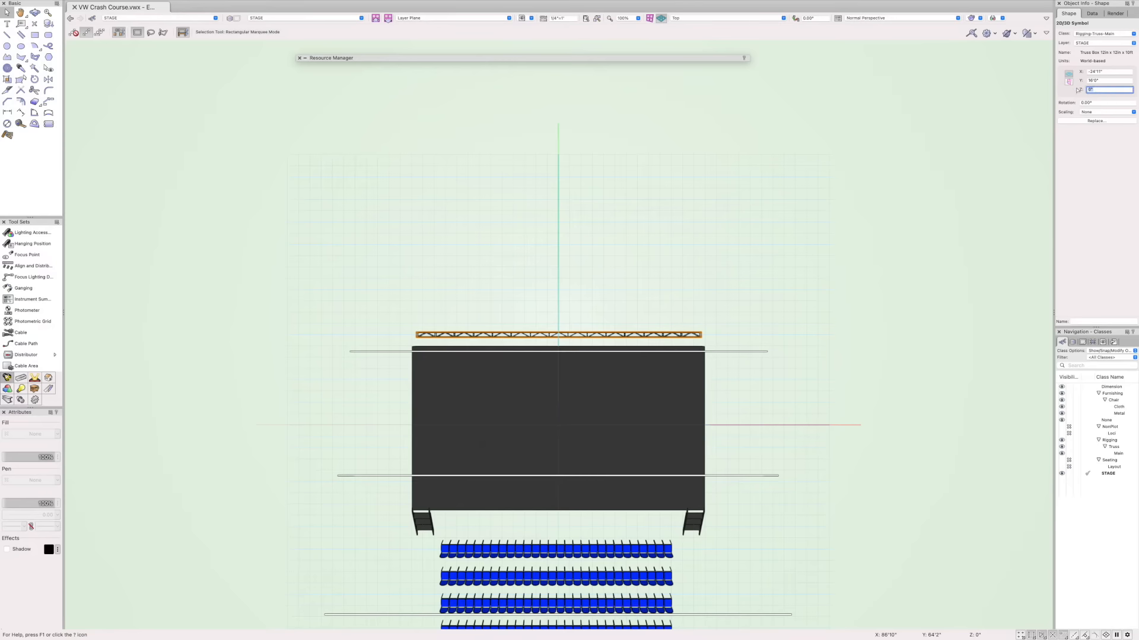
text(3)
key(Return)
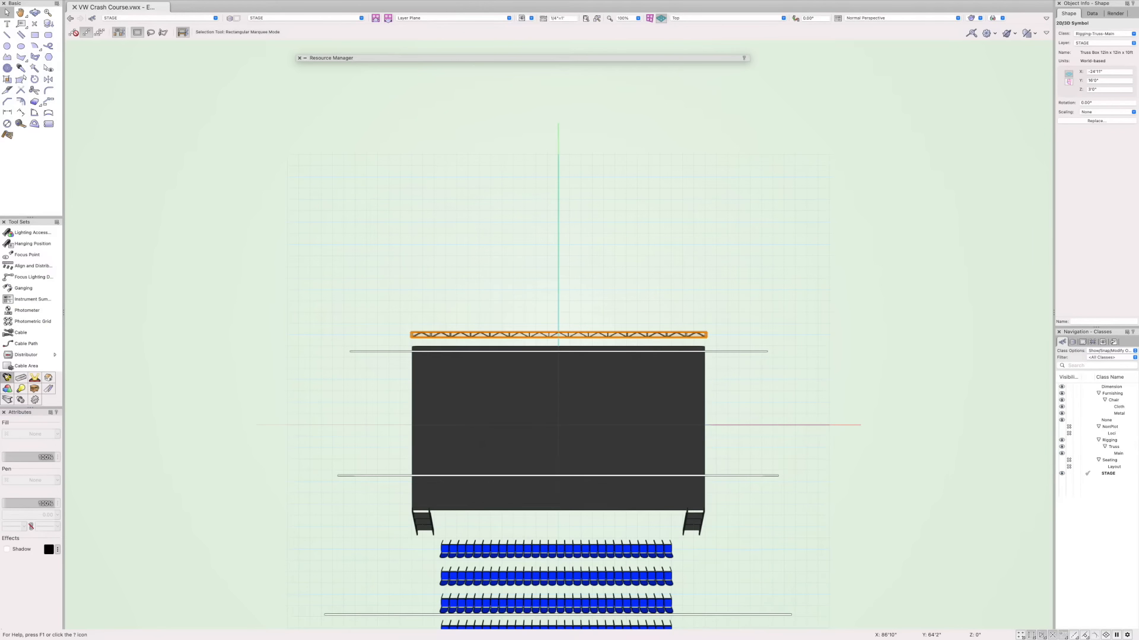
Switch the drawing to the Top/Plan view, frame the stage and seating, and deselect the box truss
click(705, 18)
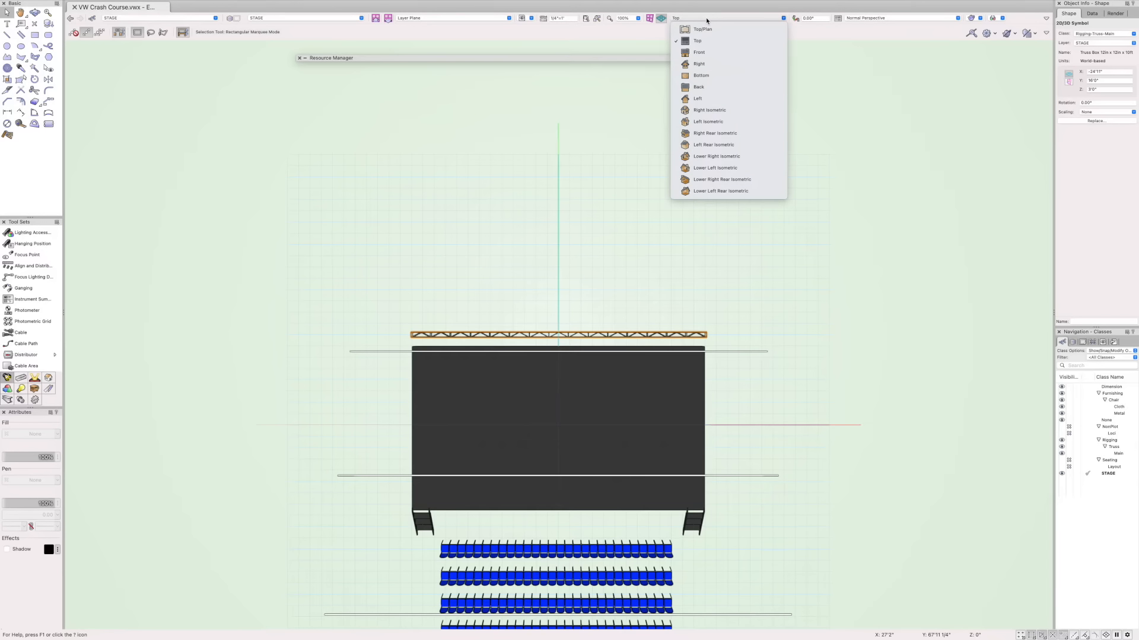
click(706, 30)
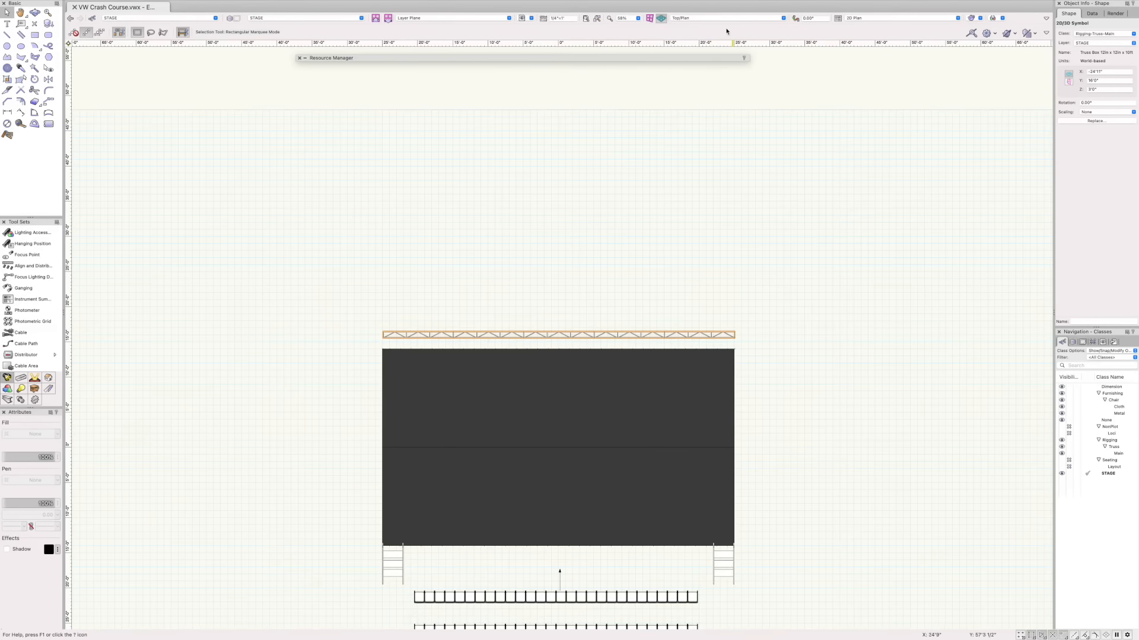
middle_drag(775, 165, 796, 60)
mouse_move(828, 285)
middle_down()
mouse_move(854, 181)
mouse_move(869, 222)
middle_up()
scroll(865, 237, down, 2)
scroll(864, 241, up, 1)
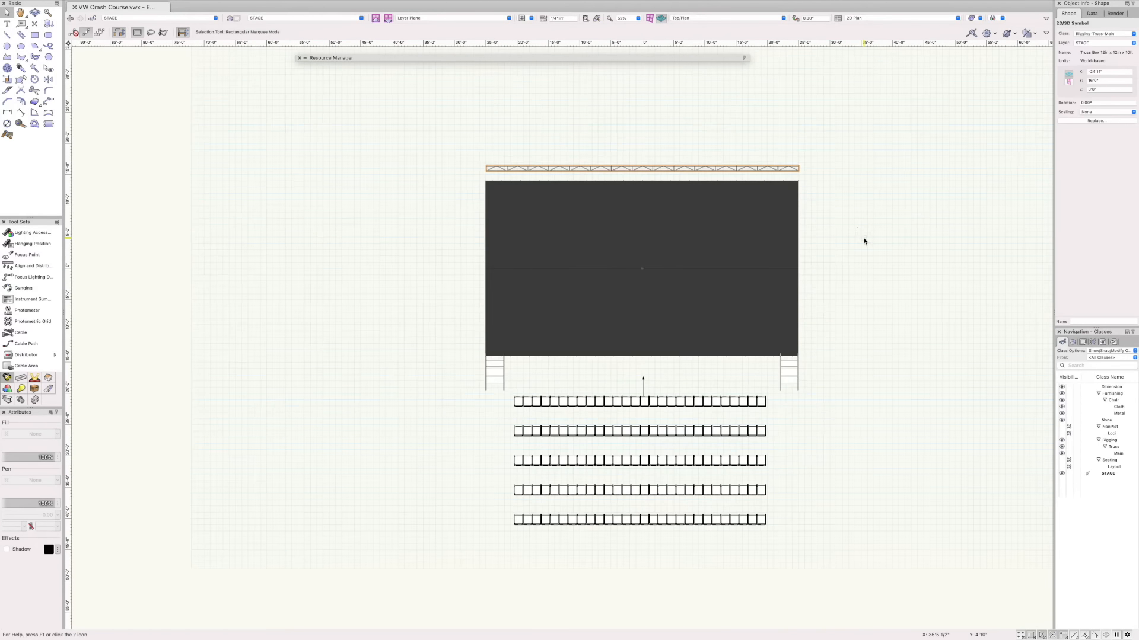
middle_drag(839, 175, 827, 221)
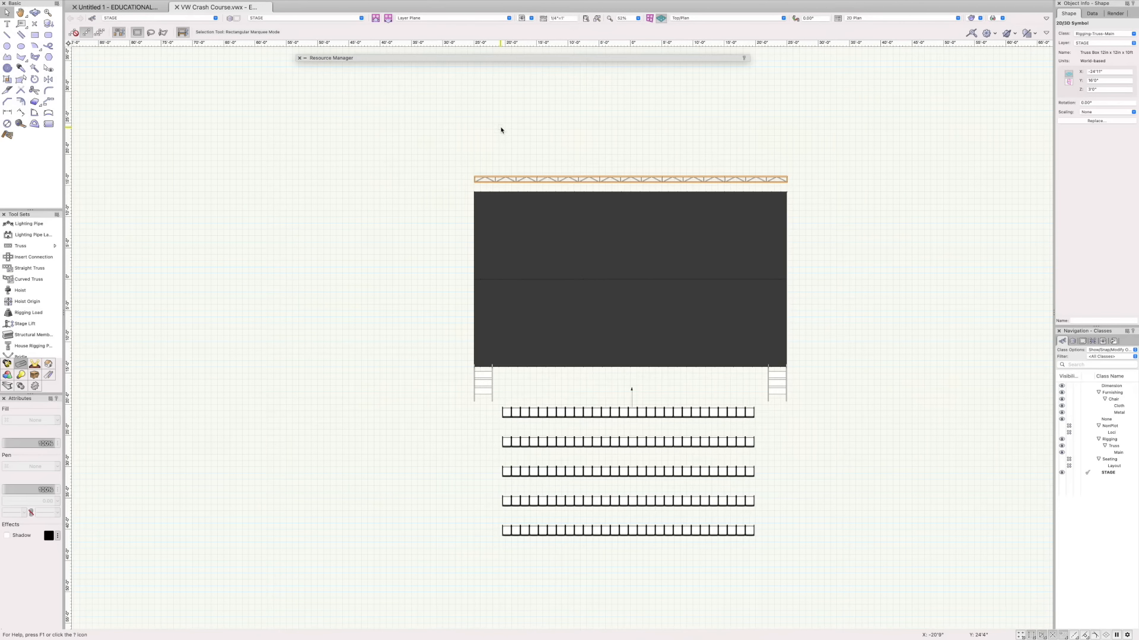
click(464, 132)
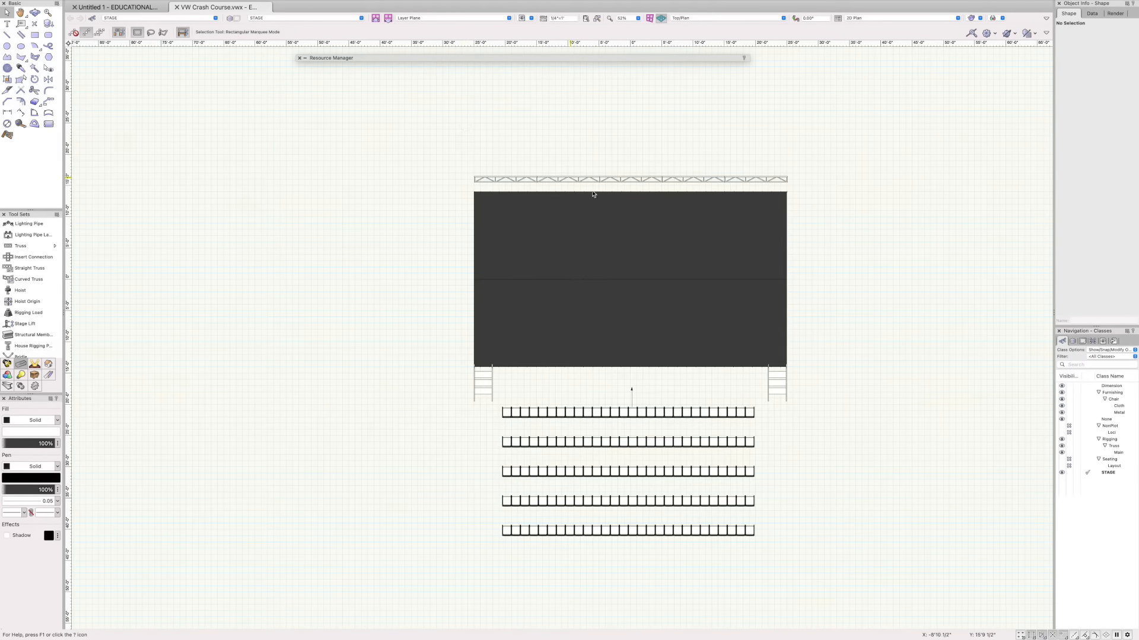
Bring up the Lighting tool set and search the Resource Manager for "mac viper"
click(677, 363)
click(527, 57)
click(7, 365)
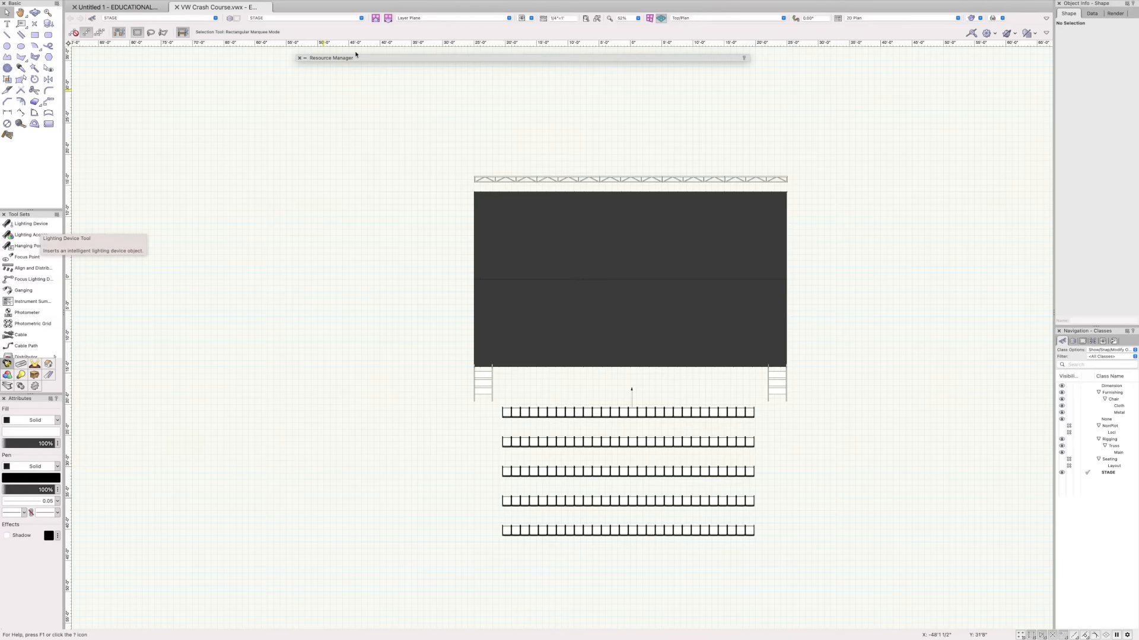
mouse_move(384, 60)
drag(405, 58, 254, 55)
click(446, 64)
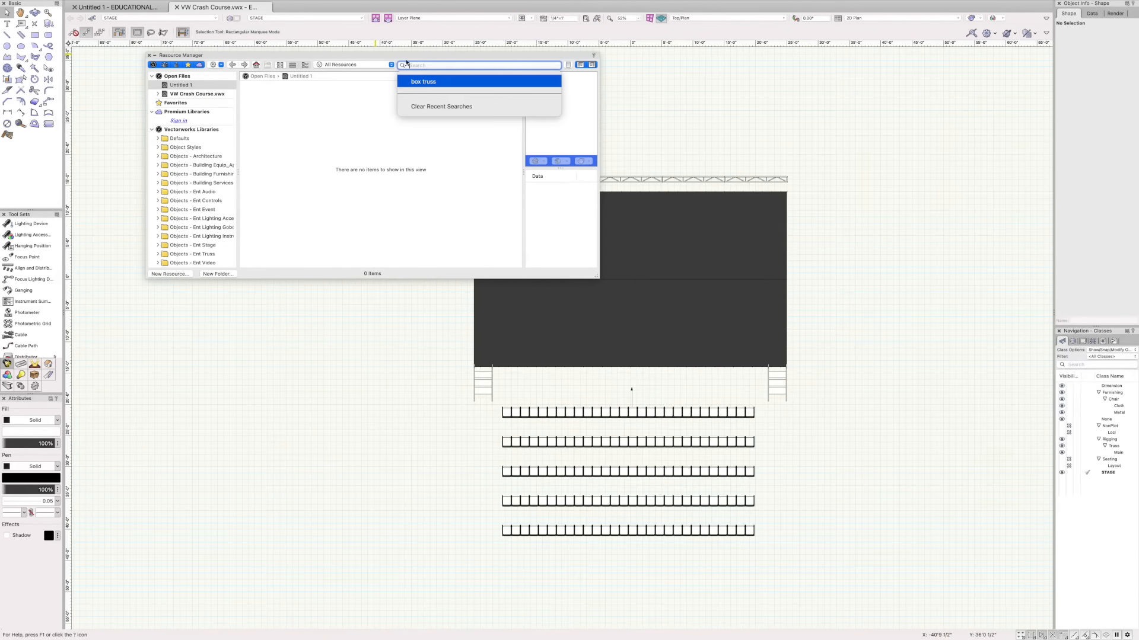
drag(406, 57, 420, 59)
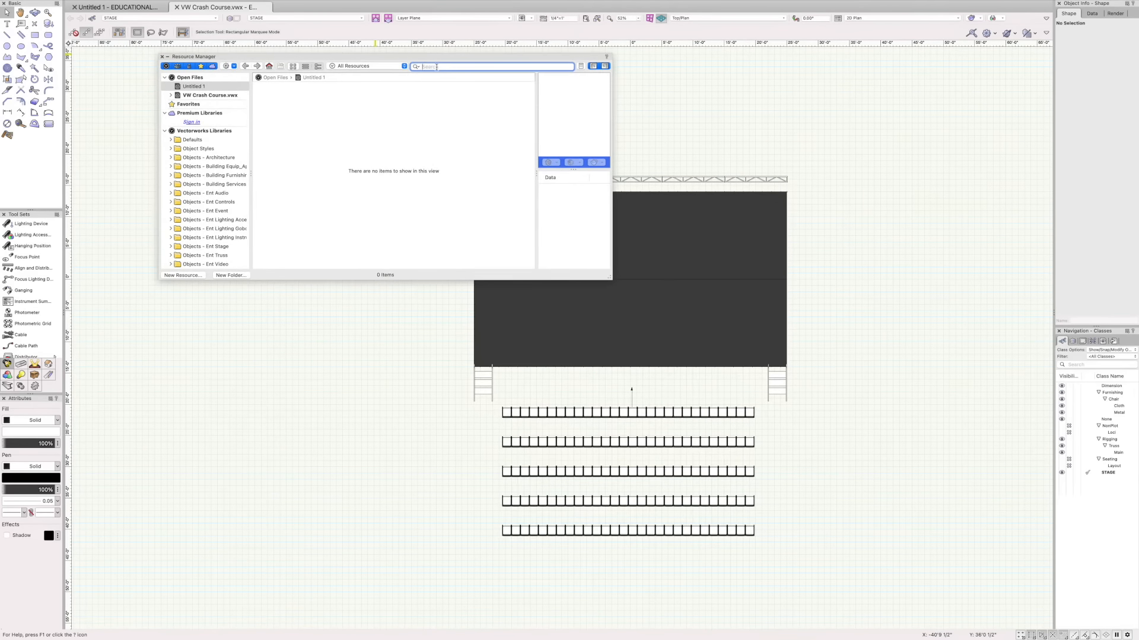
text(mac viper)
key(Return)
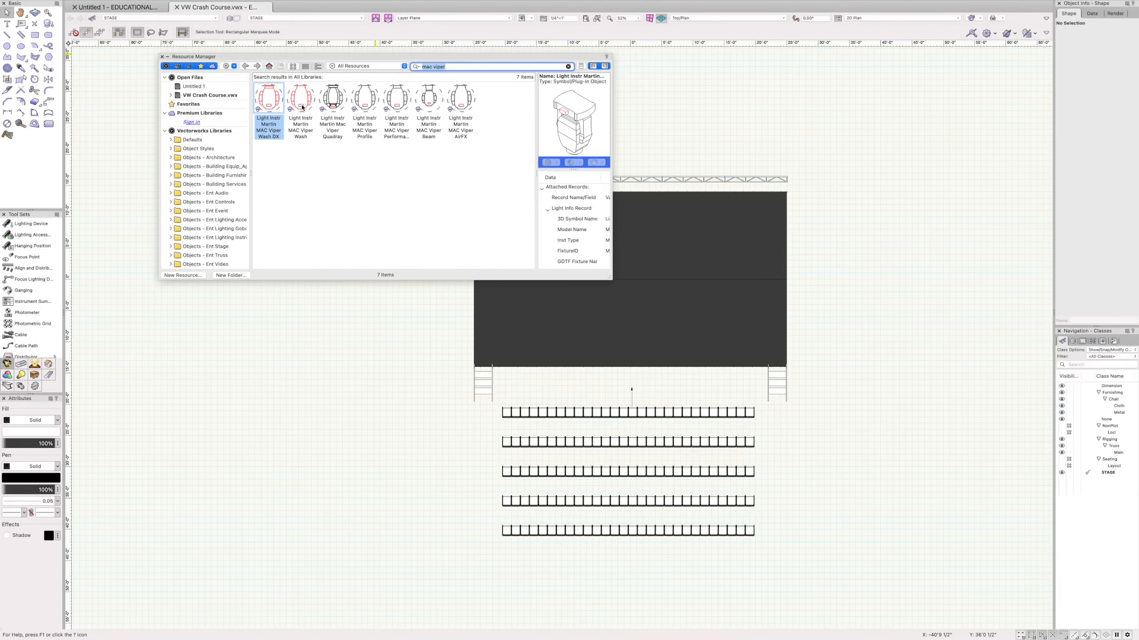
Activate the Light Instr Martin MAC Viper Performance symbol for insertion as a lighting device
click(401, 95)
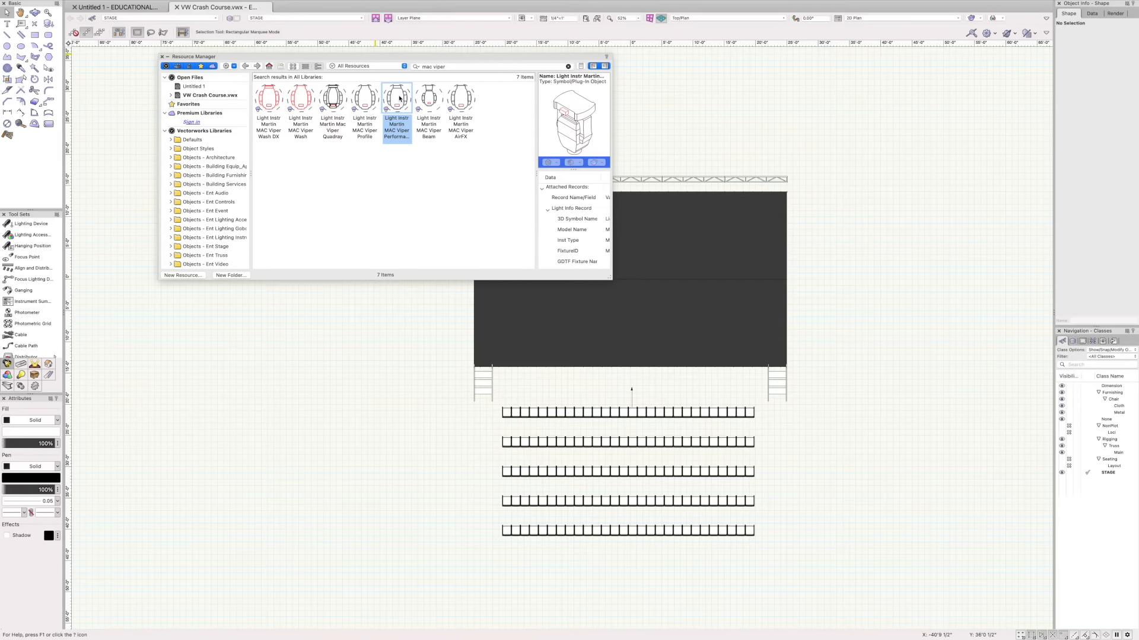
double_click(399, 99)
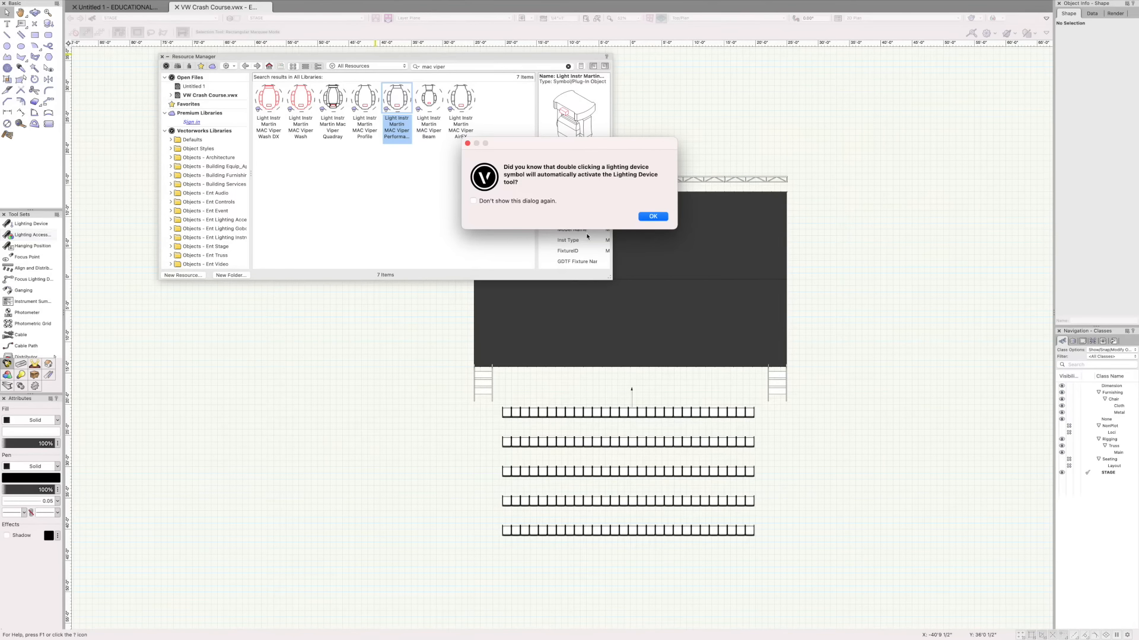
click(653, 216)
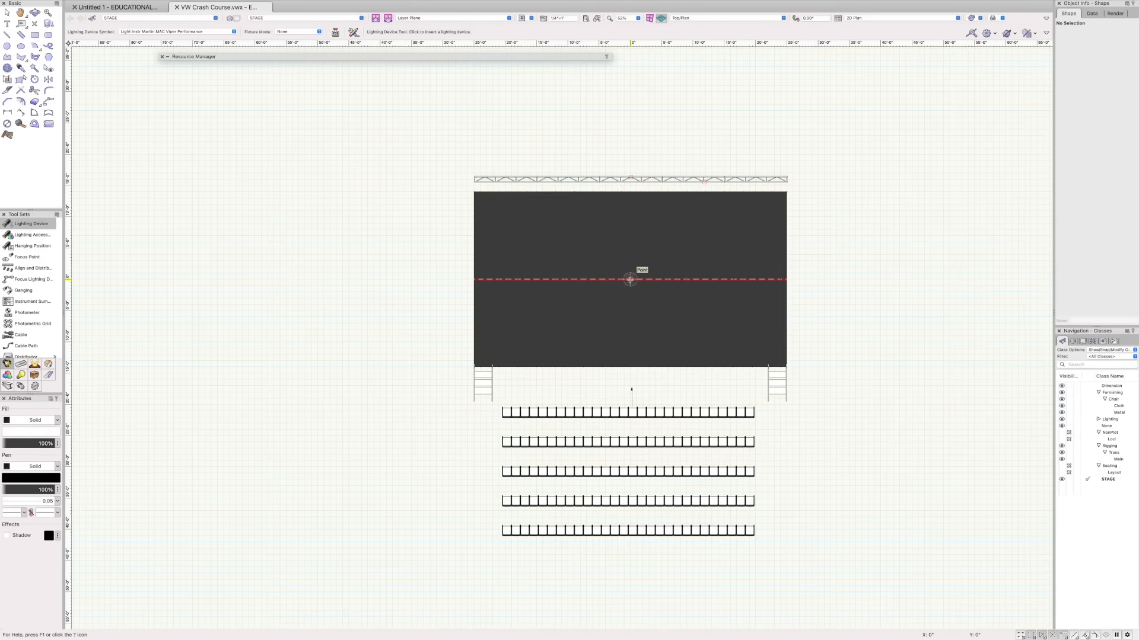
Place three MAC Viper Performance fixtures on the middle lighting pipe at X 0', 5' and -5', and exit the Lighting Device tool
click(630, 280)
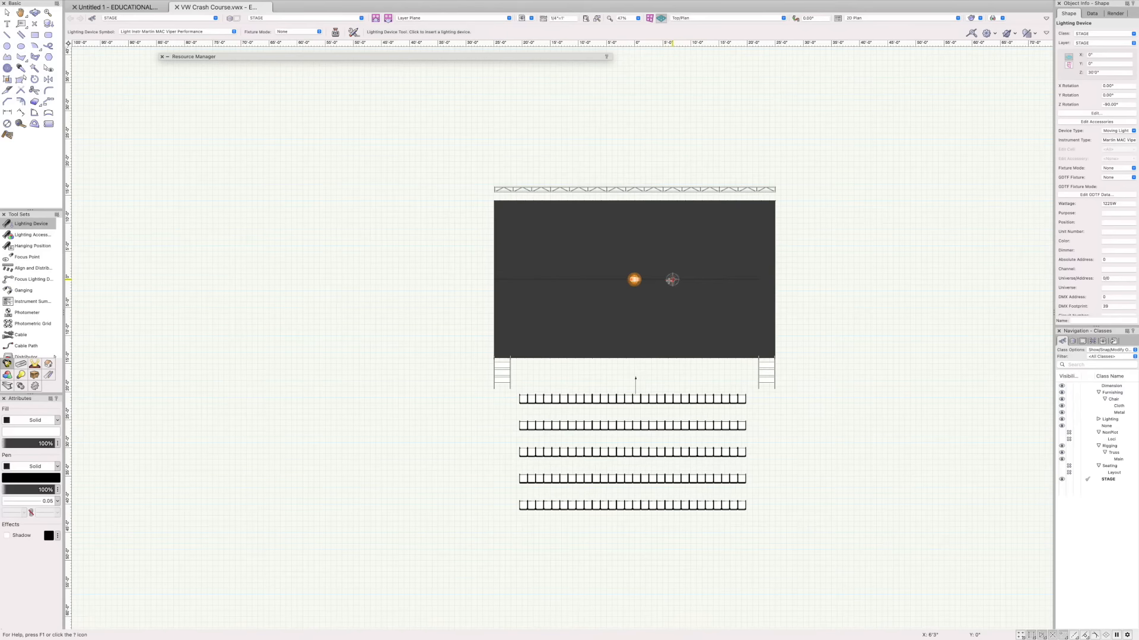
scroll(672, 279, up, 3)
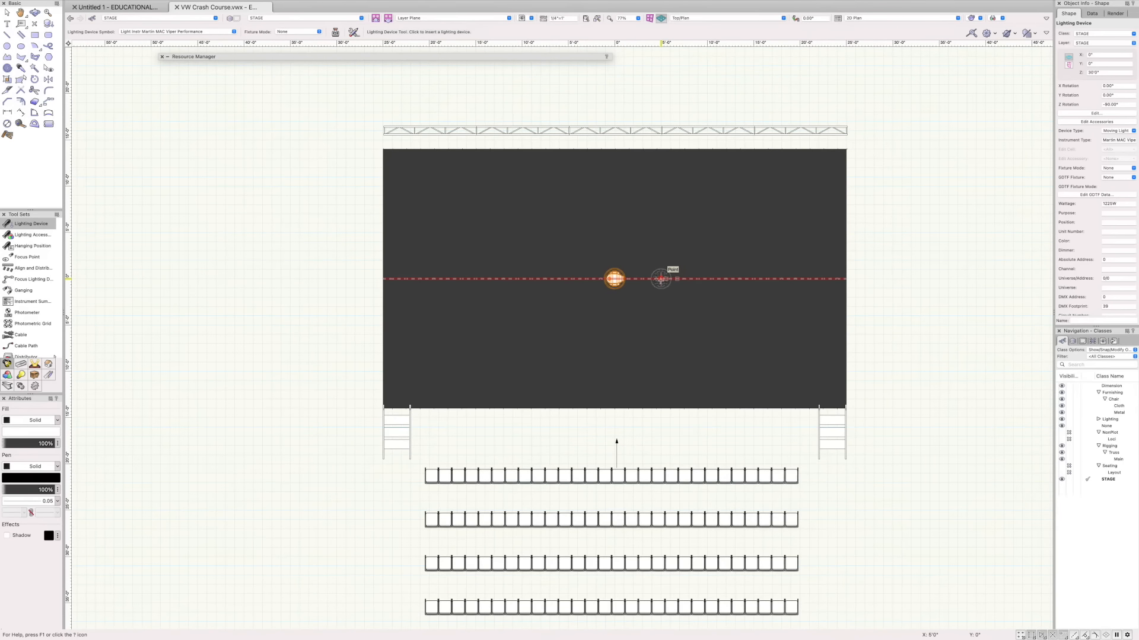
click(661, 279)
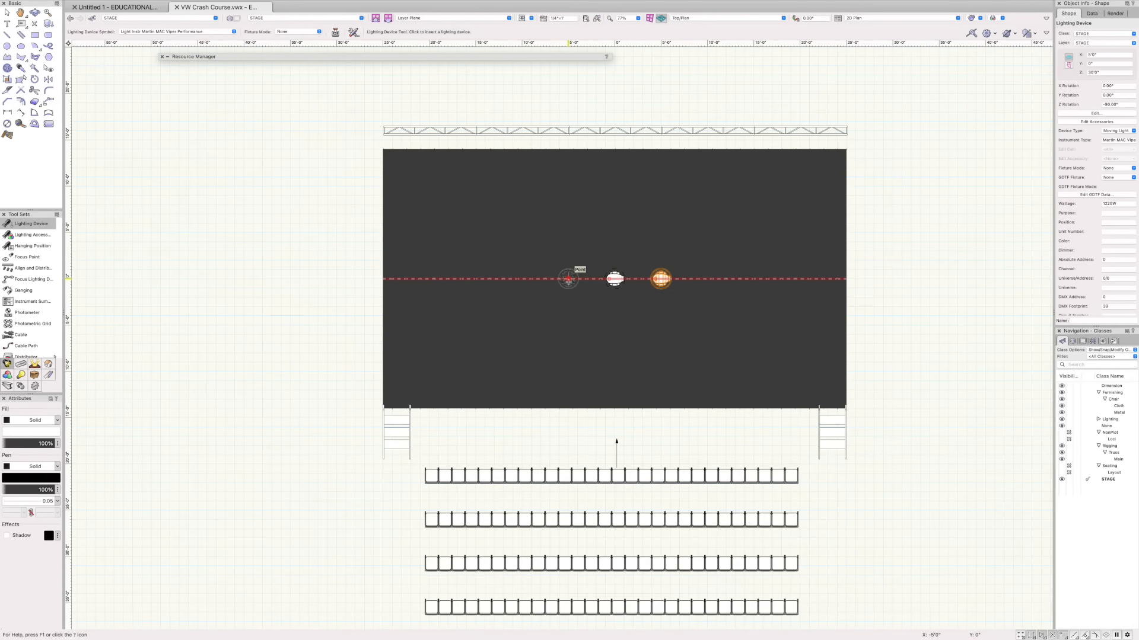
click(567, 279)
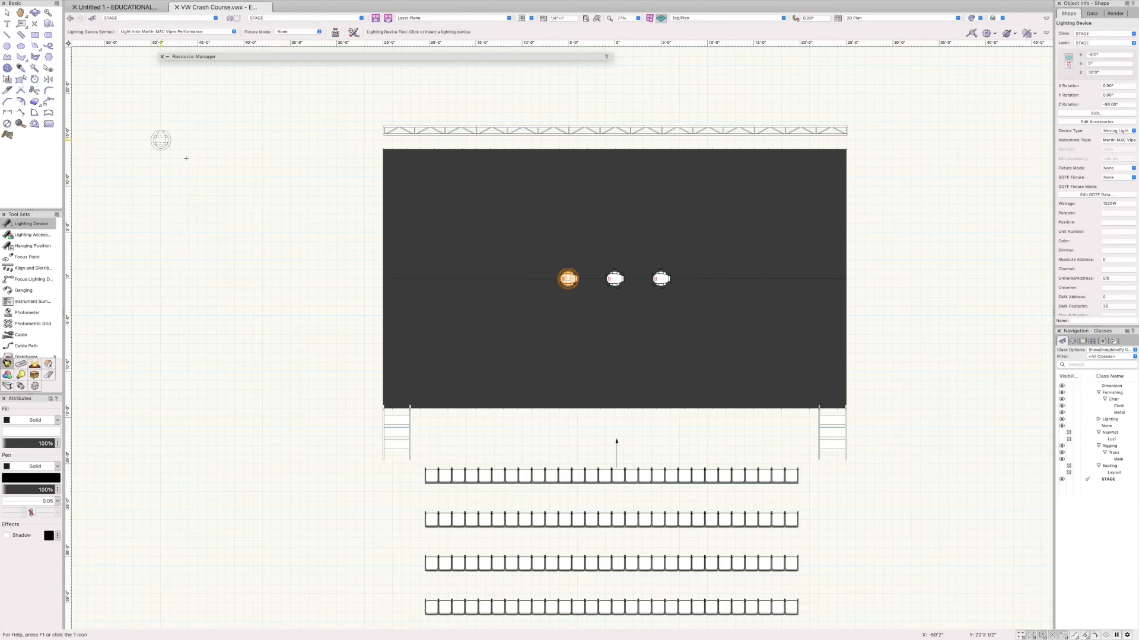
key(x)
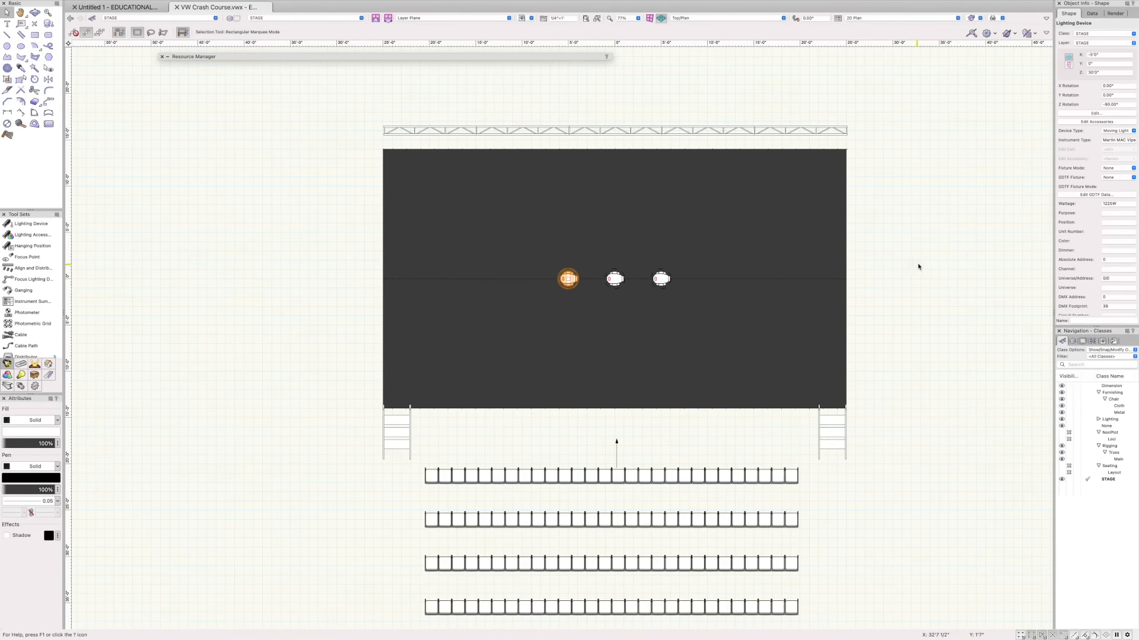
Try a Z rotation of 0 on the left fixture and settle on 180°
double_click(1115, 104)
text(0)
key(Return)
click(1120, 104)
text(1)
key(Return)
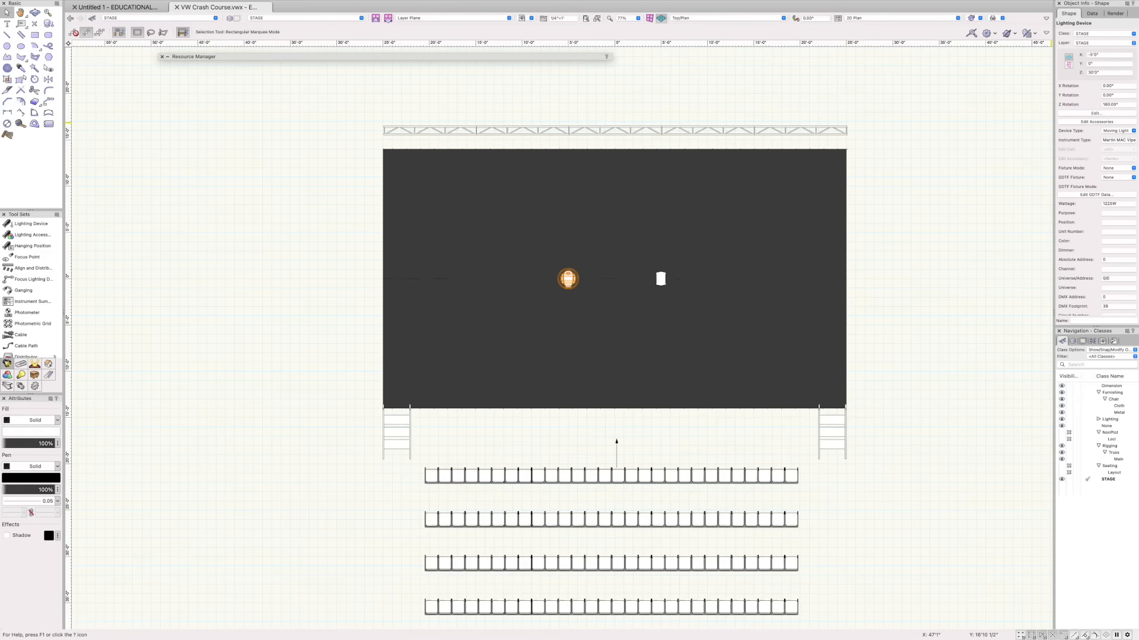
Set the Z rotation of the centre and right fixtures to 180°
click(615, 278)
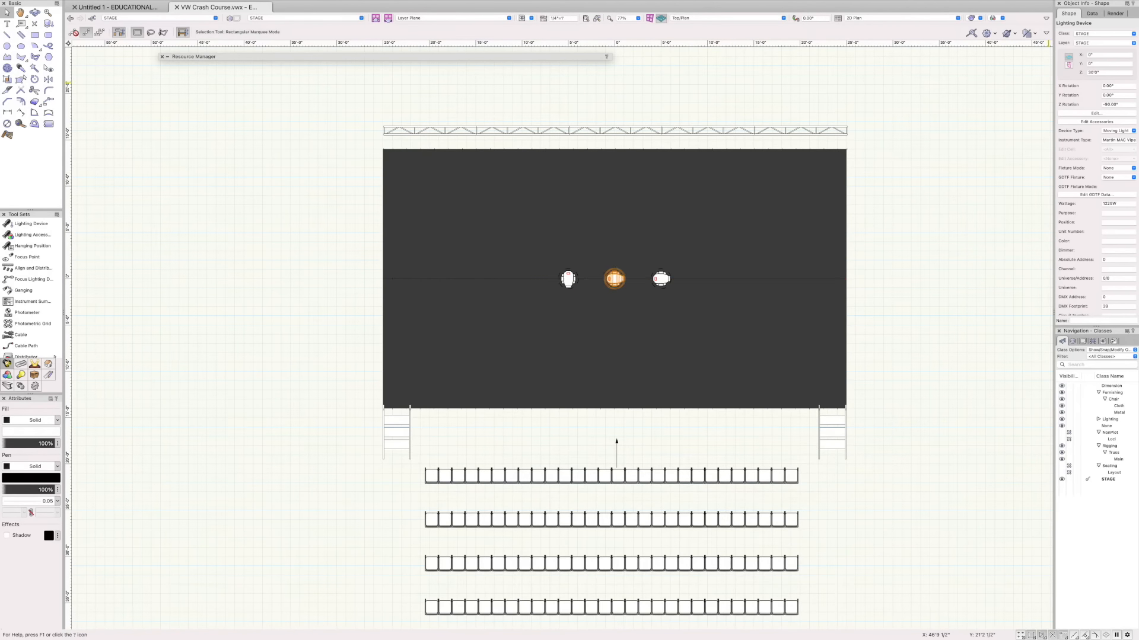
click(1119, 104)
text(180)
key(Return)
click(661, 278)
click(662, 278)
click(1122, 105)
text(1)
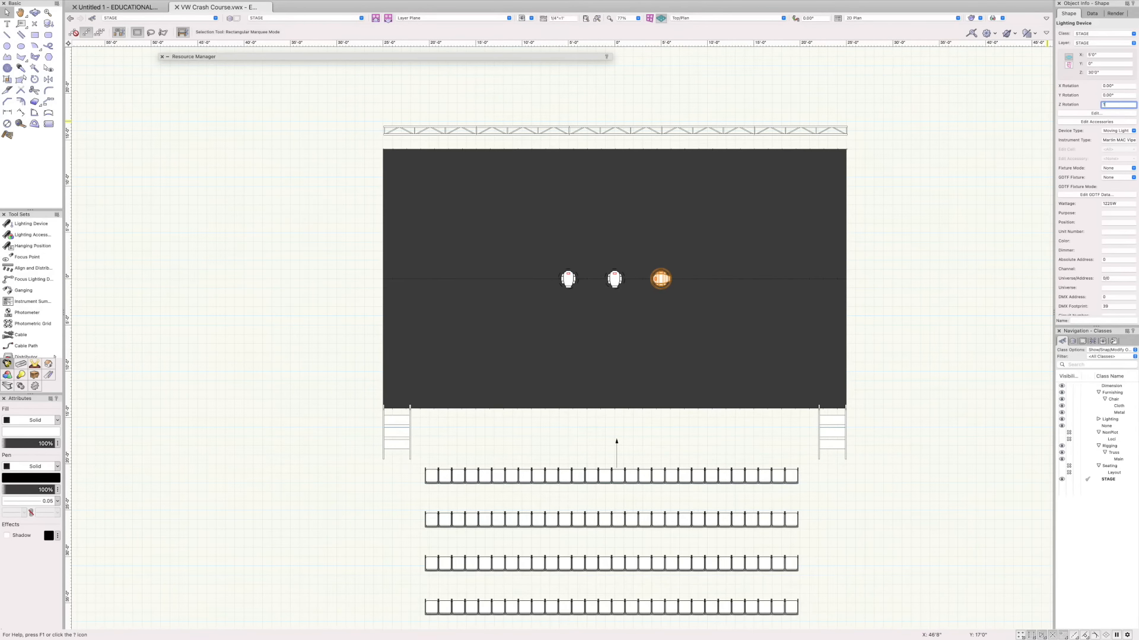
key(Return)
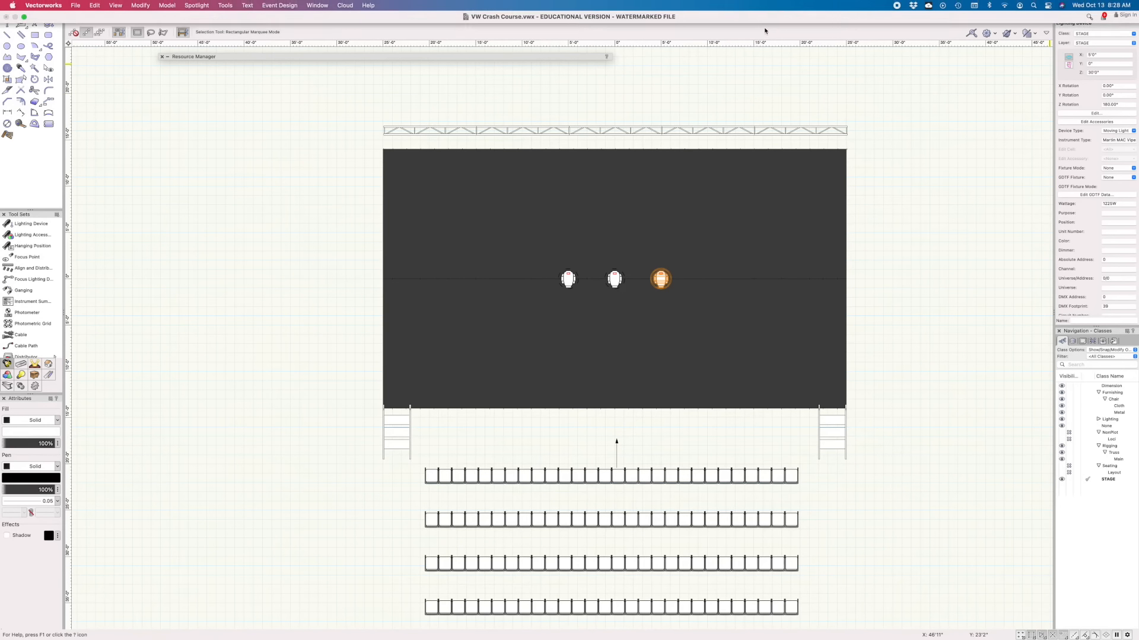
Examine the three fixtures on their pipe above the stage in a Front view with Normal Perspective
click(751, 18)
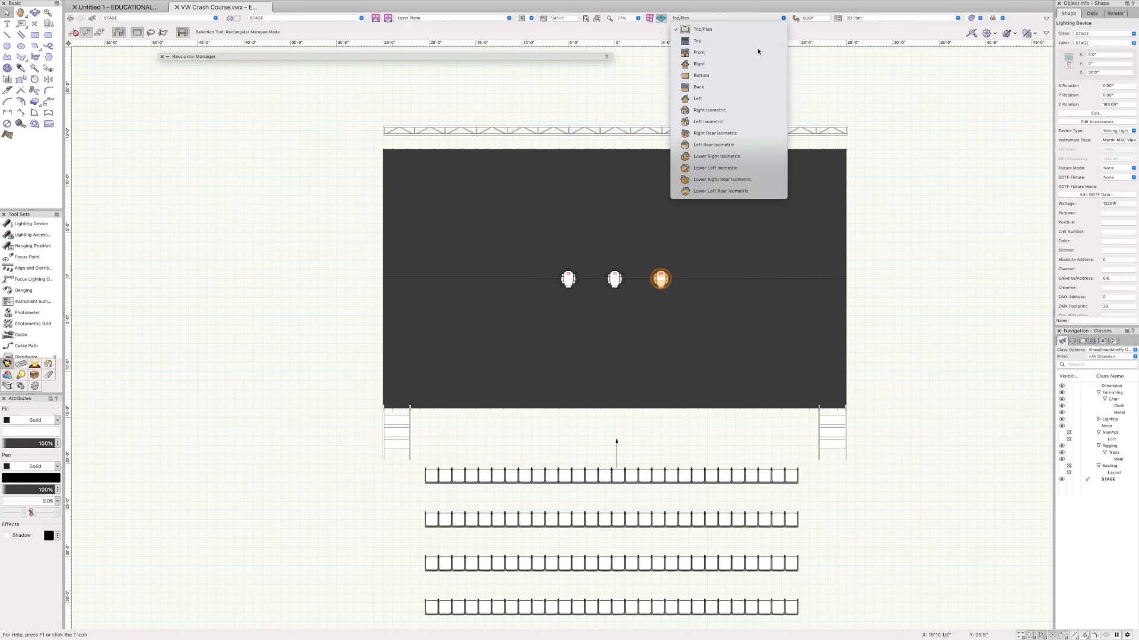
click(700, 41)
click(919, 19)
click(899, 58)
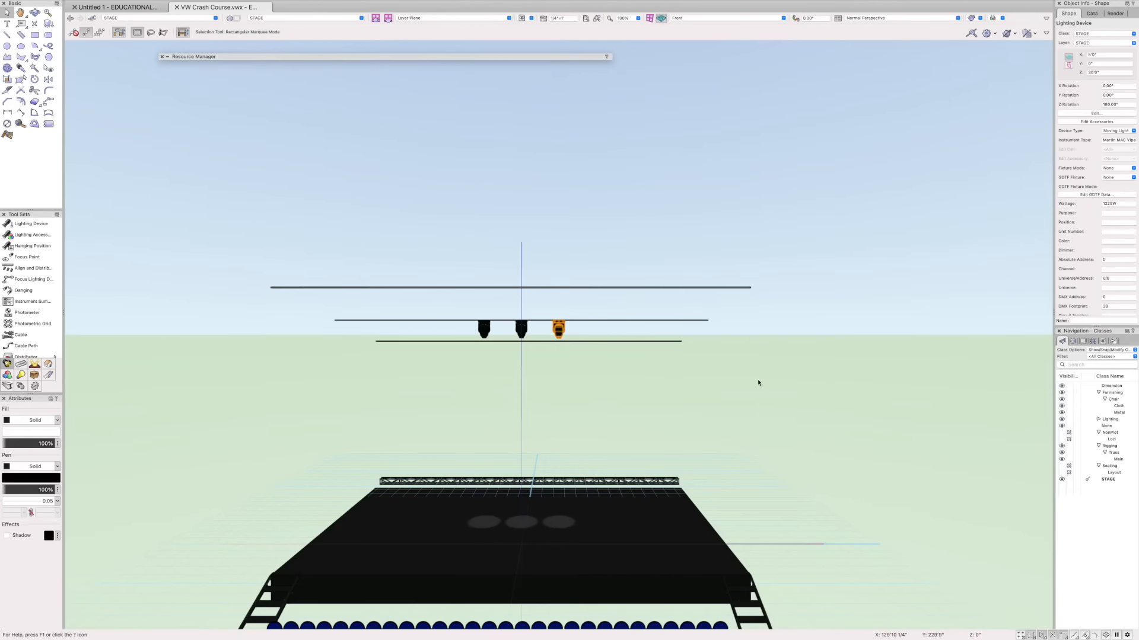
key(space)
drag(716, 386, 773, 335)
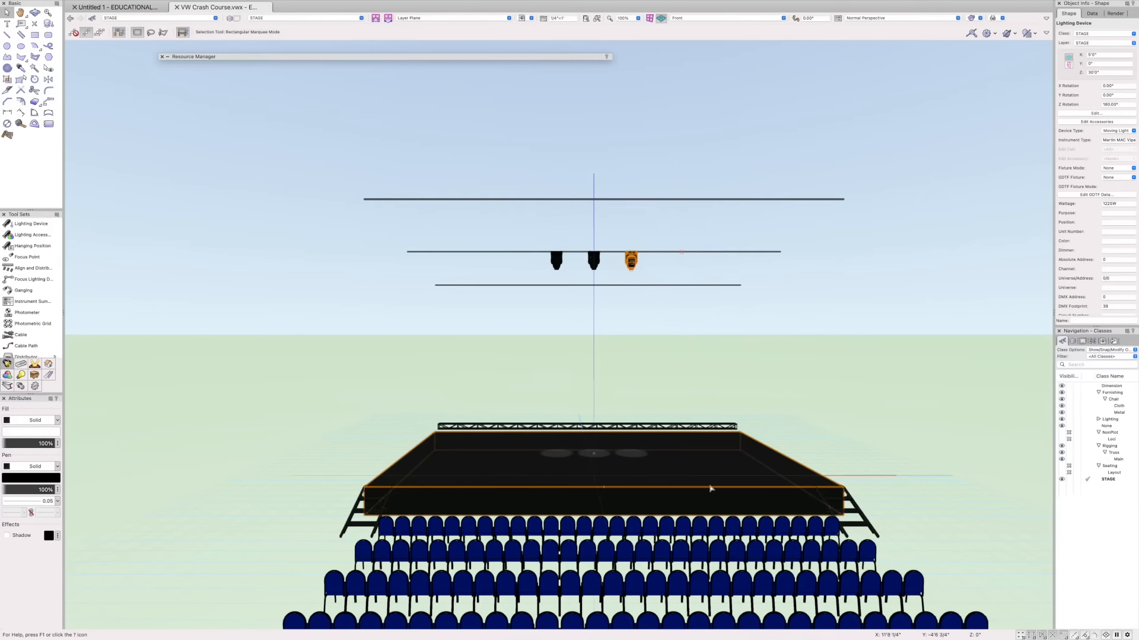
scroll(1102, 302, down, 3)
scroll(1102, 302, up, 3)
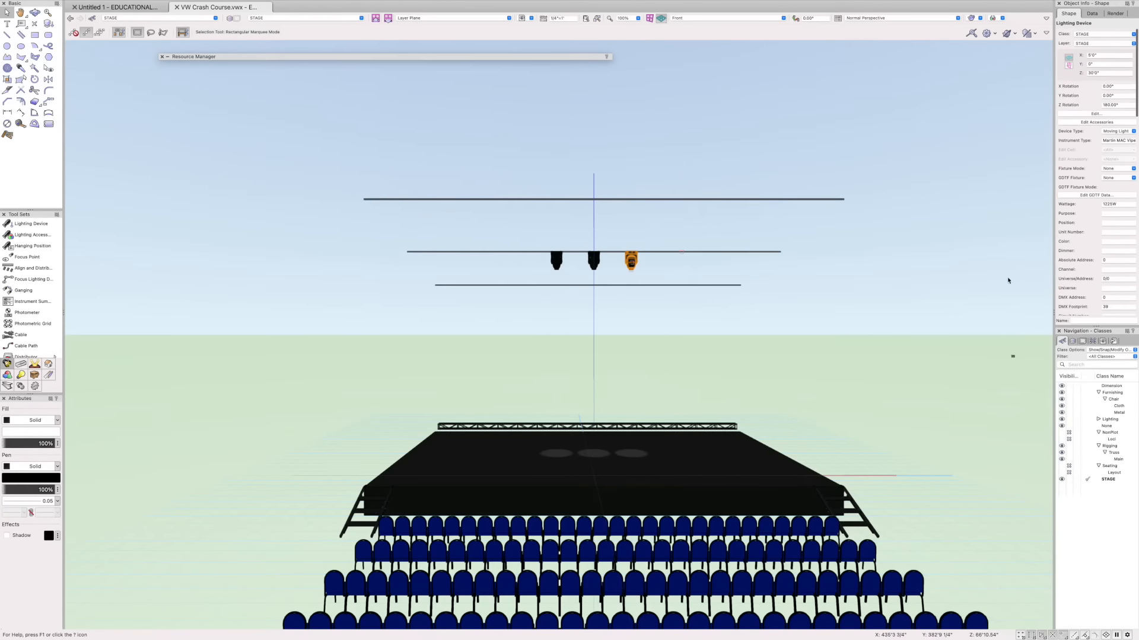
Return to the Top/Plan view and check the GDTF Fixture options of the left fixture
click(694, 18)
click(695, 33)
mouse_move(755, 372)
middle_down()
mouse_move(781, 343)
mouse_move(925, 333)
middle_up()
scroll(924, 335, up, 2)
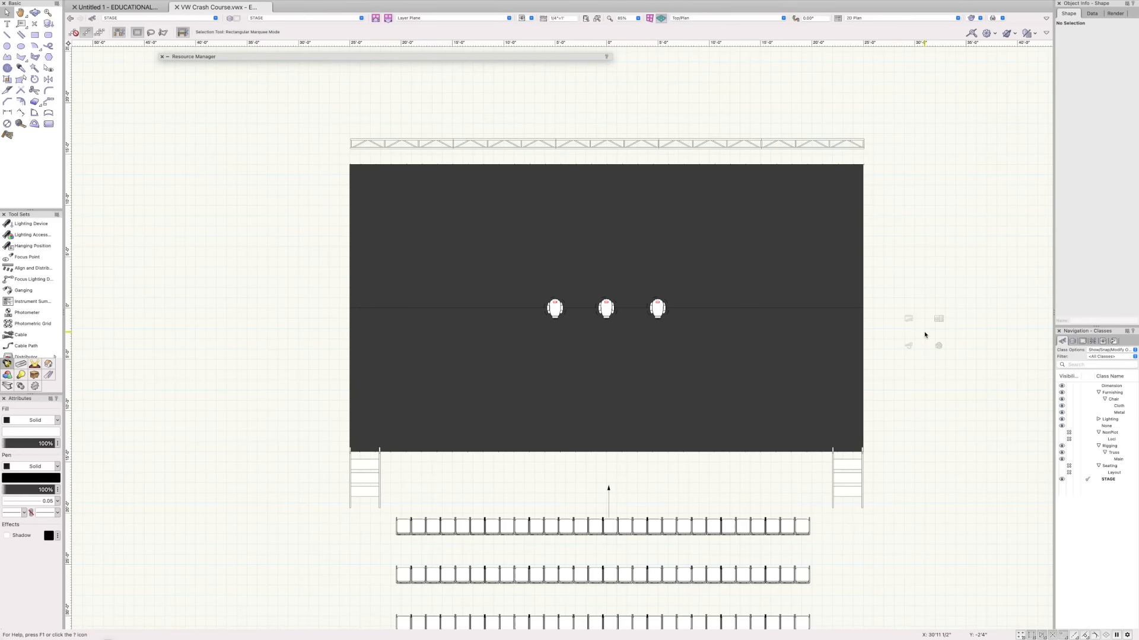
middle_drag(907, 432, 943, 427)
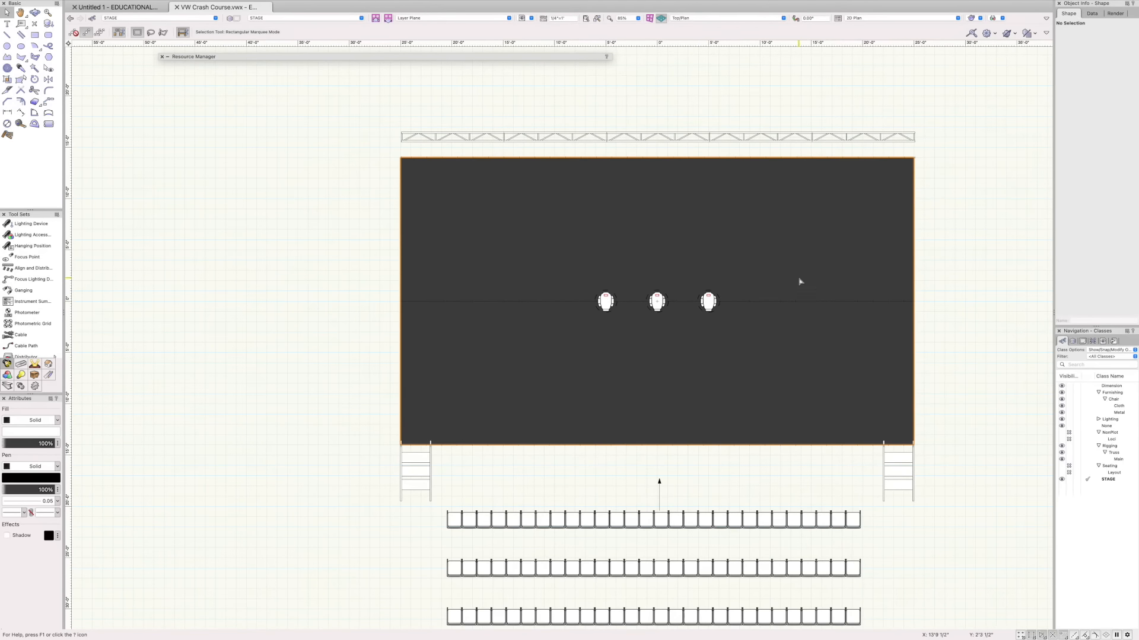
click(606, 301)
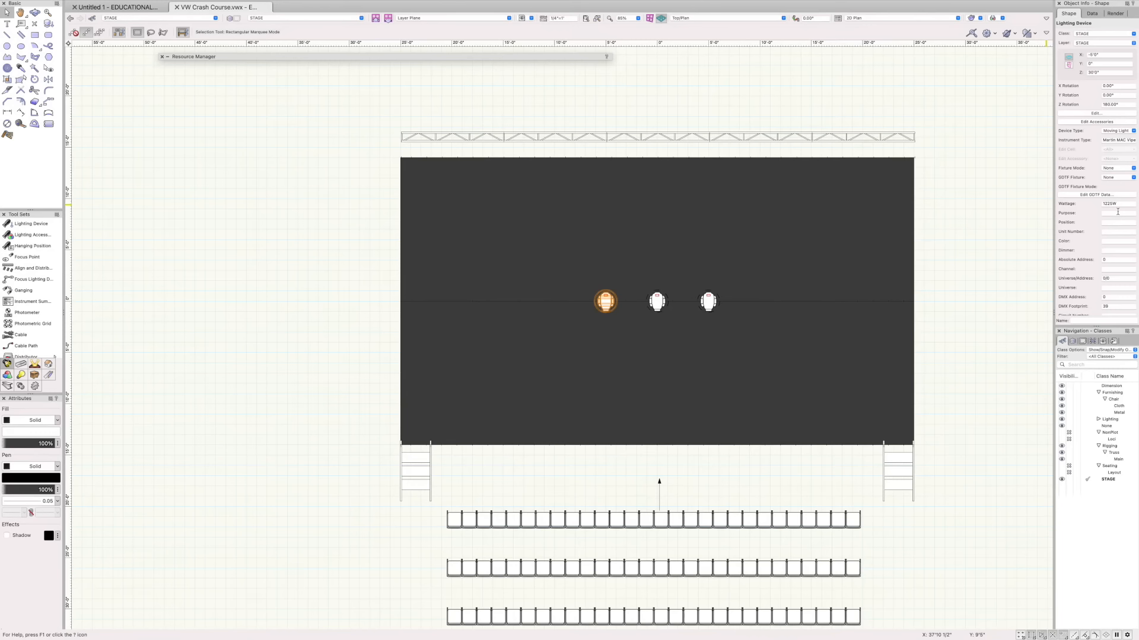
click(1104, 178)
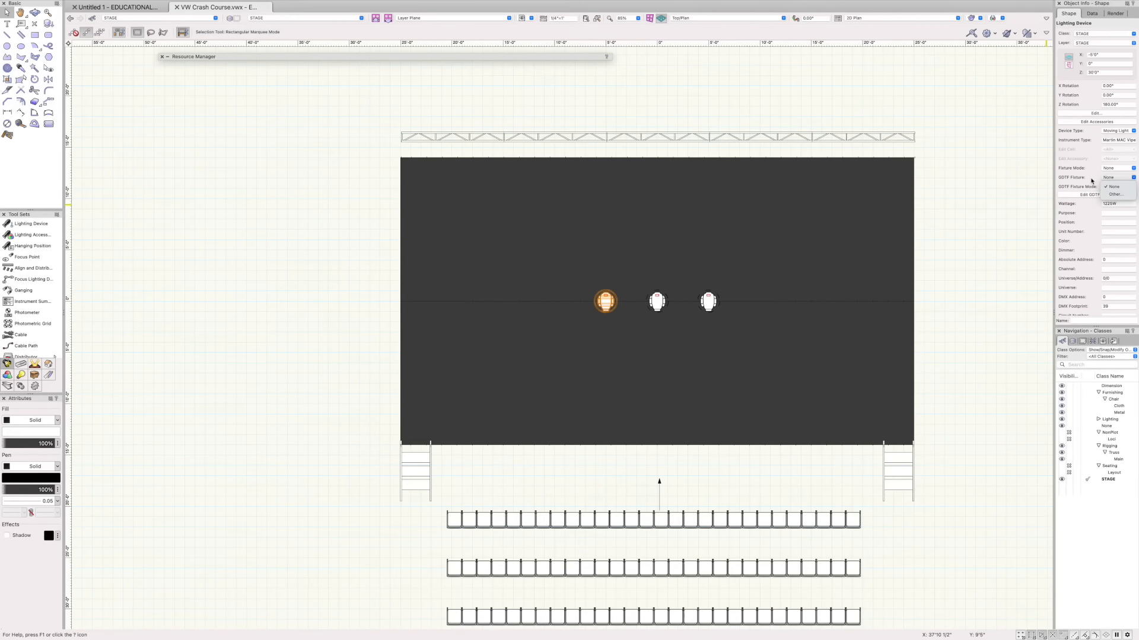
click(1089, 182)
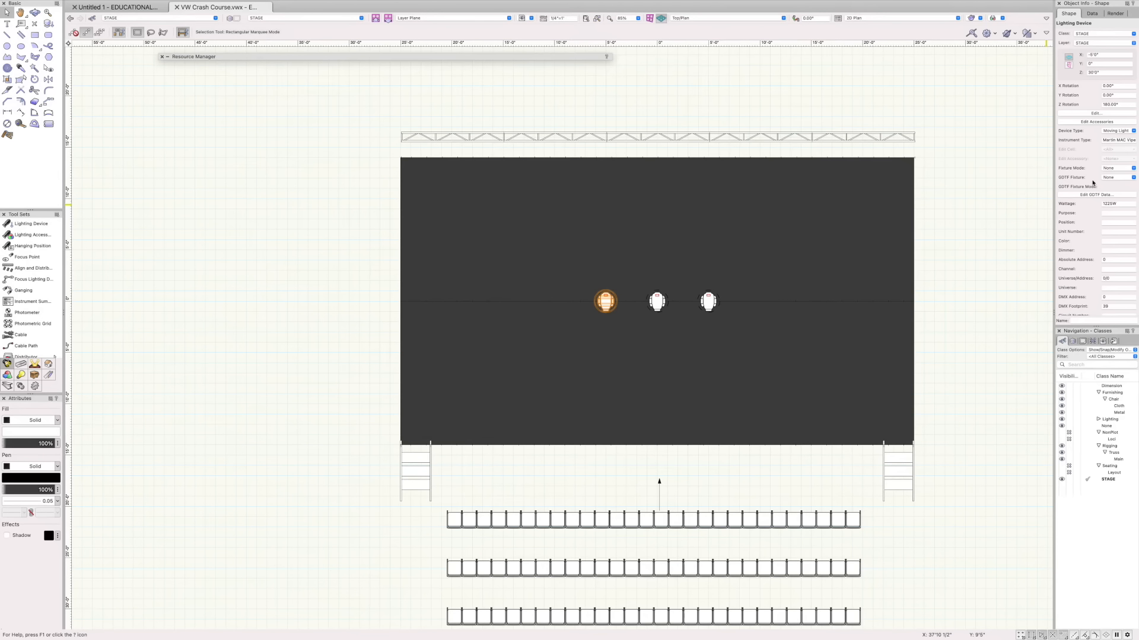
Set the left fixture's Unit Number to 101 and its Universe/Address to 1/1
scroll(1105, 233, down, 3)
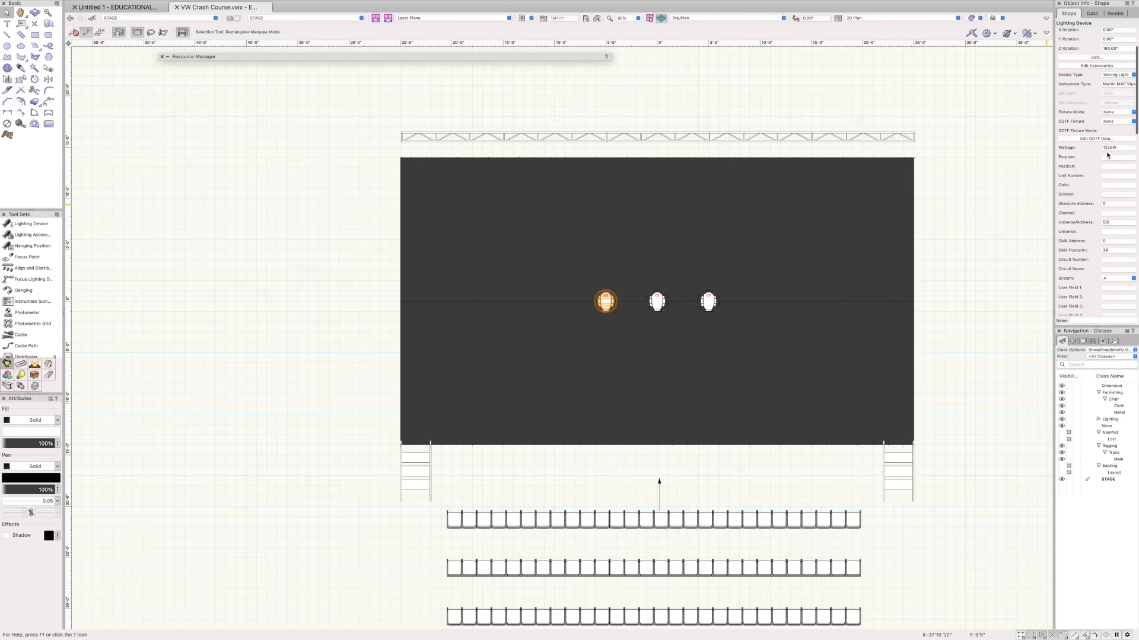
click(1107, 175)
text(101)
key(Return)
click(1110, 204)
click(1116, 222)
text(1/1)
key(Tab)
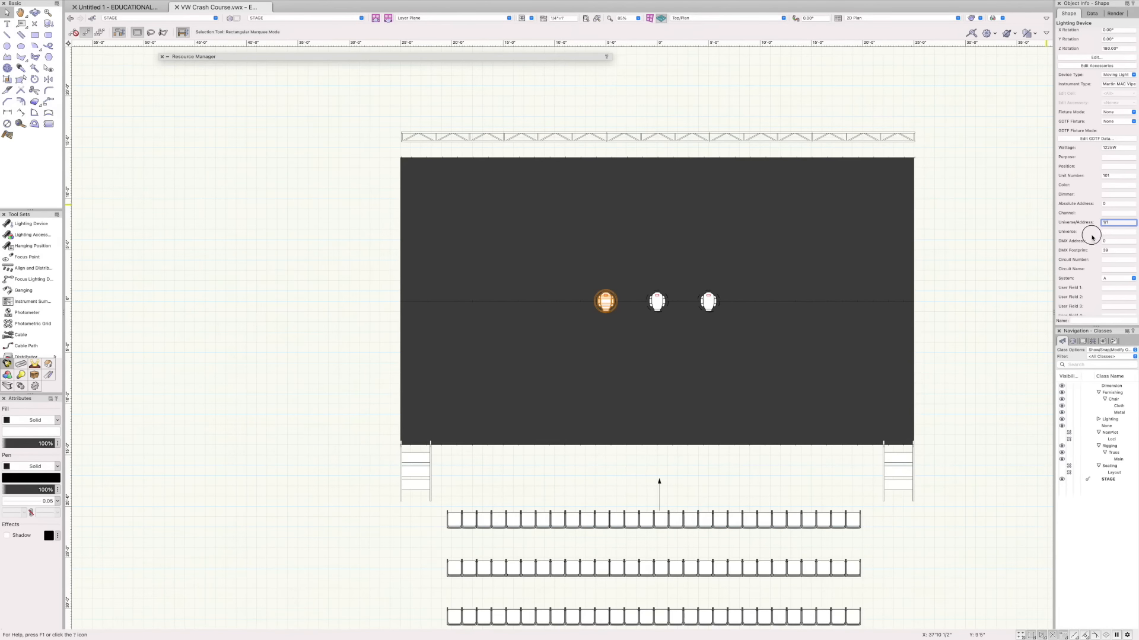
Look through the left fixture's remaining properties, from the DMX fields to the beam and shutter settings
scroll(1113, 252, down, 3)
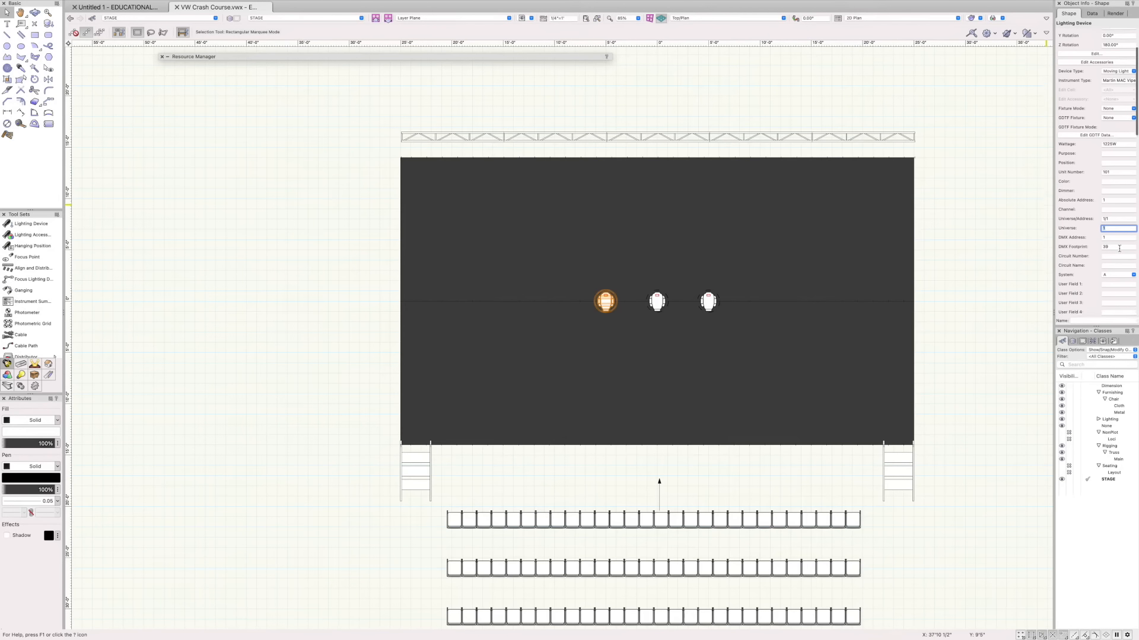
scroll(1115, 241, down, 5)
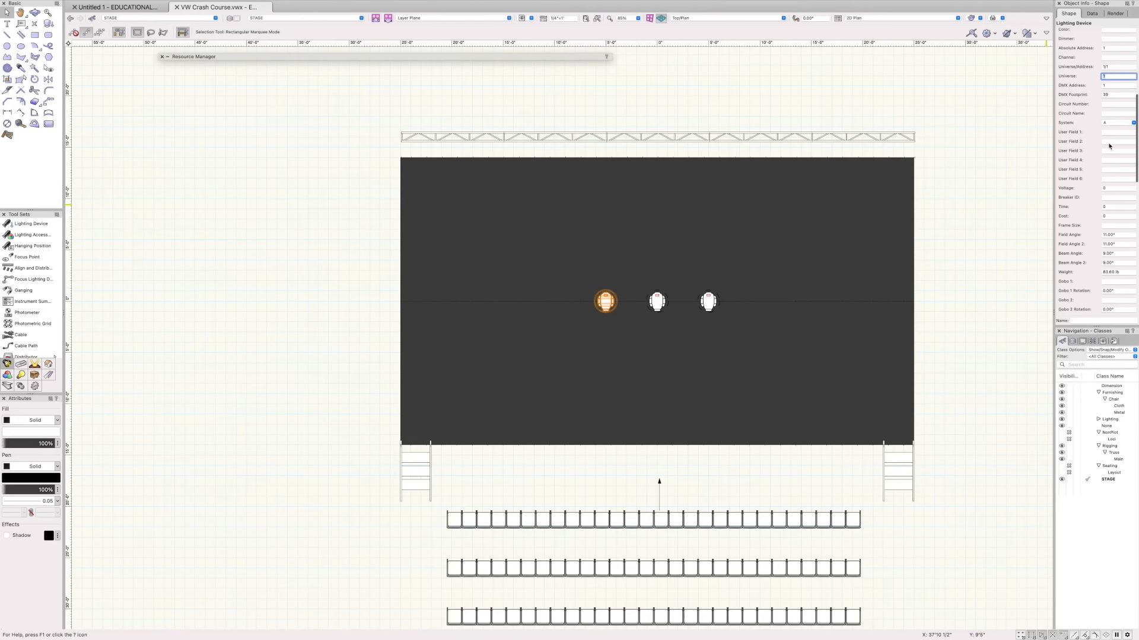
scroll(1112, 178, down, 5)
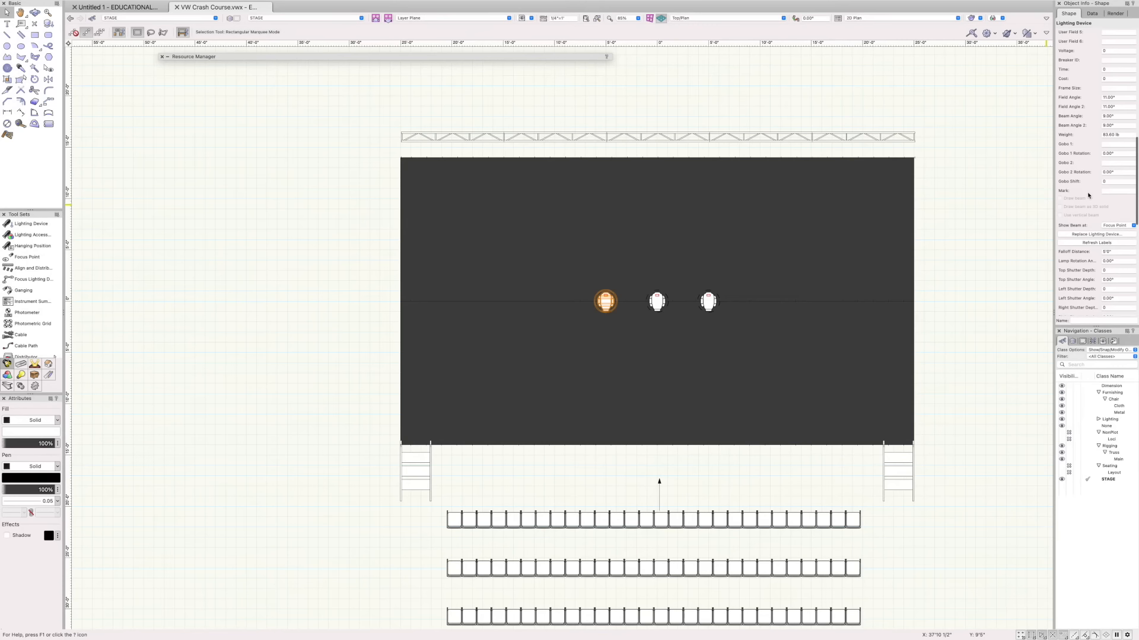
Review the left fixture's shutter, legend, focus, load and power information
scroll(1111, 195, down, 7)
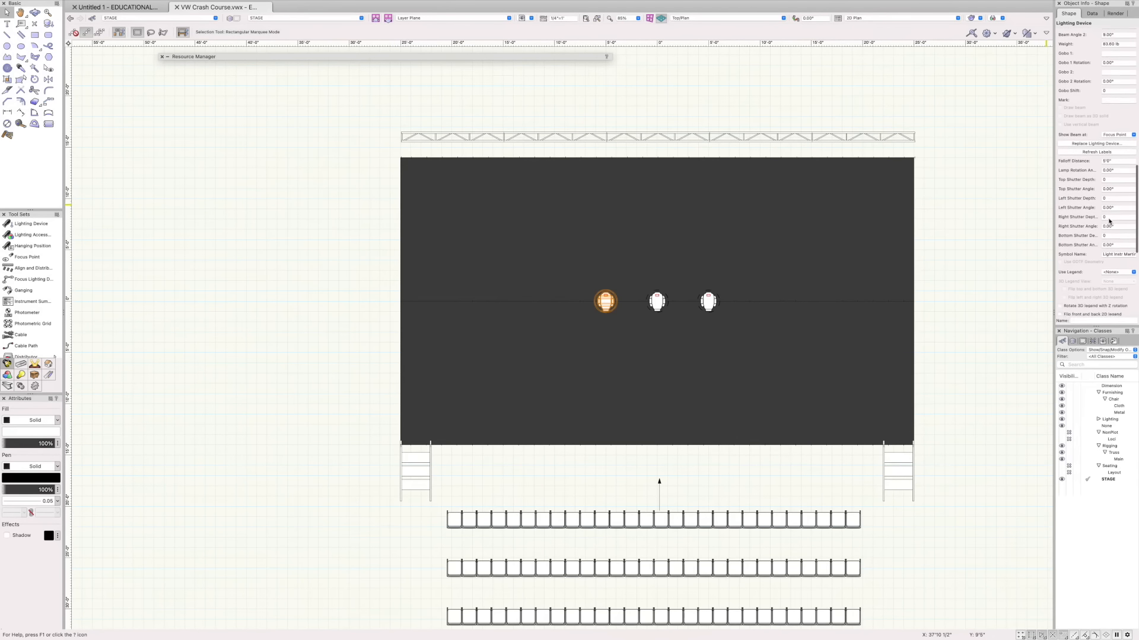
scroll(1109, 221, down, 3)
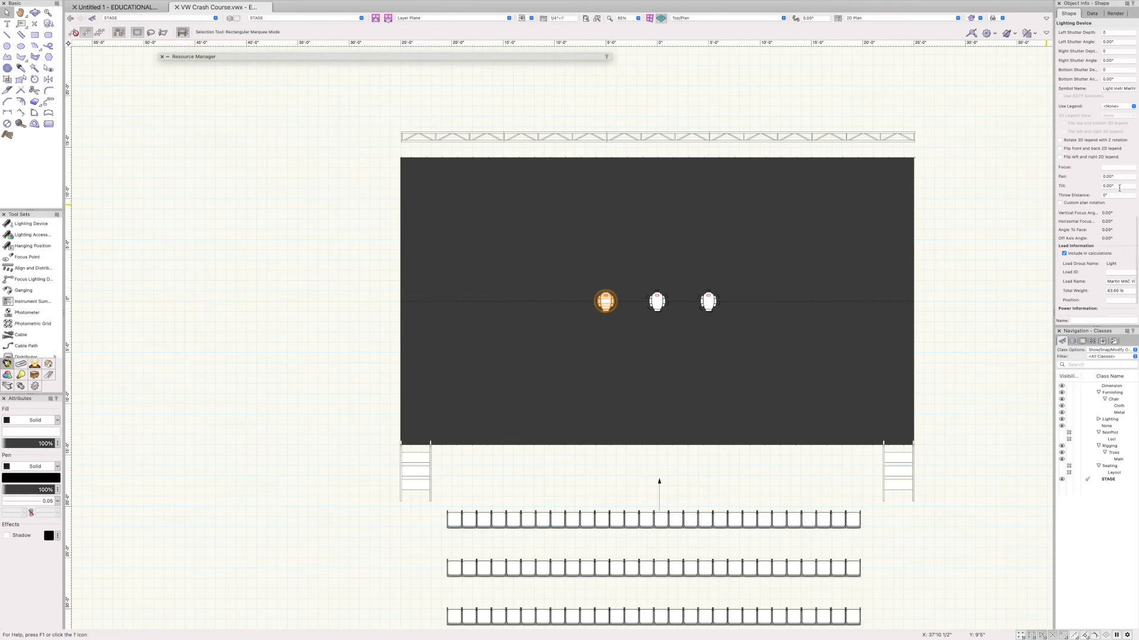
scroll(1112, 214, down, 2)
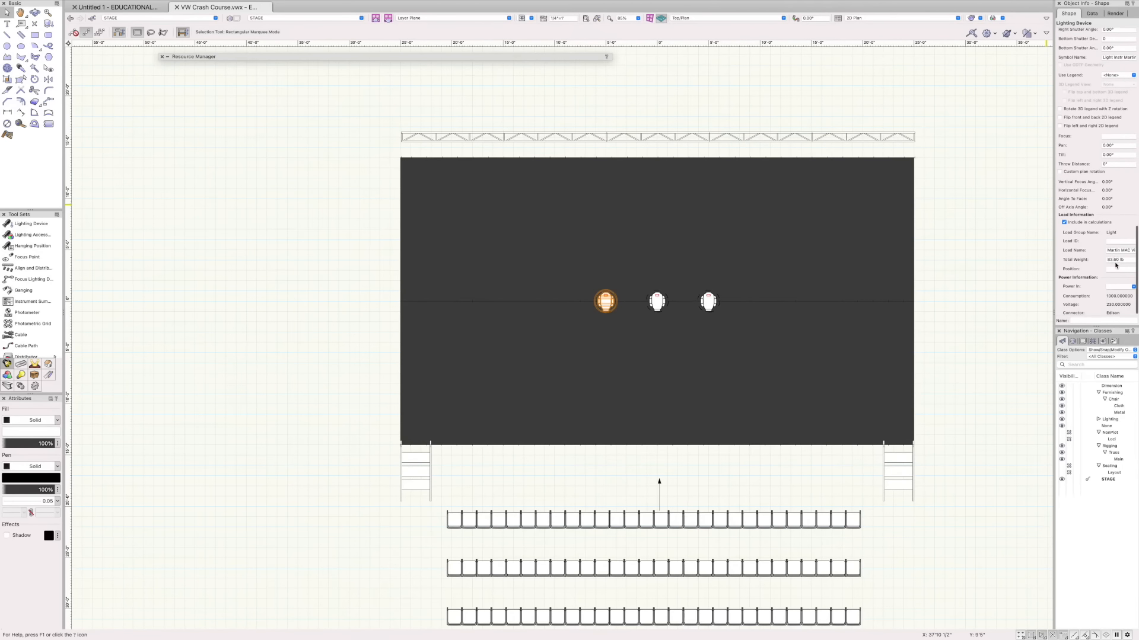
scroll(1108, 263, up, 10)
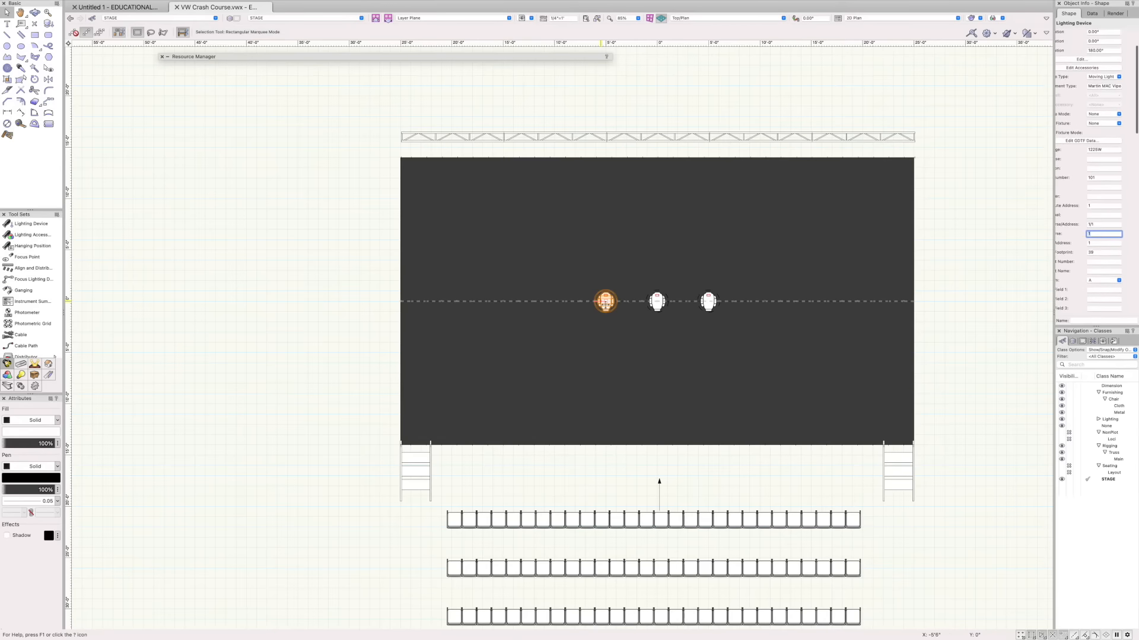
Examine the middle fixture's Lighting Device settings, including light information, shutters, user data, and gobo, color and animation wheels, without changing anything
click(656, 300)
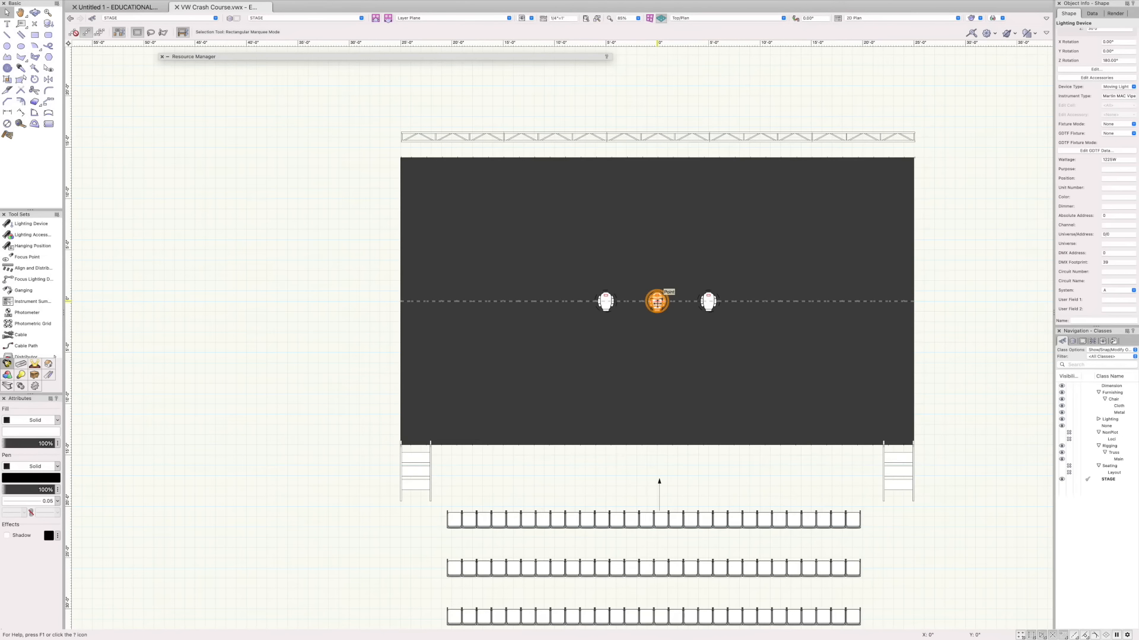
click(605, 301)
click(656, 300)
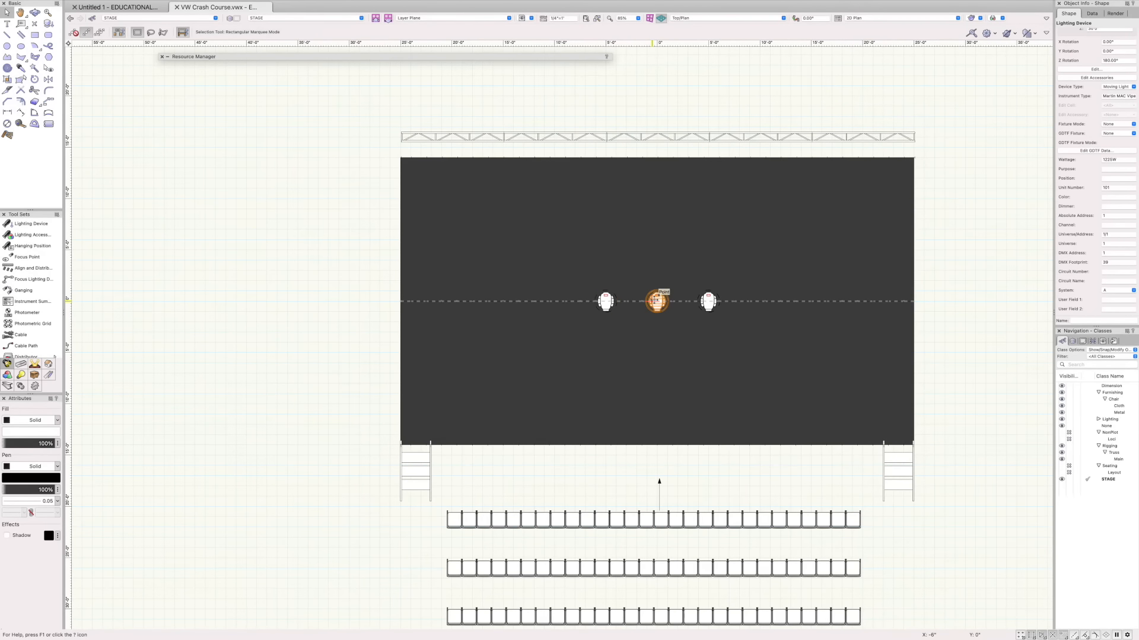
double_click(656, 300)
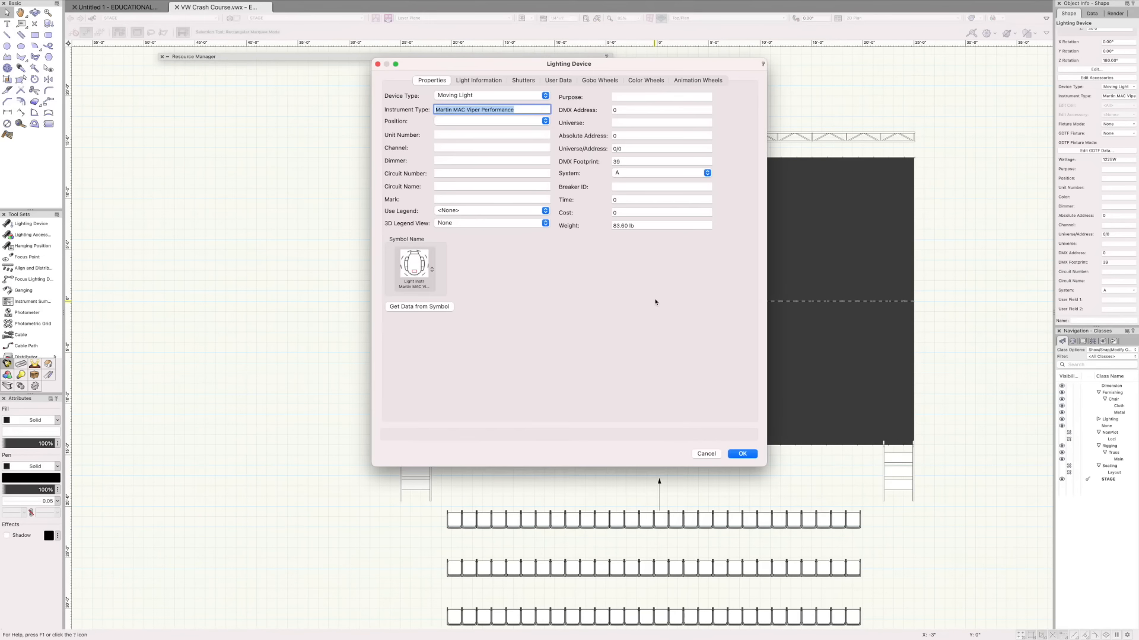
click(484, 83)
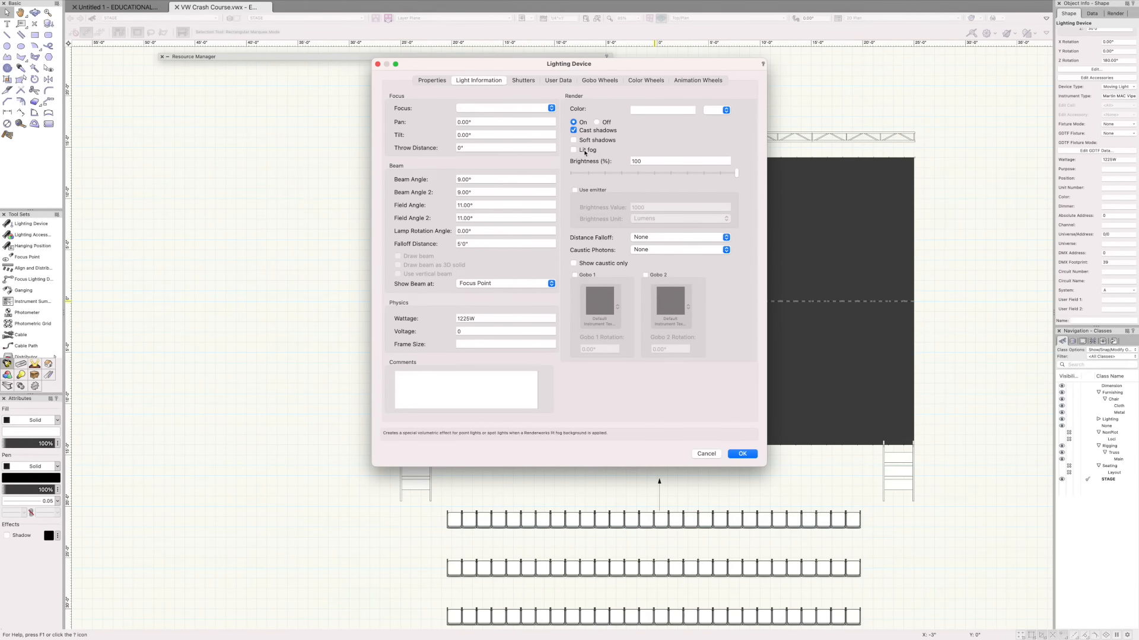
click(522, 81)
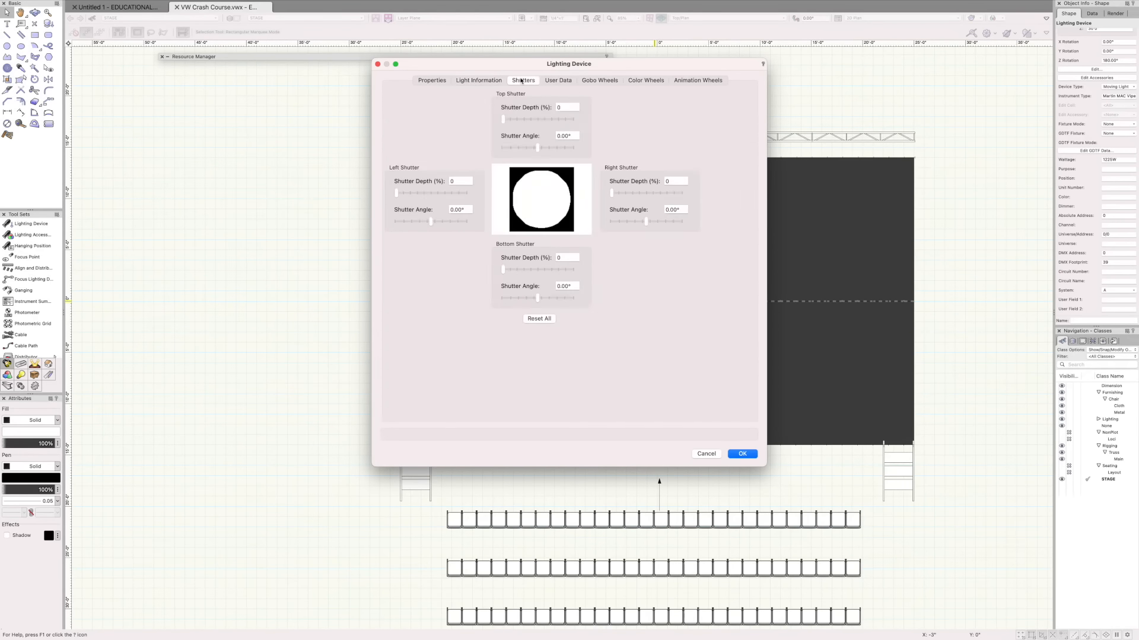
click(558, 81)
click(598, 80)
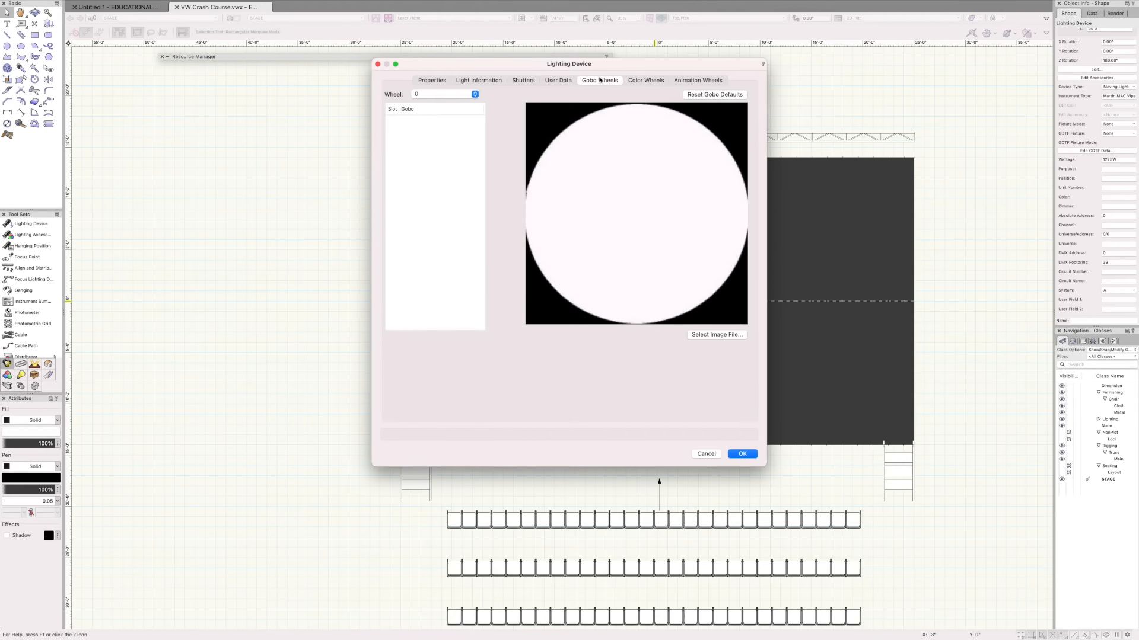
click(647, 82)
click(707, 81)
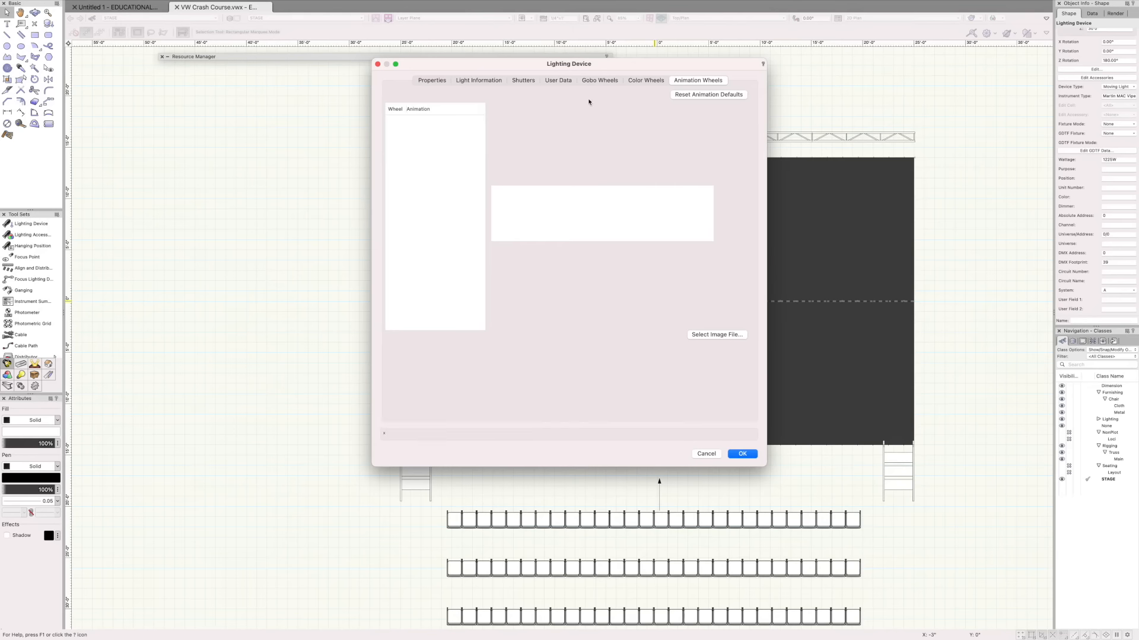
click(611, 83)
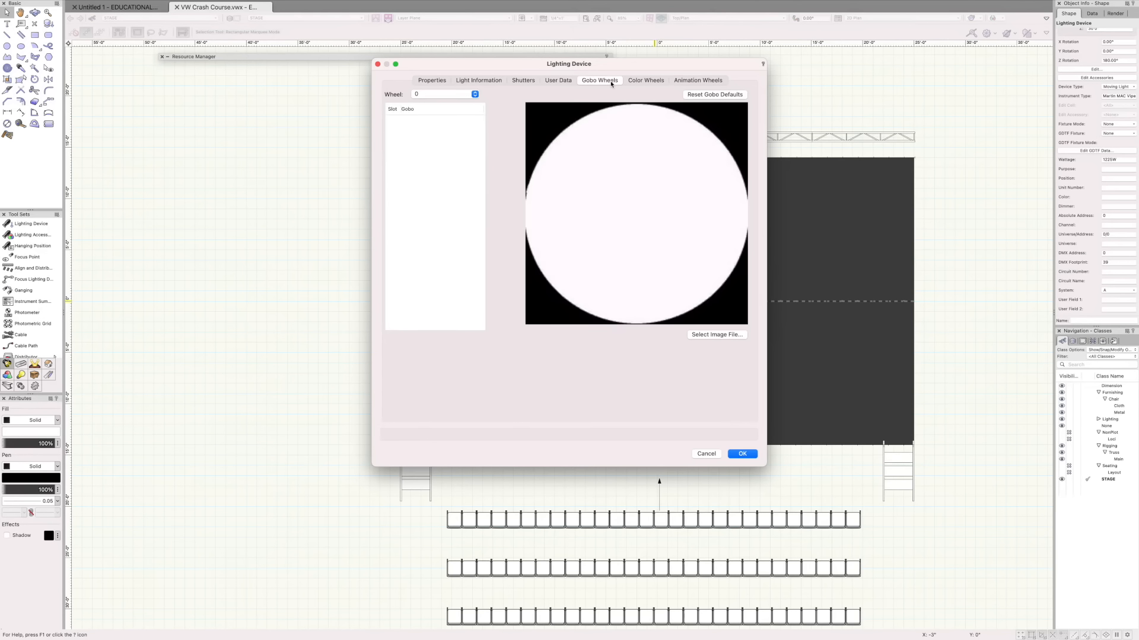
click(433, 80)
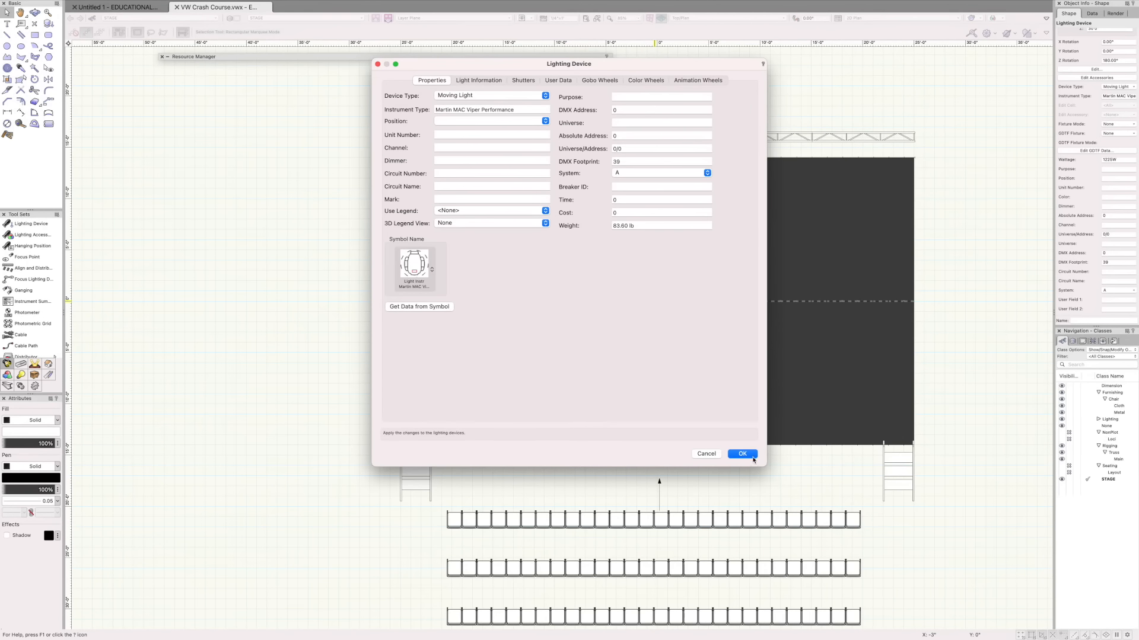
click(705, 454)
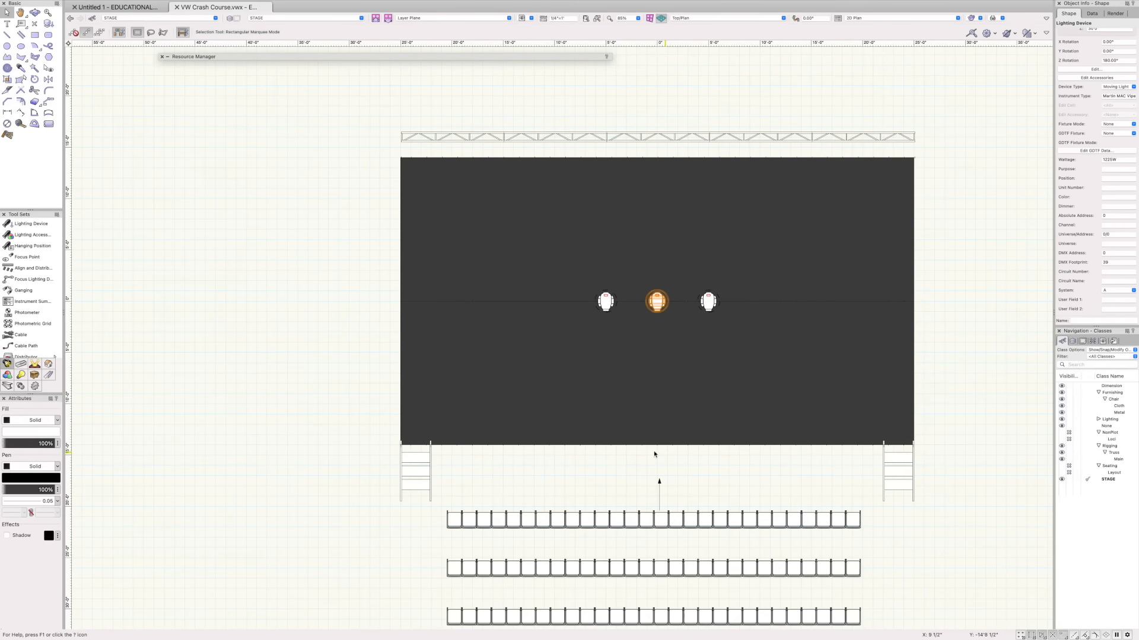
click(978, 348)
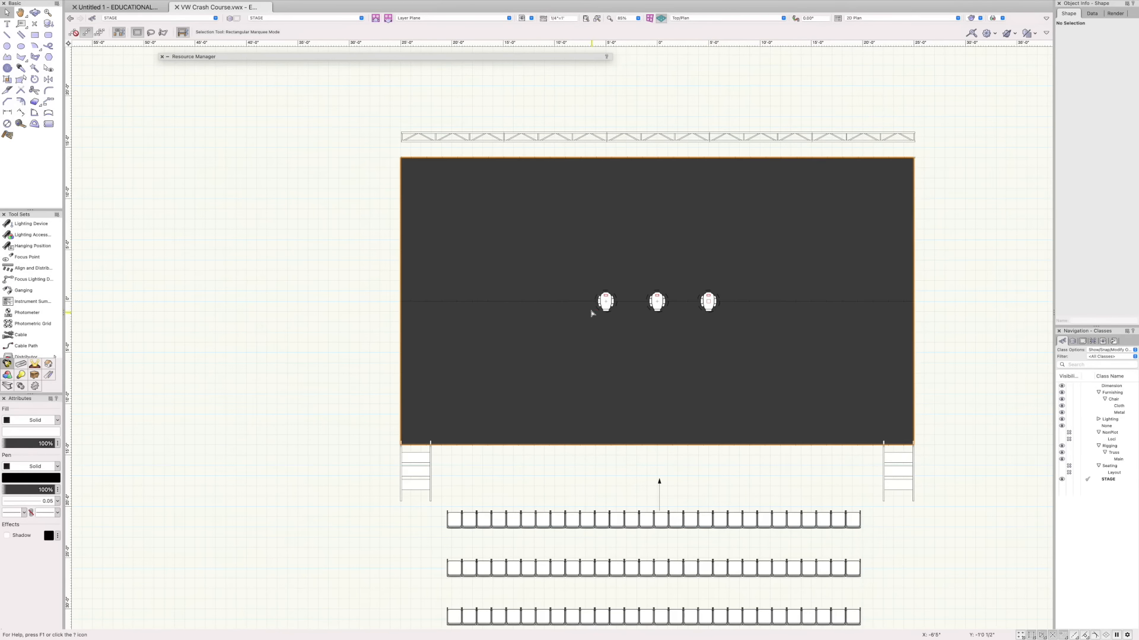
Set Find and Modify to find Moving Light devices whose Instrument Type is Martin MAC Viper Performance
mouse_move(299, 4)
click(197, 5)
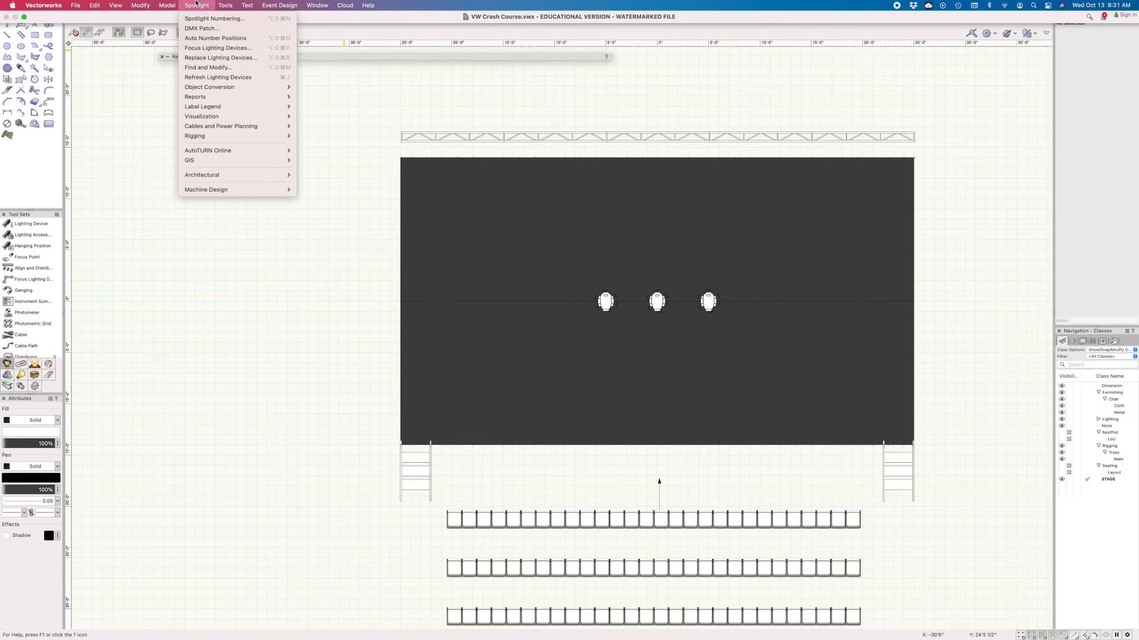
click(229, 67)
drag(519, 117, 600, 102)
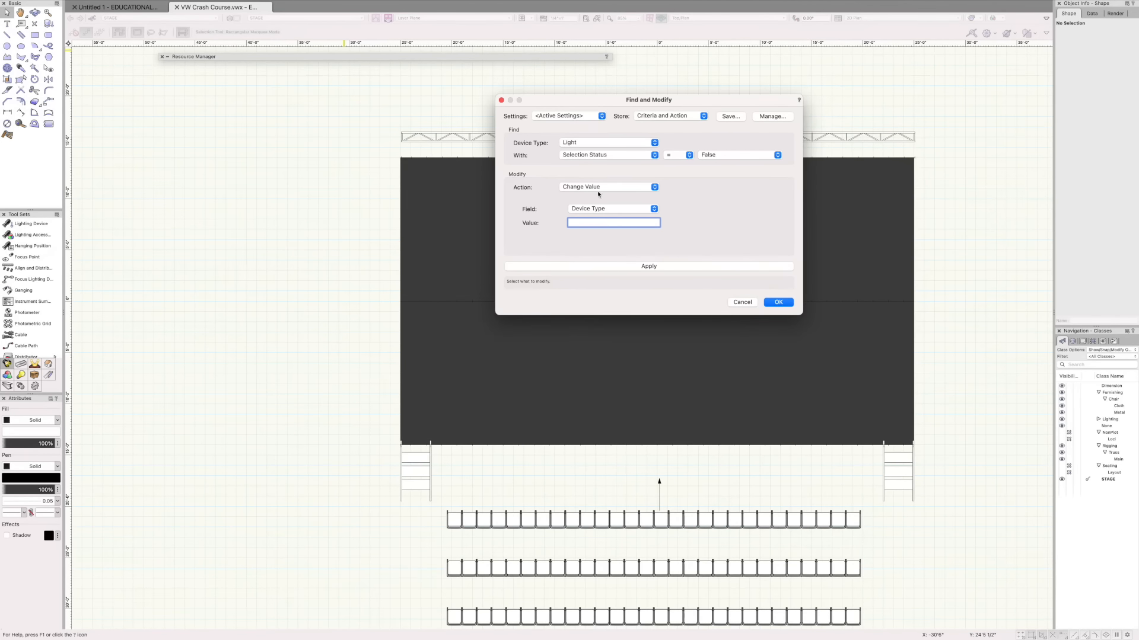
click(602, 143)
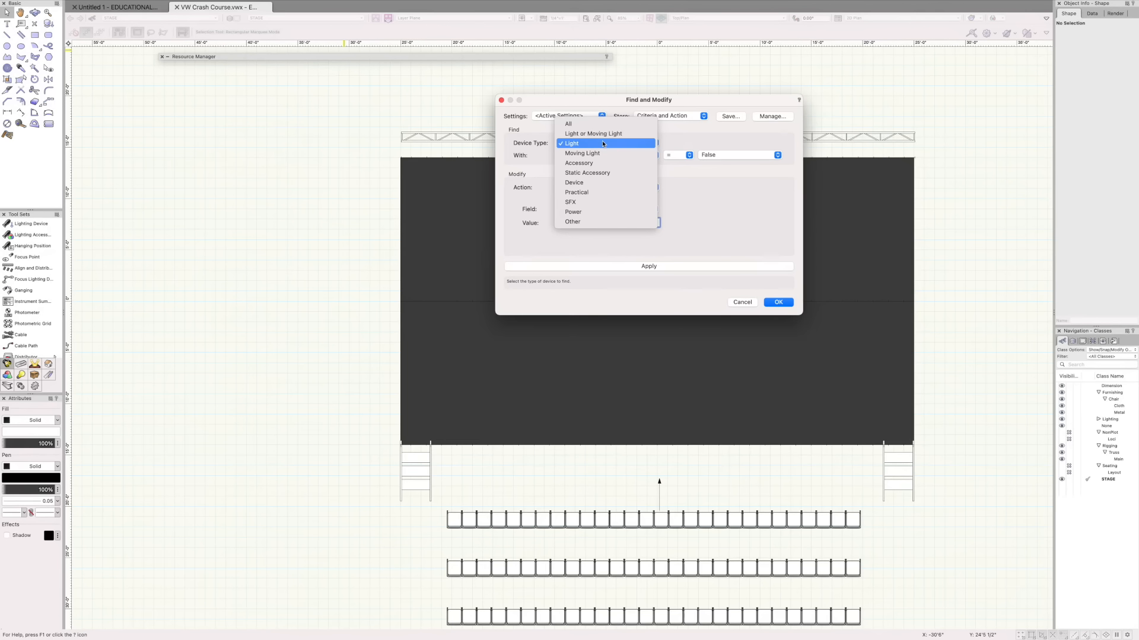
click(605, 152)
click(633, 156)
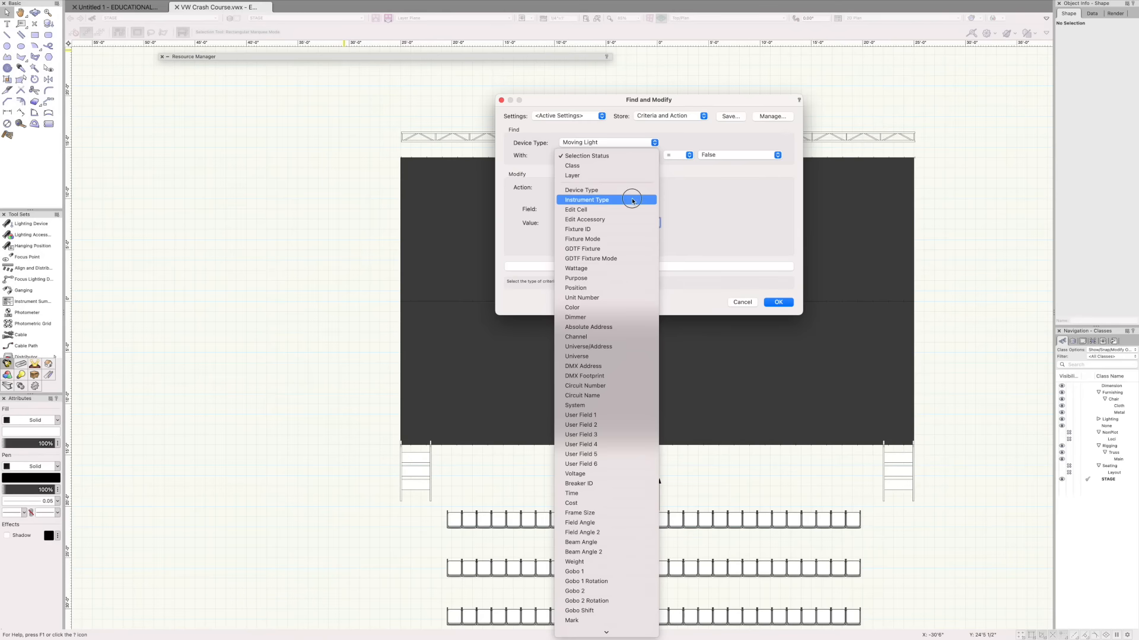
click(586, 200)
click(740, 155)
click(741, 166)
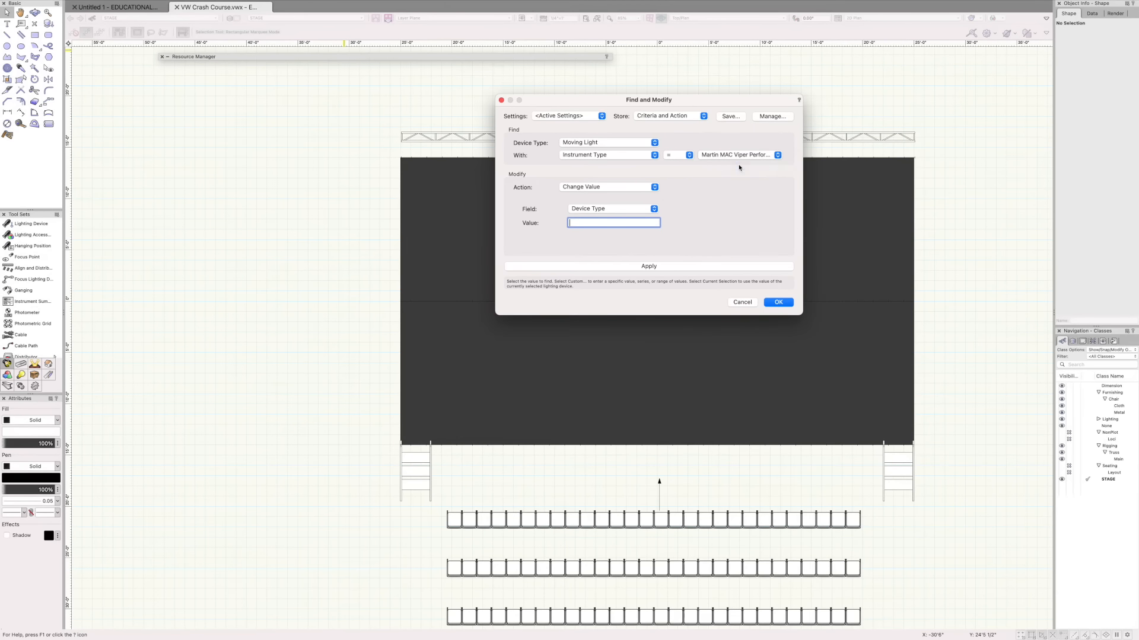
Try the Change Value action on the Instrument Type field, check the other available actions, and cancel Find and Modify
click(592, 189)
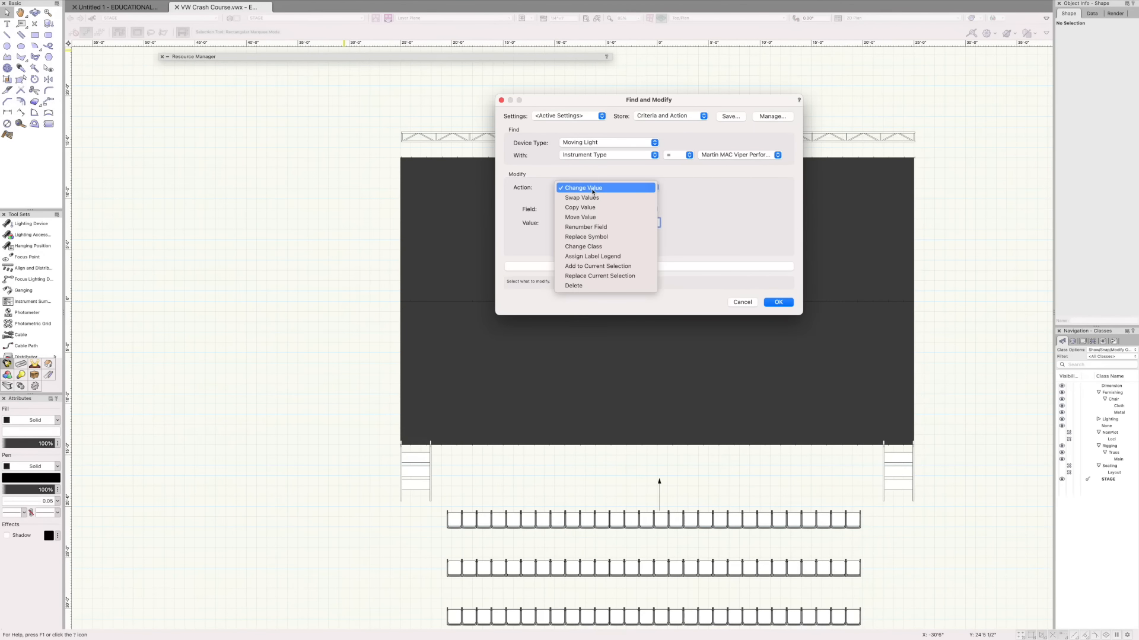
click(591, 190)
click(592, 210)
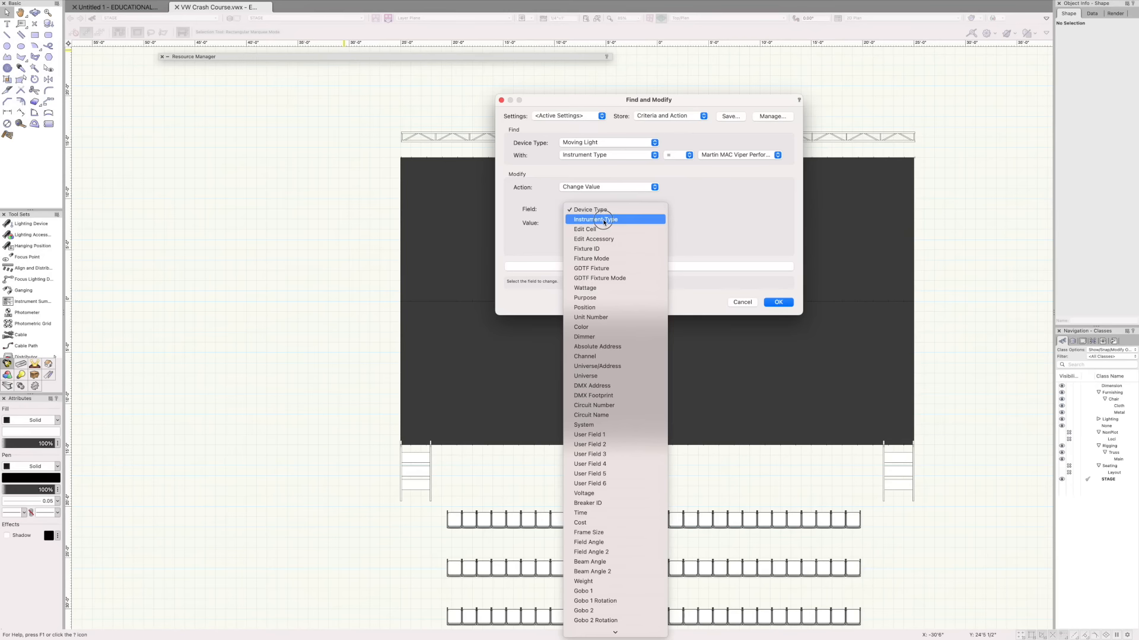
click(603, 209)
click(627, 188)
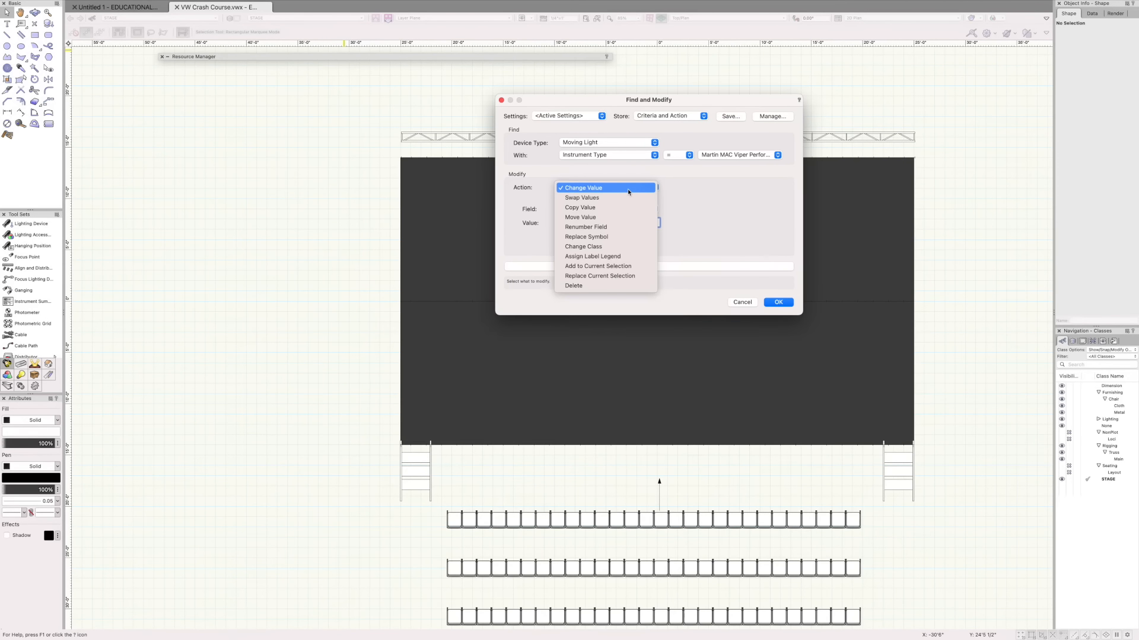
click(643, 191)
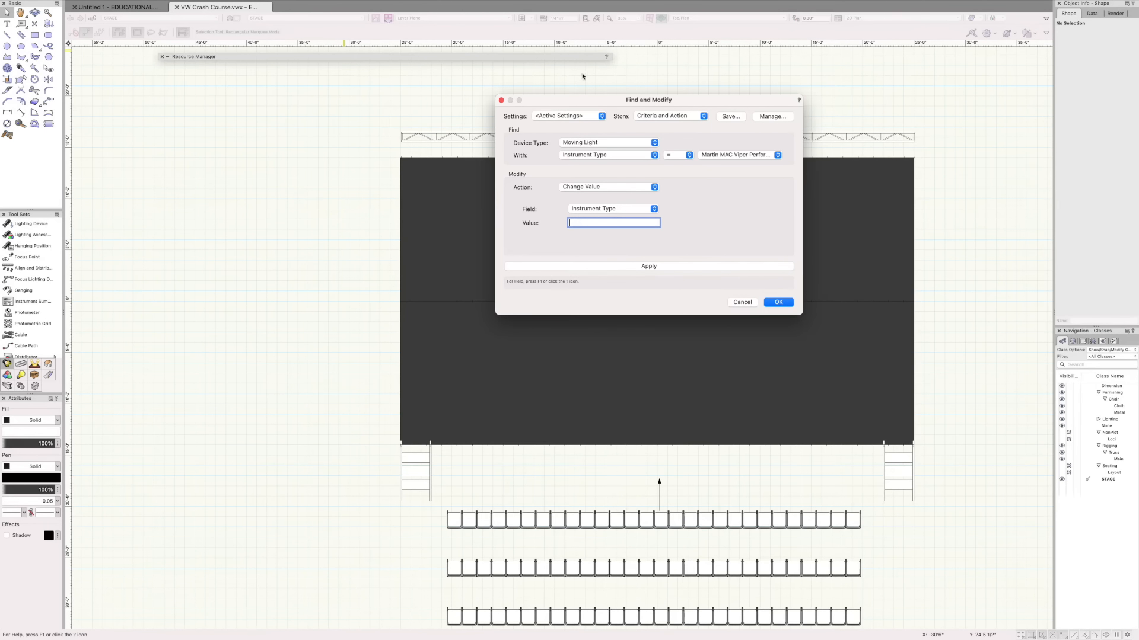
click(742, 302)
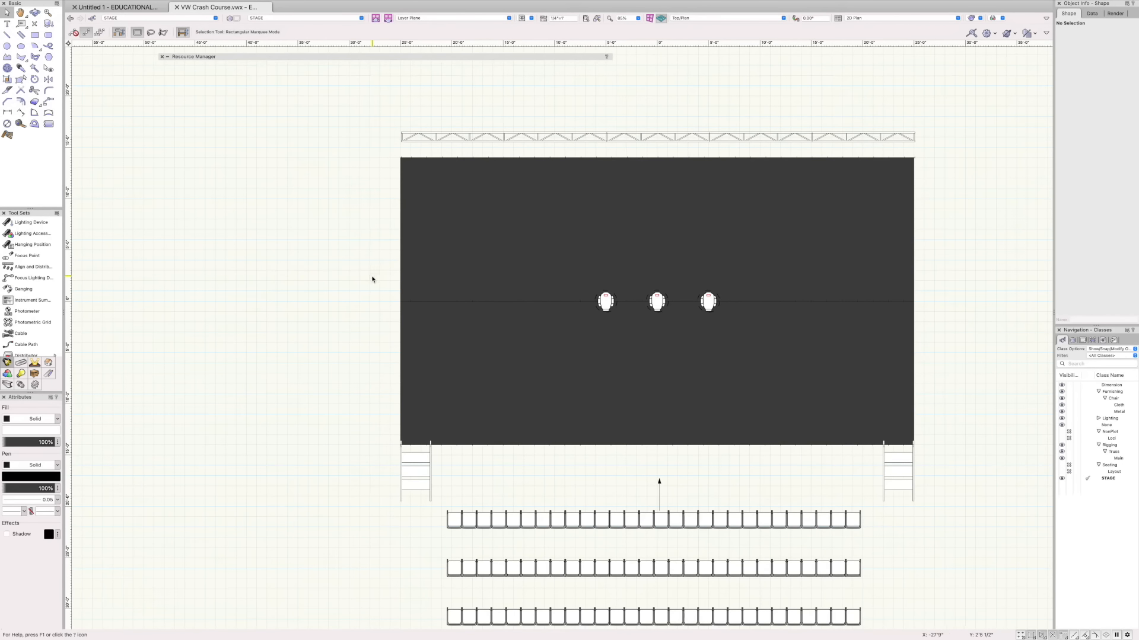
Create a new design layer named 2nd E, accepting its default properties
click(319, 17)
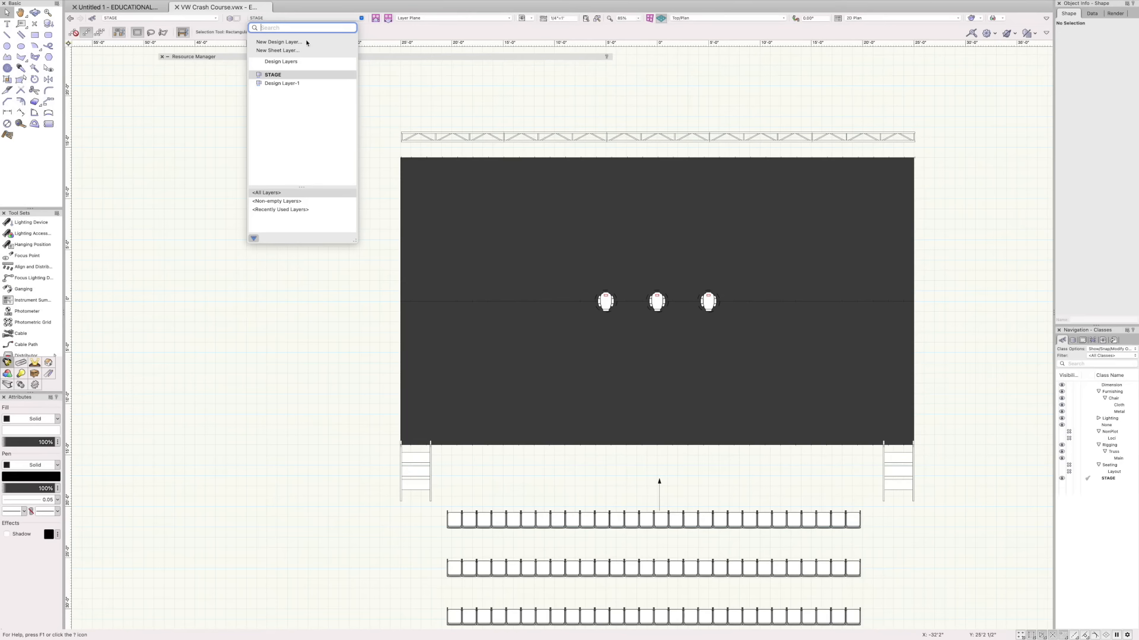
click(436, 81)
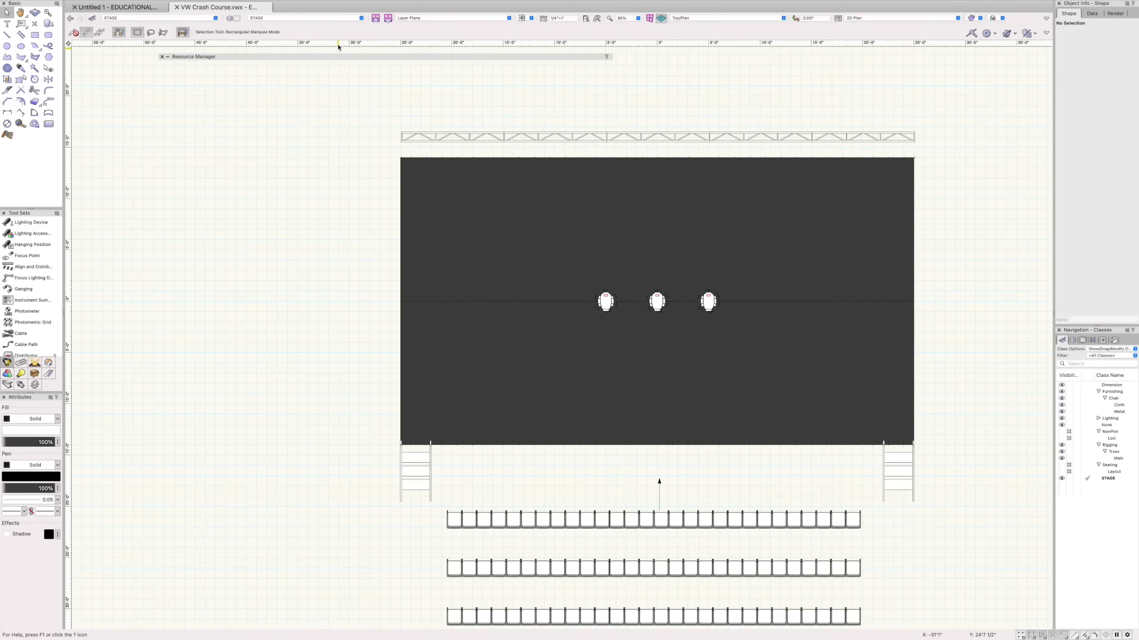
click(339, 18)
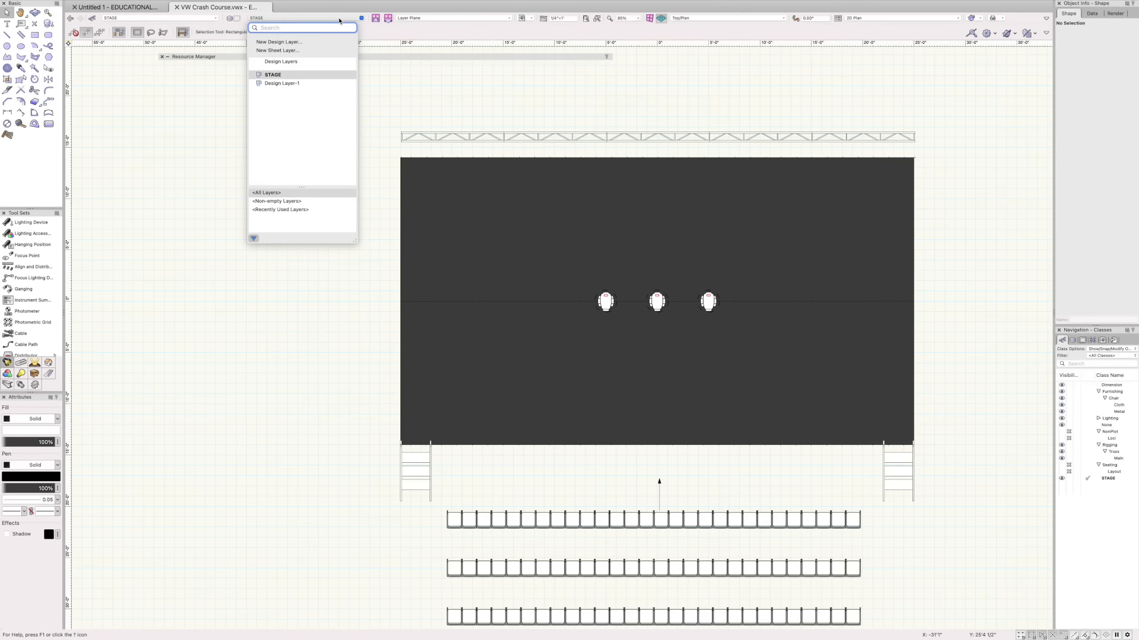
click(340, 20)
click(266, 18)
click(278, 42)
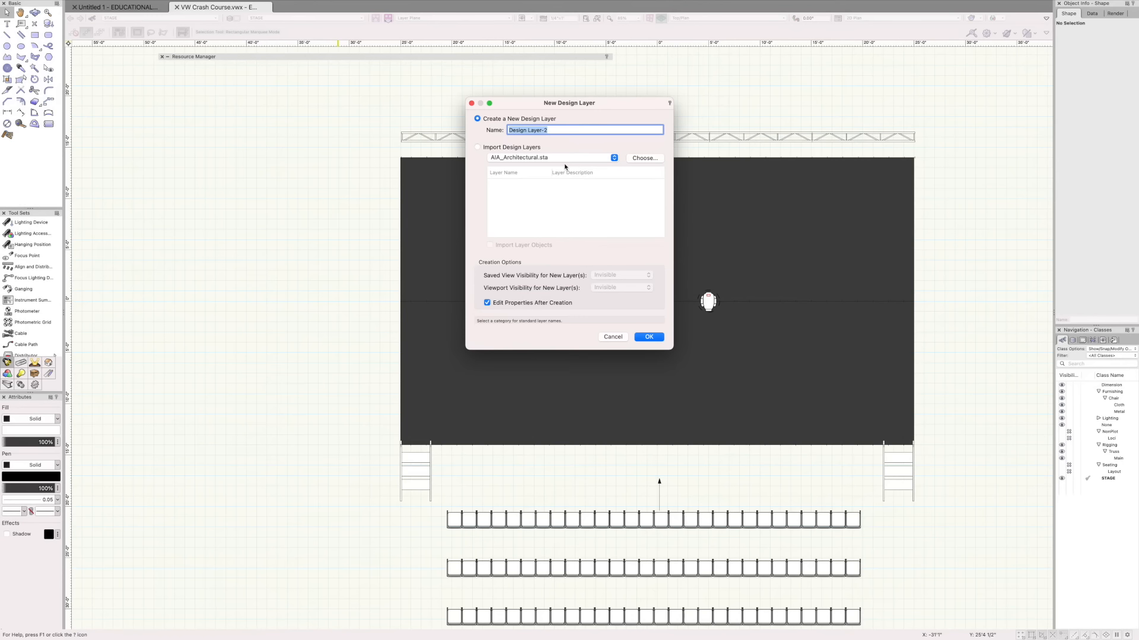
text(2nd E)
click(649, 337)
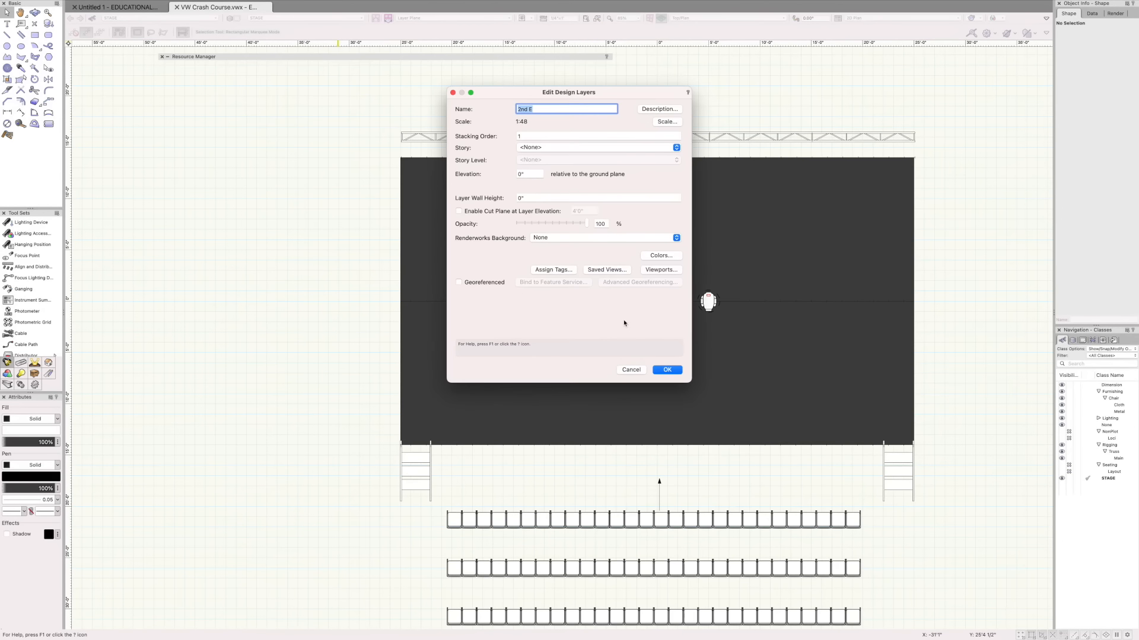
click(667, 370)
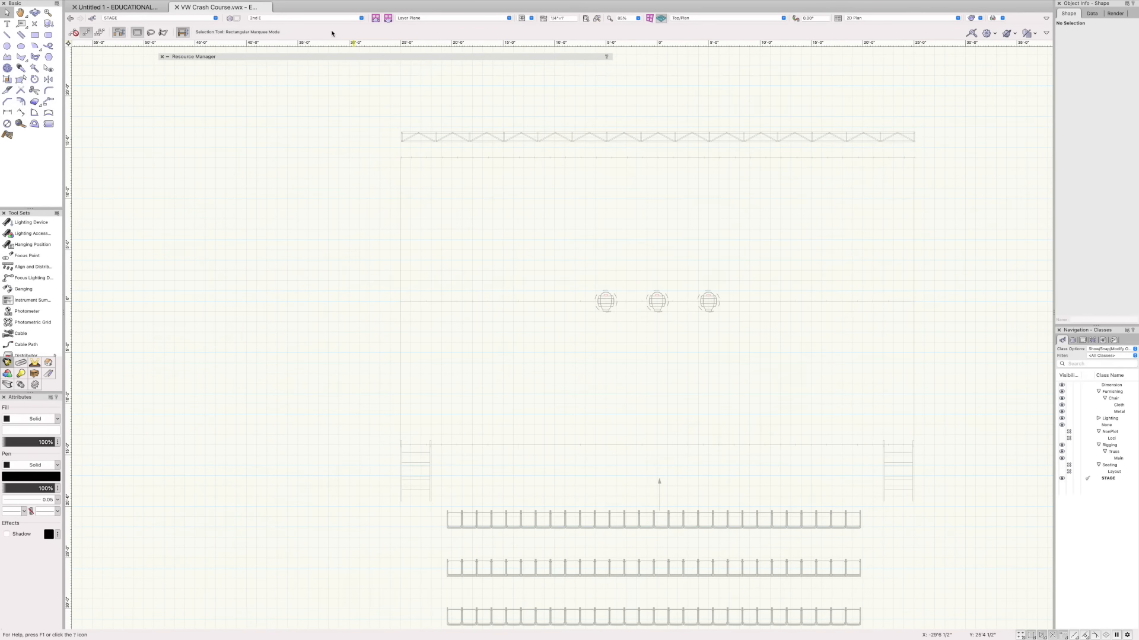
Activate the STAGE layer and reassign the mid-stage pipe and its three fixtures to the 2nd E design layer
click(292, 19)
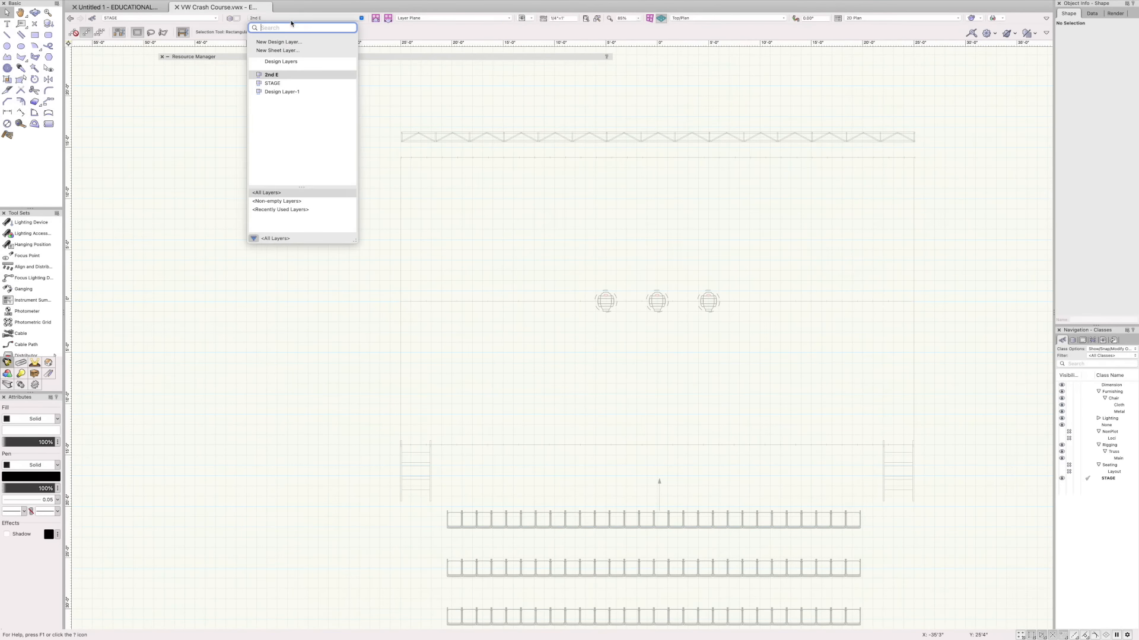
click(296, 87)
drag(372, 267, 947, 355)
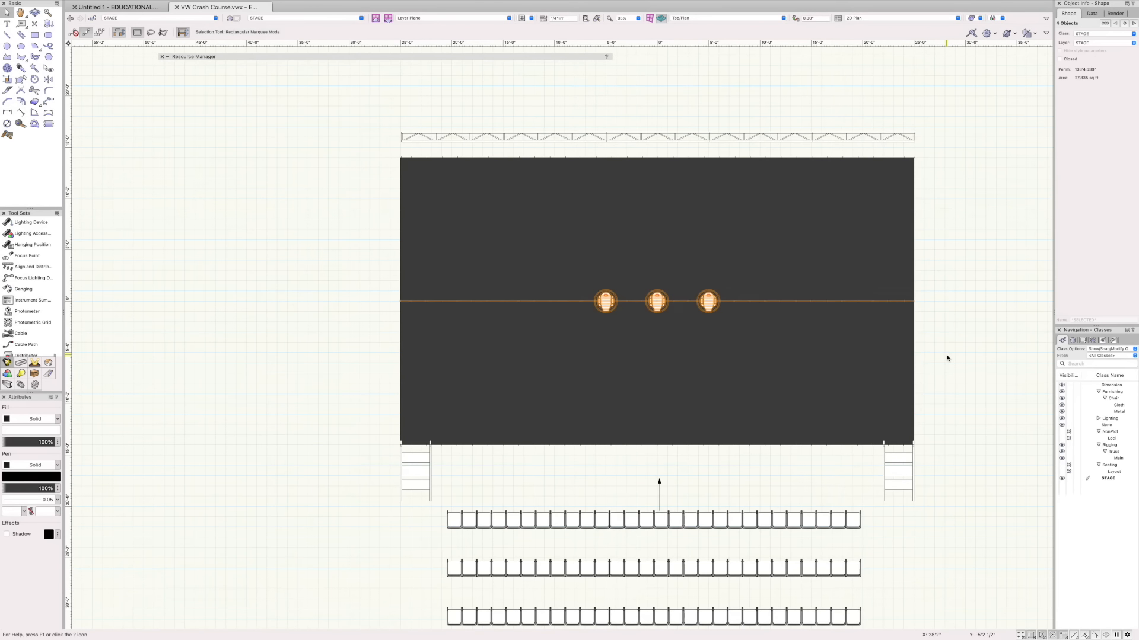
click(1097, 44)
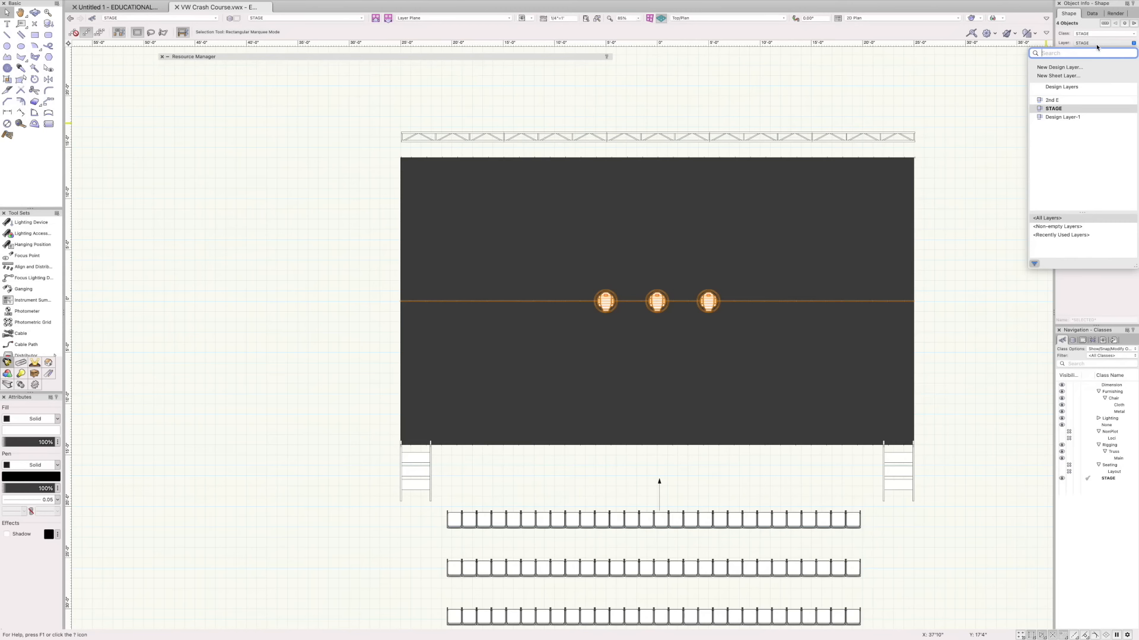
click(1097, 44)
click(1098, 44)
click(1099, 44)
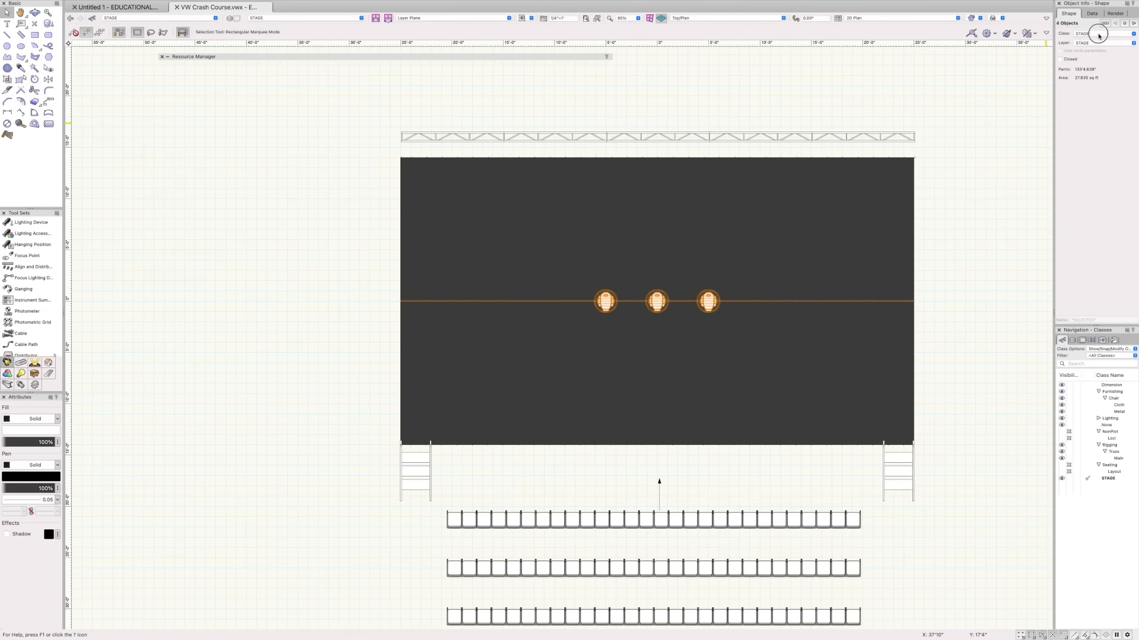
click(1100, 44)
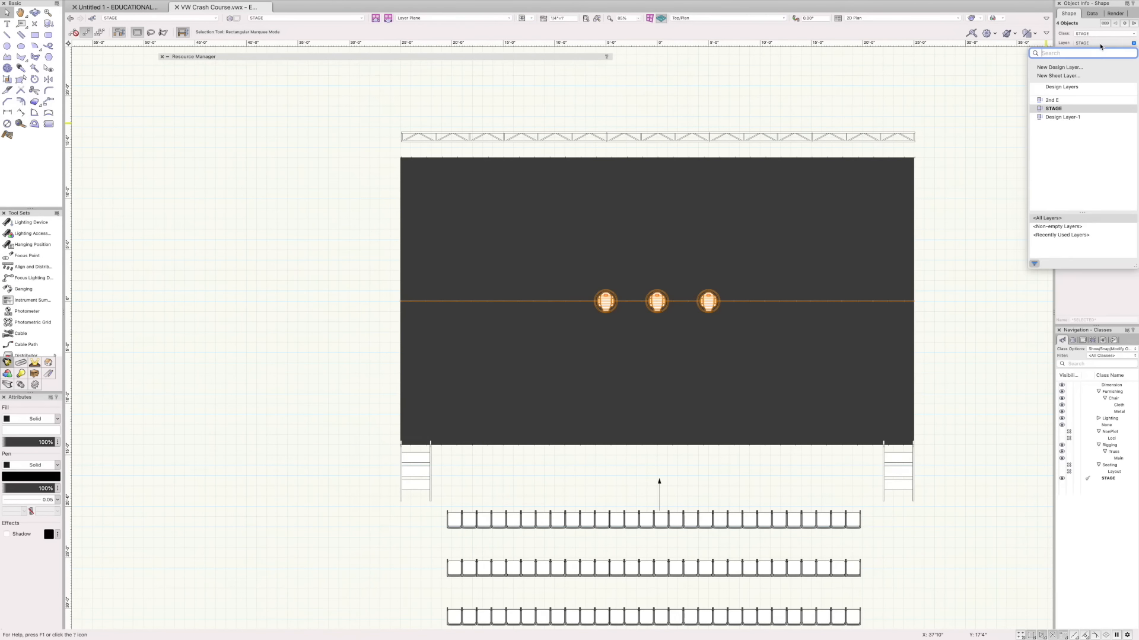
click(1069, 100)
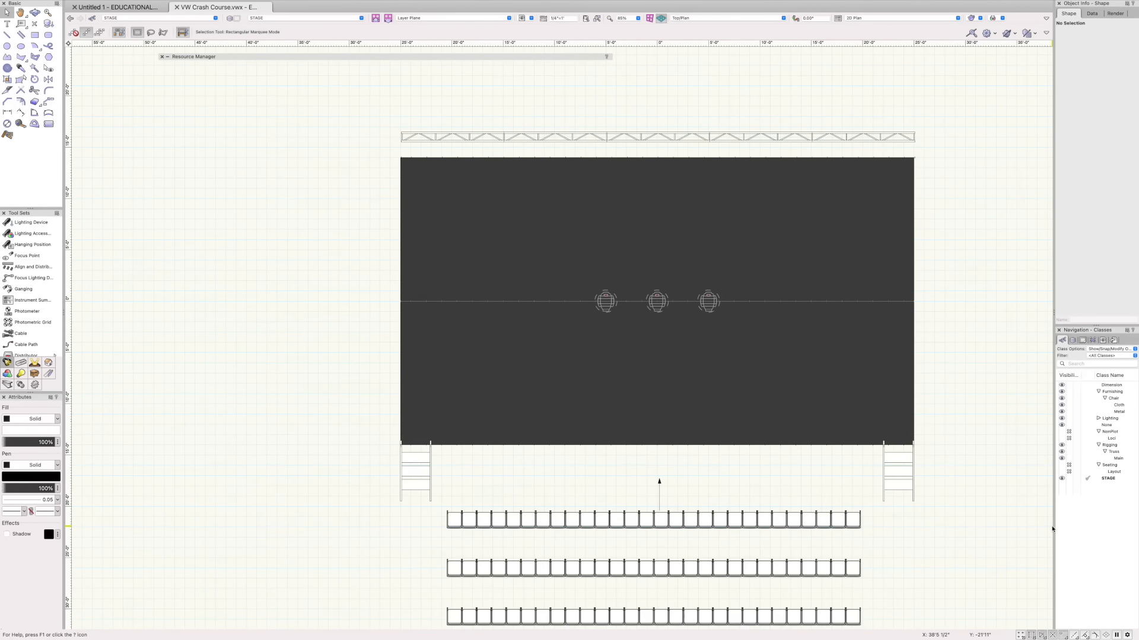
Make 2nd E the active design layer and clear the selection
click(339, 18)
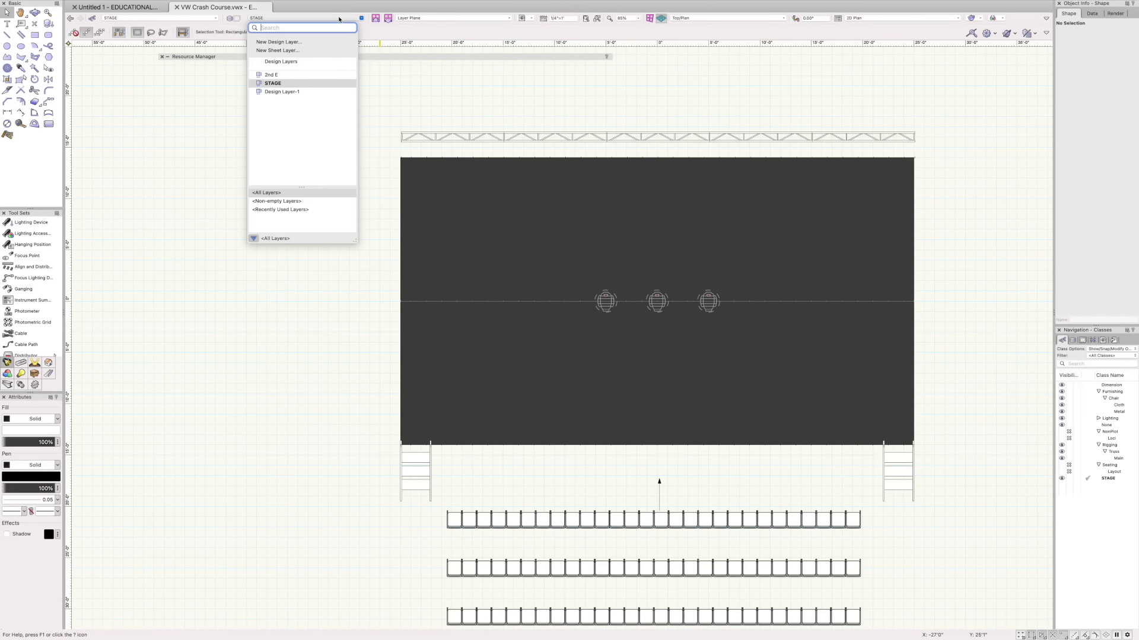
click(306, 76)
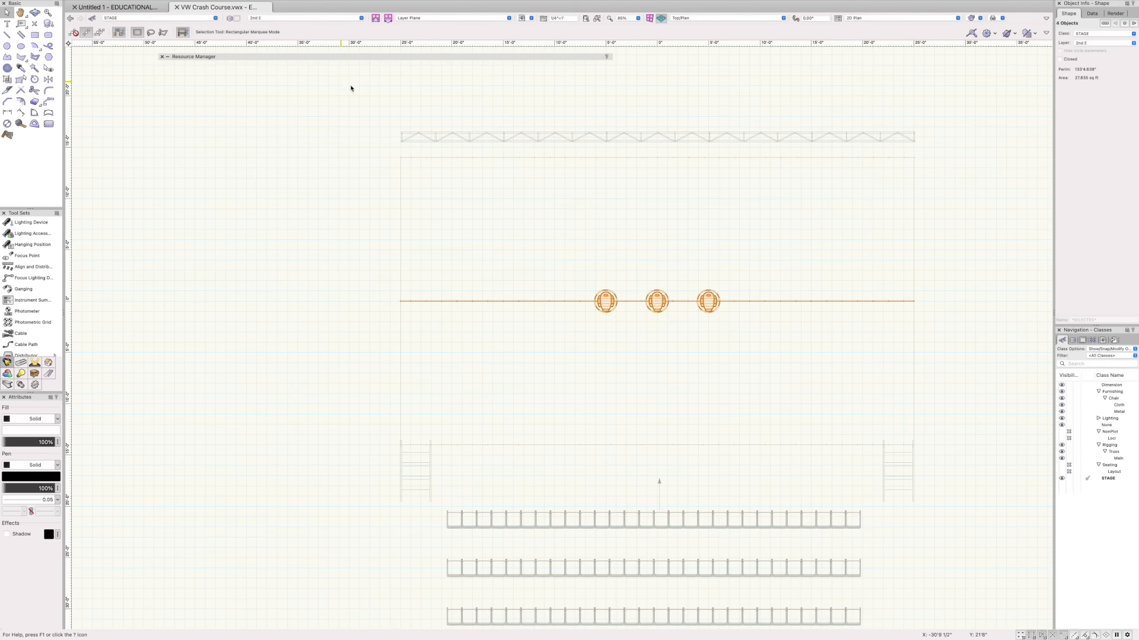
click(310, 164)
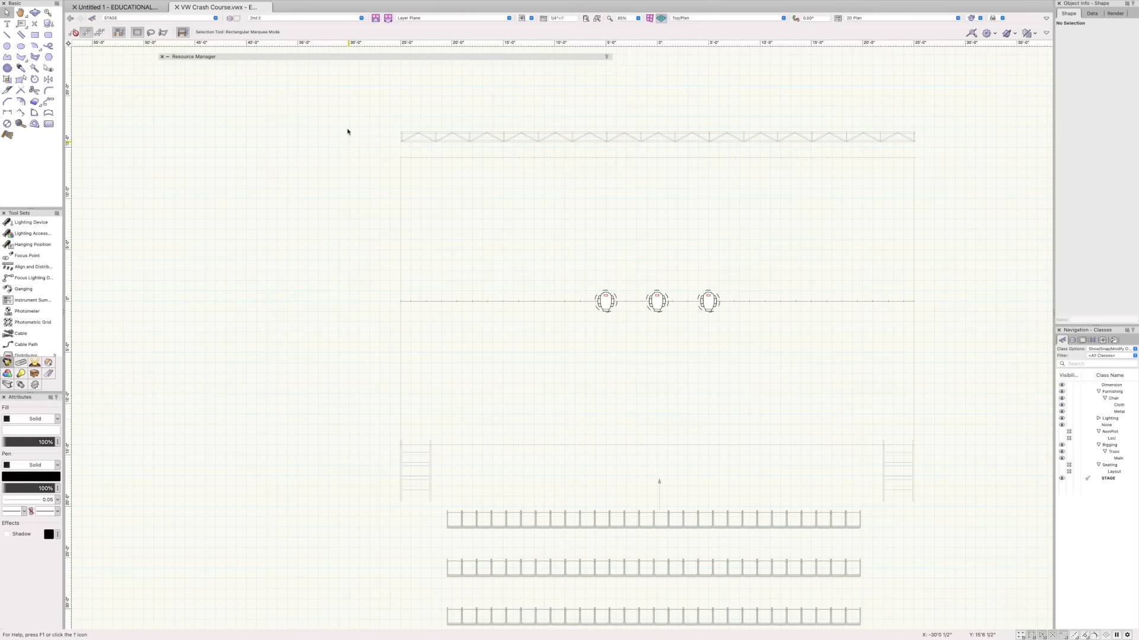
Create a new sheet layer titled COVER, keeping sheet number Sht-1 and the default properties
click(311, 18)
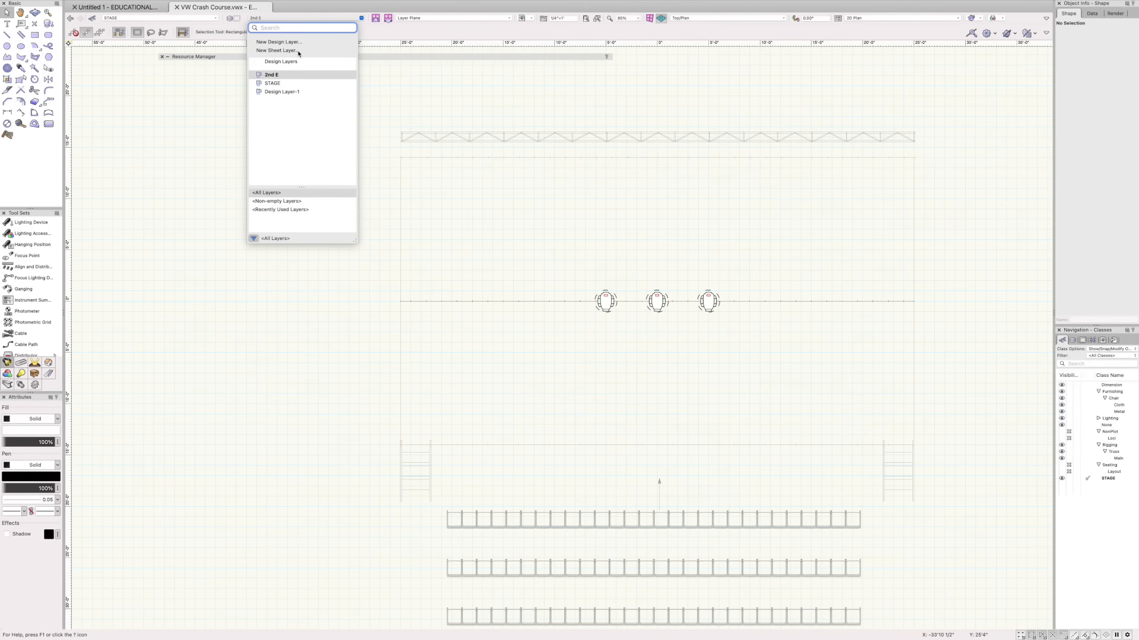
click(279, 50)
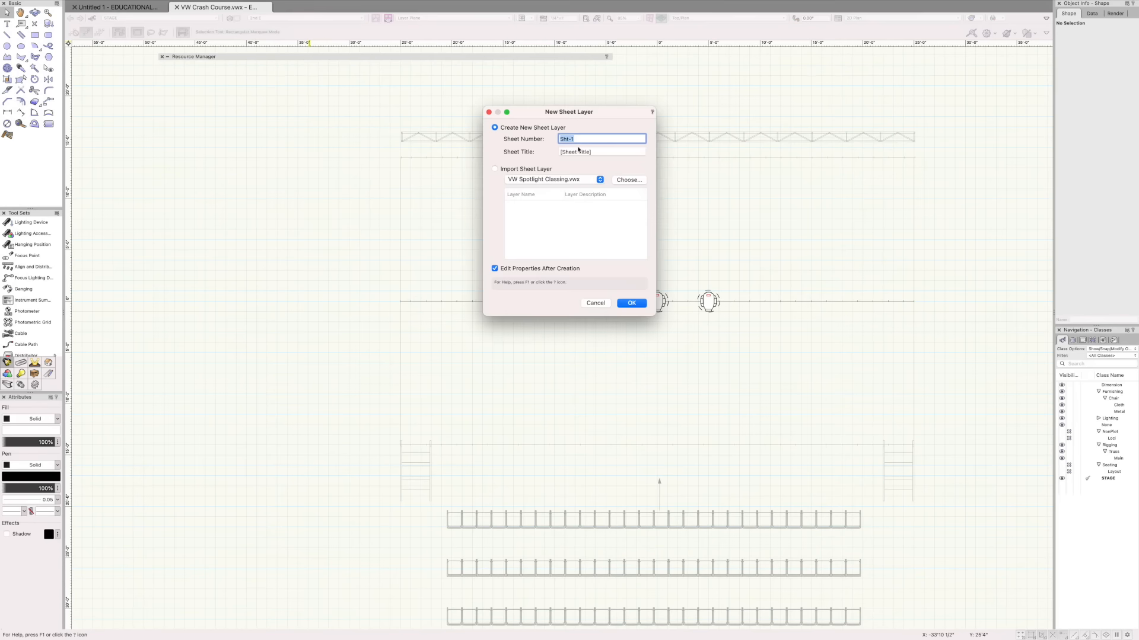
click(553, 152)
text(COVER)
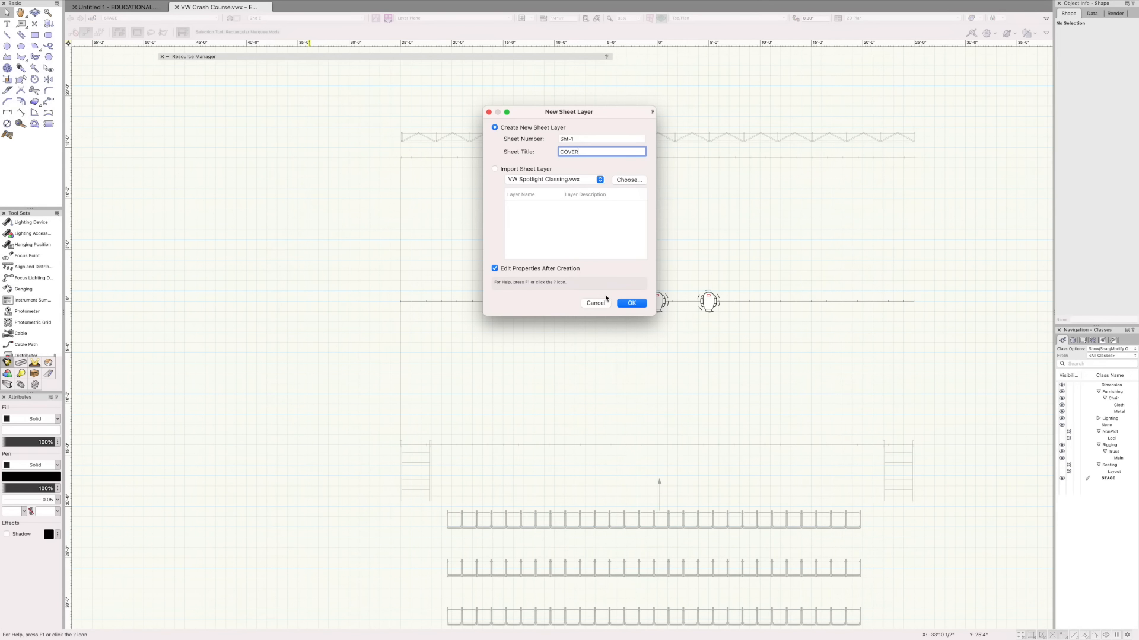
click(639, 304)
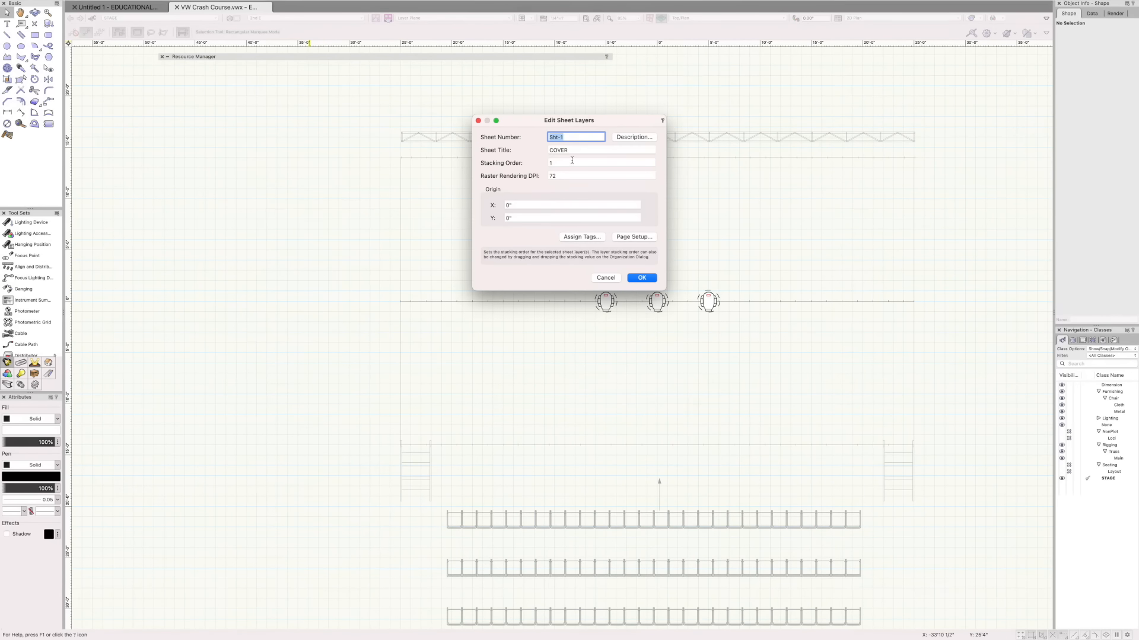
click(646, 279)
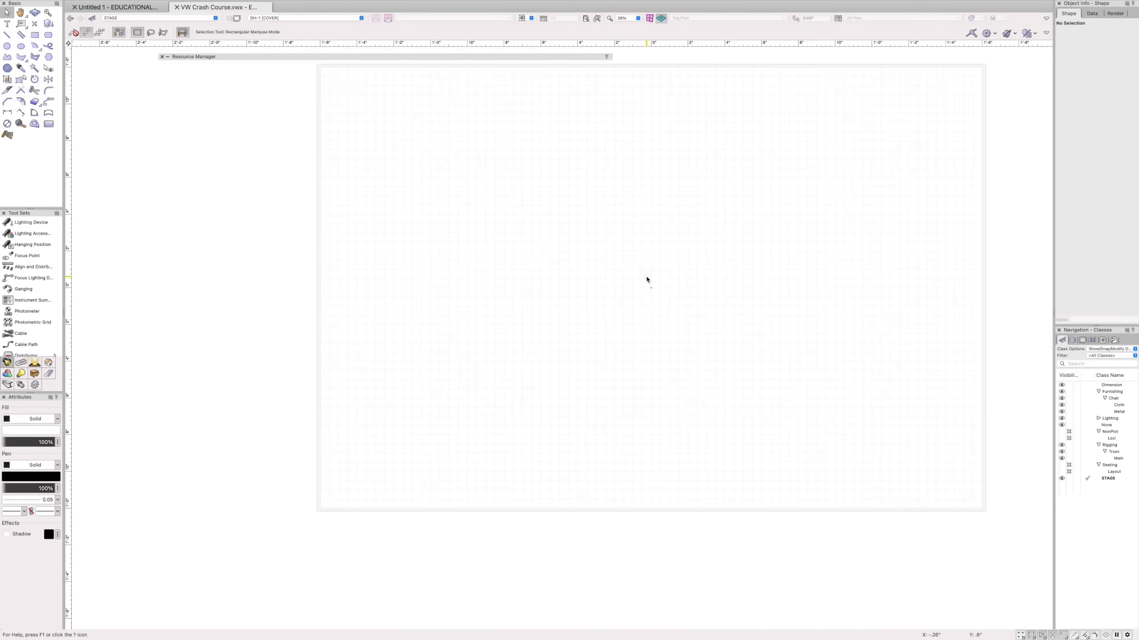
Start inserting a title block border at the center of the COVER sheet with the Title Block Border tool
middle_drag(716, 166, 696, 229)
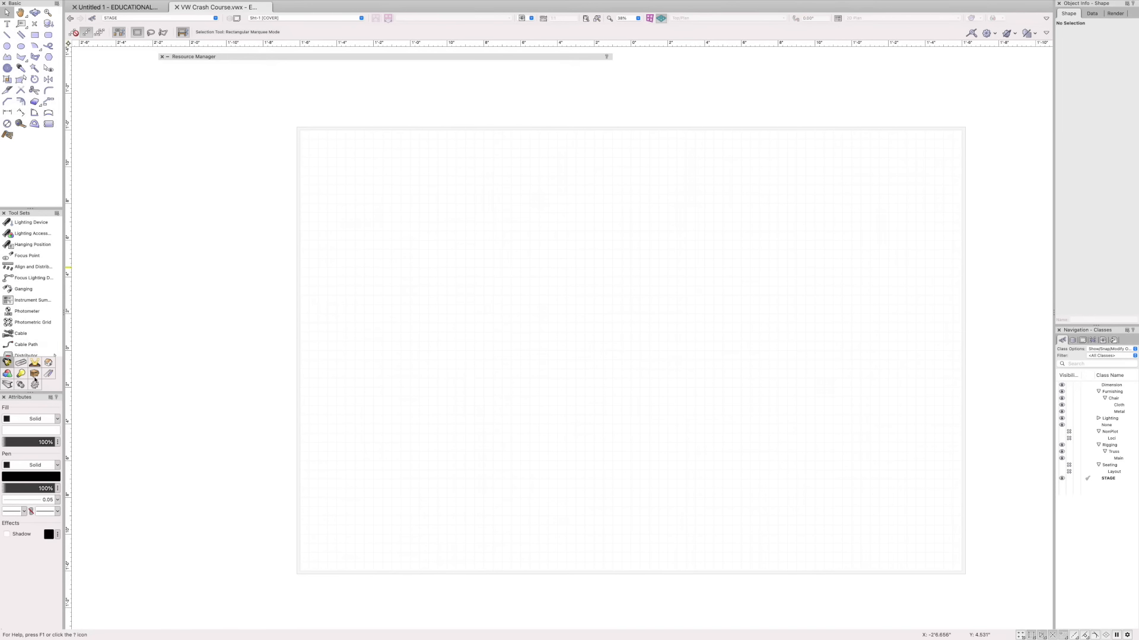
click(48, 364)
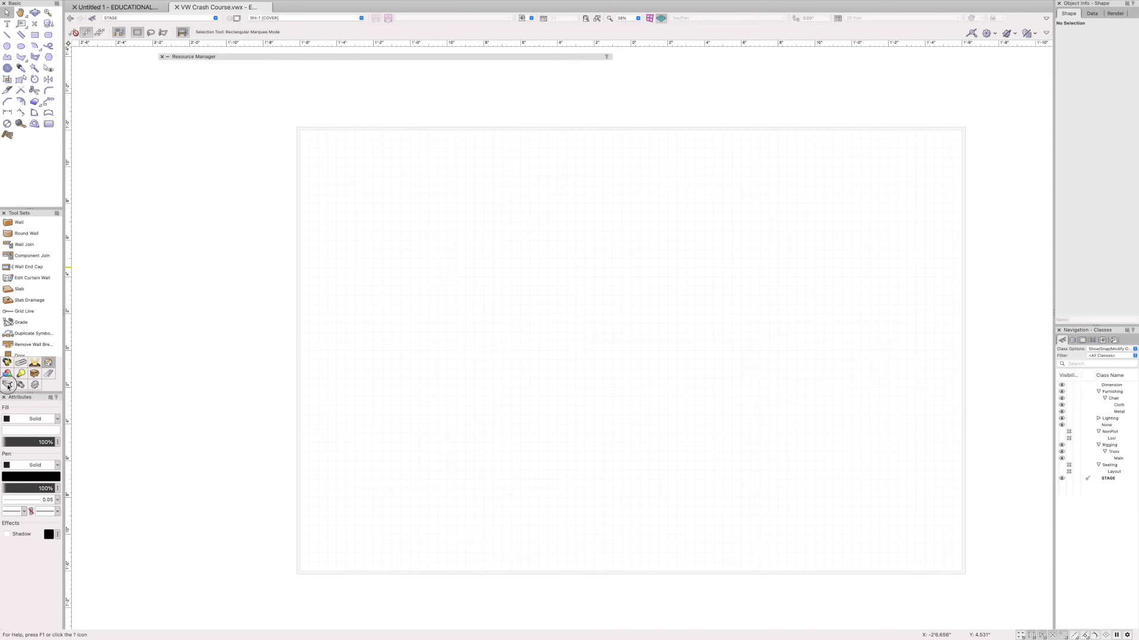
click(48, 374)
scroll(51, 297, down, 5)
scroll(50, 298, down, 5)
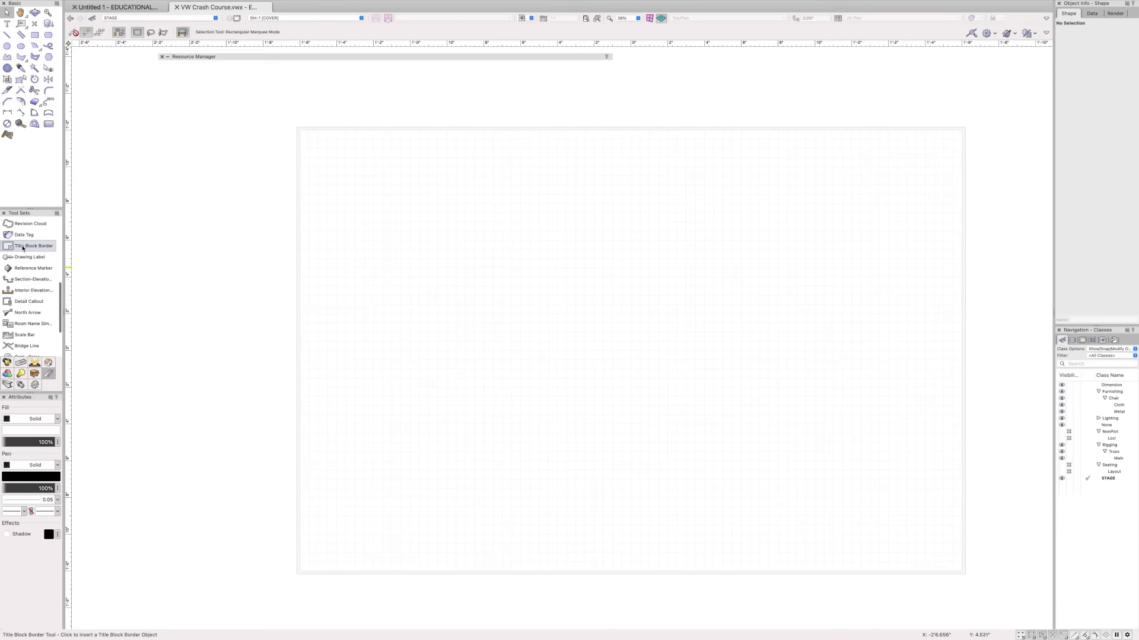
click(23, 246)
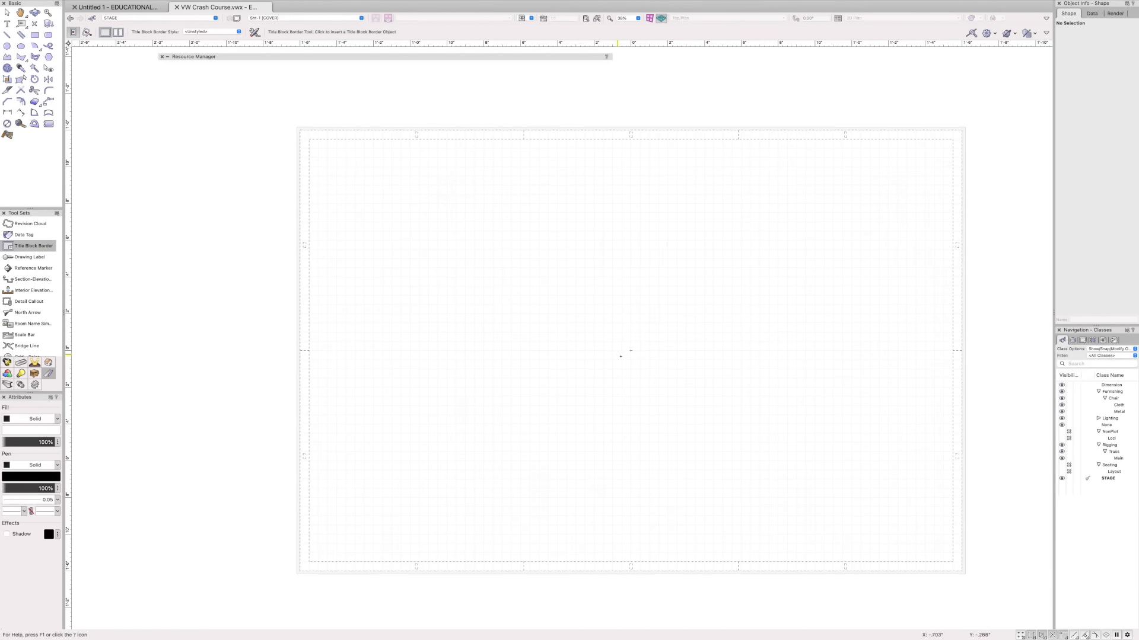
click(630, 351)
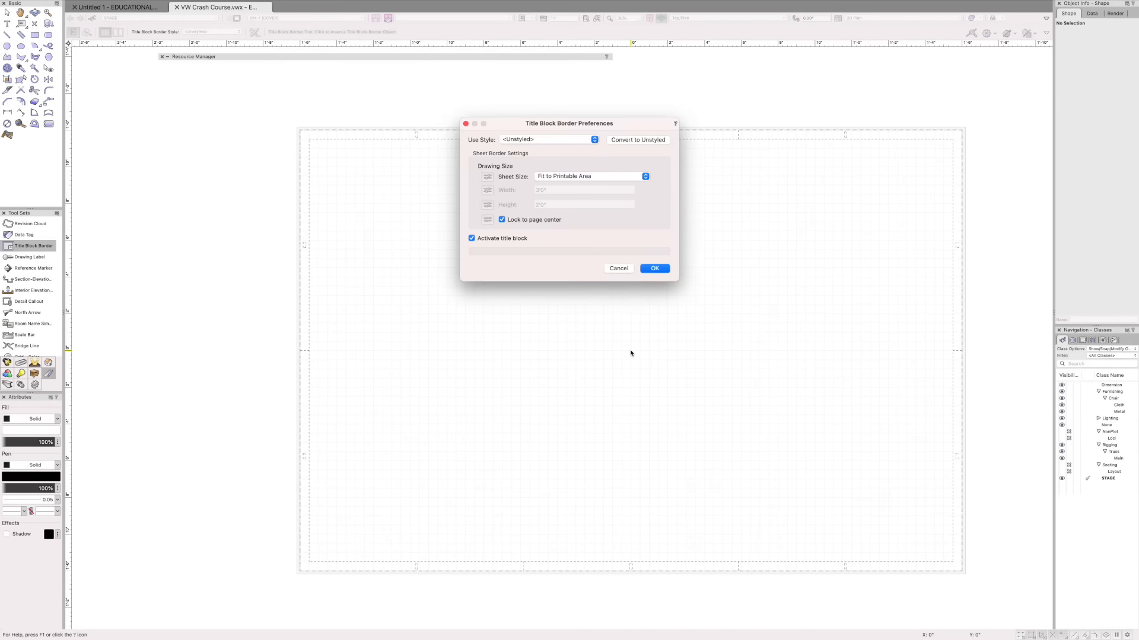
Browse the title block libraries, choose the CITT Title Block Vertical style, and finish placing the border on the sheet
click(544, 140)
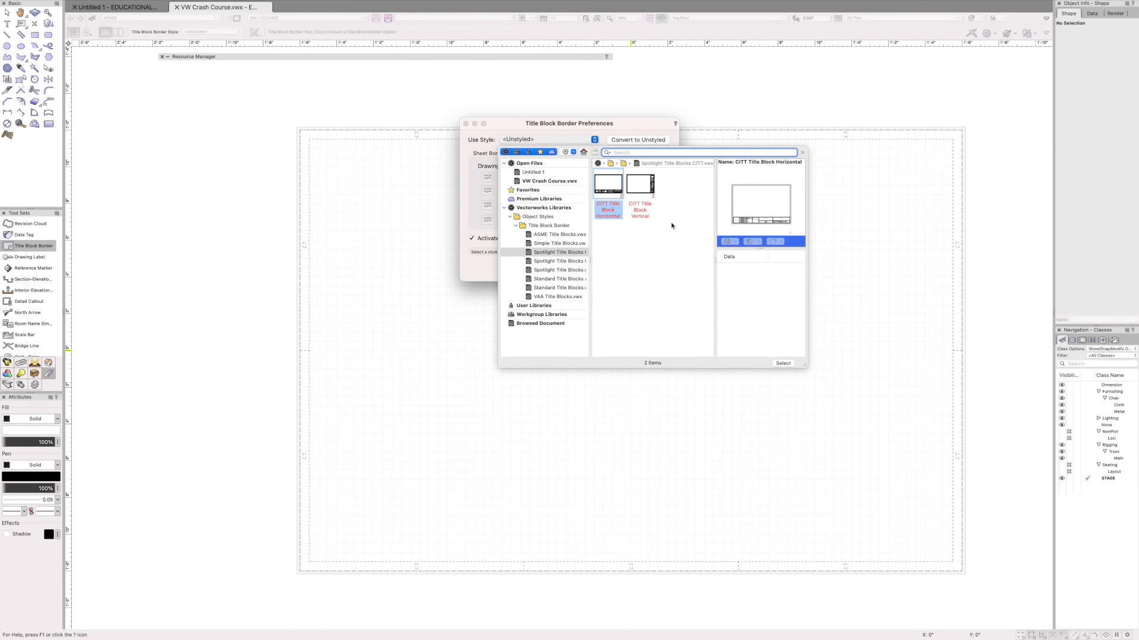
click(641, 193)
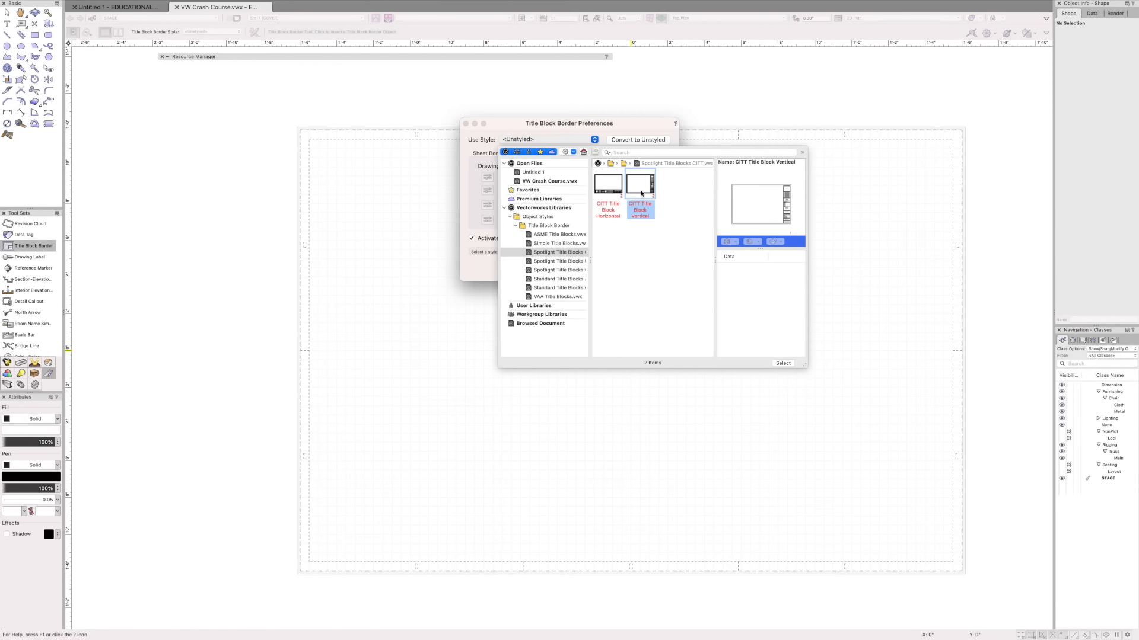
click(558, 261)
click(563, 287)
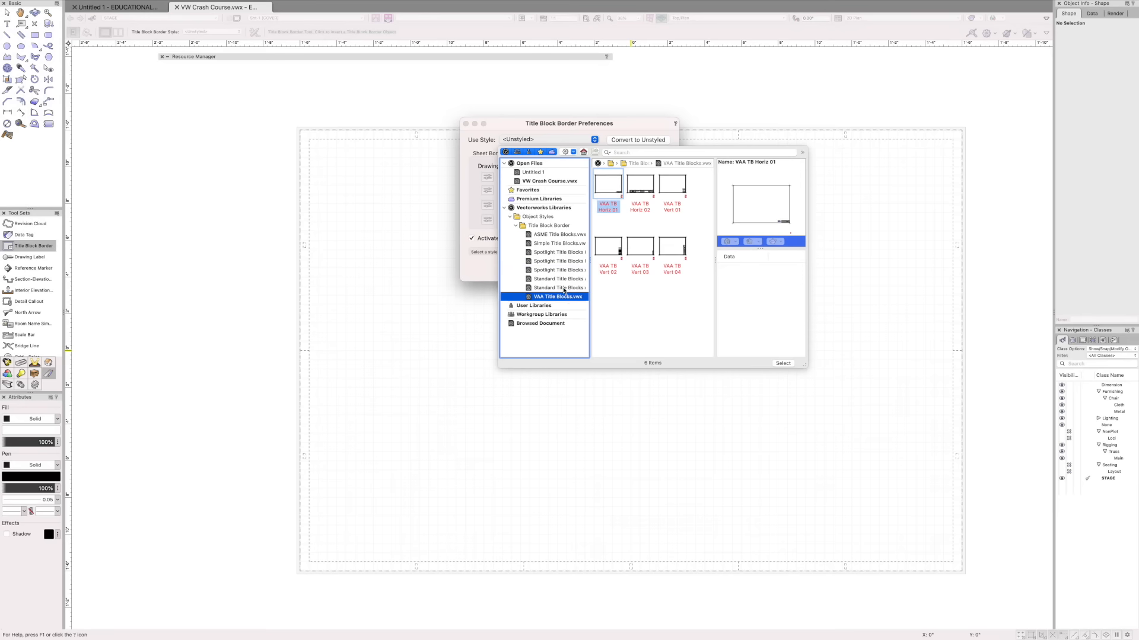
click(562, 270)
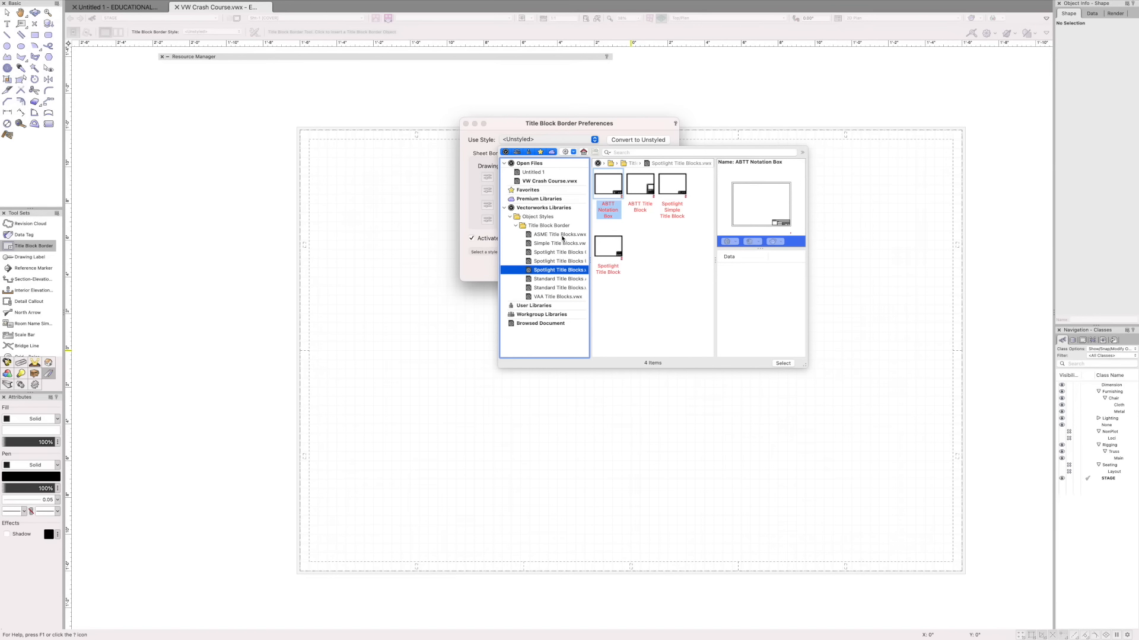
click(563, 253)
click(638, 191)
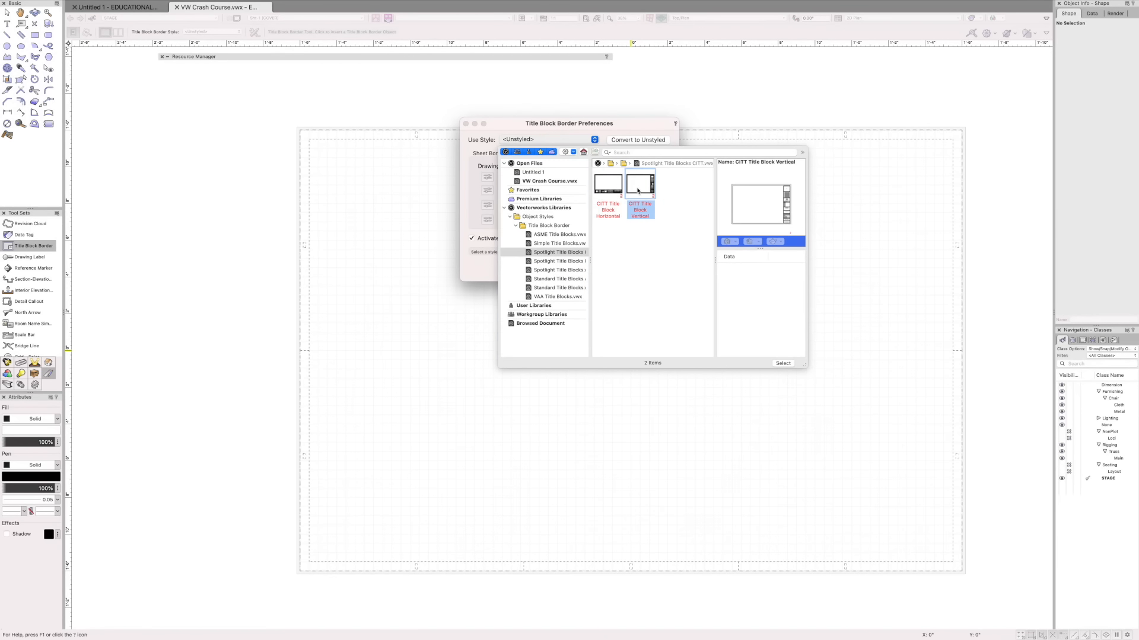
click(783, 364)
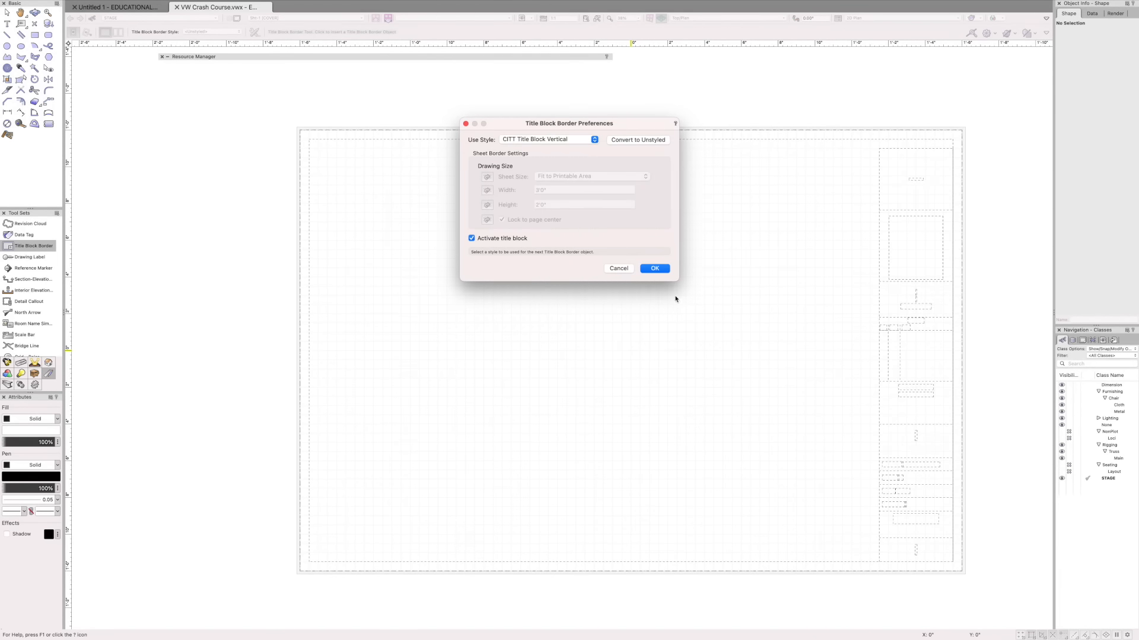
click(655, 268)
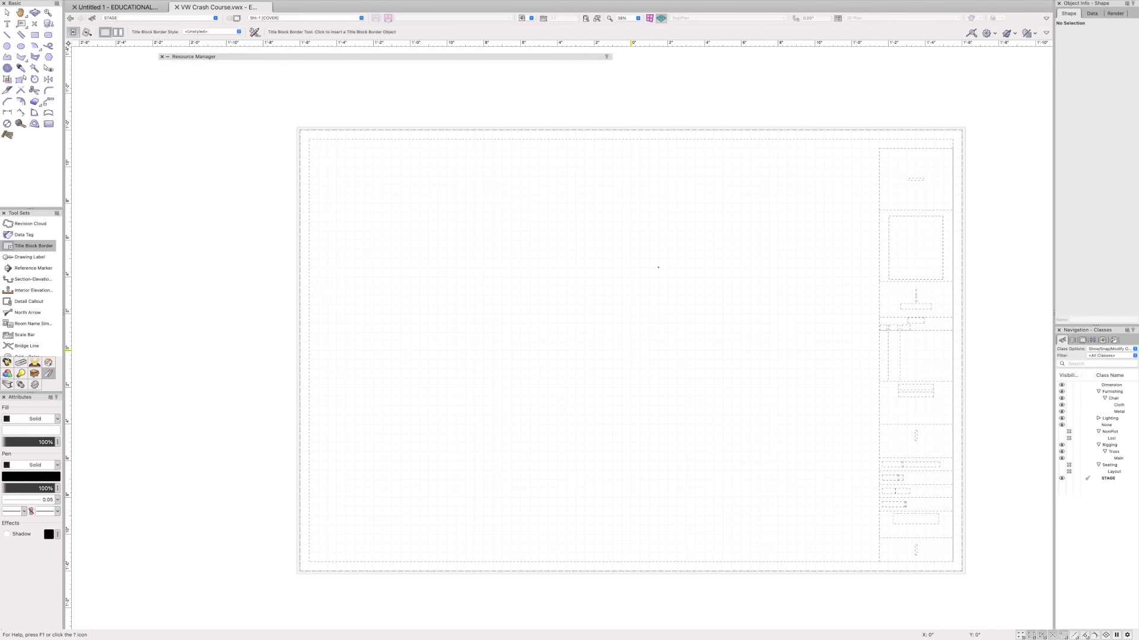
click(659, 267)
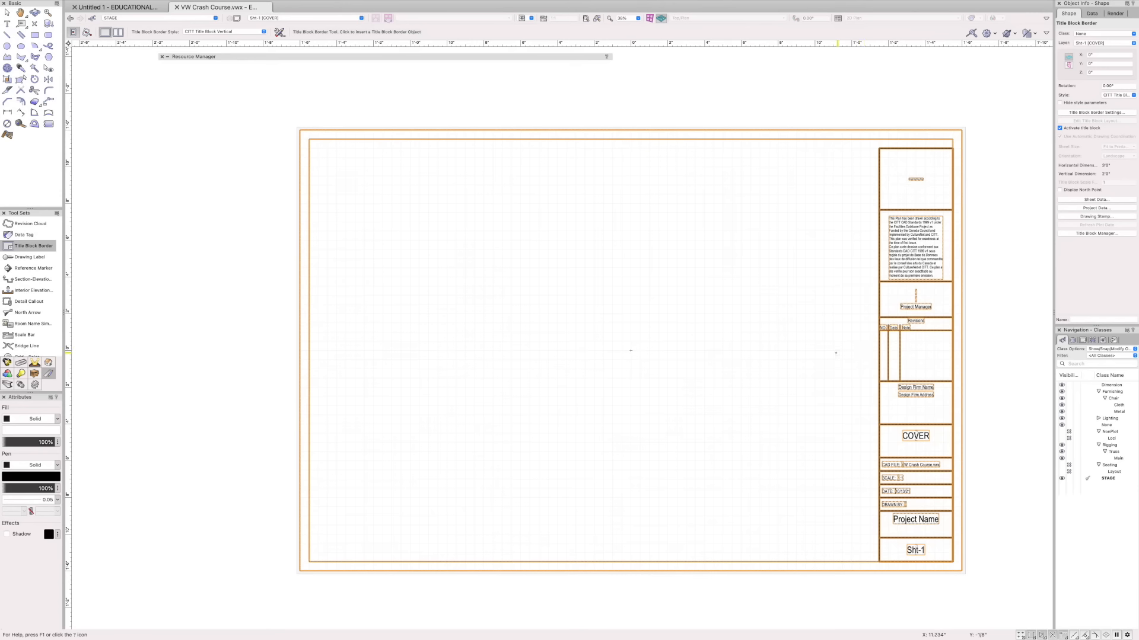
key(x)
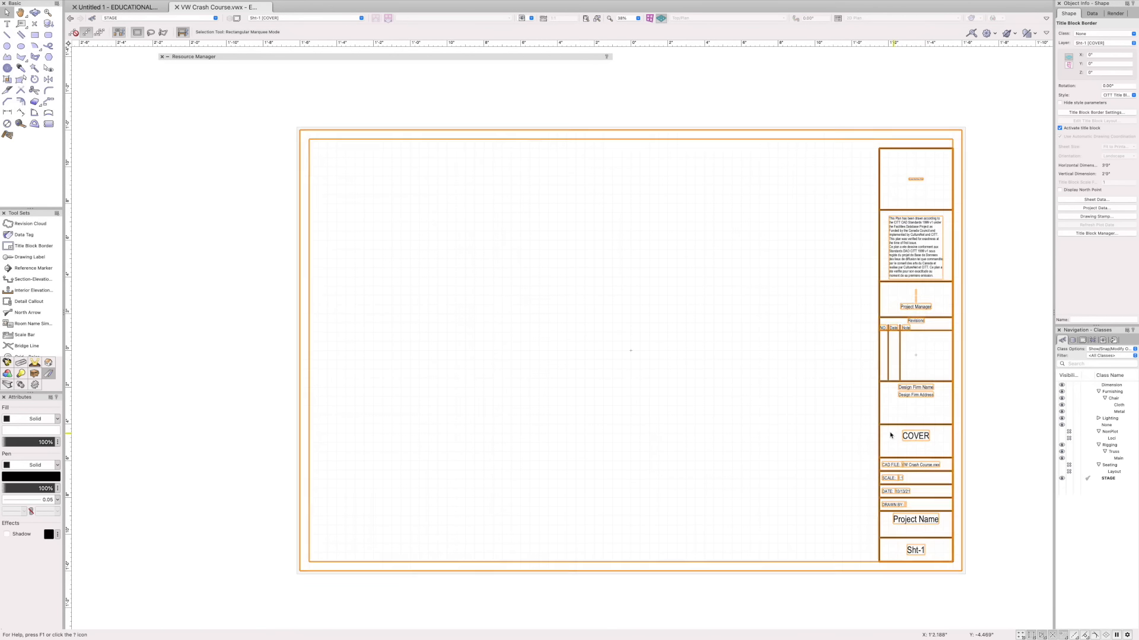
Open the title block layout for editing, view its fields, and exit without changing anything
double_click(909, 433)
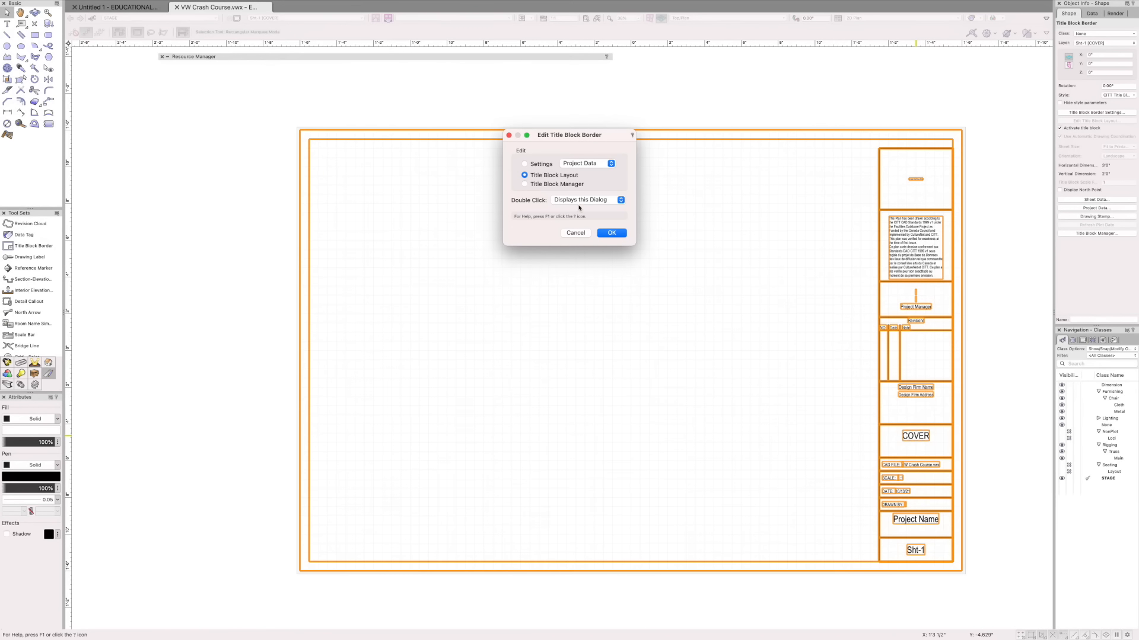
click(612, 233)
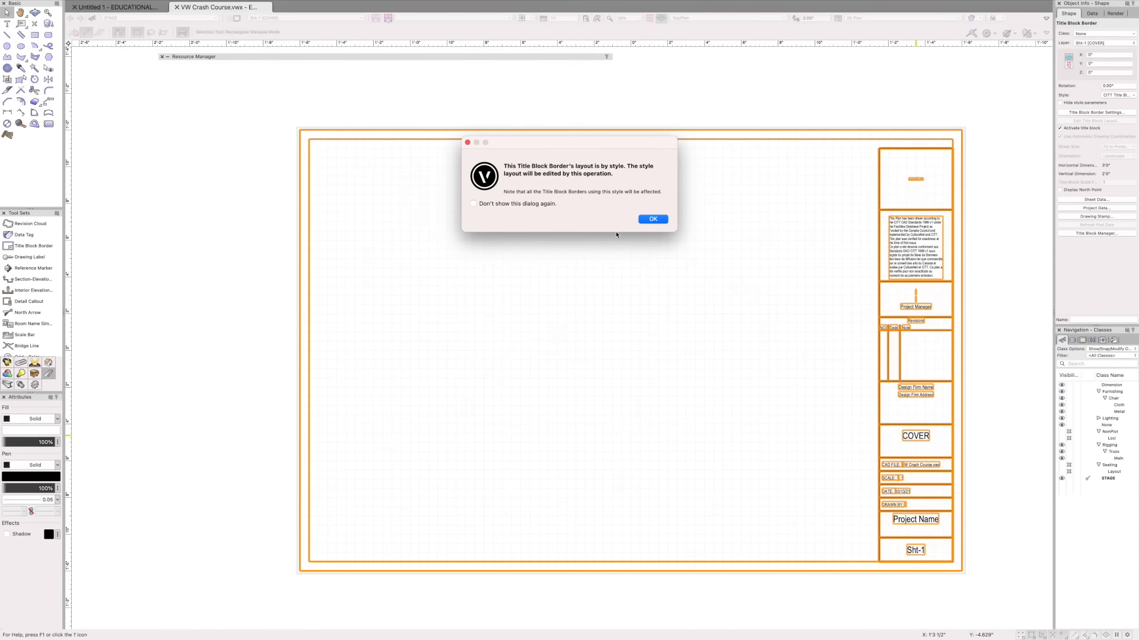
click(653, 219)
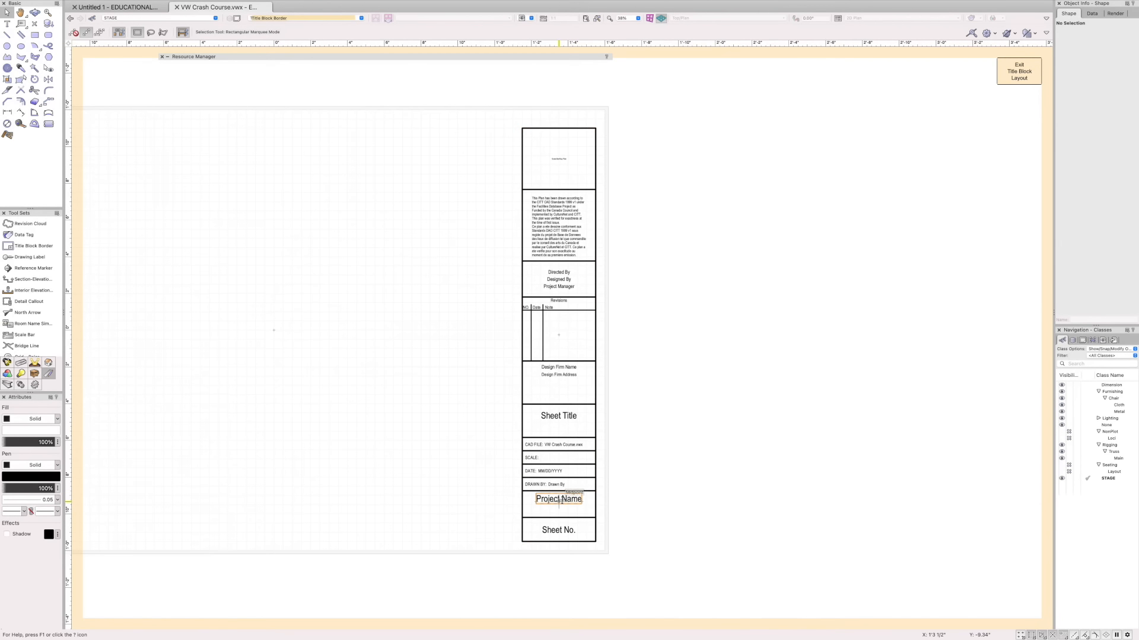
click(1017, 77)
Open the Title Block Manager for the COVER sheet's title block and review its project data and sheet data
double_click(924, 396)
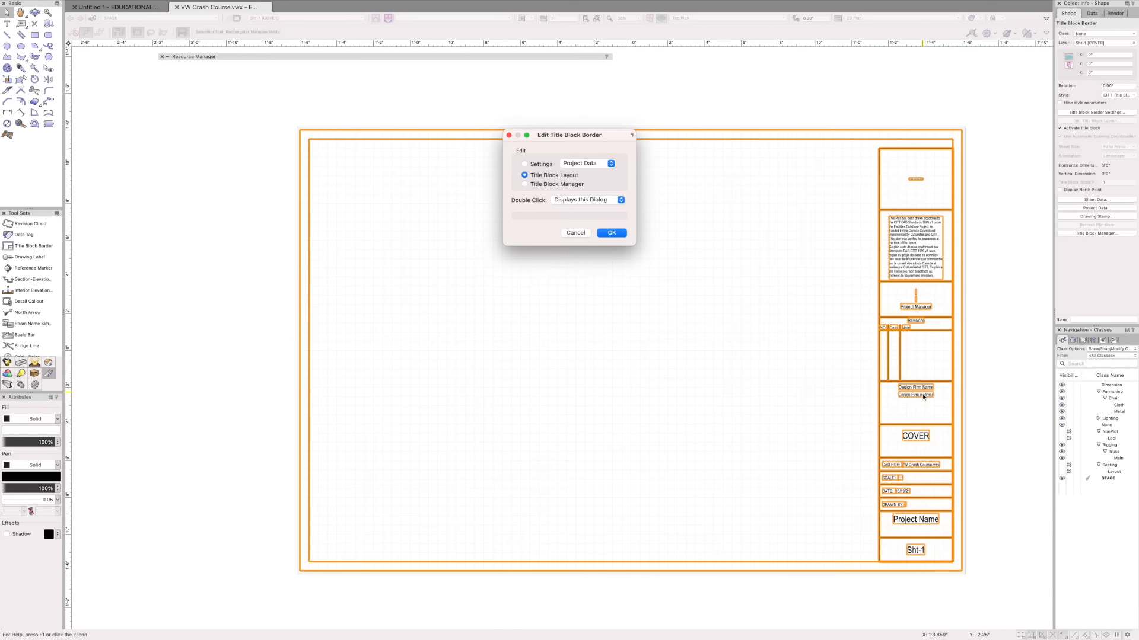
click(524, 184)
click(613, 233)
click(638, 230)
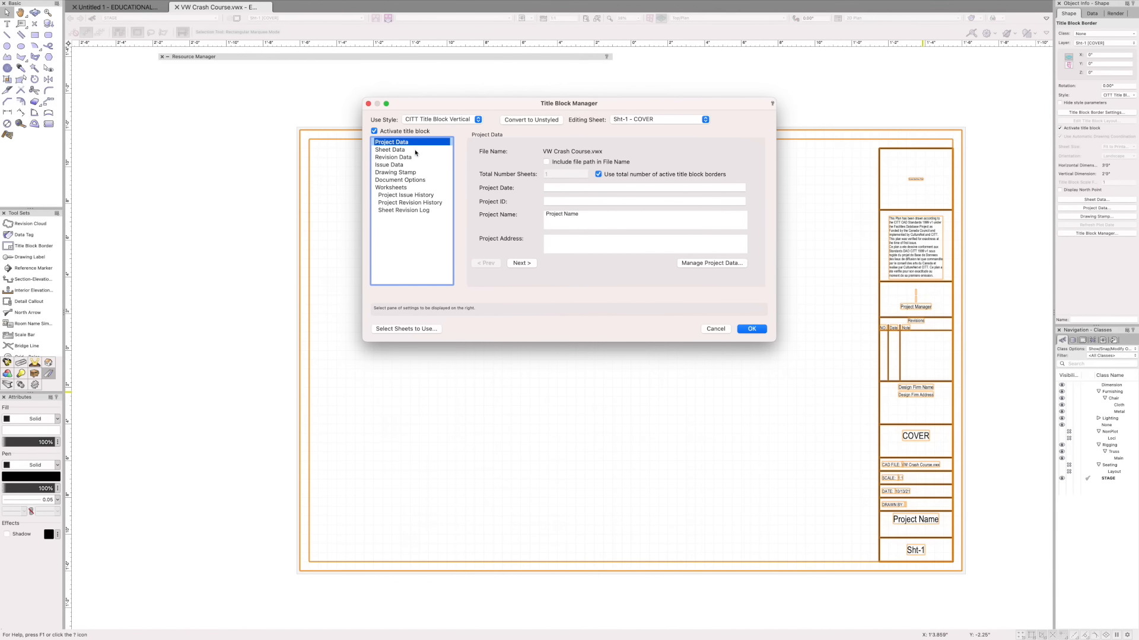
click(415, 151)
click(415, 142)
click(572, 215)
drag(572, 214, 534, 214)
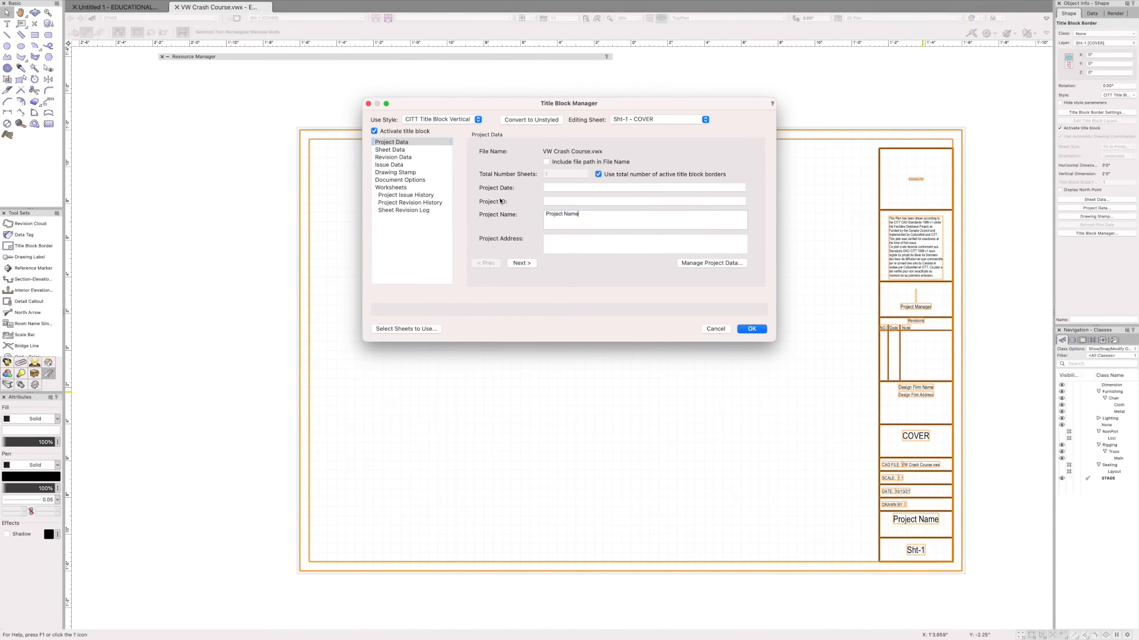
click(418, 150)
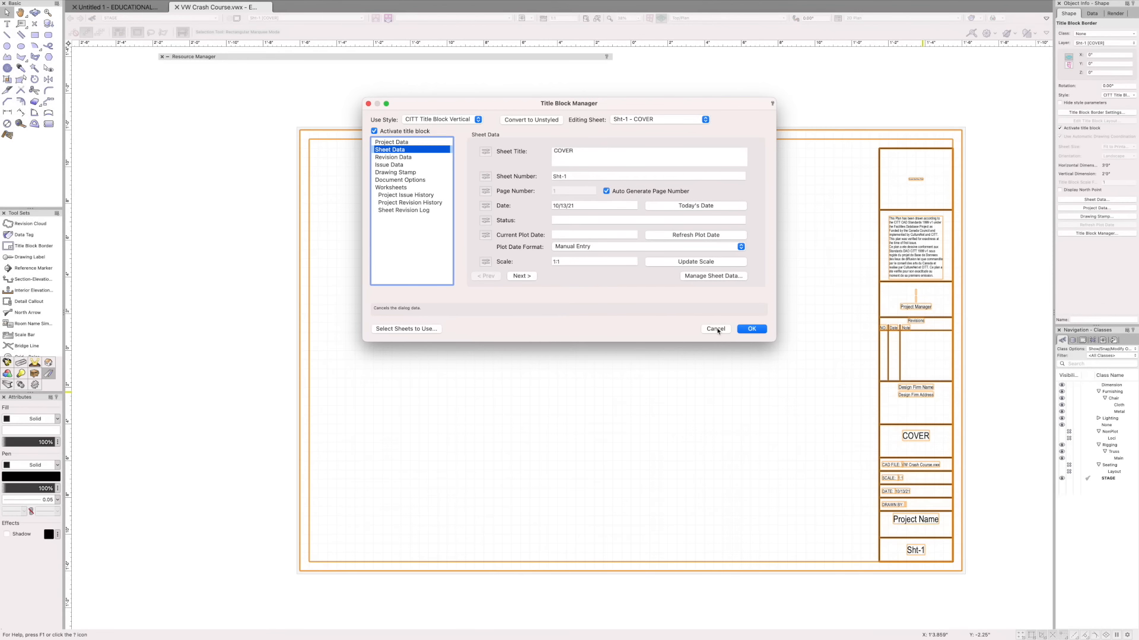
Set the title block's project name to VW Crash Course in the project data and apply it
click(404, 142)
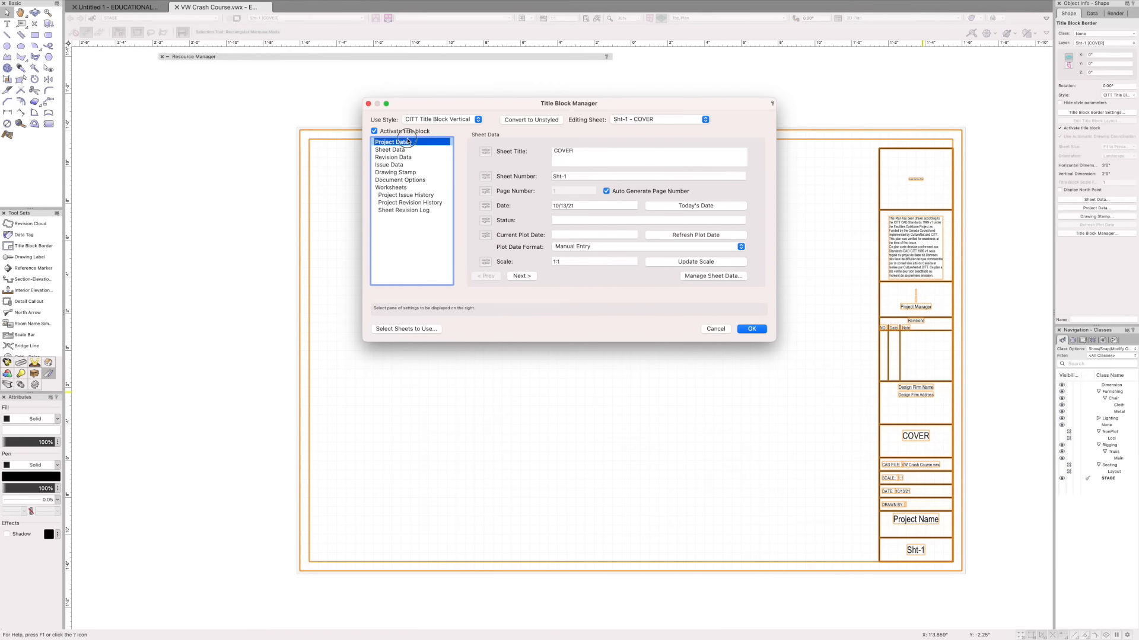
drag(599, 216, 531, 212)
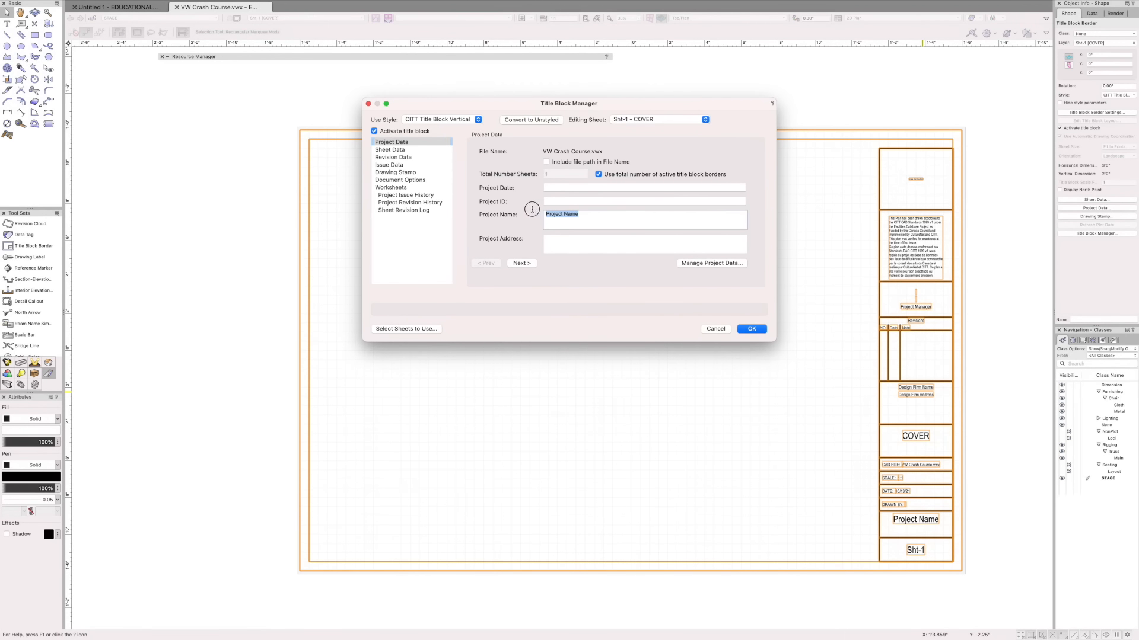
key(BackSpace)
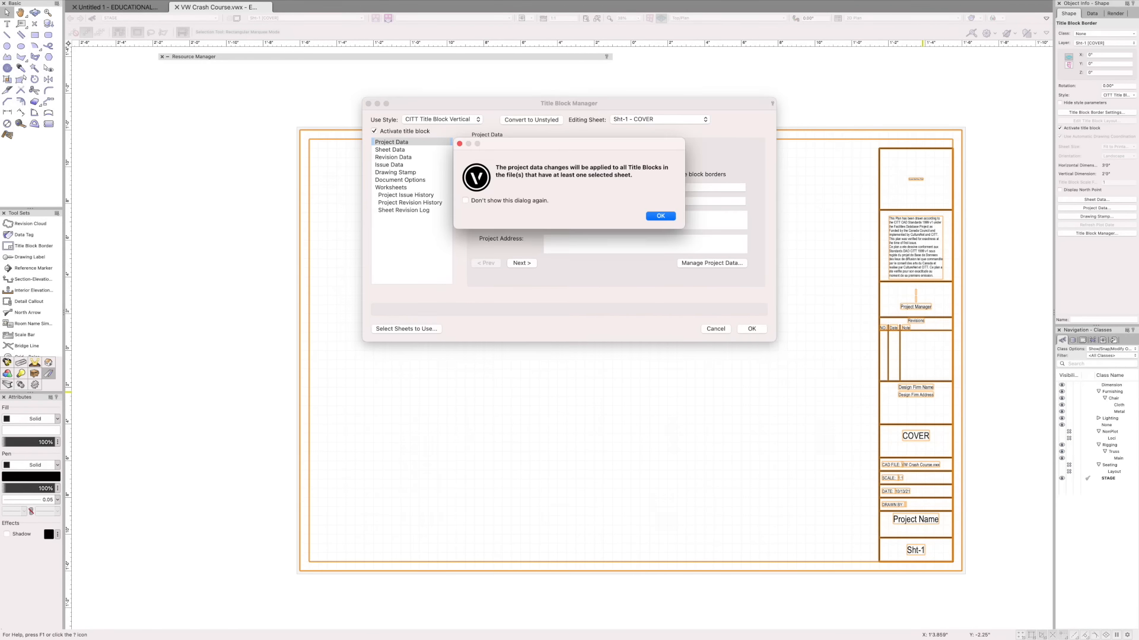
click(660, 216)
text(VW Crash Co)
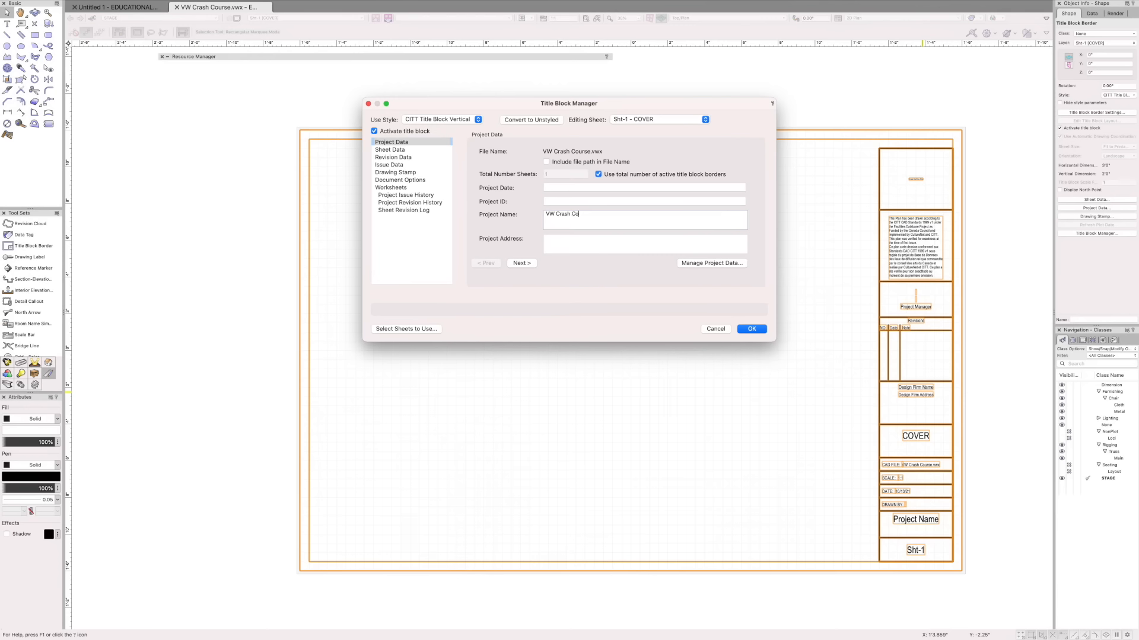
click(751, 328)
click(791, 460)
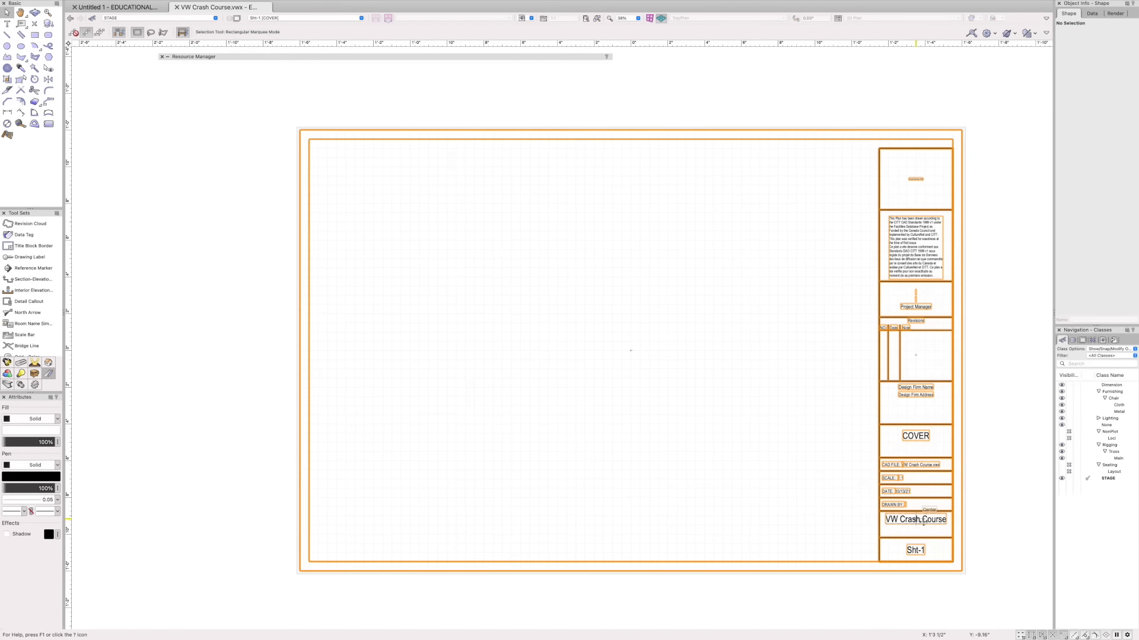
Duplicate the COVER sheet layer as Sht-2 and try to retitle the copy 2nd E
click(282, 18)
click(236, 20)
click(237, 20)
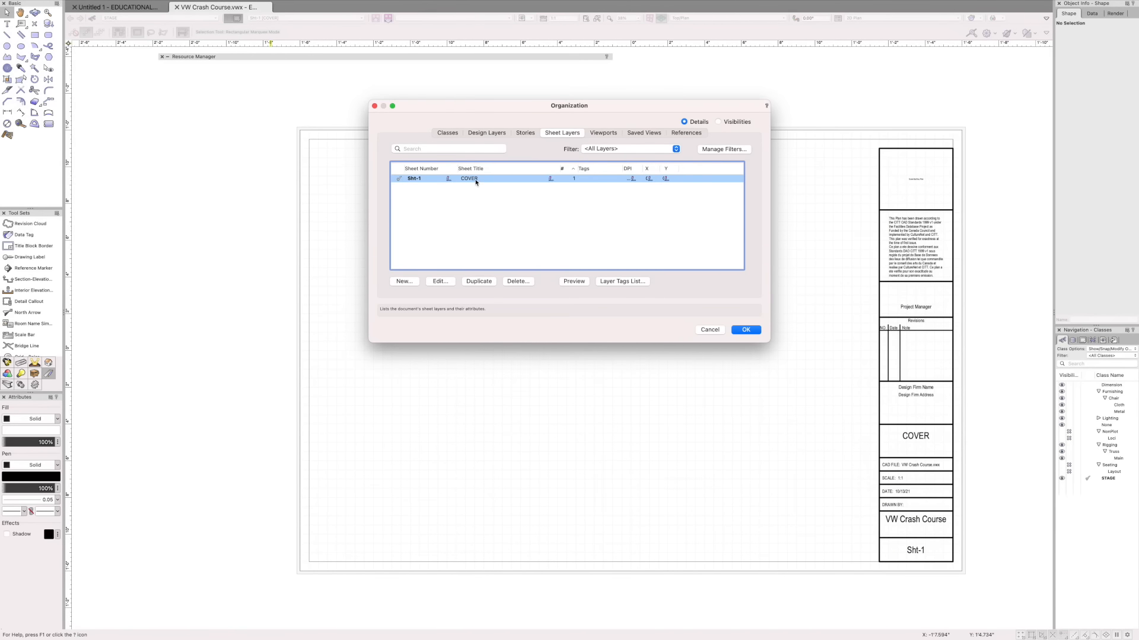
click(478, 281)
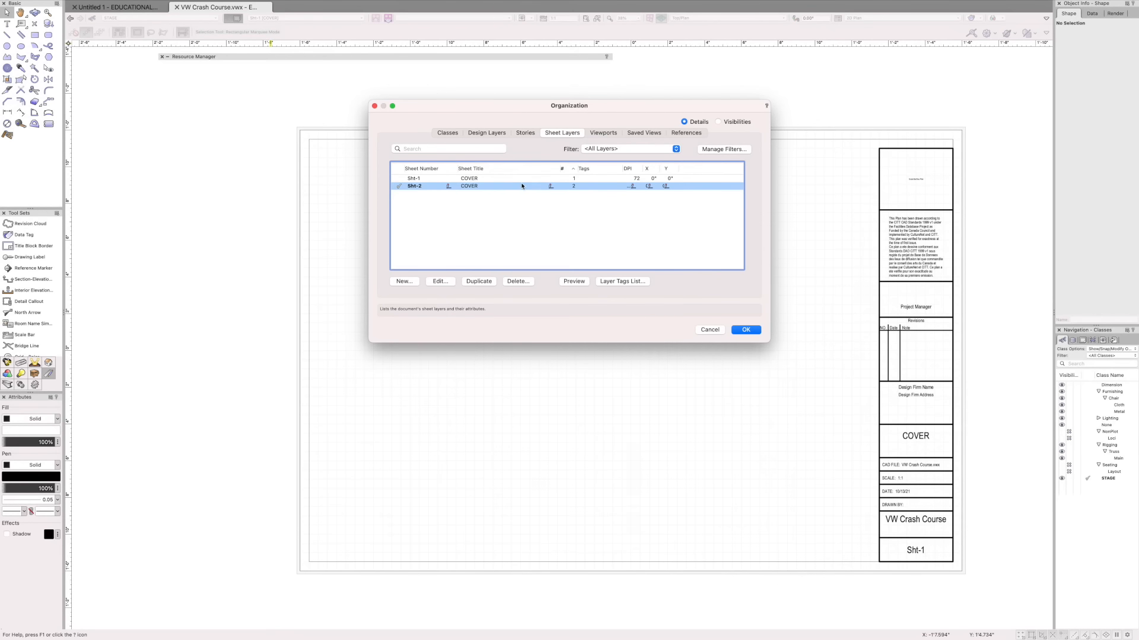
click(549, 186)
text(2nd E)
click(747, 330)
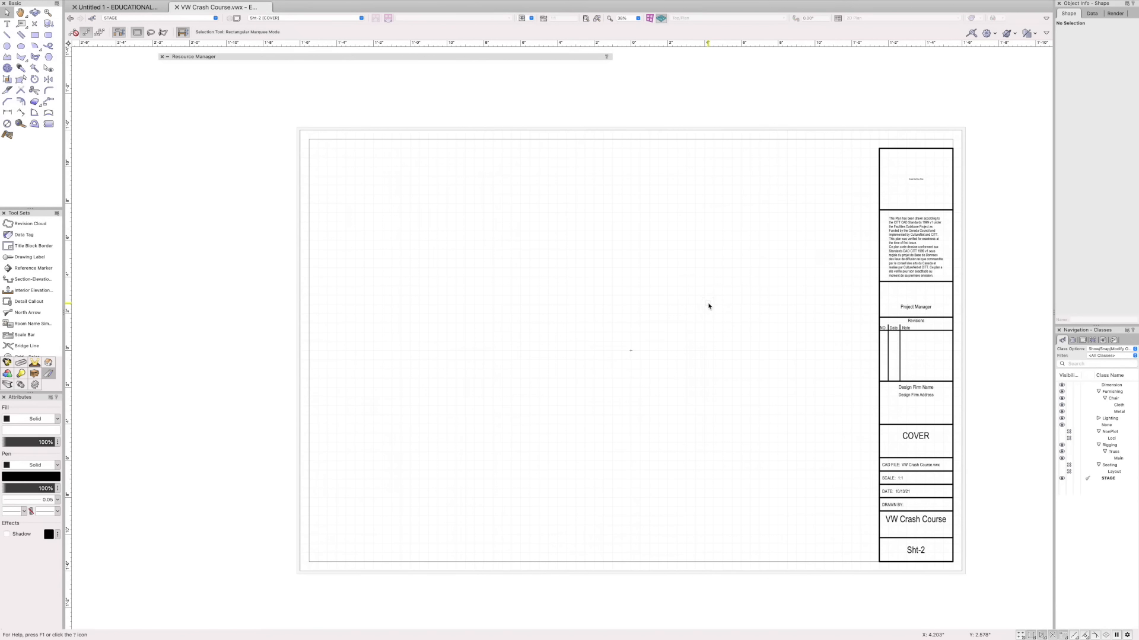
Set the sheet title of sheet layer Sht-2 to 2nd E
click(280, 17)
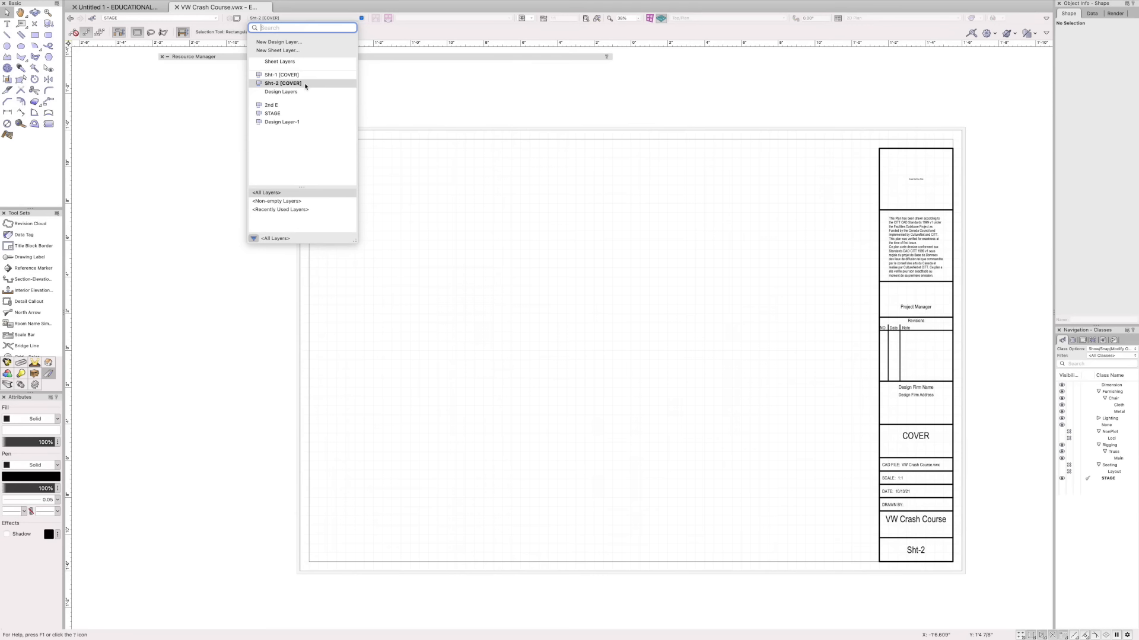
click(233, 19)
click(236, 18)
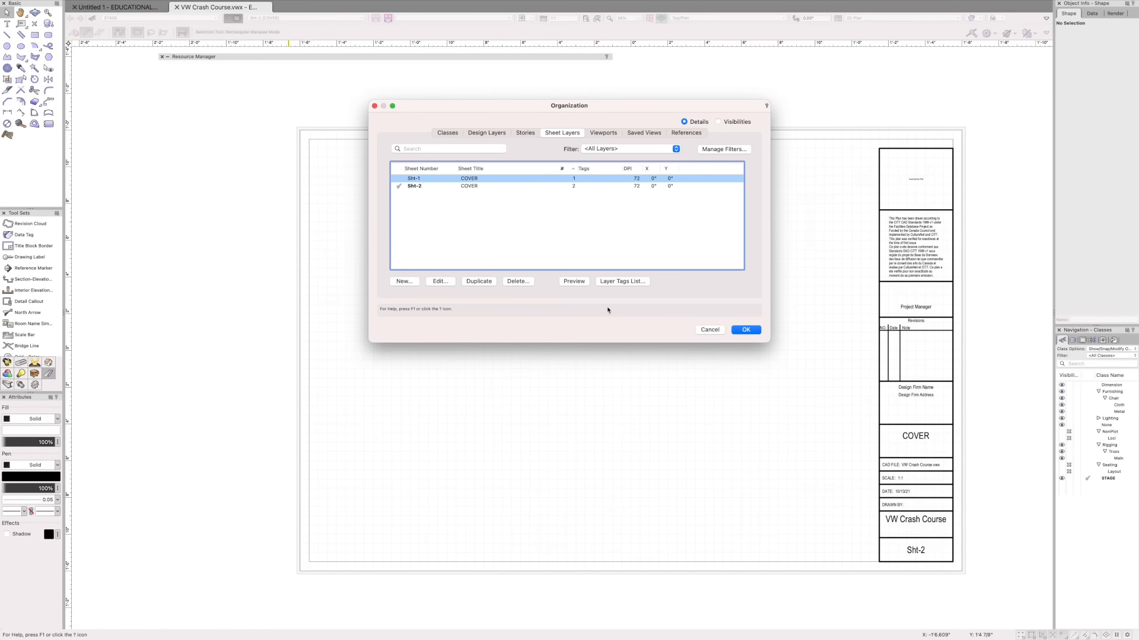
click(549, 186)
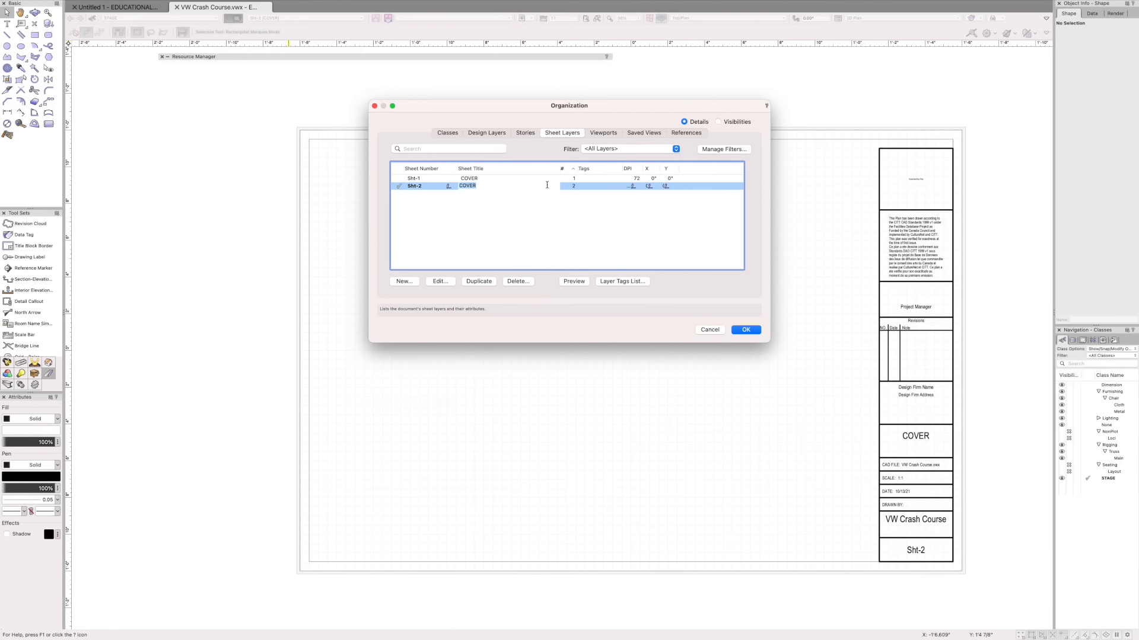
text(2nd E)
key(Return)
click(746, 330)
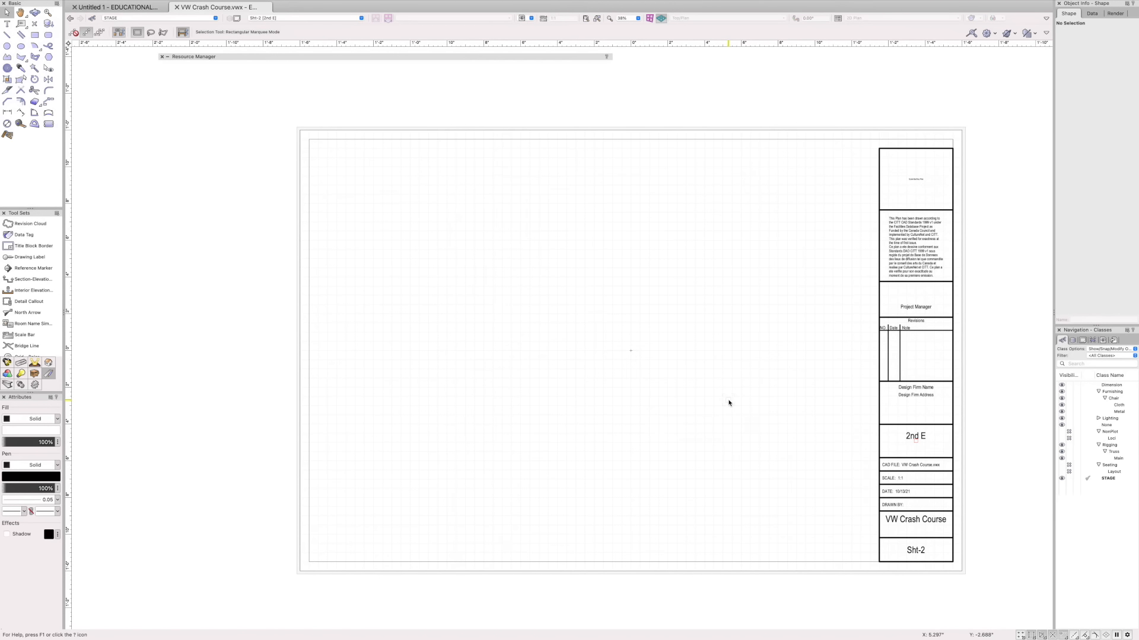
Start creating a viewport on Sht-2 [2nd E] with no drawing label and the drawing title 2nd E Movers
mouse_move(229, 3)
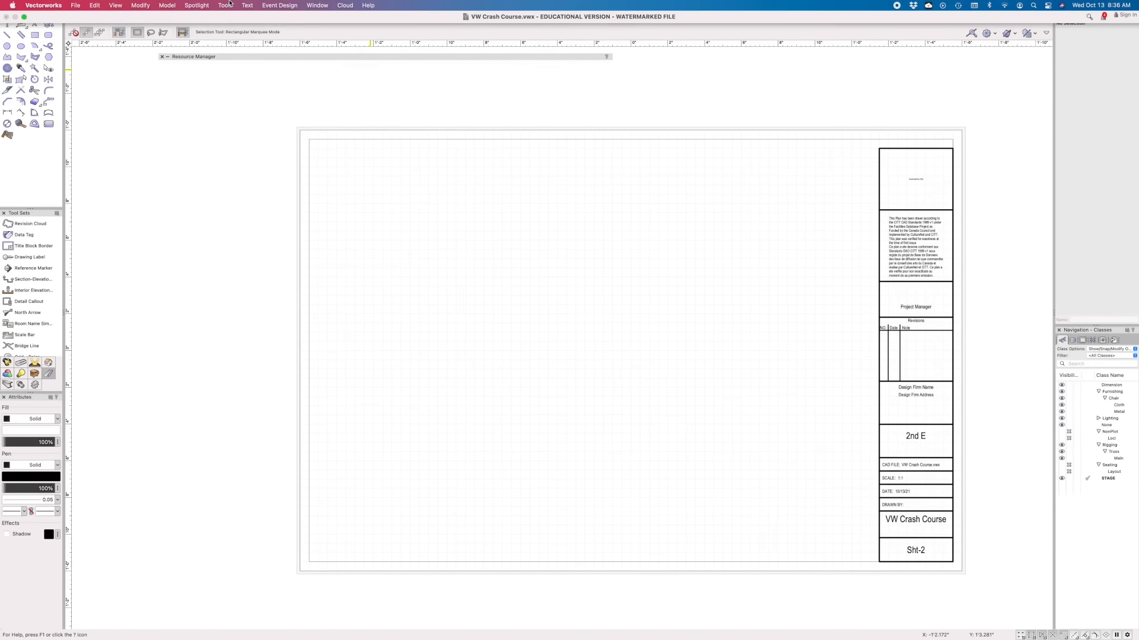
click(118, 4)
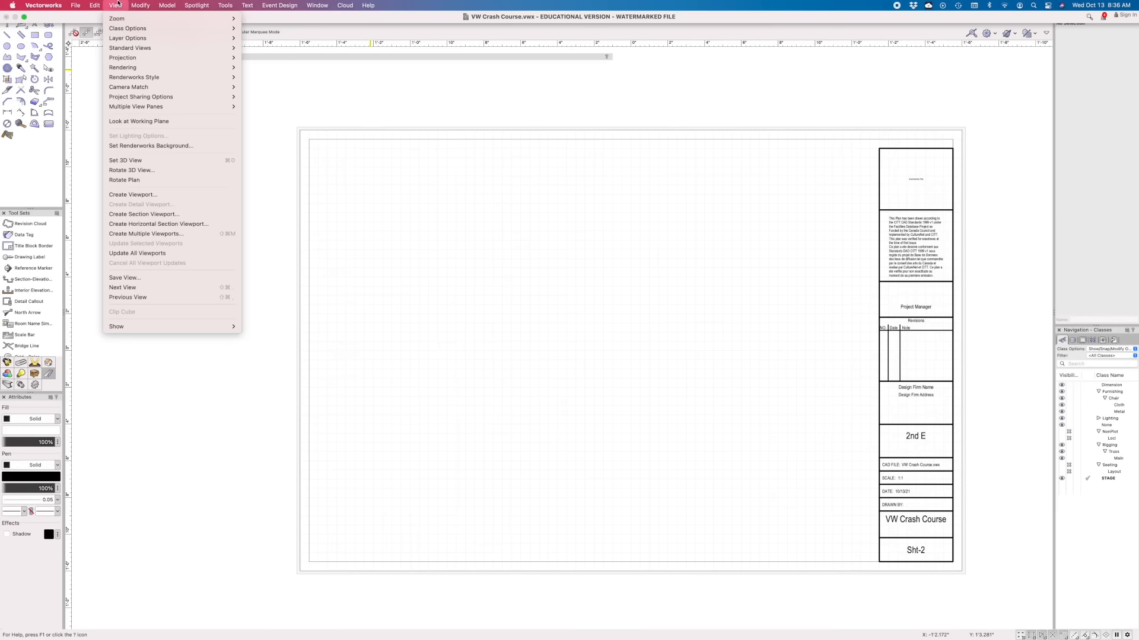
click(169, 195)
drag(521, 110, 592, 153)
click(584, 184)
click(584, 184)
click(593, 207)
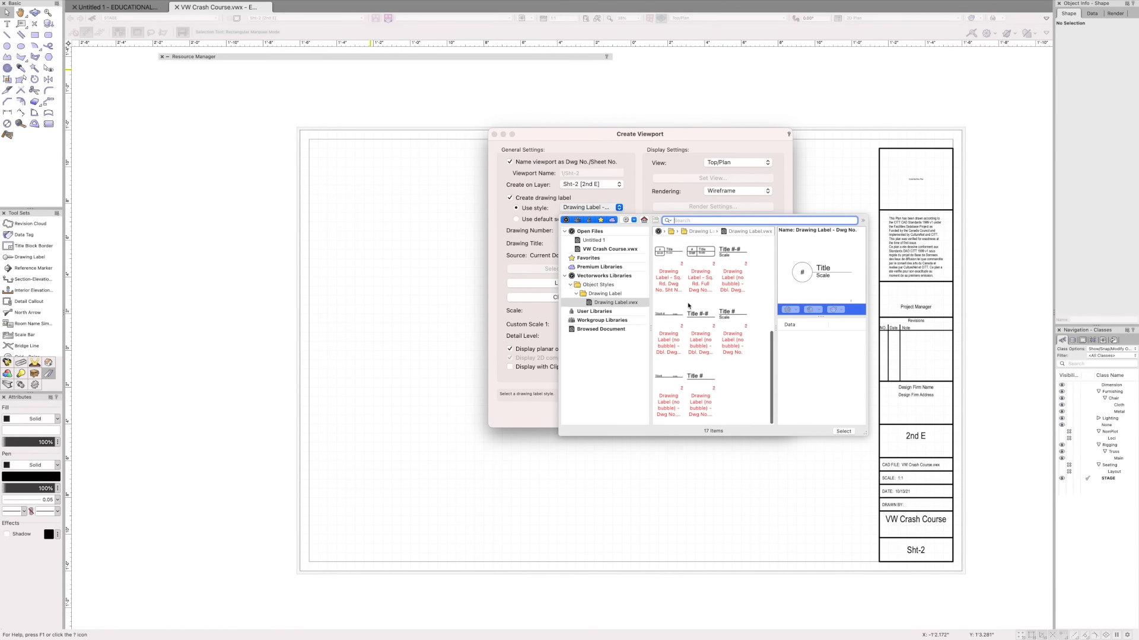
scroll(689, 305, down, 1)
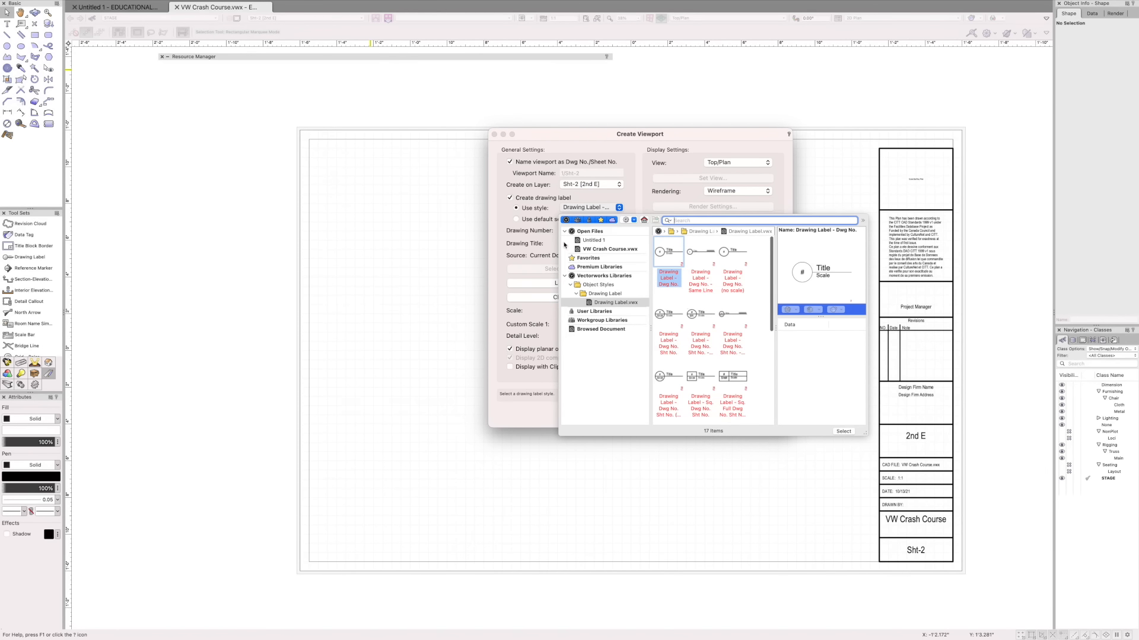
click(517, 201)
click(510, 198)
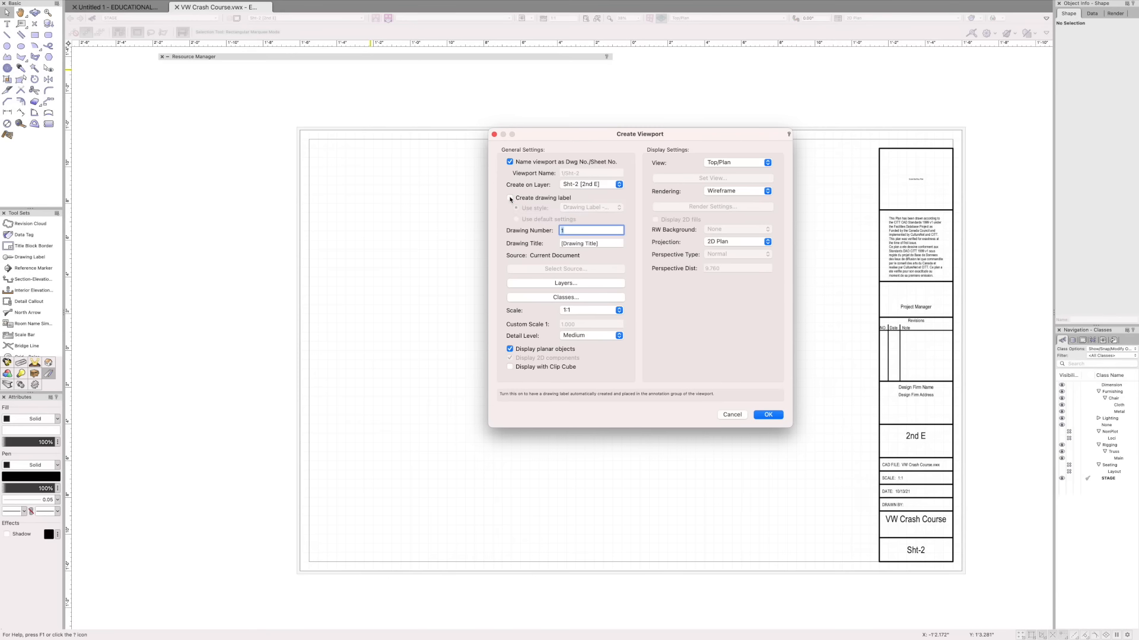
key(Tab)
text(2)
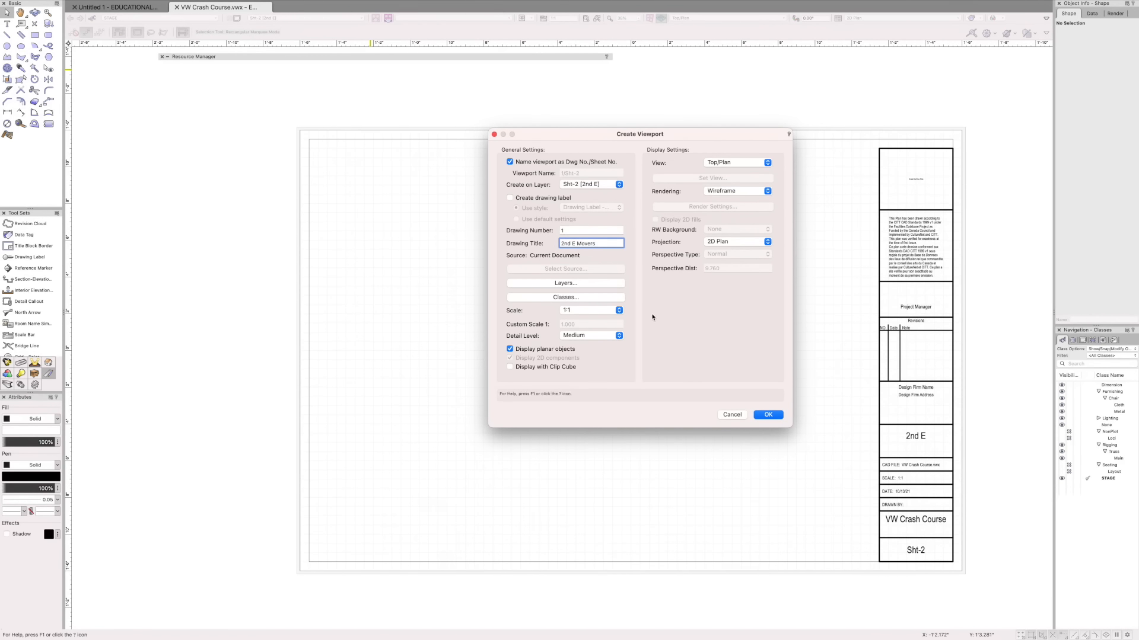
Make only the 2nd E design layer visible in the new viewport's layer properties
click(565, 283)
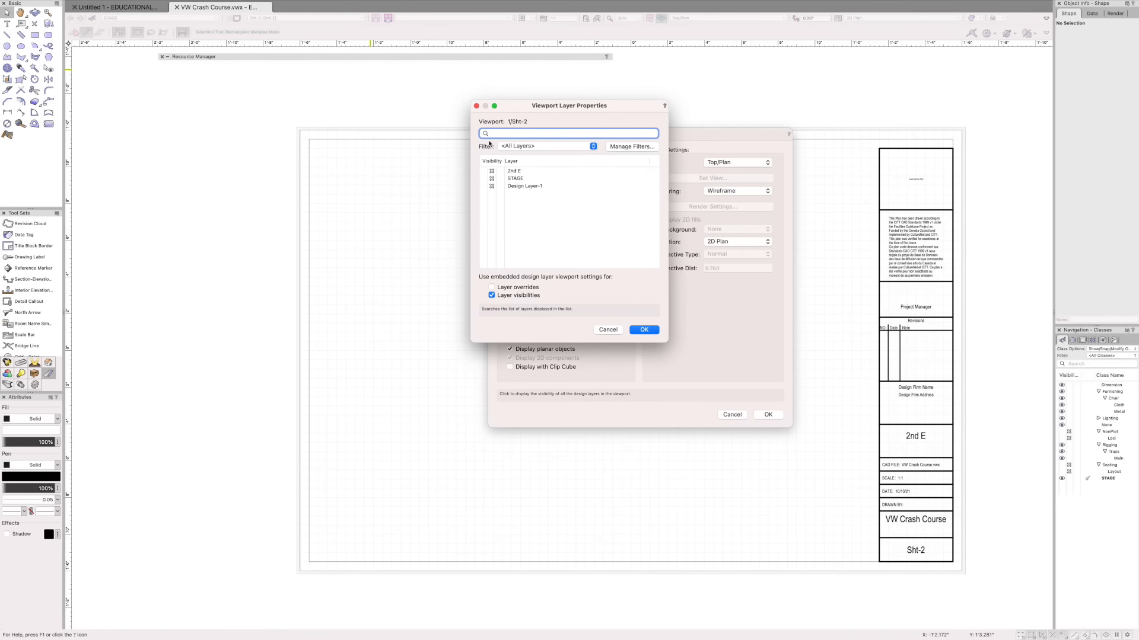
click(644, 330)
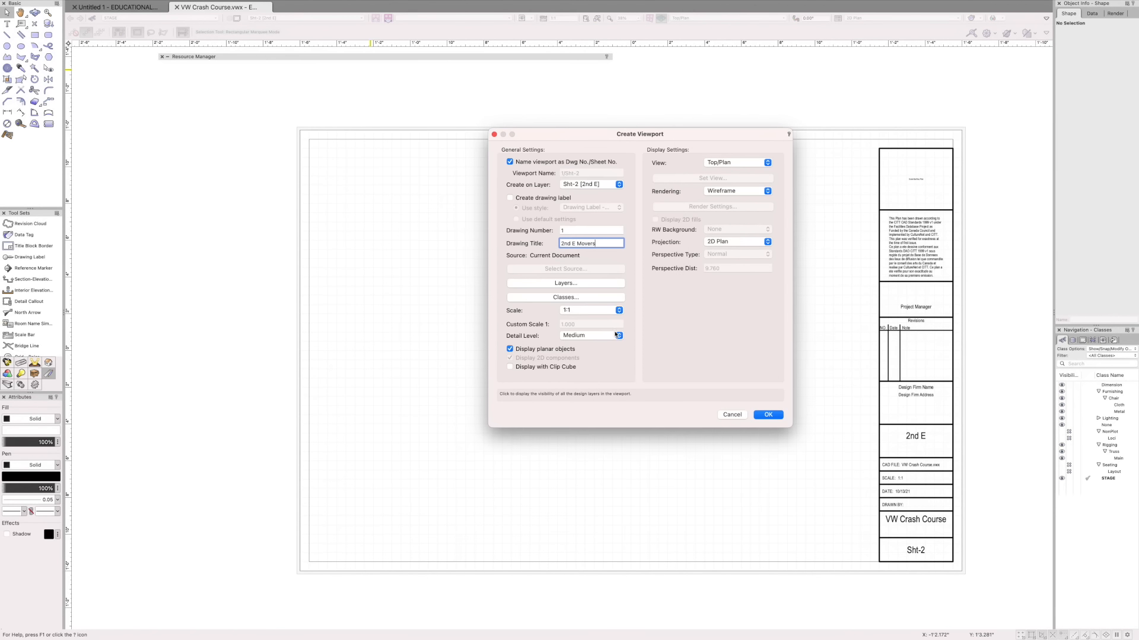
click(579, 285)
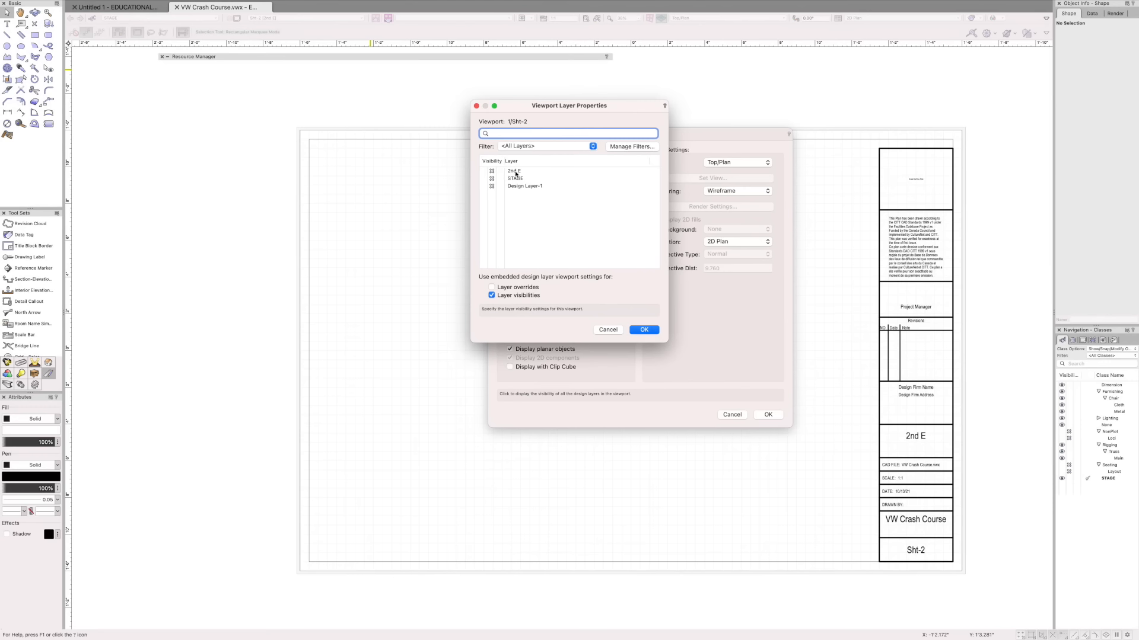
click(484, 171)
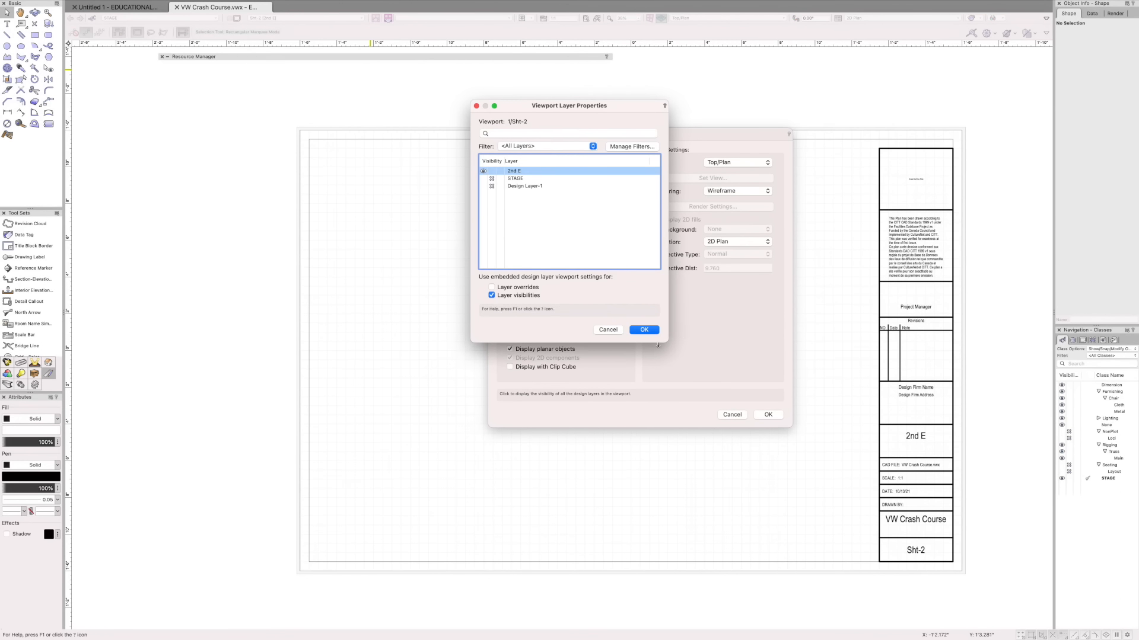
click(644, 331)
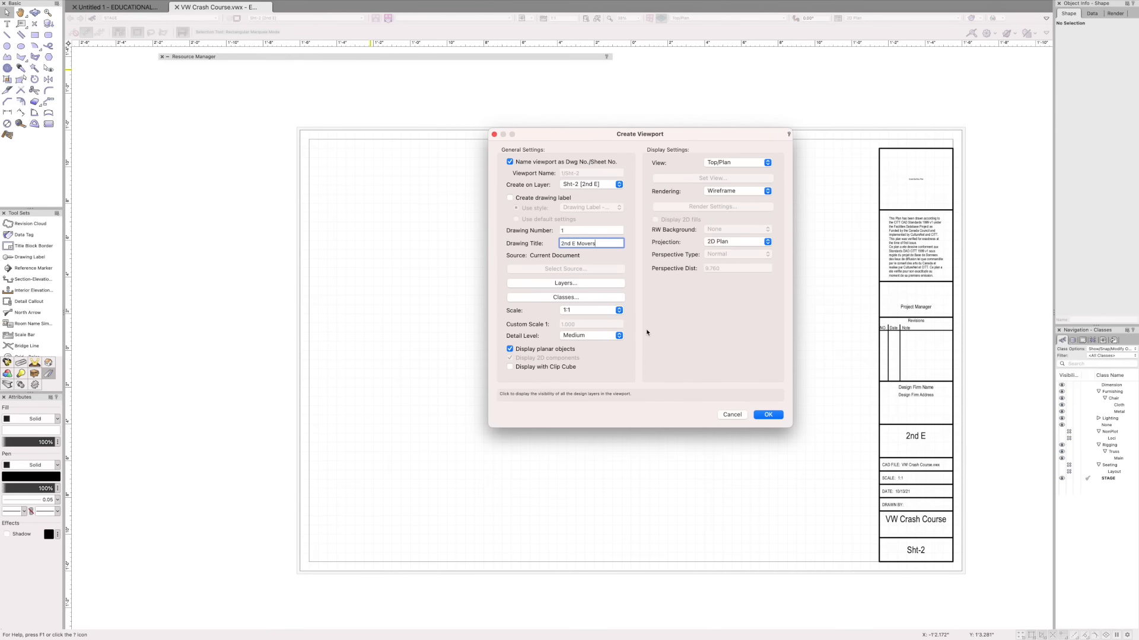
Set the viewport scale to 1:50 and create the viewport on the sheet
click(599, 311)
click(599, 311)
click(599, 309)
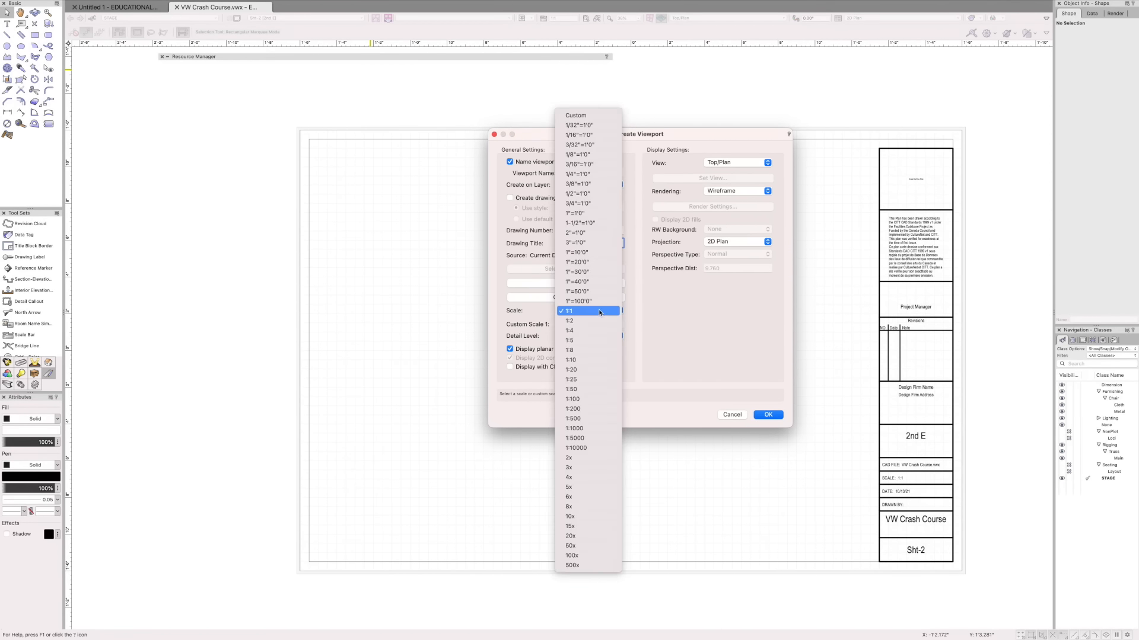
click(596, 389)
click(770, 415)
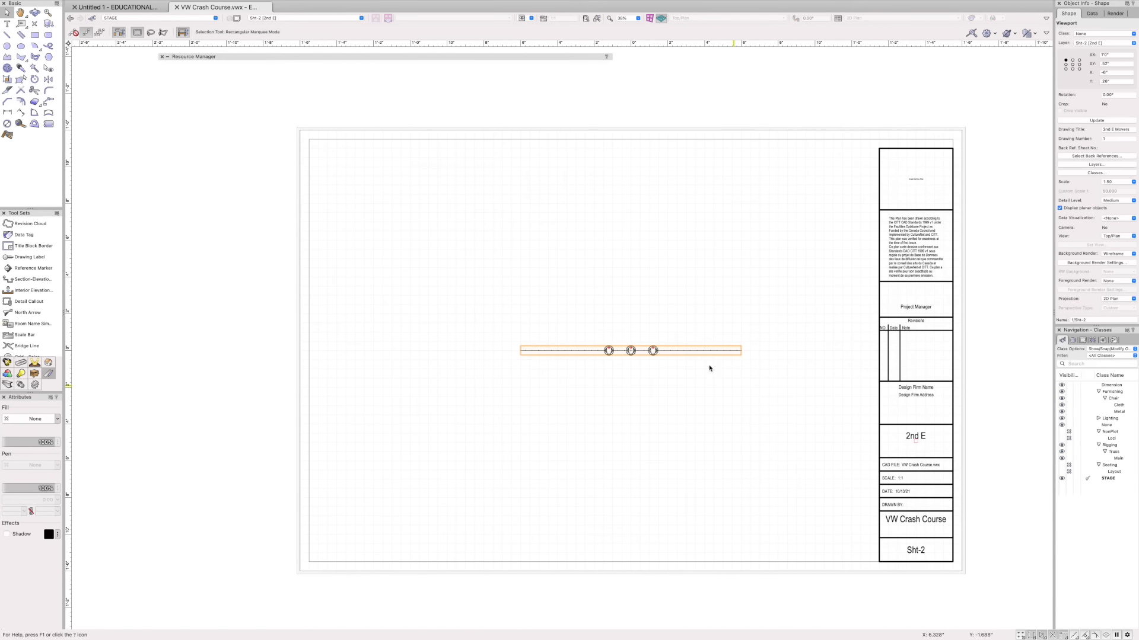
Enlarge the 2nd E Movers viewport to 1:20 scale and move it near the upper edge of the sheet
drag(679, 349, 658, 250)
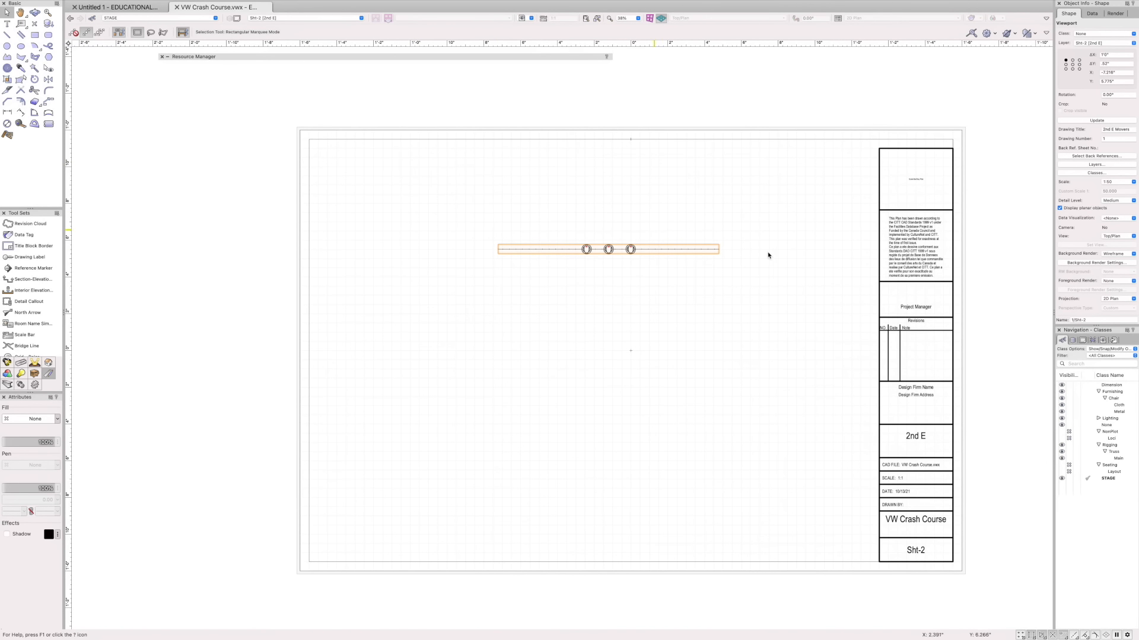
click(1113, 184)
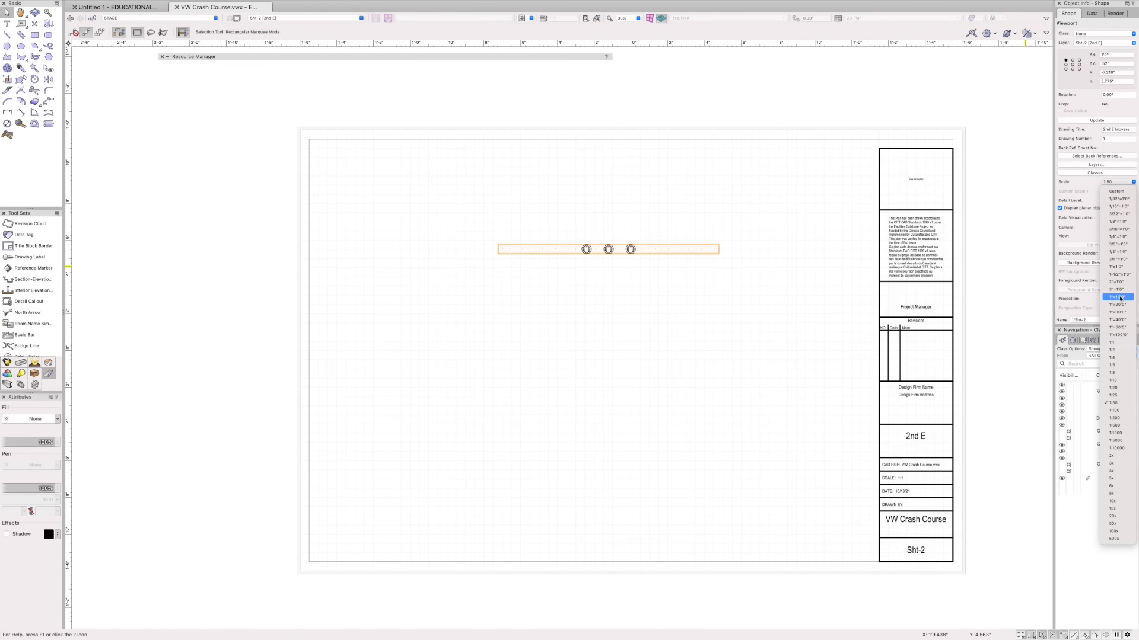
click(1120, 395)
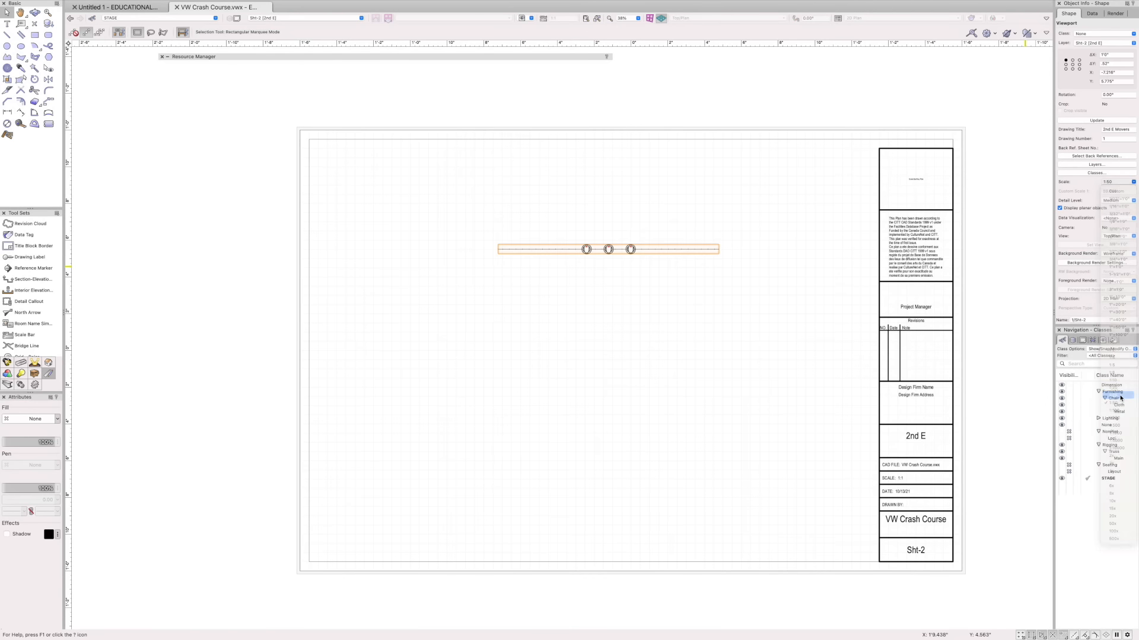
click(1121, 182)
click(1120, 389)
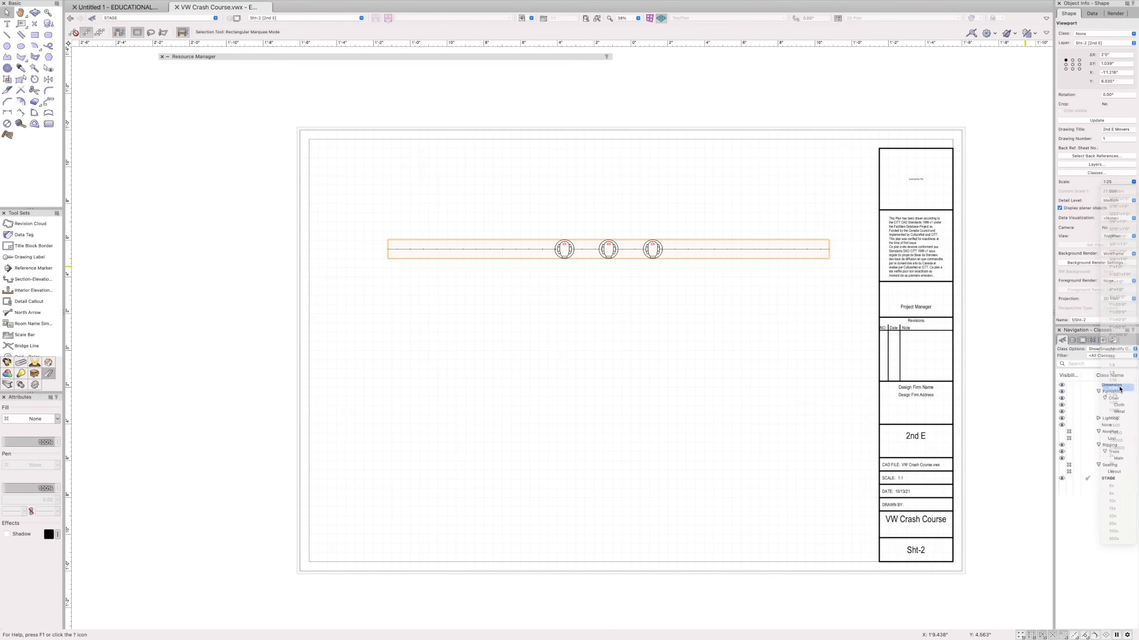
click(749, 341)
drag(713, 250, 702, 208)
click(748, 273)
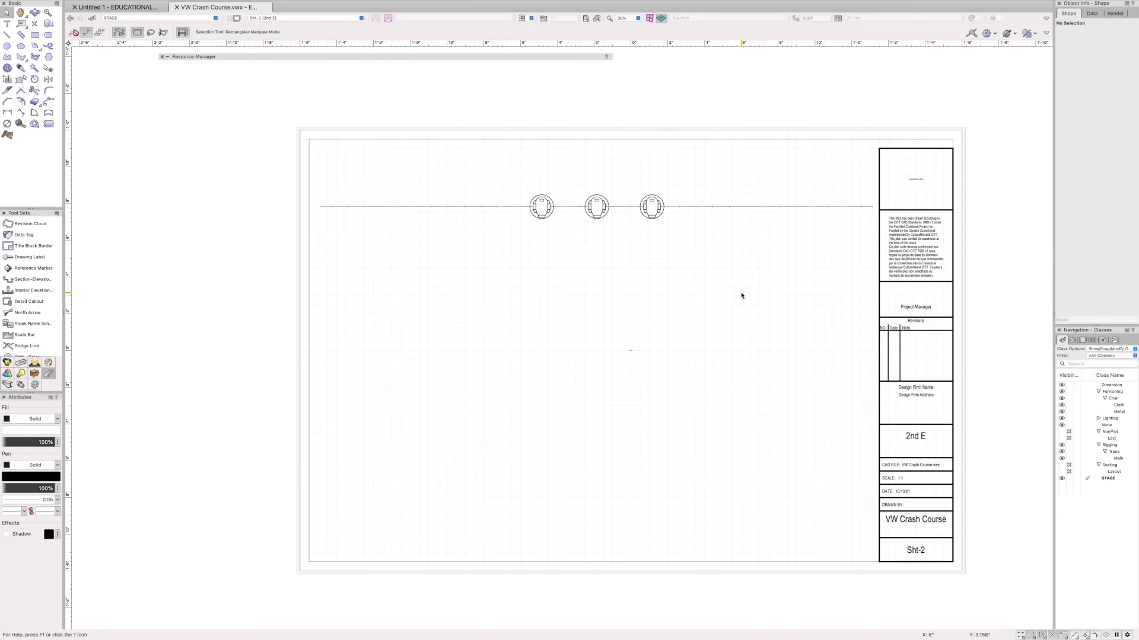
Open the 2nd E Movers viewport for annotation editing and look through the available dimensioning and annotation tools
double_click(653, 209)
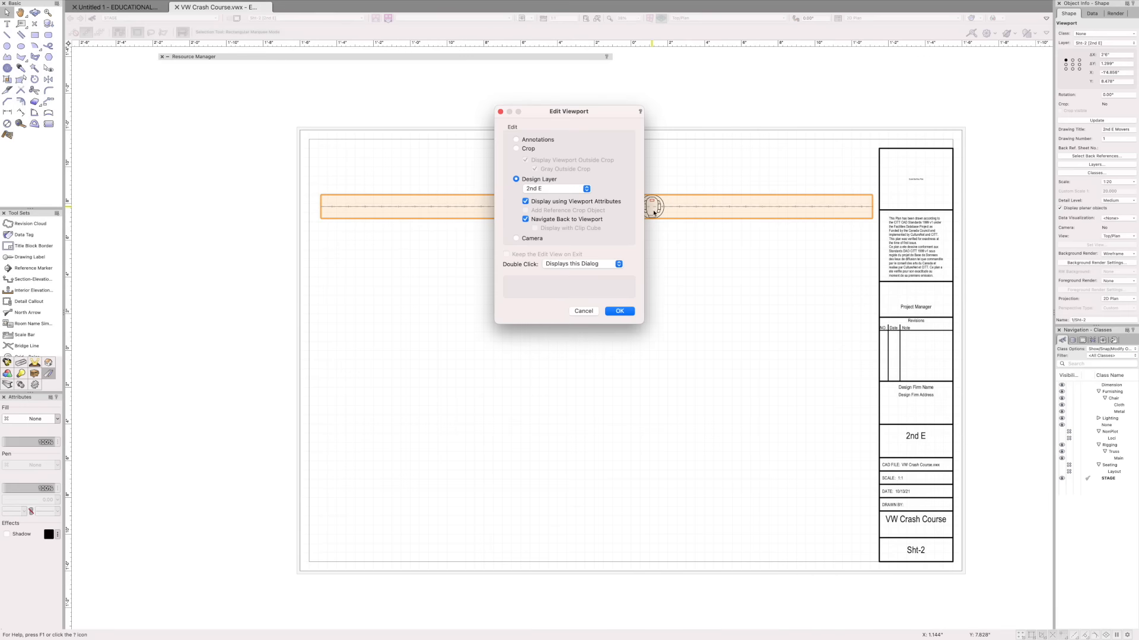
drag(539, 113, 856, 95)
click(834, 122)
click(835, 131)
click(834, 121)
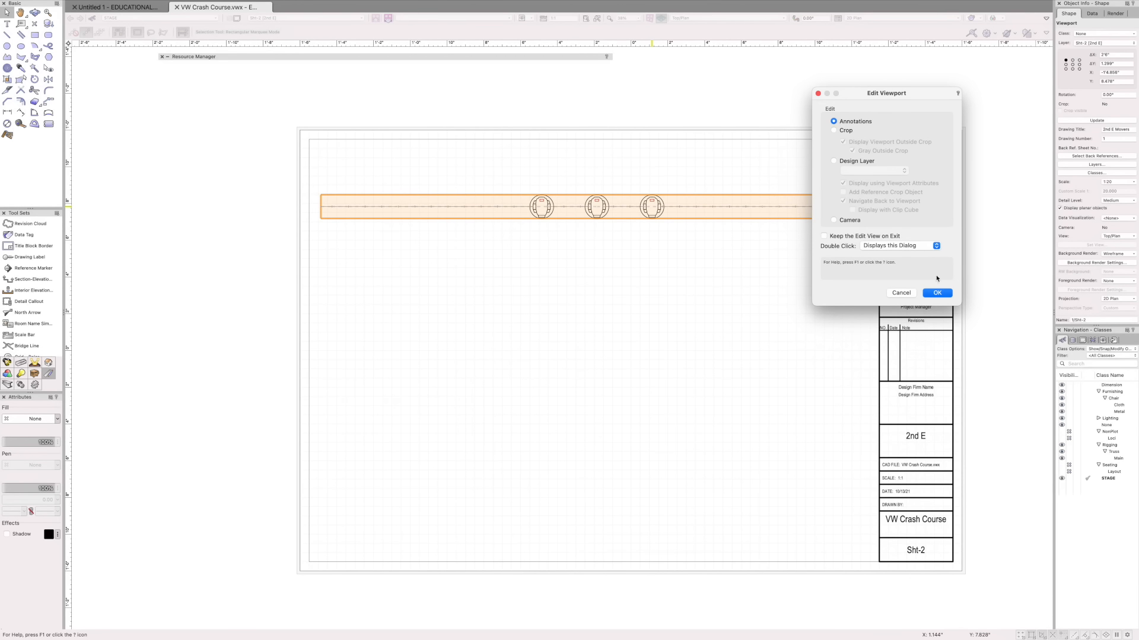
click(937, 293)
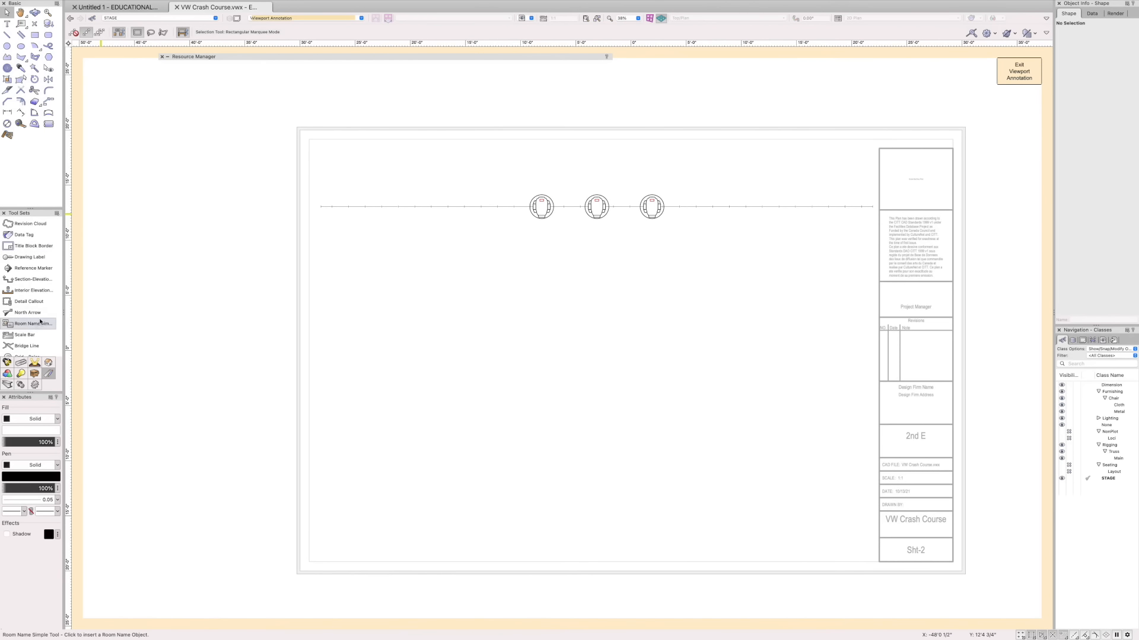
scroll(38, 294, down, 3)
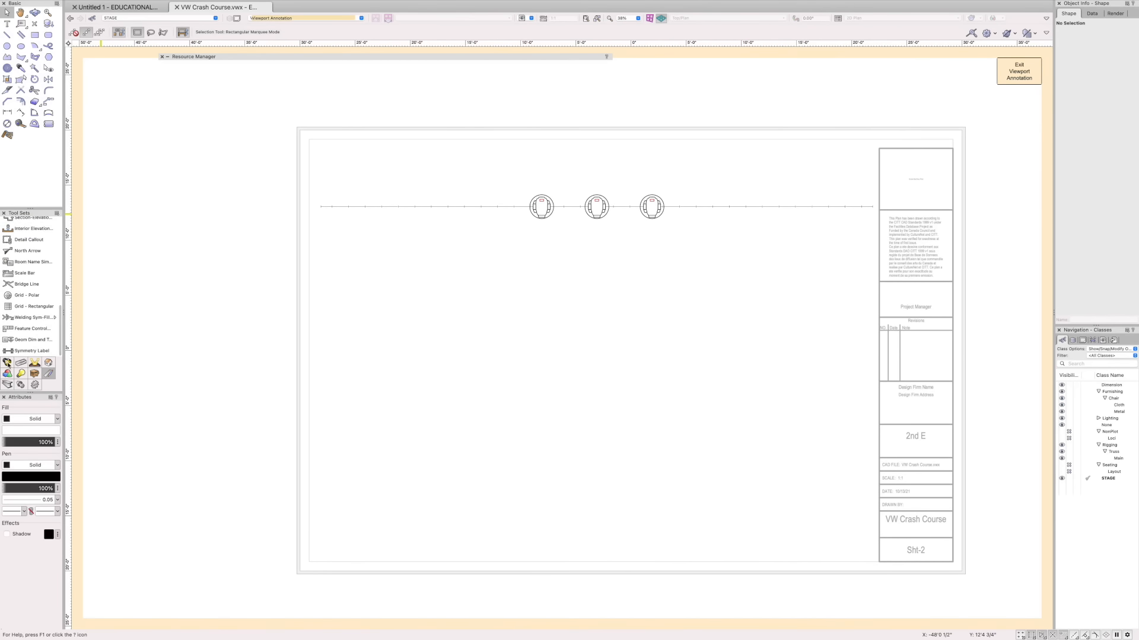
scroll(50, 302, up, 10)
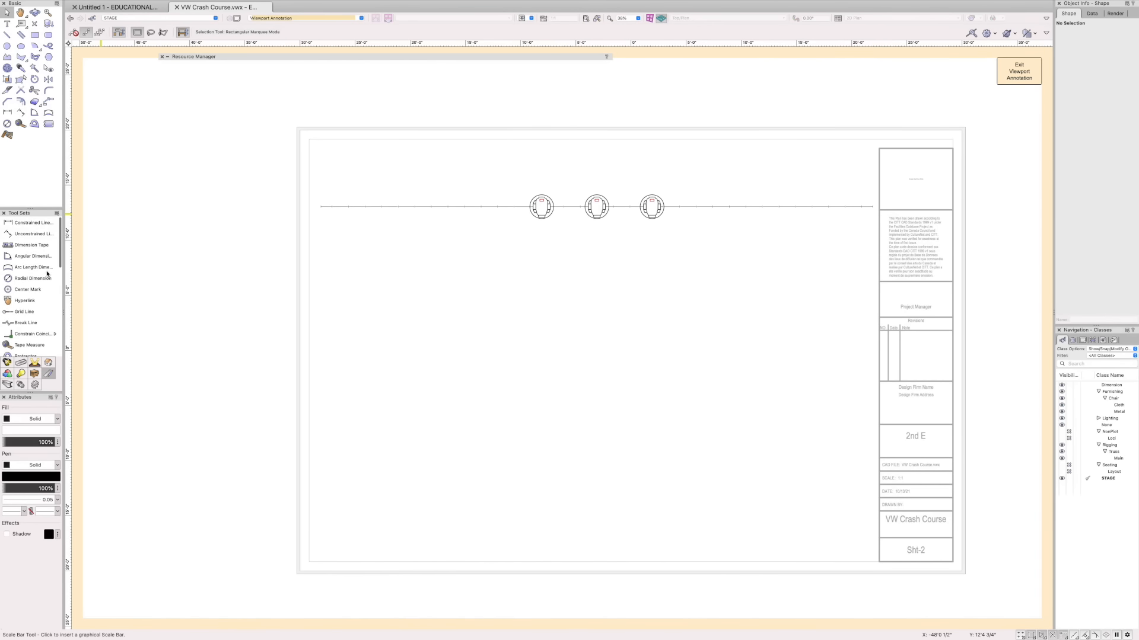
Chain-dimension the 2nd E lighting pipe from its left end through the centres of the three movers, with the dimension line above them
click(6, 112)
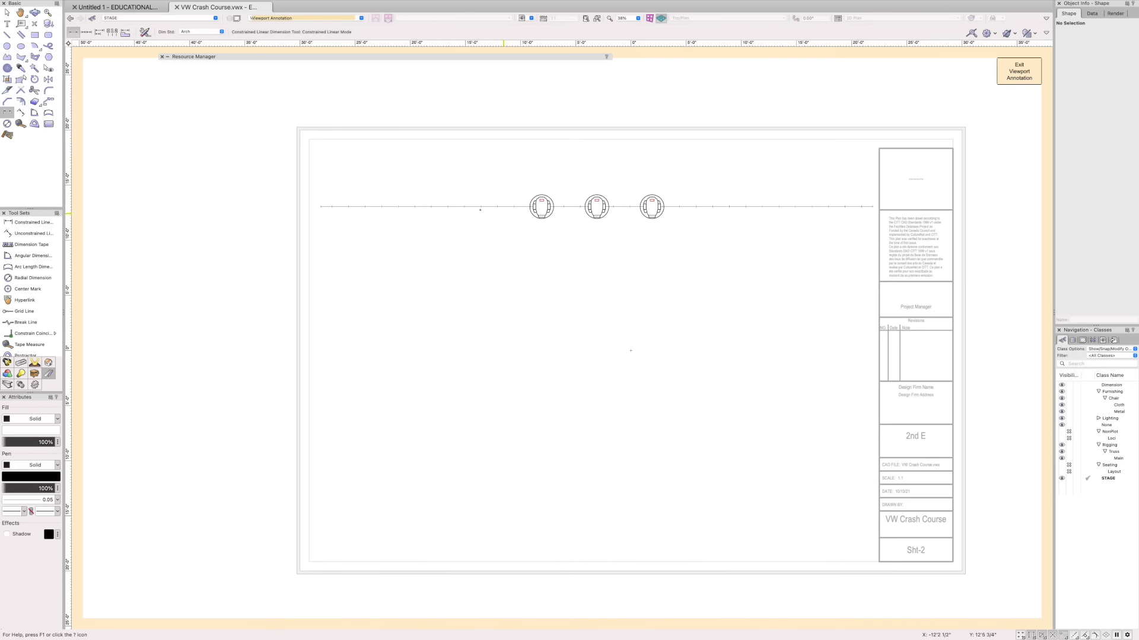
click(87, 32)
scroll(323, 206, up, 2)
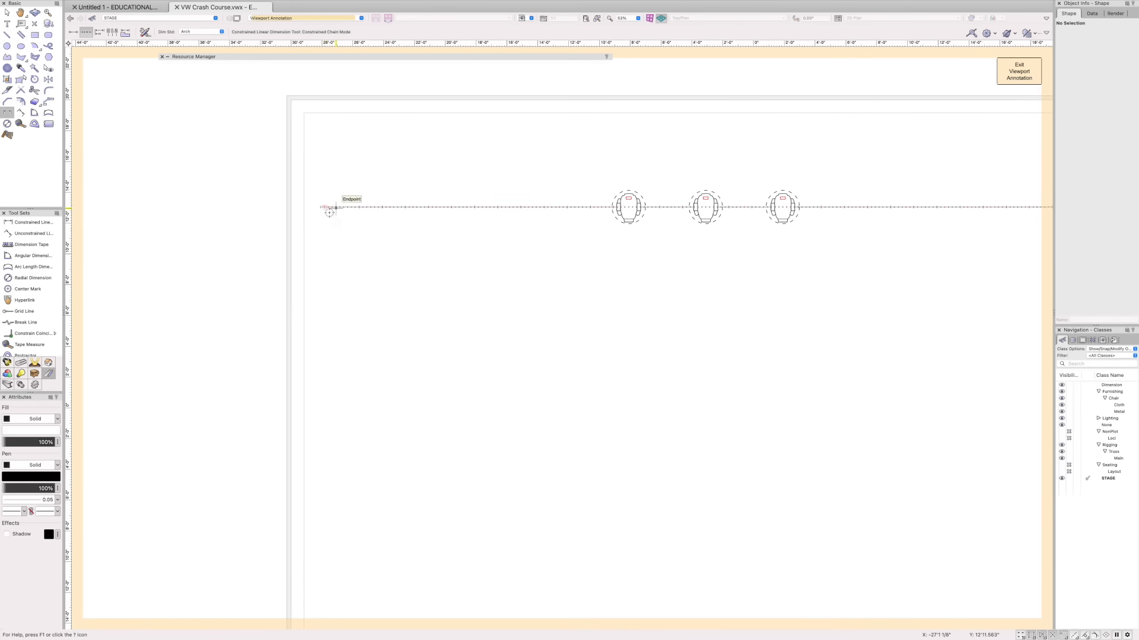
click(316, 207)
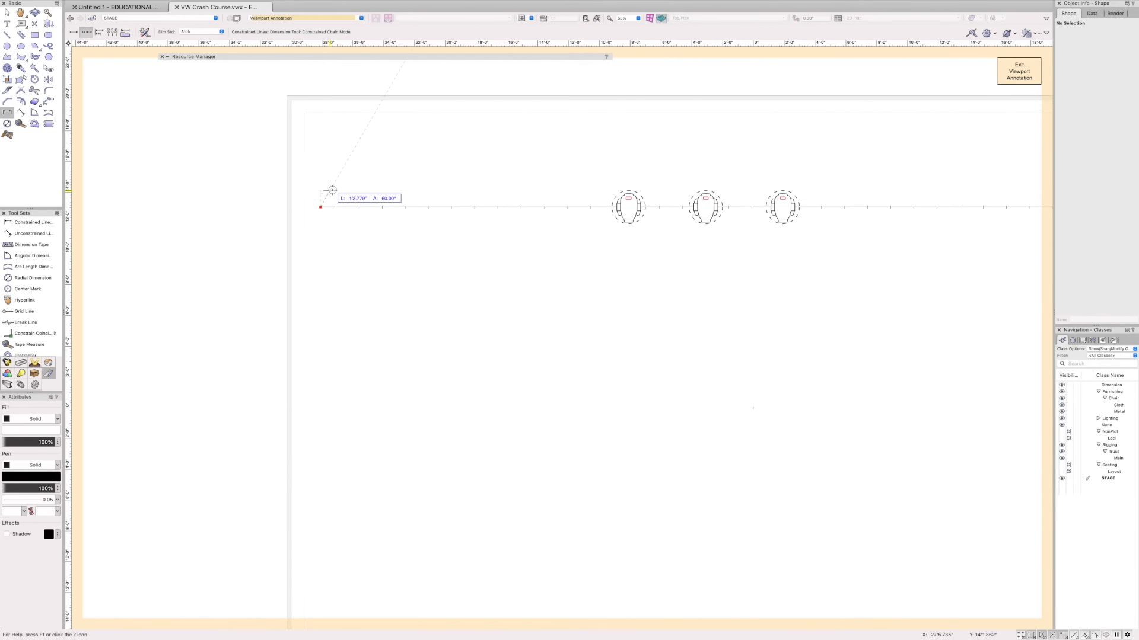
click(628, 208)
click(629, 180)
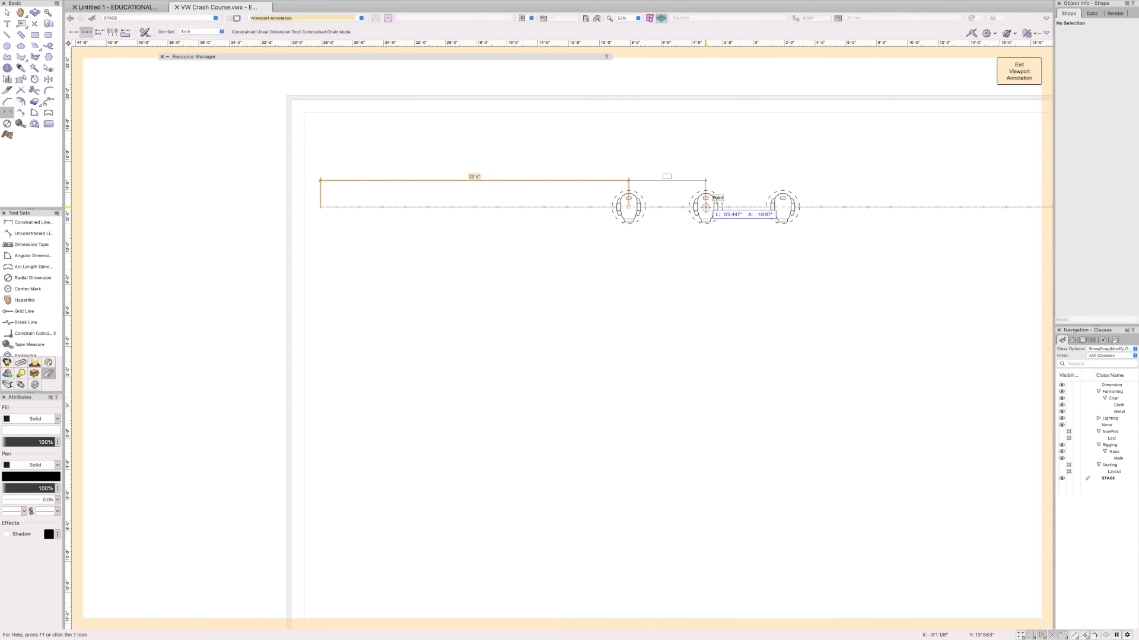
click(705, 208)
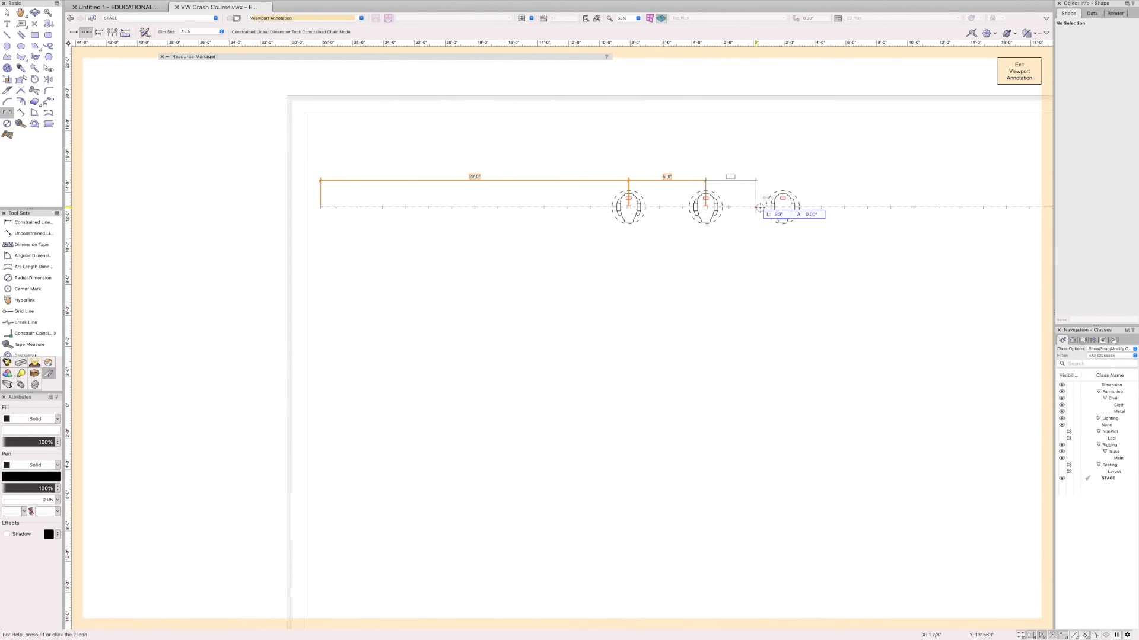
click(783, 208)
Extend the dimension chain from the third mover to the right end of the pipe and finish it
scroll(782, 207, down, 3)
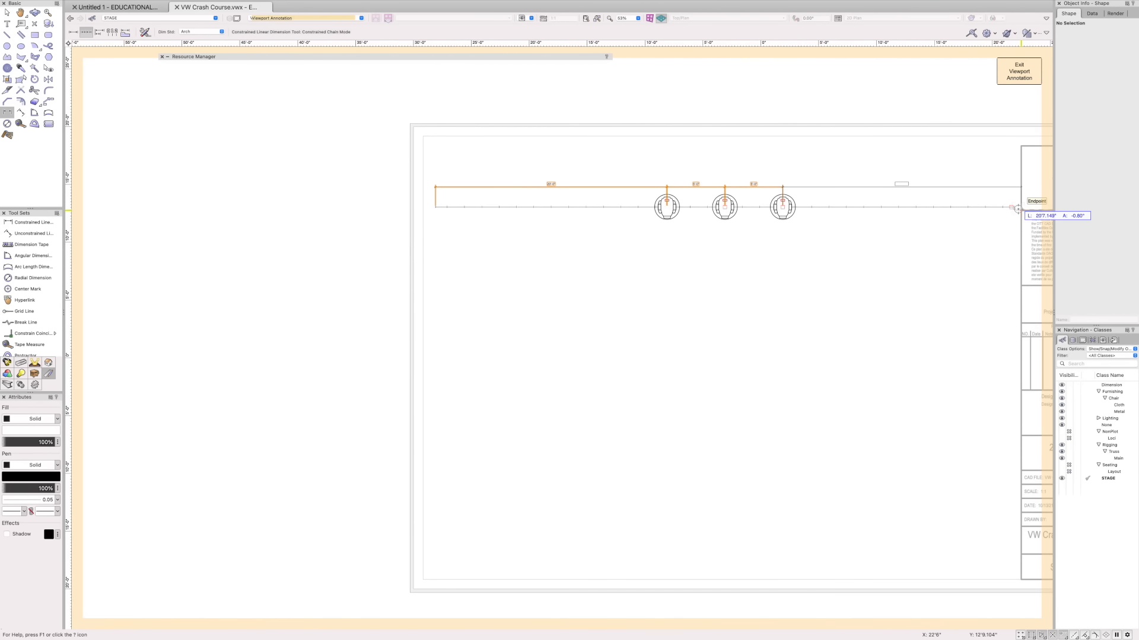
scroll(1015, 207, up, 5)
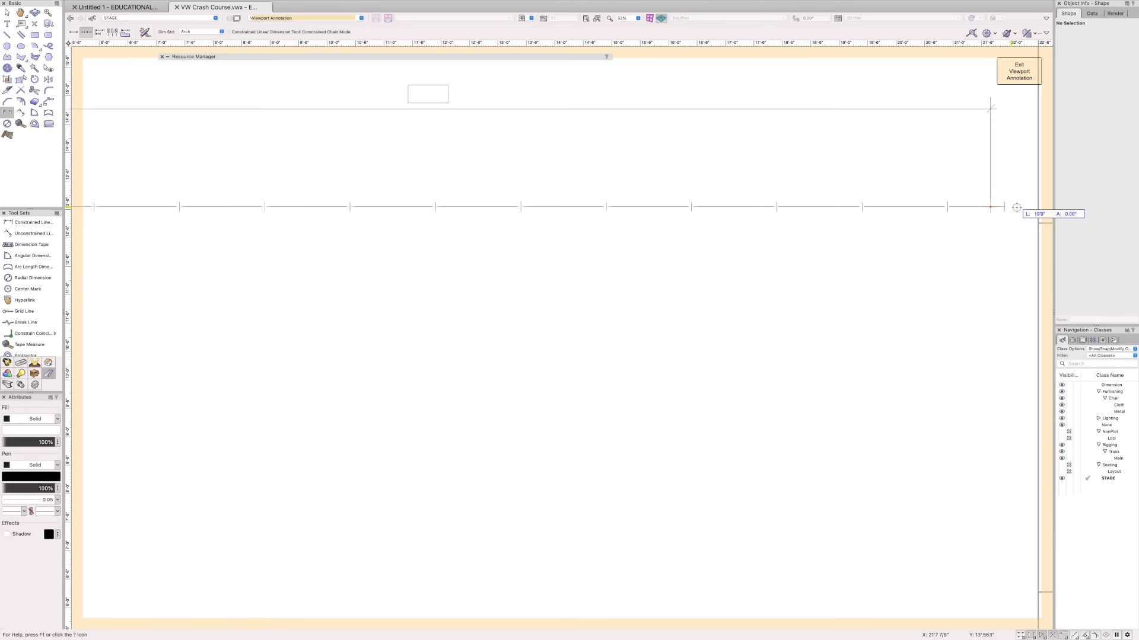
click(1002, 208)
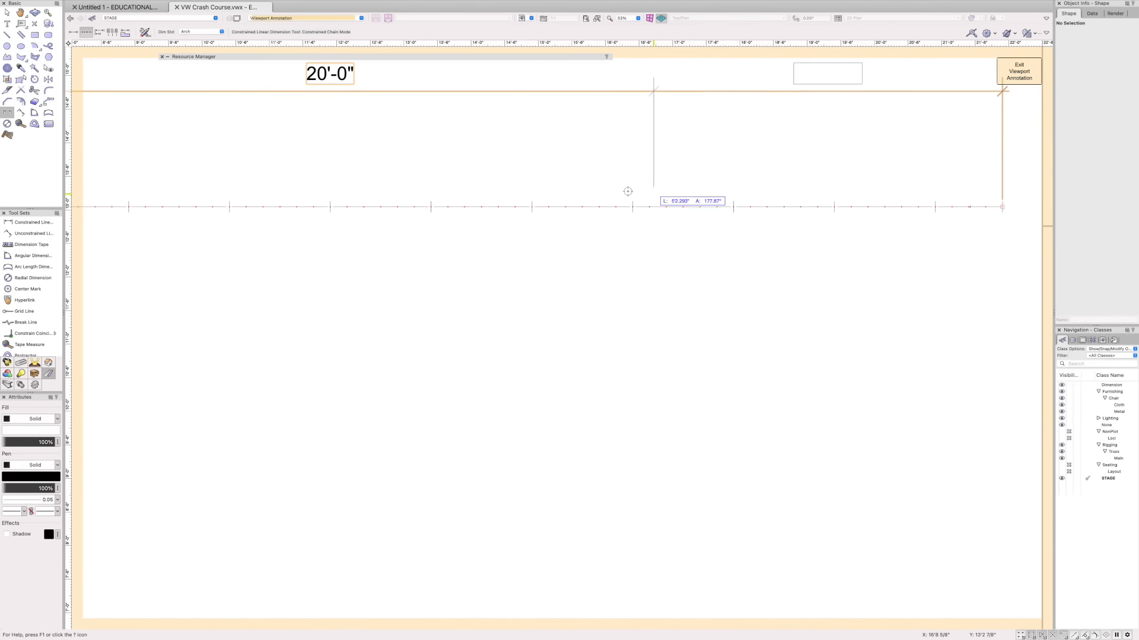
click(1002, 207)
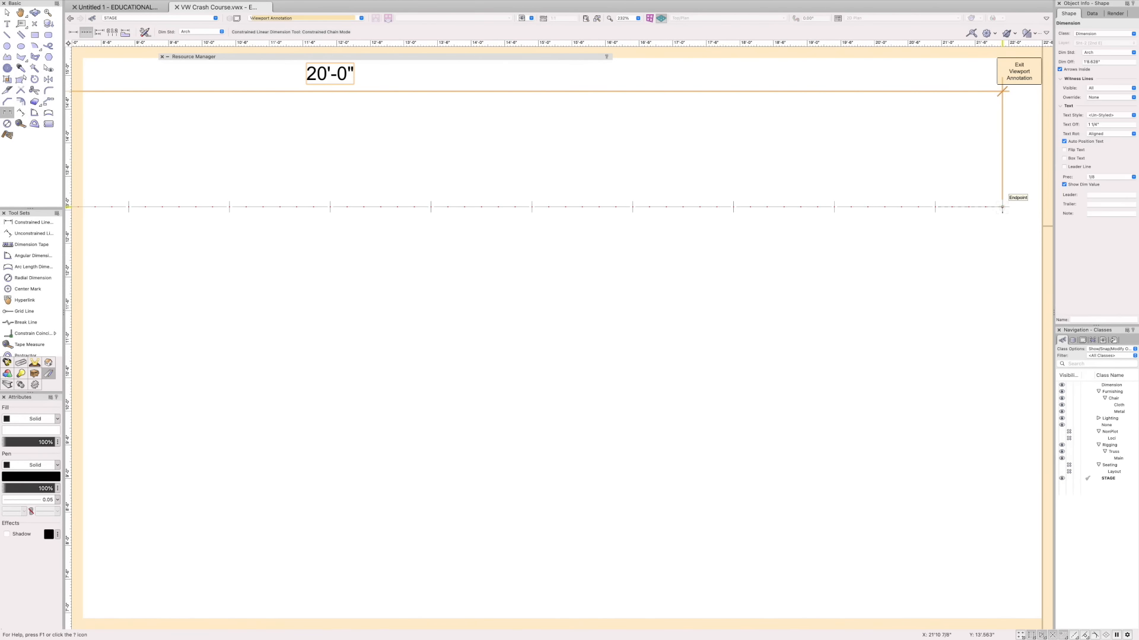
scroll(770, 243, down, 3)
scroll(770, 242, down, 2)
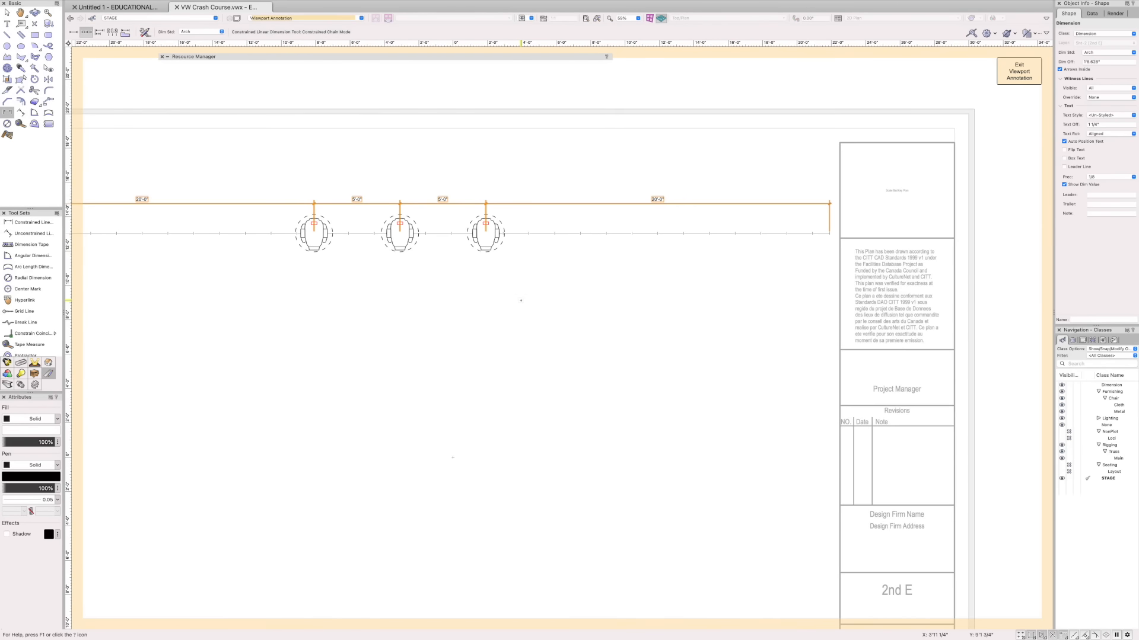
scroll(522, 296, down, 1)
mouse_move(390, 296)
mouse_down()
mouse_move(570, 264)
mouse_move(521, 247)
mouse_up()
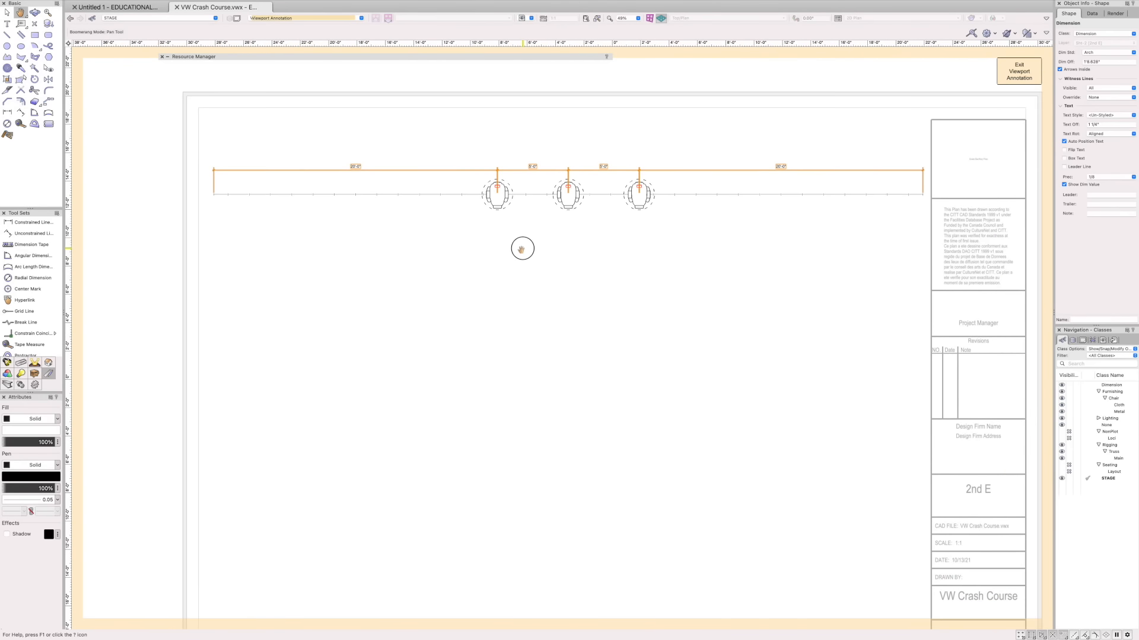
scroll(673, 199, down, 2)
key(x)
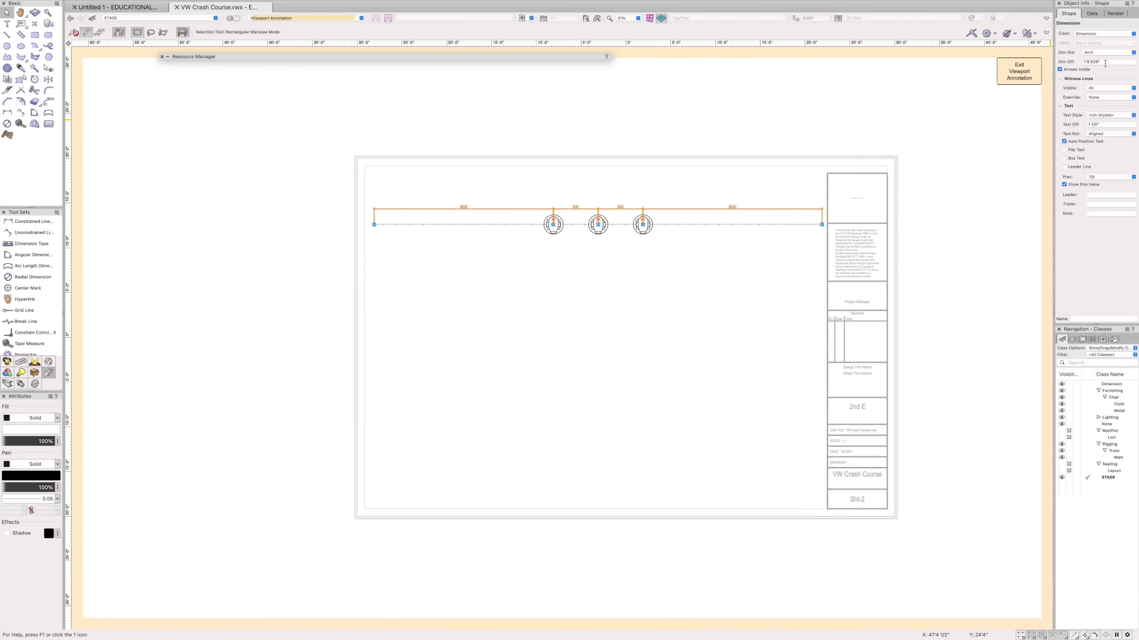
Check the text style options offered for the selected dimension chain
click(1064, 159)
click(1106, 115)
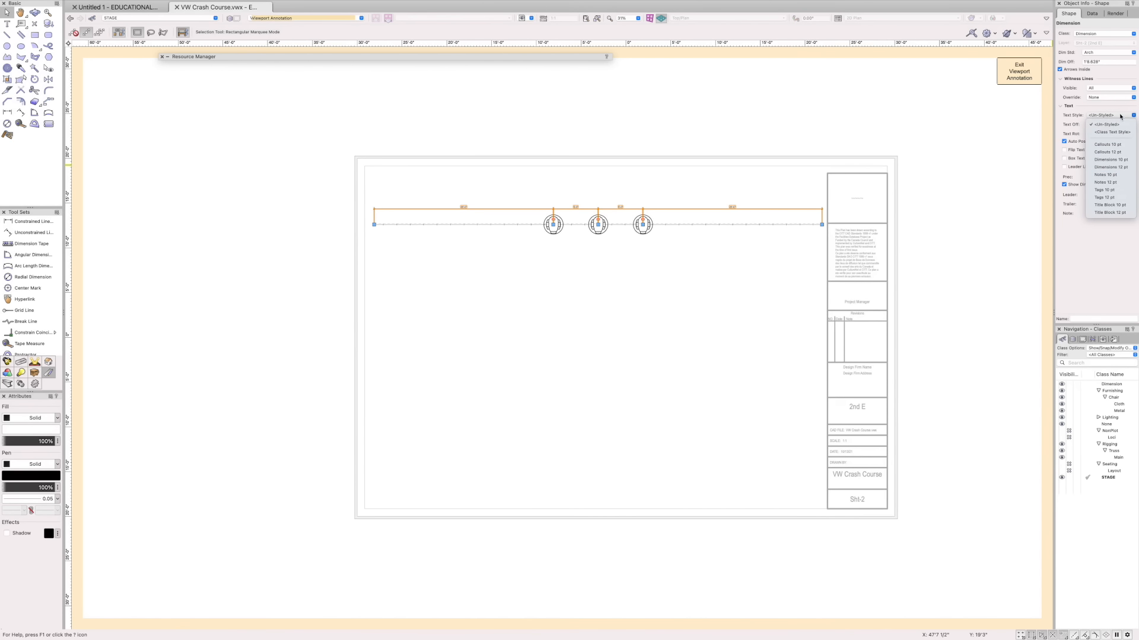
click(1118, 115)
Exit the viewport annotation and place a duplicate of the 2nd E Movers viewport below the original
click(1018, 71)
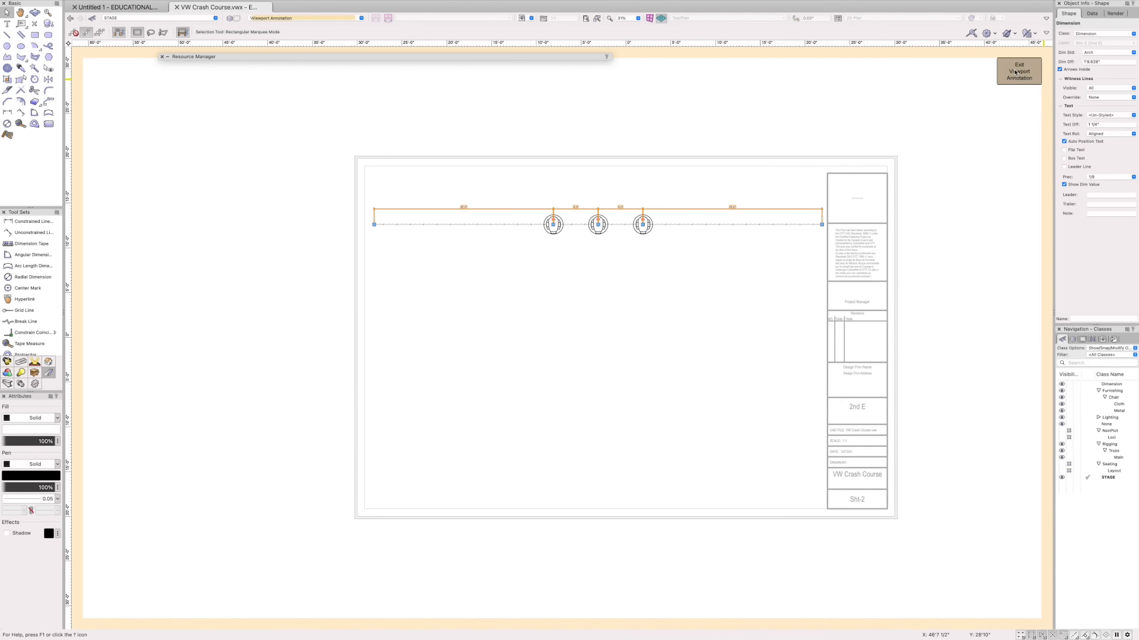
alt+drag(598, 218, 593, 309)
double_click(600, 222)
click(528, 149)
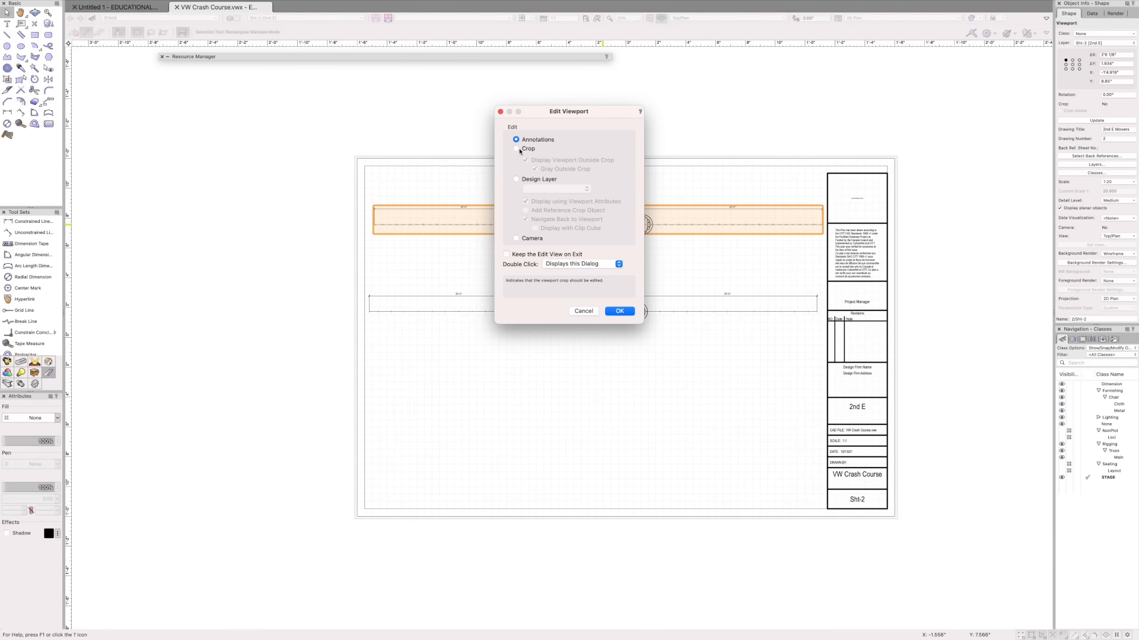
click(585, 310)
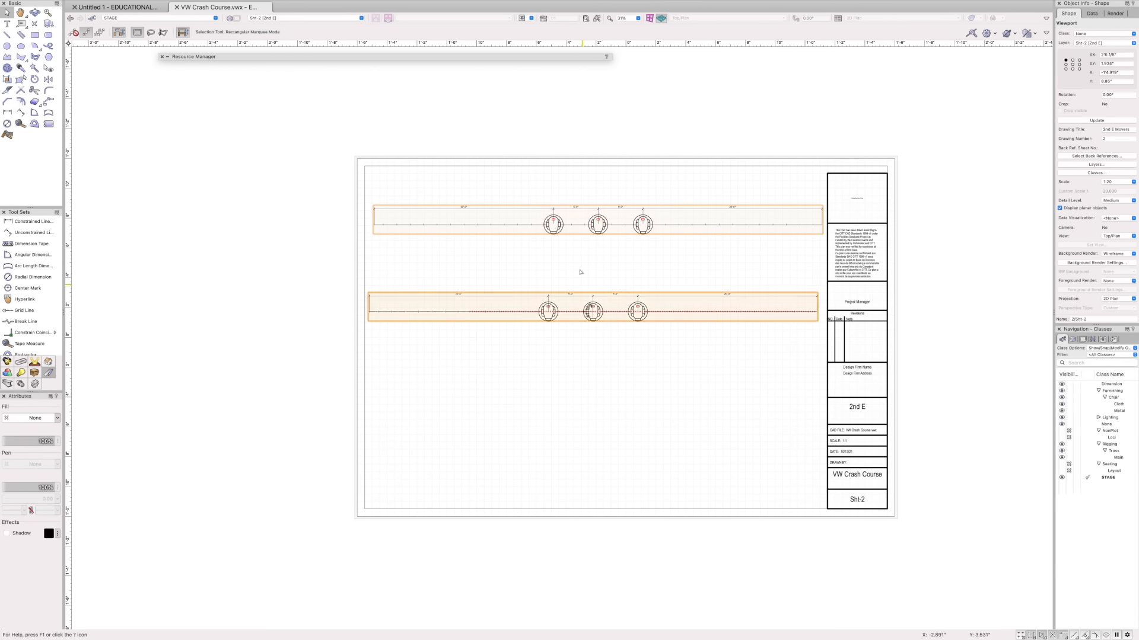
double_click(697, 311)
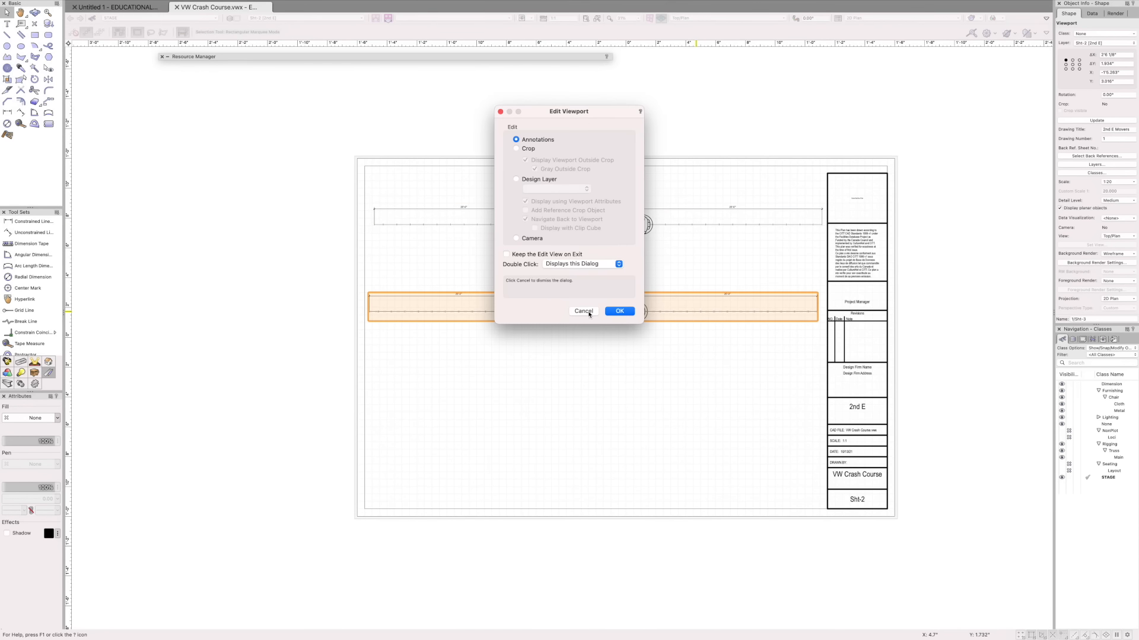
click(584, 311)
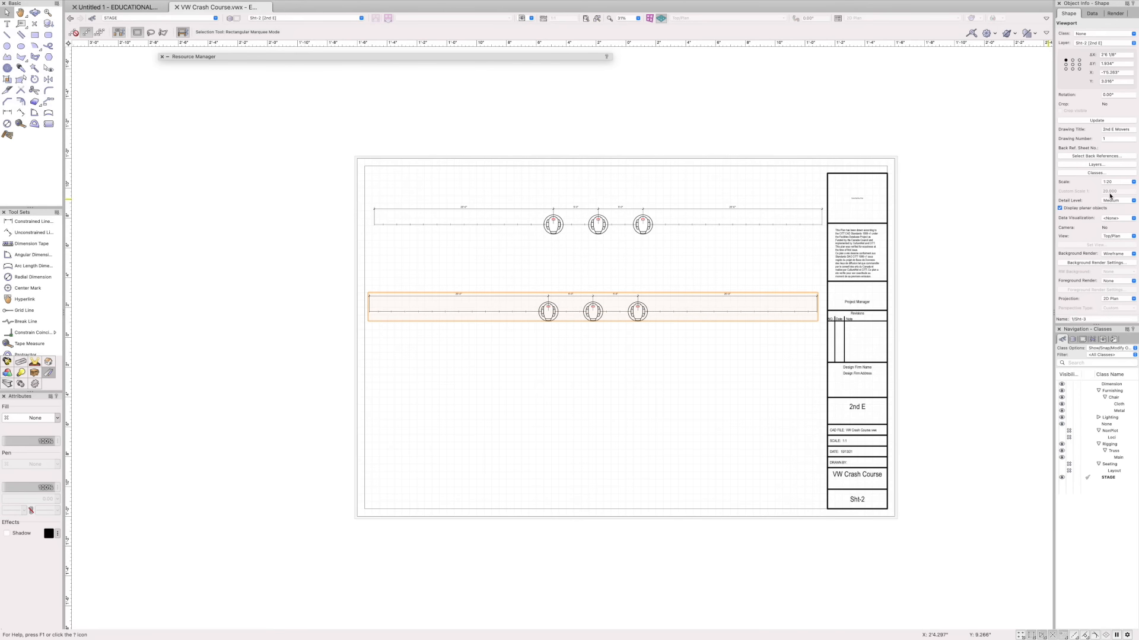
Set the duplicated viewport to the Front view and move it down below the original viewport
scroll(1113, 244, down, 2)
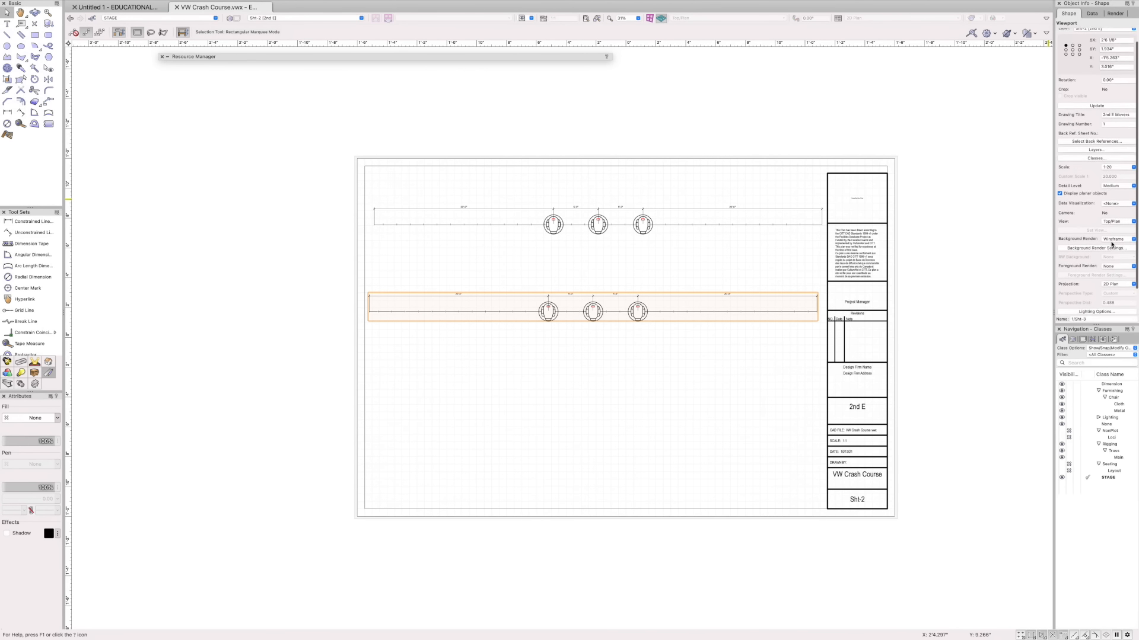
scroll(1115, 226, up, 2)
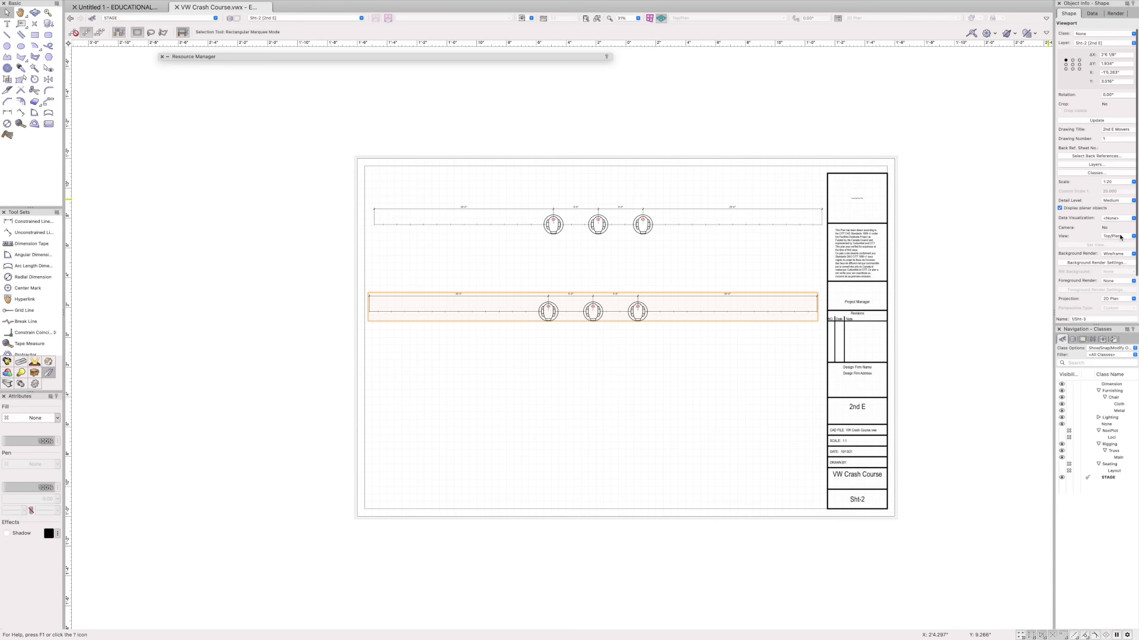
click(1121, 236)
click(1099, 270)
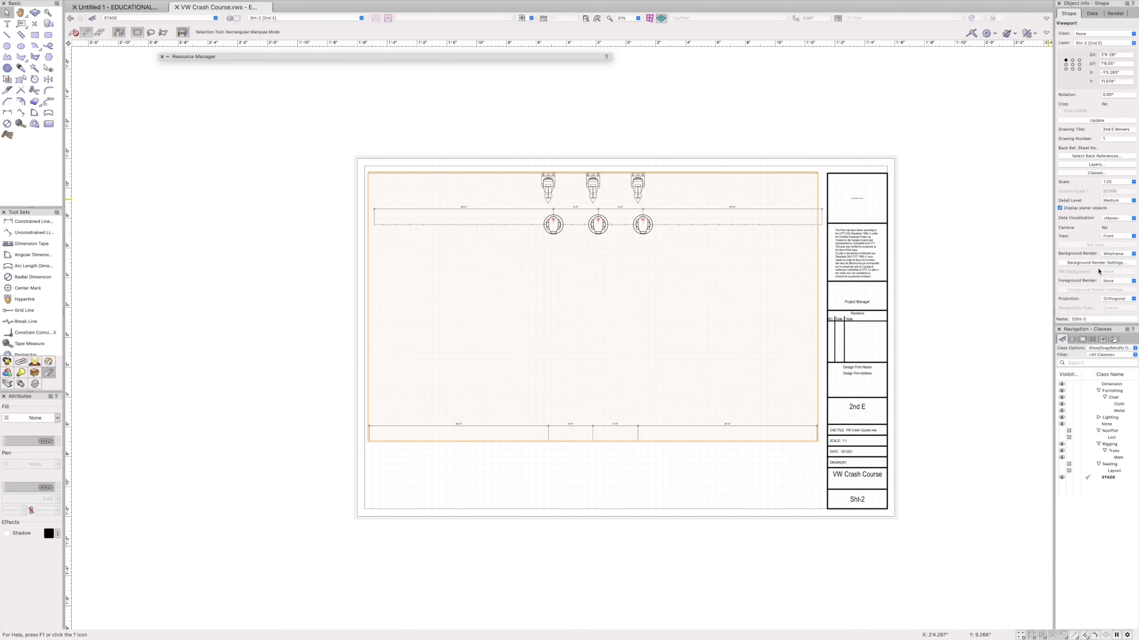
drag(626, 185, 632, 259)
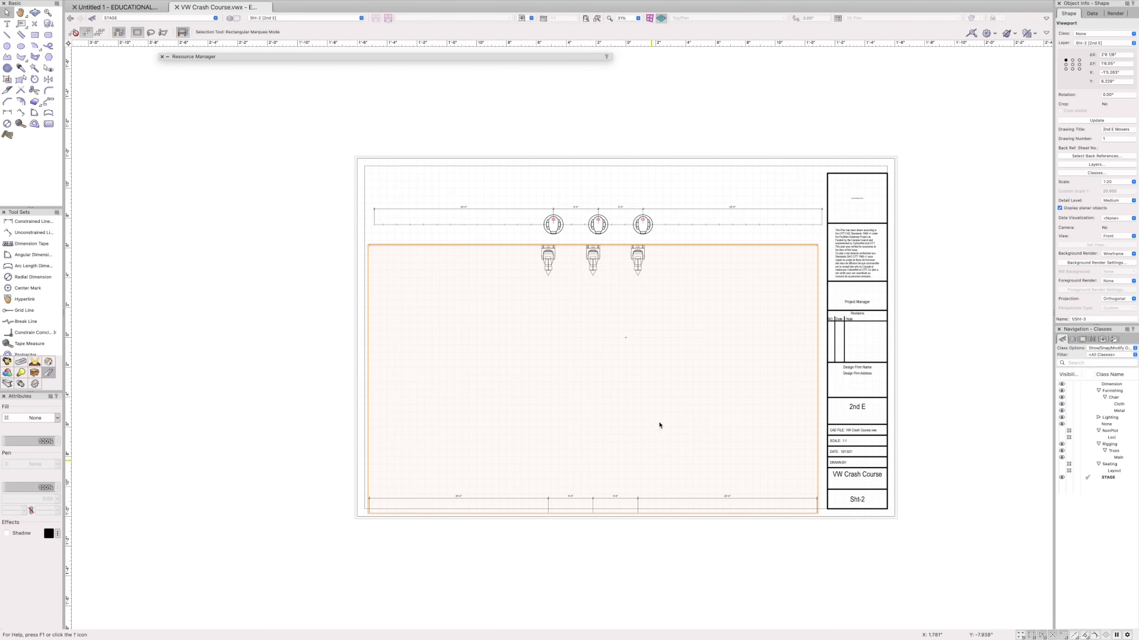
Try the Left Isometric, Front and Right views on the duplicated viewport
click(1117, 239)
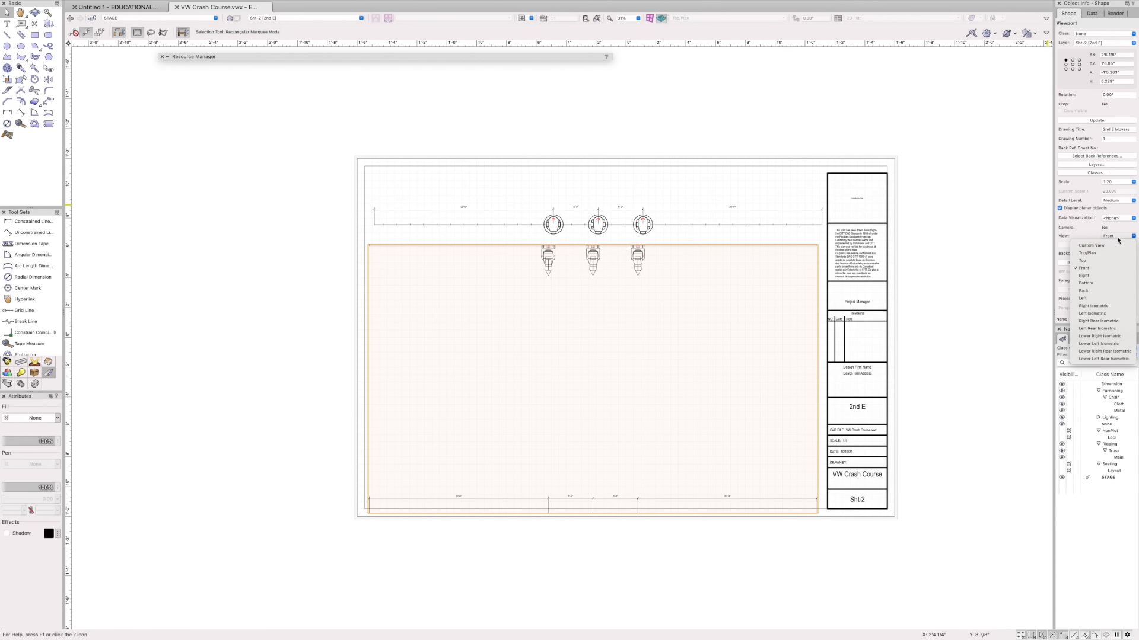
click(1094, 313)
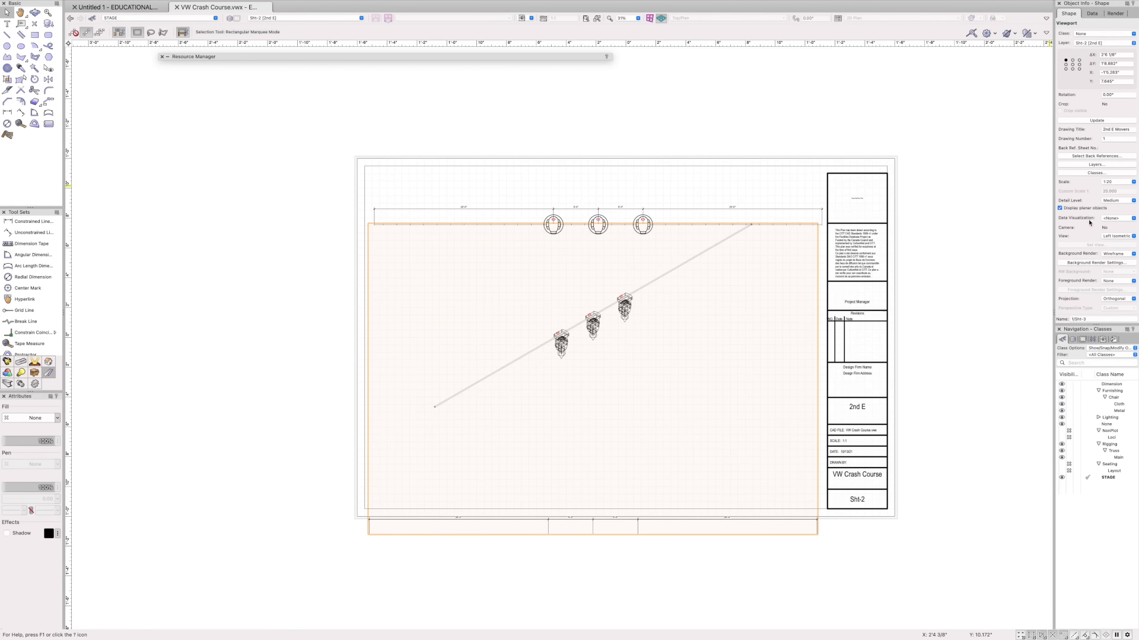
click(1118, 236)
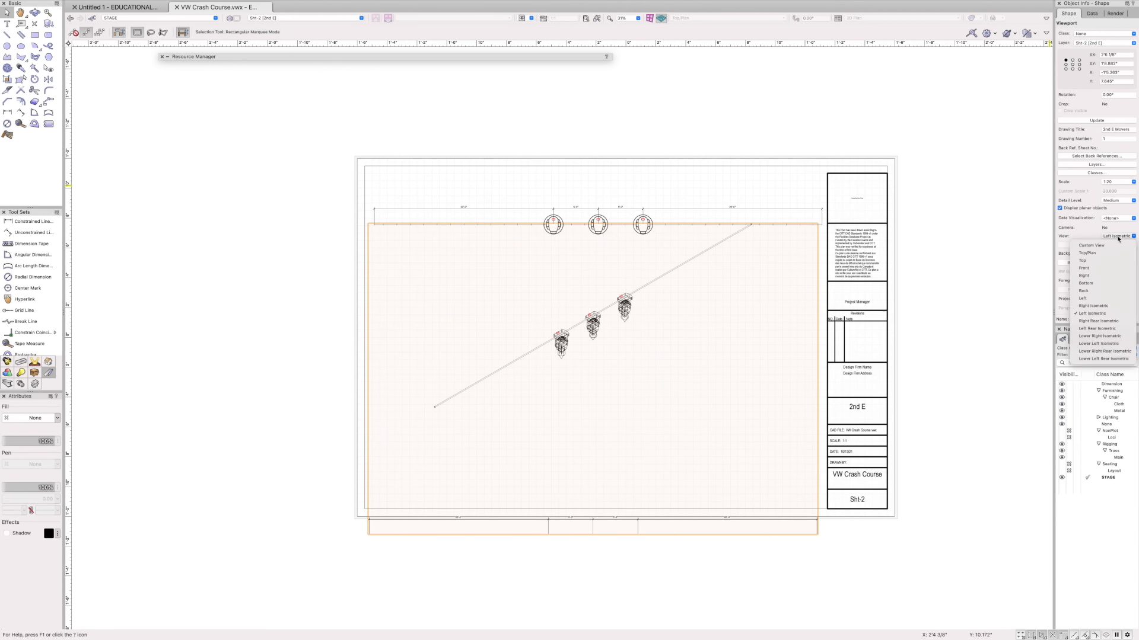
click(1106, 268)
click(1115, 236)
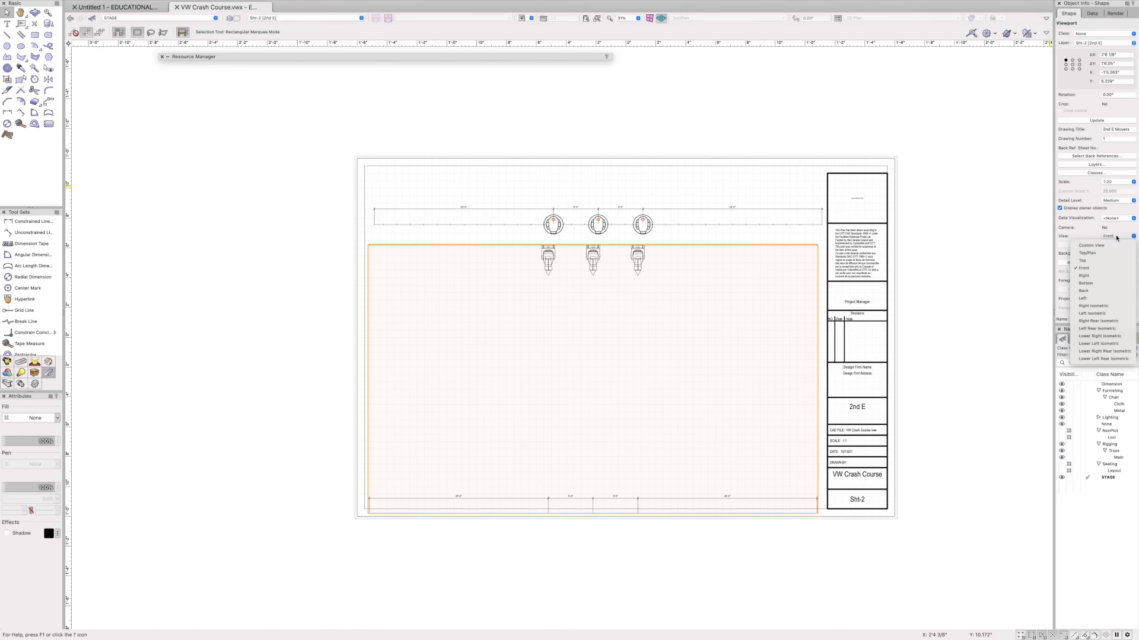
click(1105, 276)
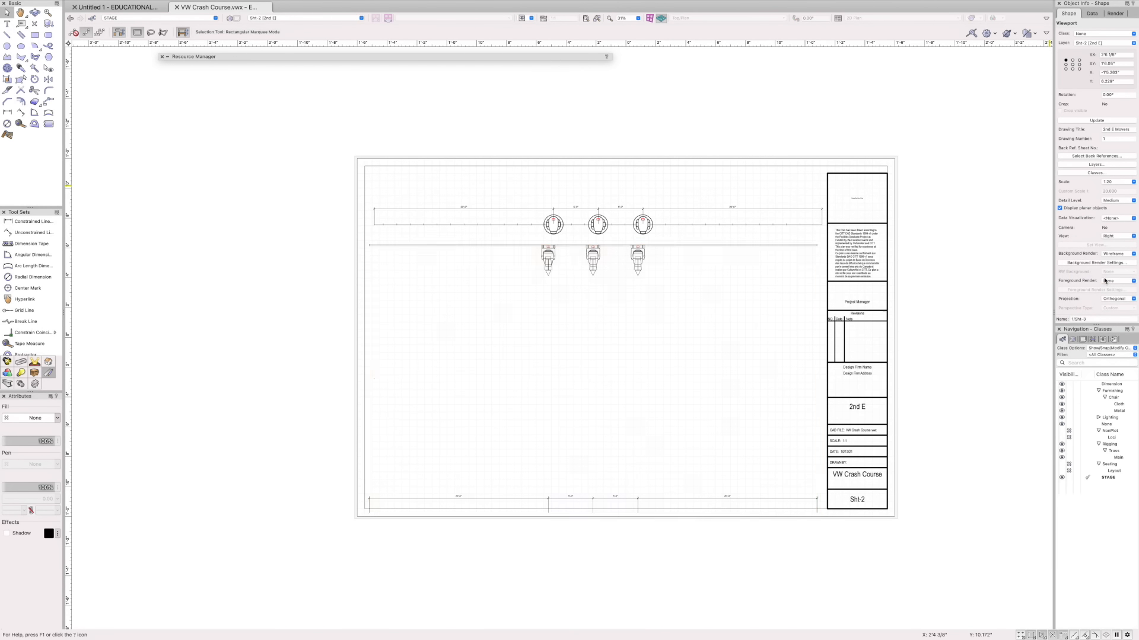
Set the duplicated viewport to Top/Plan view and move it up close beneath the original viewport
click(1115, 236)
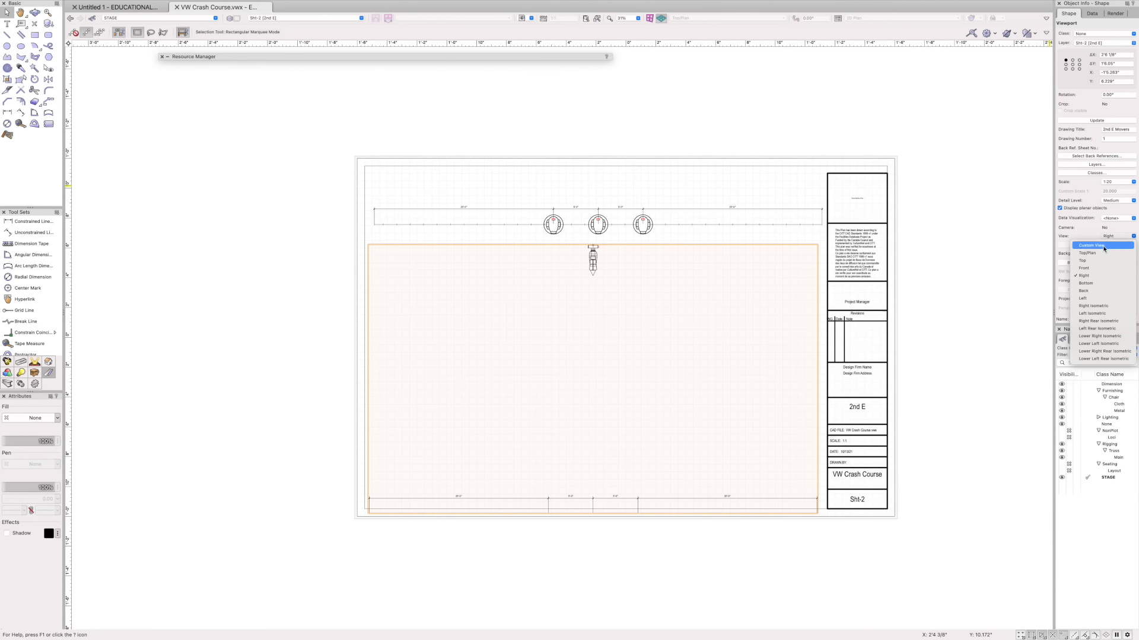
click(1103, 253)
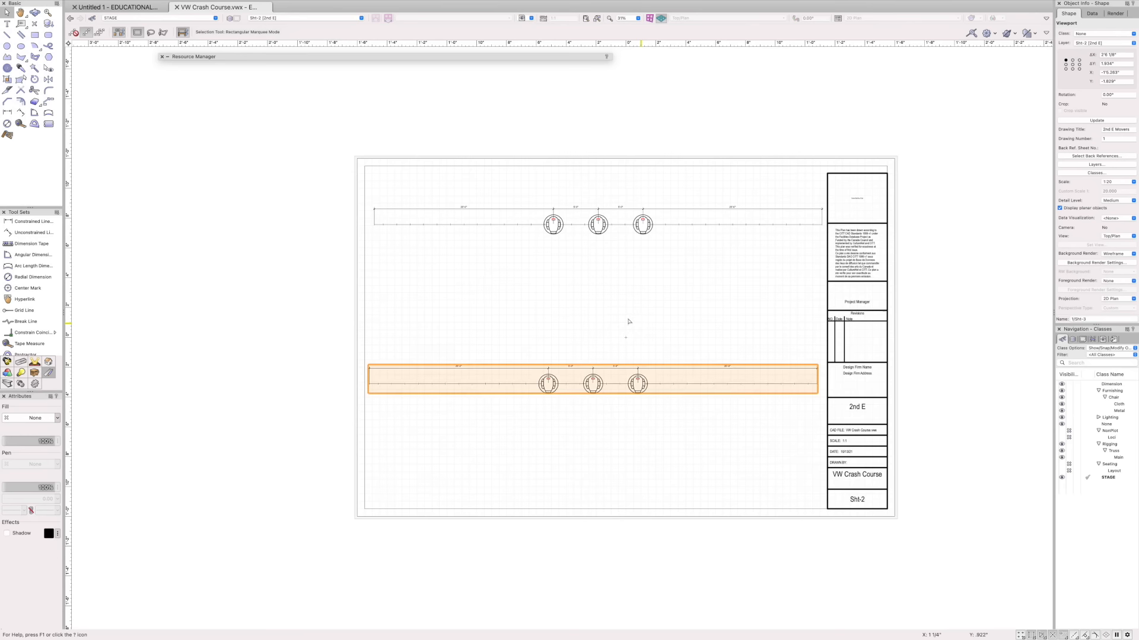
drag(604, 382, 602, 289)
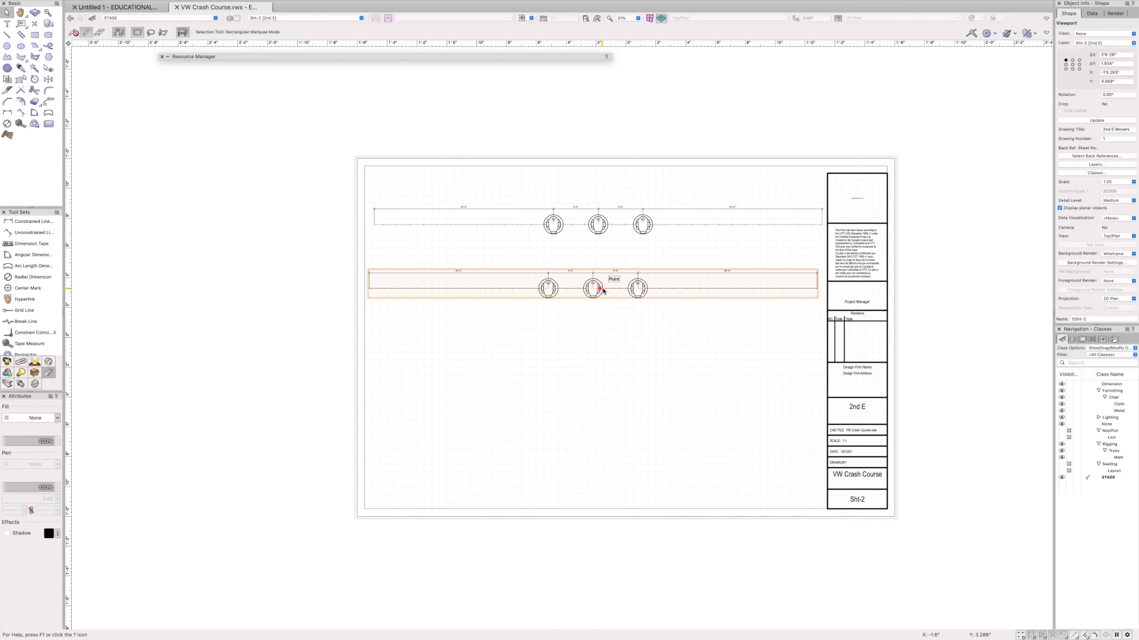
Shift the duplicated viewport slightly right to line it up beneath the original viewport
click(608, 340)
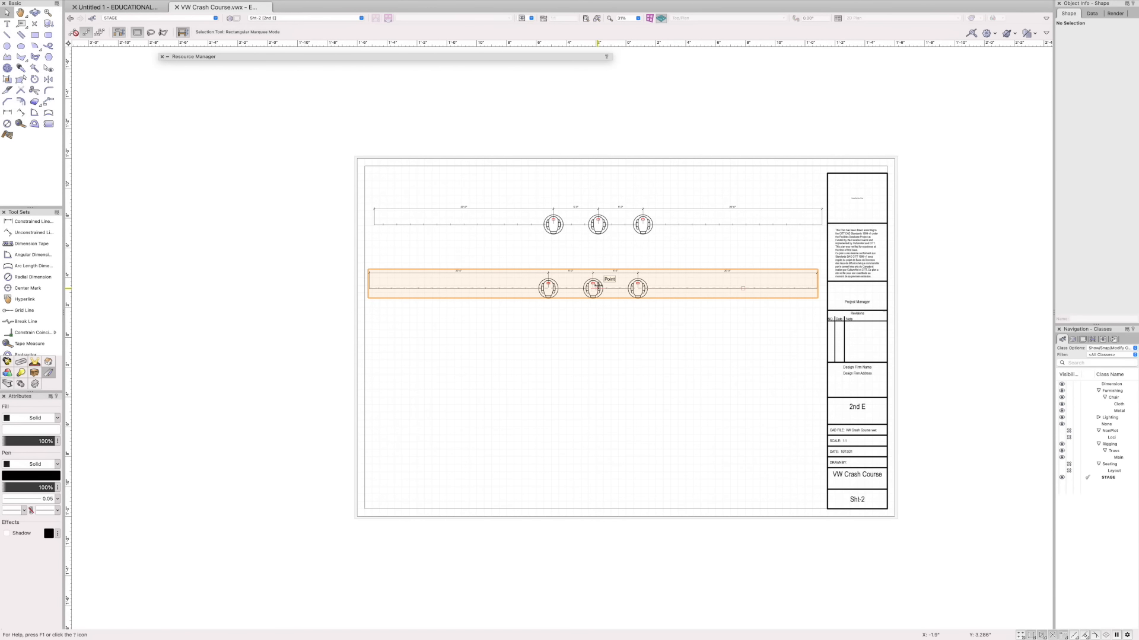
drag(582, 288, 588, 288)
click(622, 343)
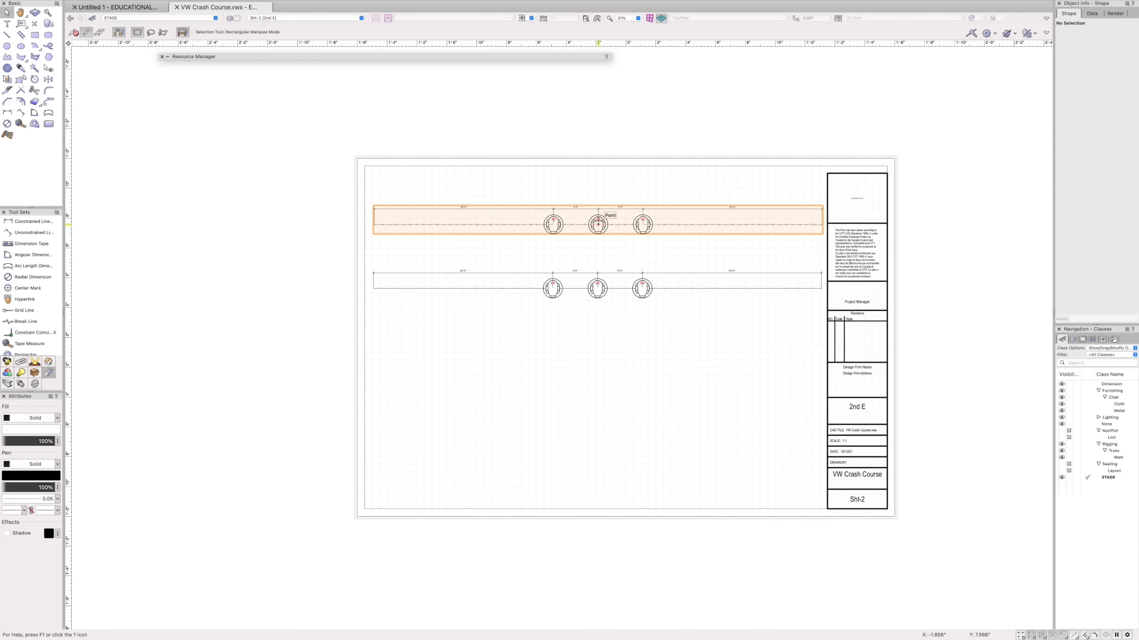
Delete the duplicated lower viewport and move the remaining 2nd E Movers viewport slightly down the sheet
scroll(26, 260, down, 10)
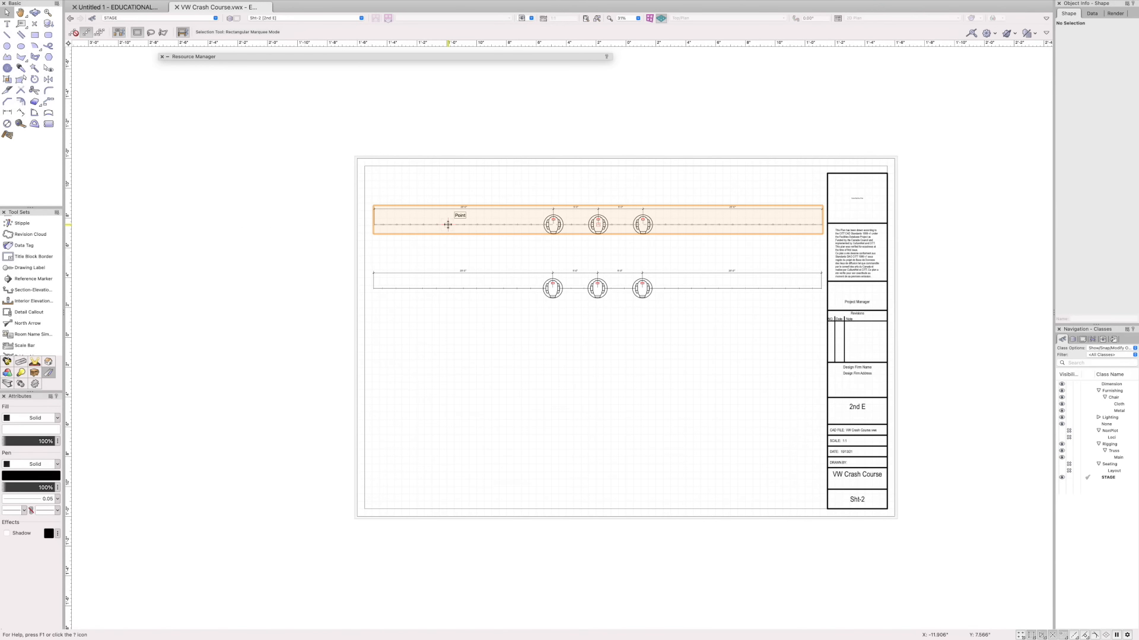
click(613, 288)
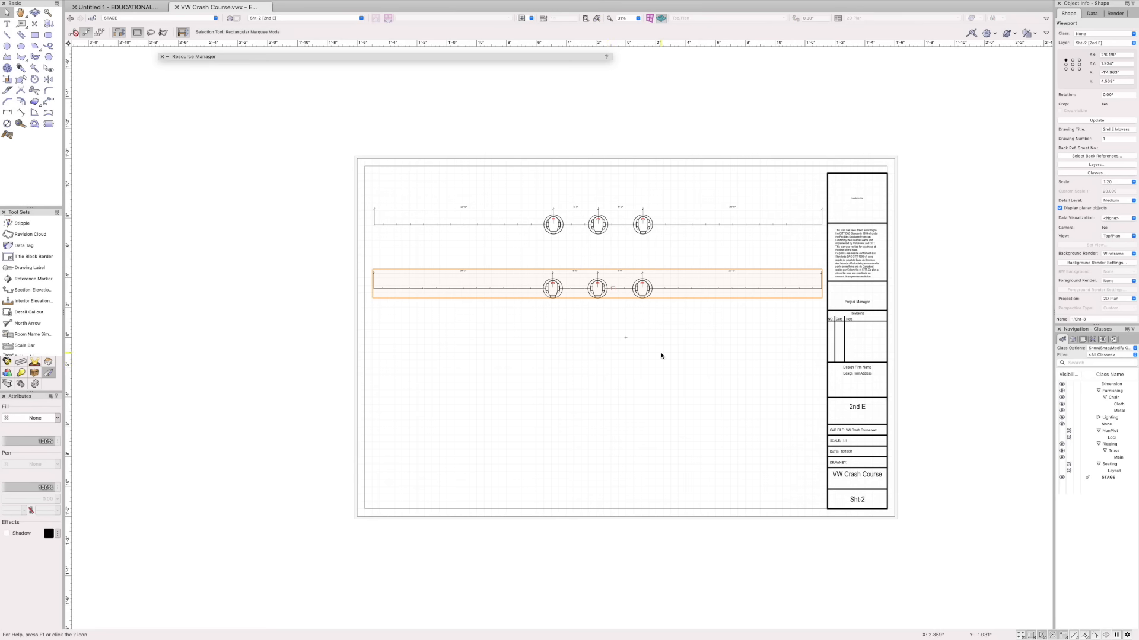
key(Delete)
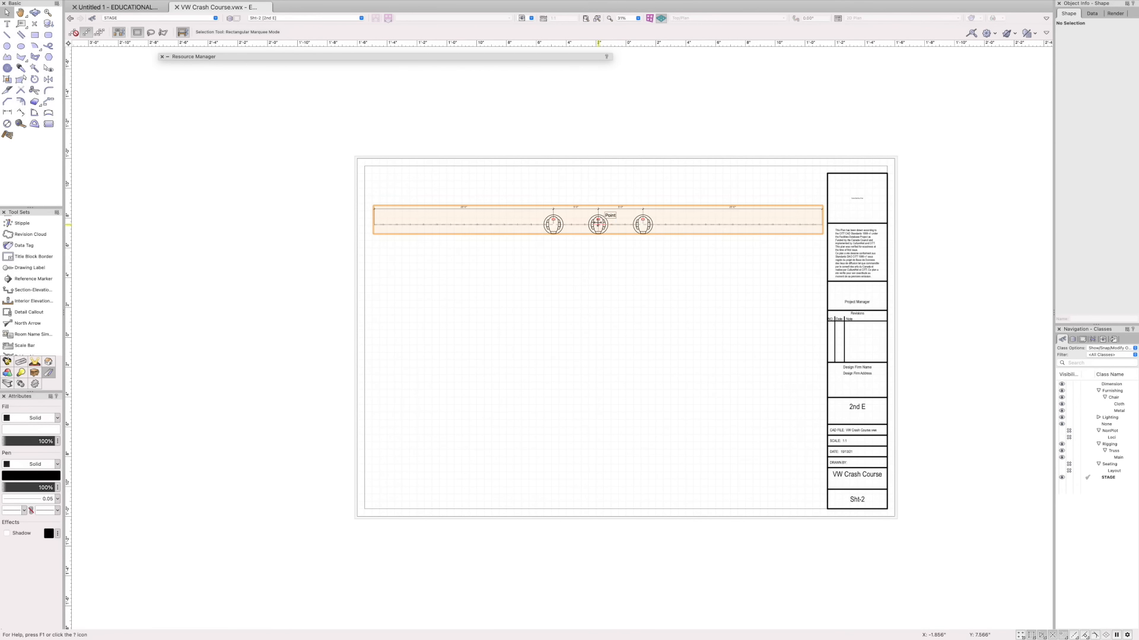
drag(597, 223, 598, 248)
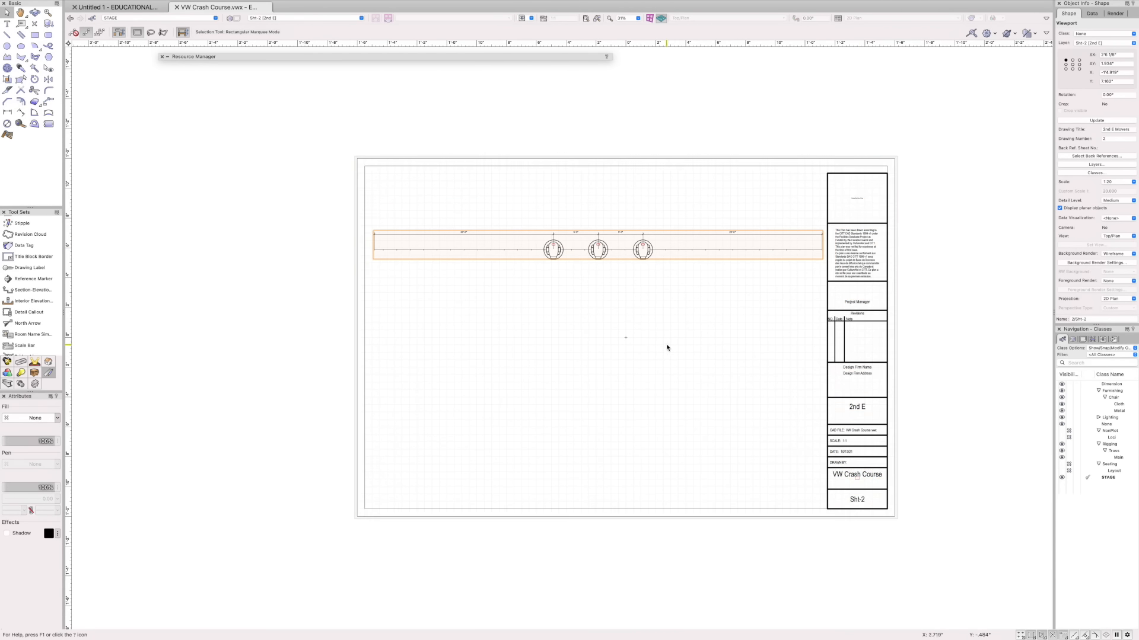
click(370, 324)
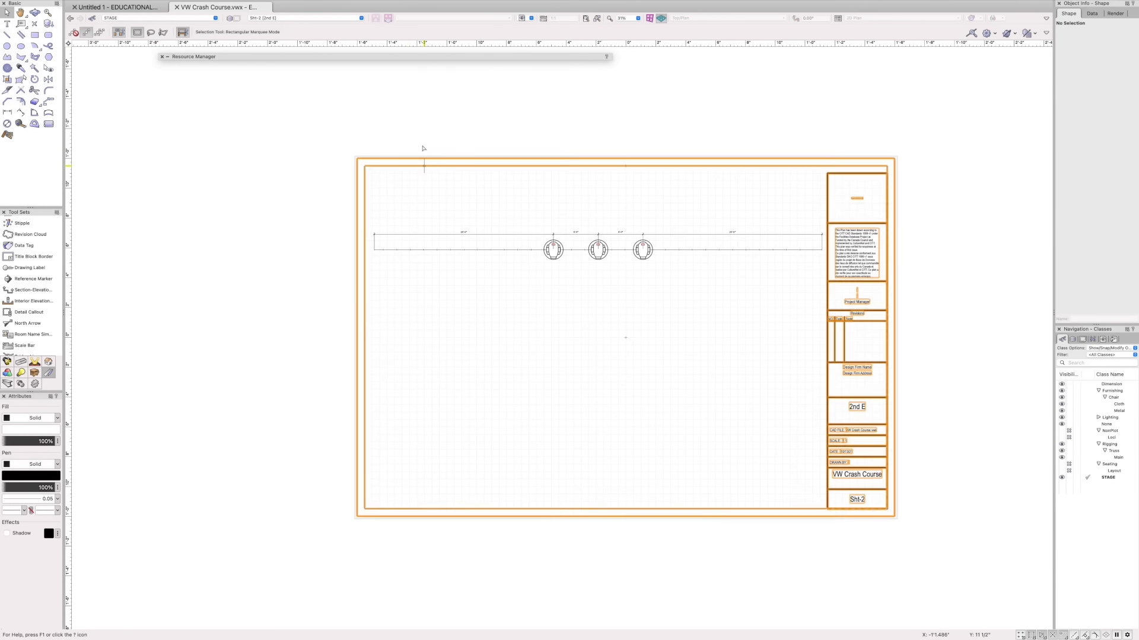
click(320, 18)
click(325, 23)
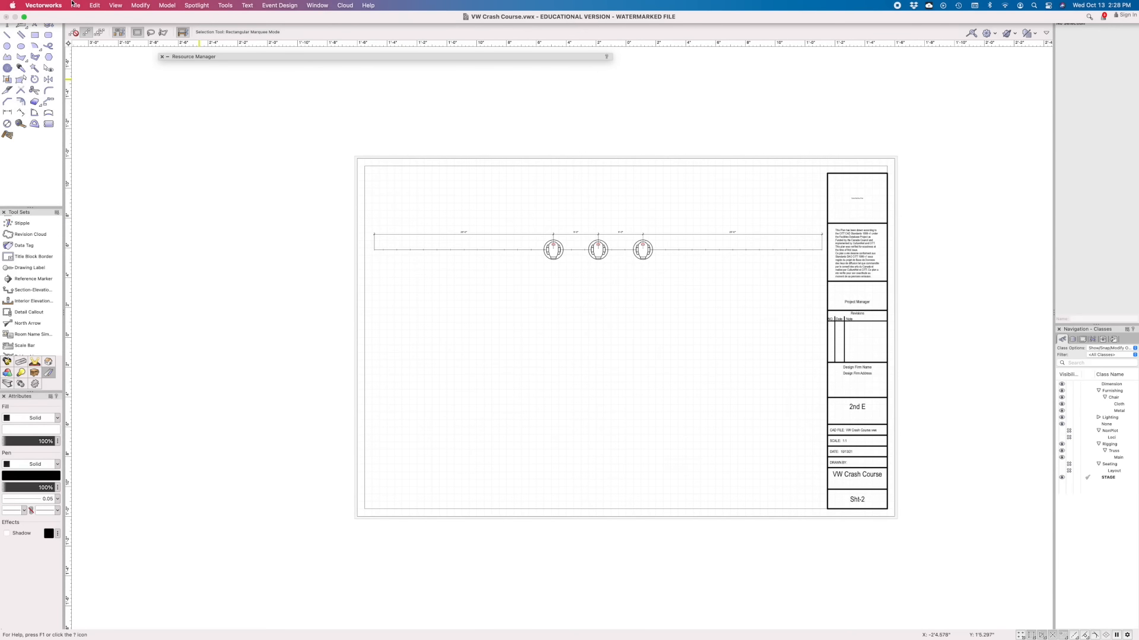
click(75, 5)
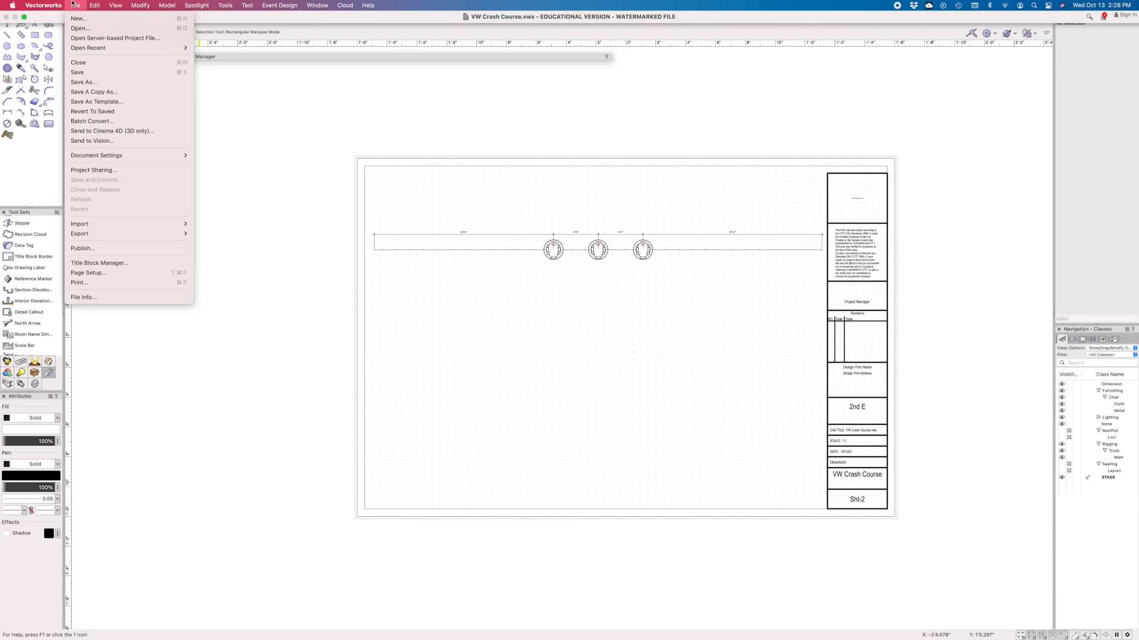
click(112, 283)
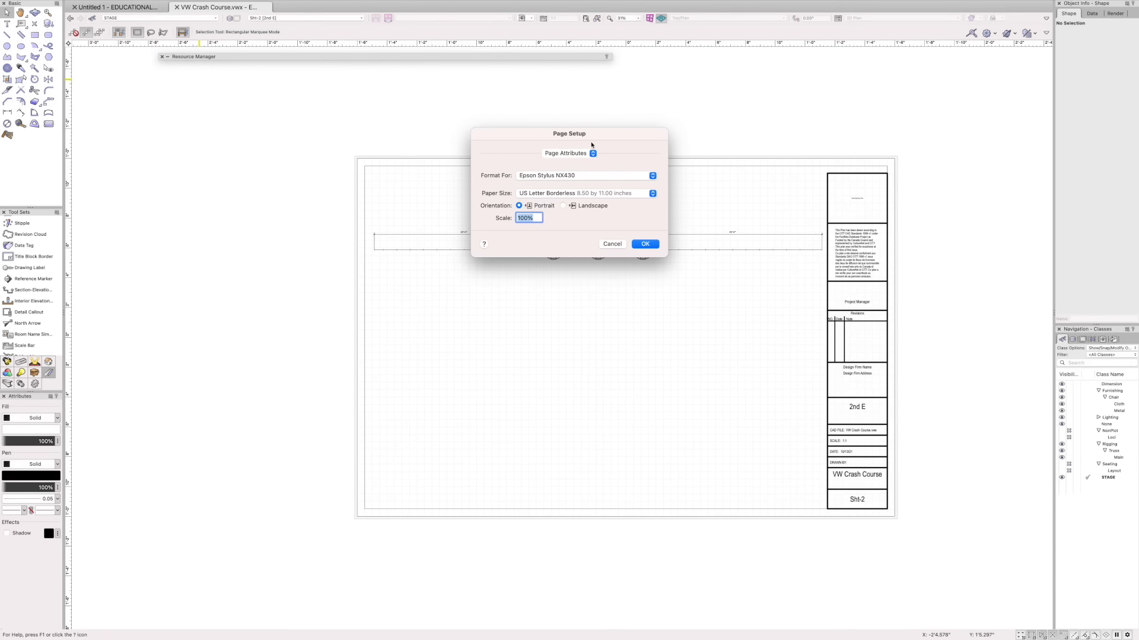
click(611, 244)
Start publishing the file and add sheets Sht-1 [COVER] and Sht-2 [2nd E] to the publish list as PDF
click(76, 5)
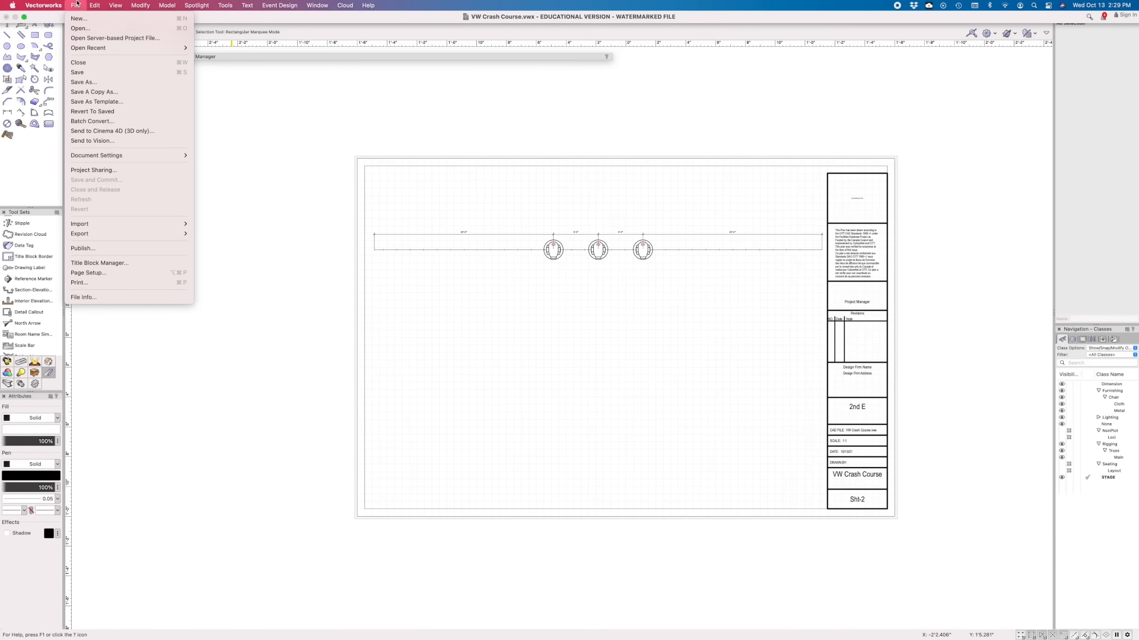
click(117, 248)
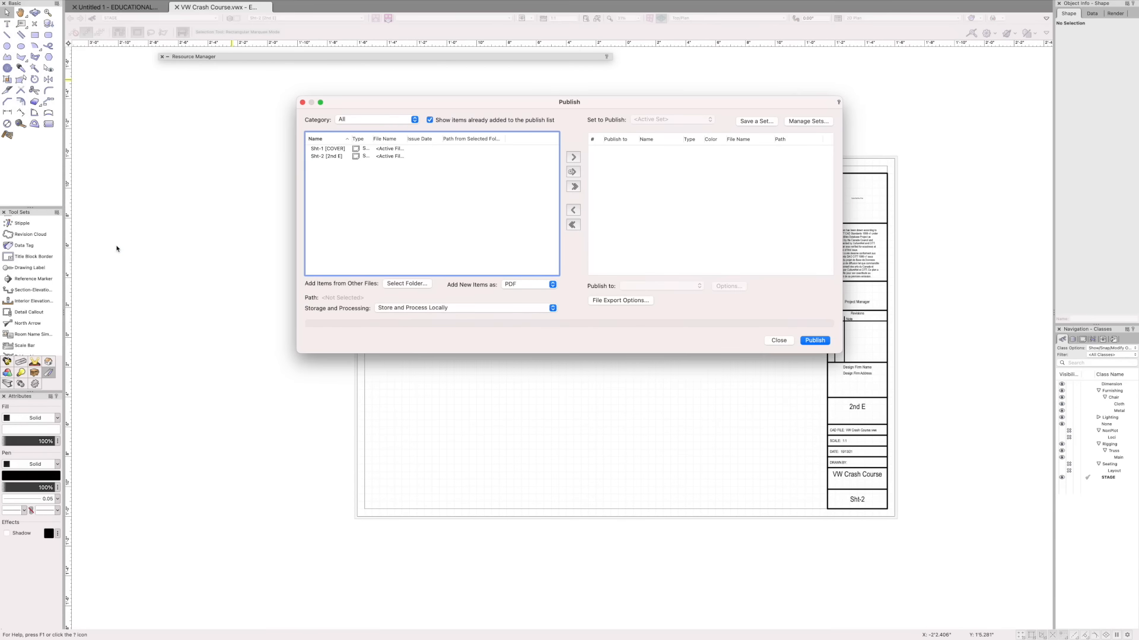
click(385, 150)
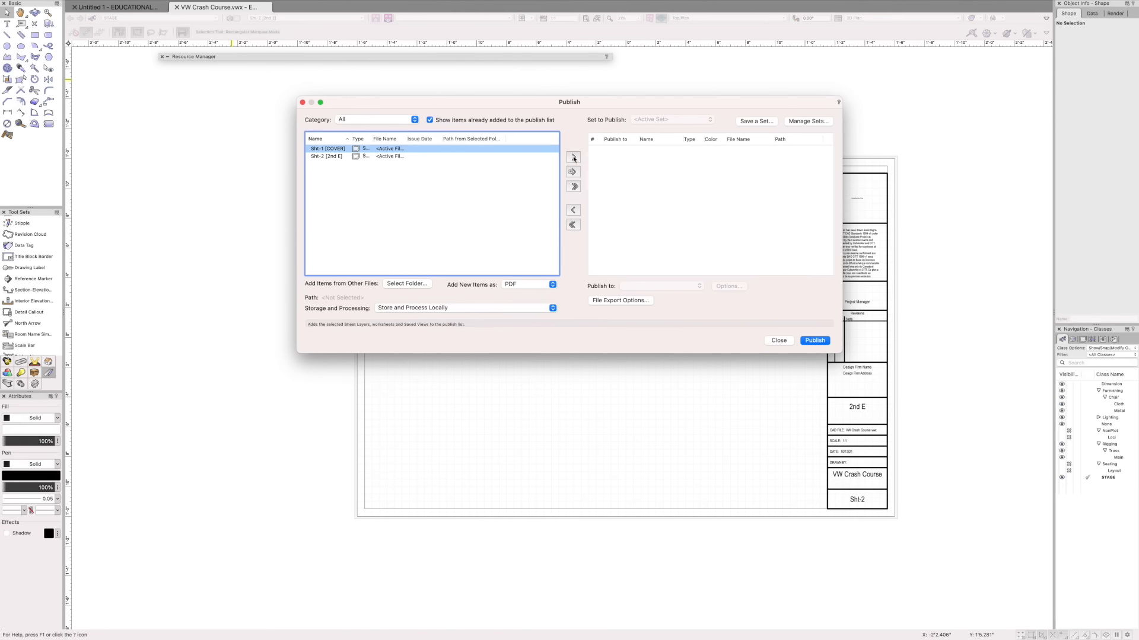
double_click(440, 150)
click(393, 157)
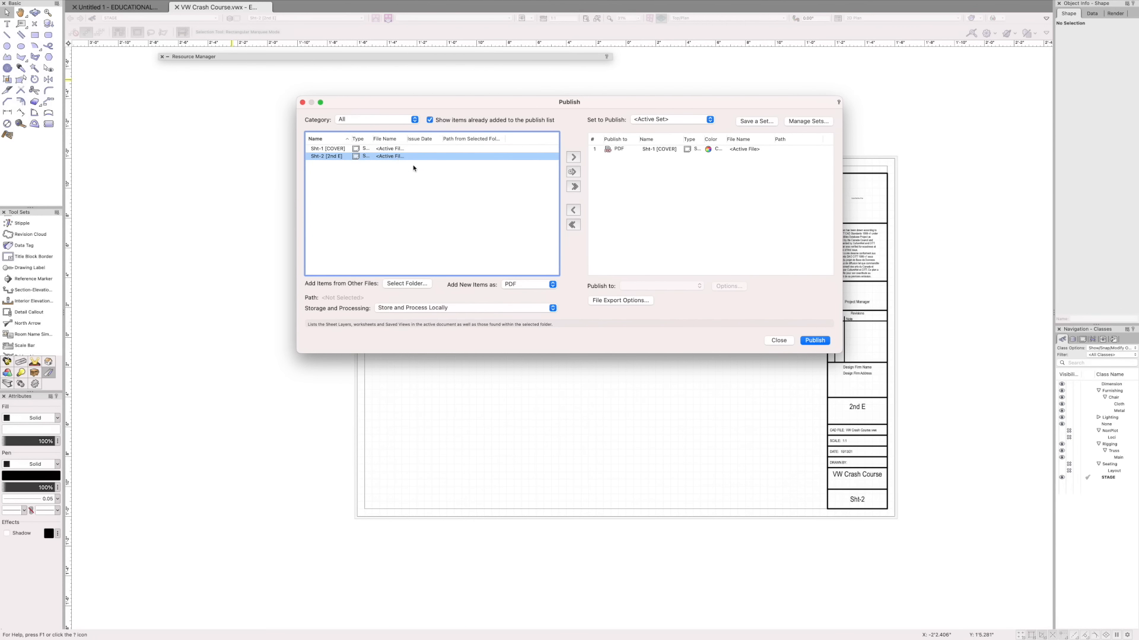
click(573, 157)
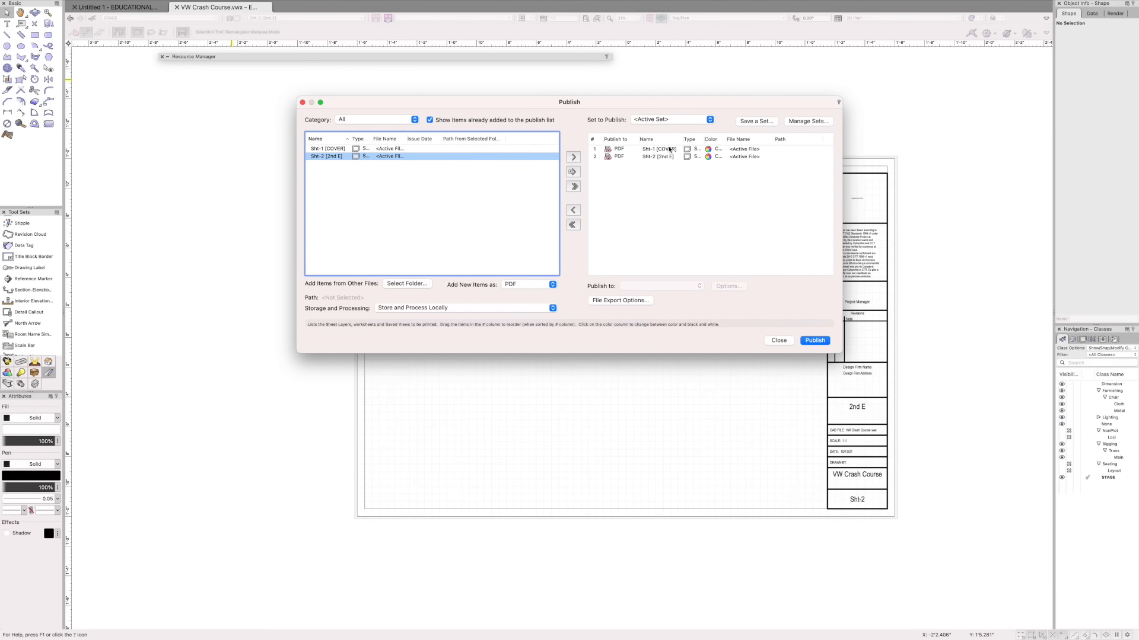
click(534, 286)
click(536, 287)
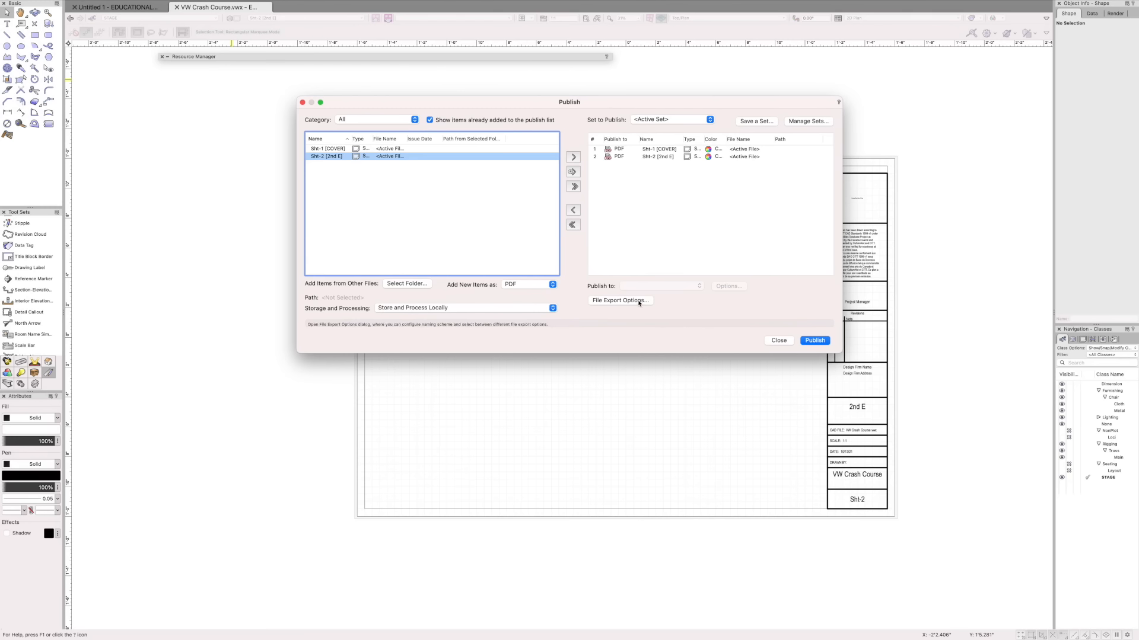
Publish the two sheets without saving a set, exporting them as a PDF named VW Crash Course on the Desktop
click(813, 341)
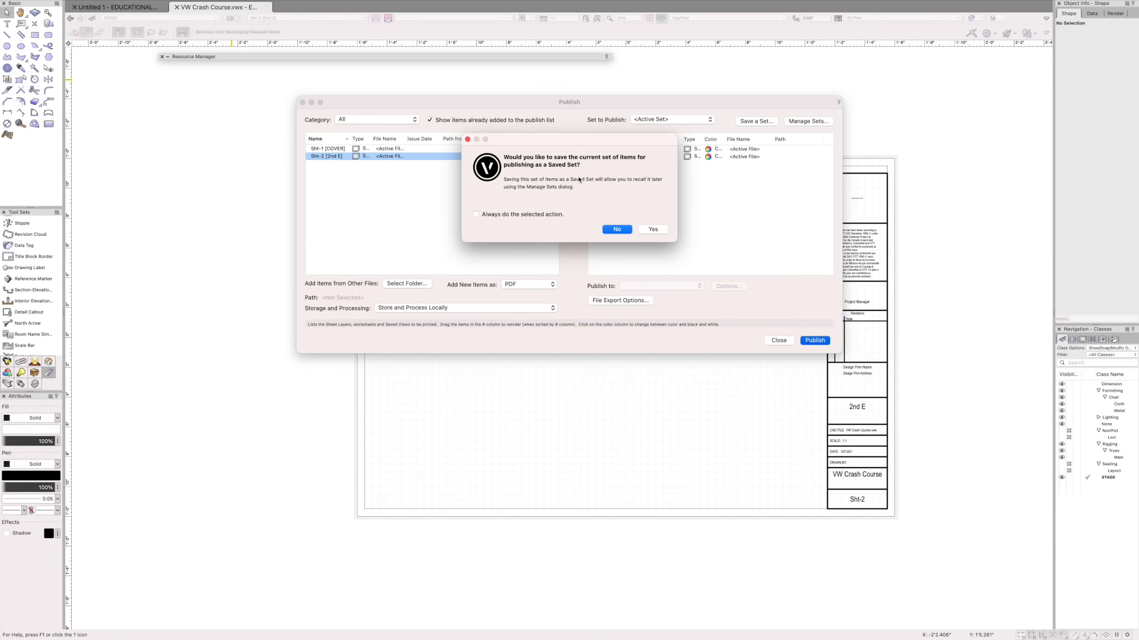
click(618, 230)
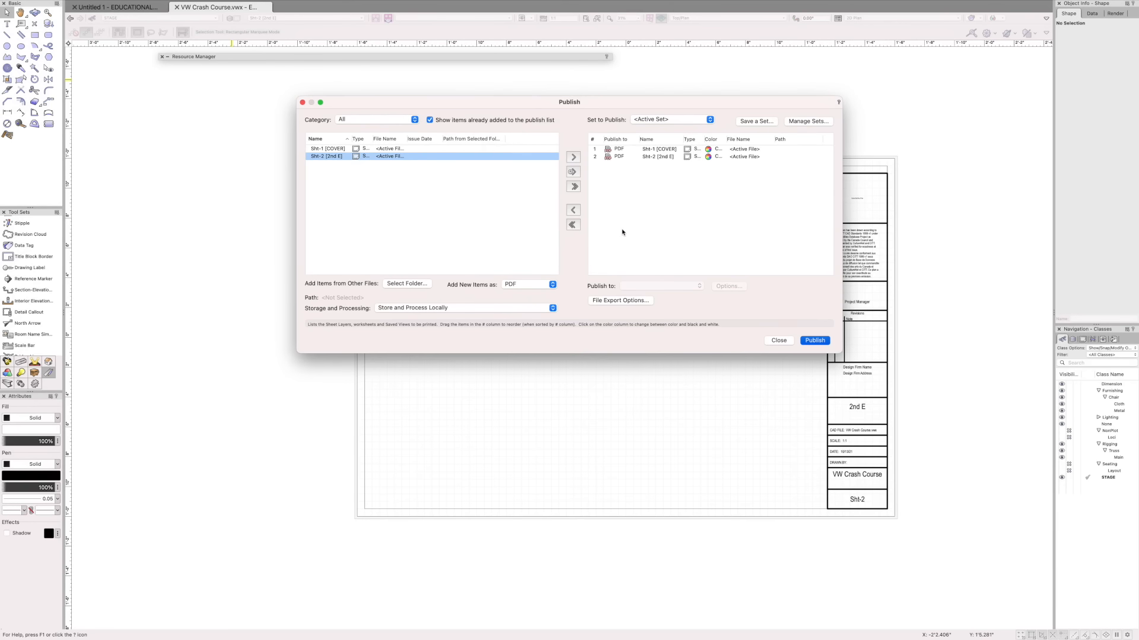
click(422, 149)
click(398, 181)
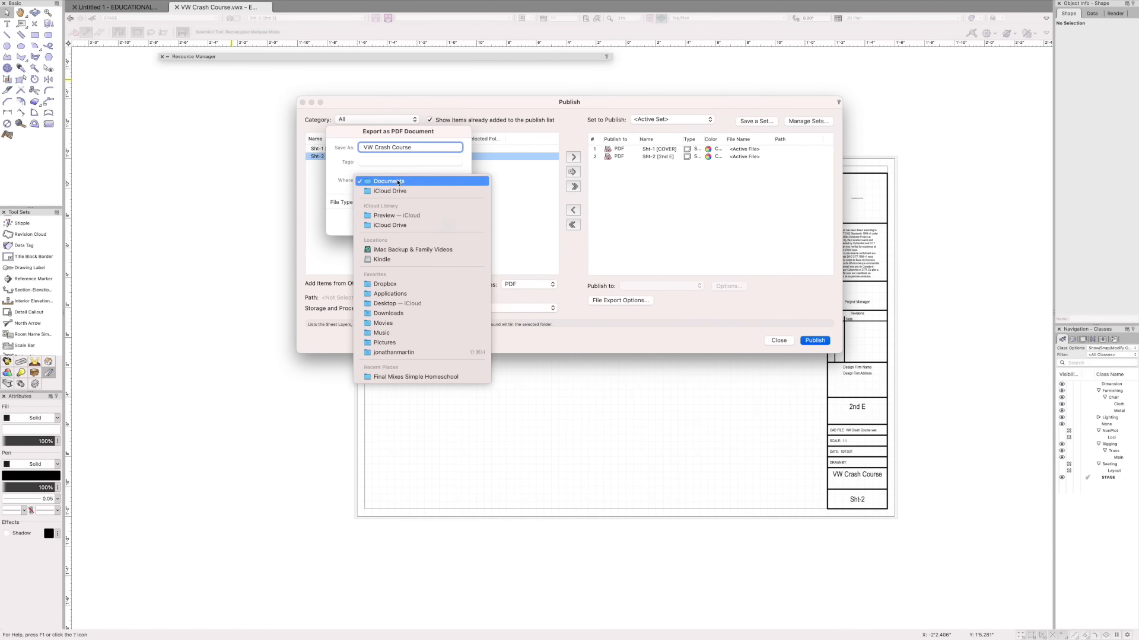
click(414, 304)
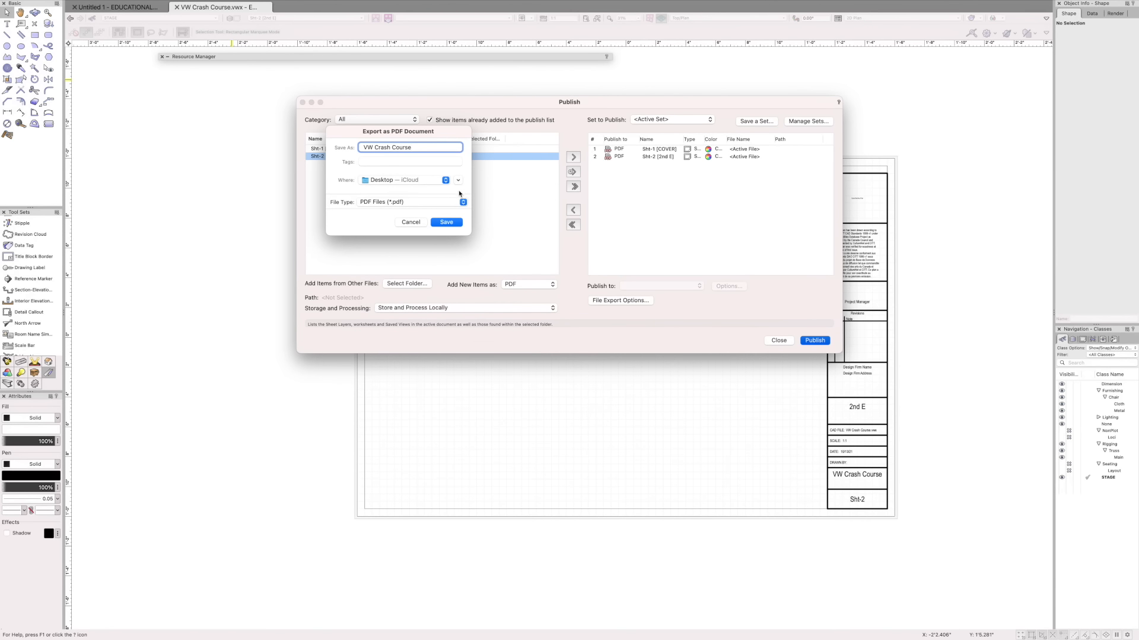
click(457, 227)
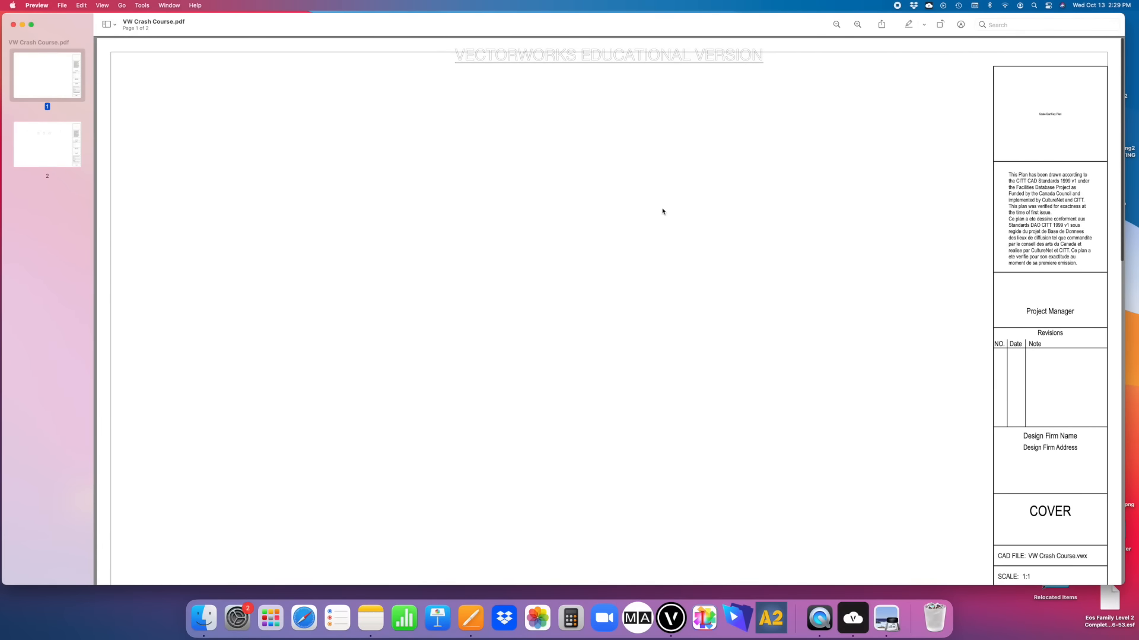
Look through both pages of the published PDF, and return to Vectorworks to dismiss the publishing message
scroll(762, 281, down, 3)
scroll(762, 281, down, 10)
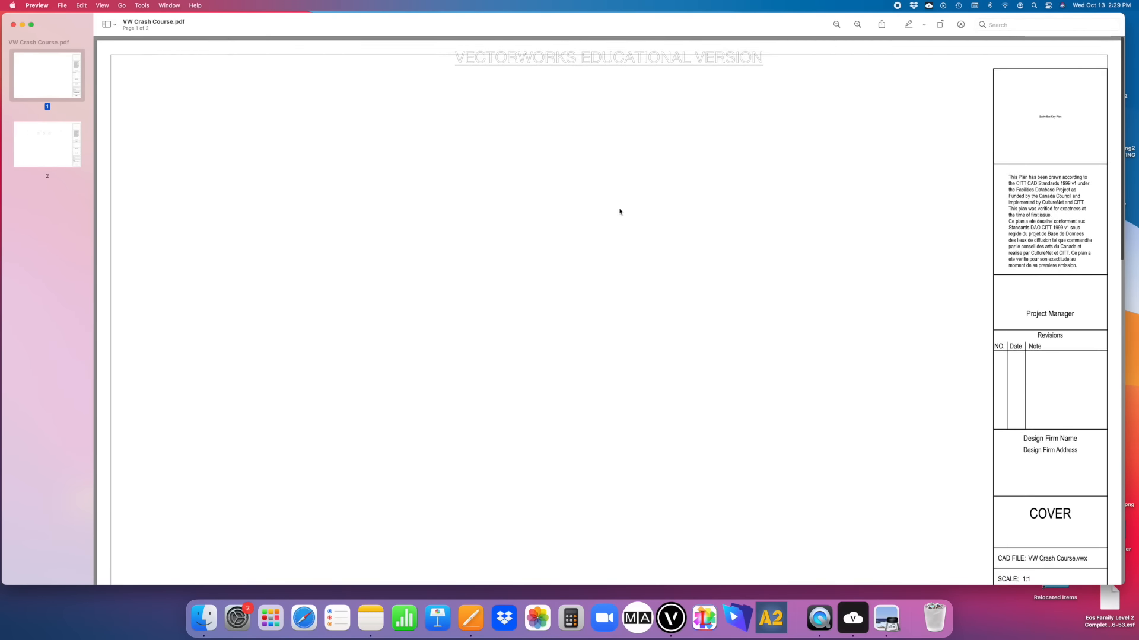
scroll(654, 215, up, 5)
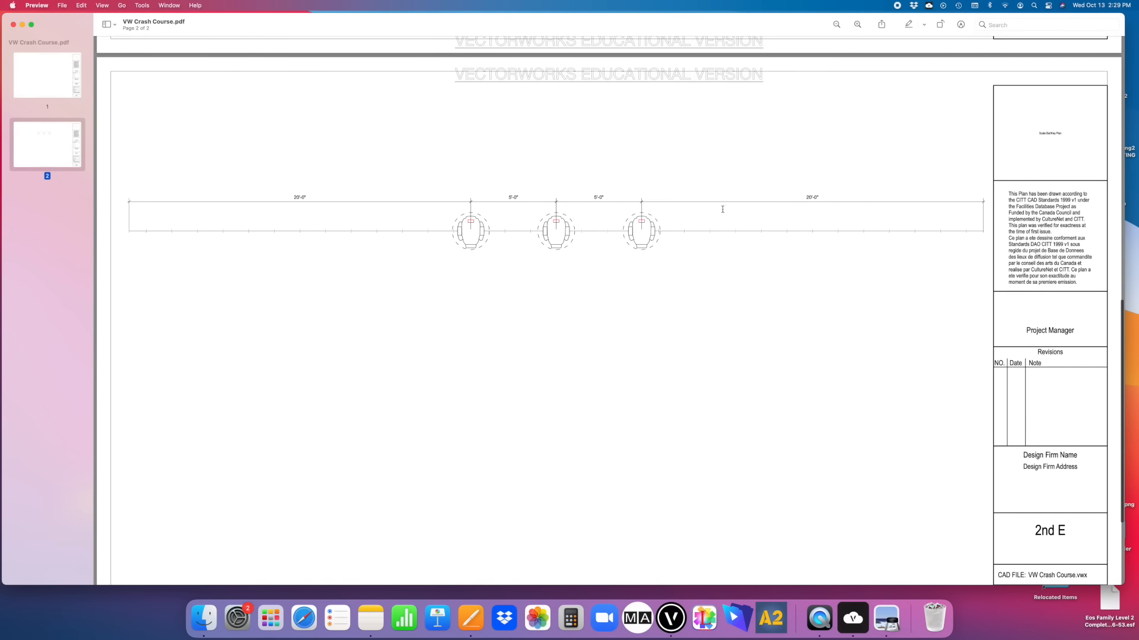
scroll(730, 226, down, 3)
scroll(730, 227, up, 2)
scroll(730, 227, up, 10)
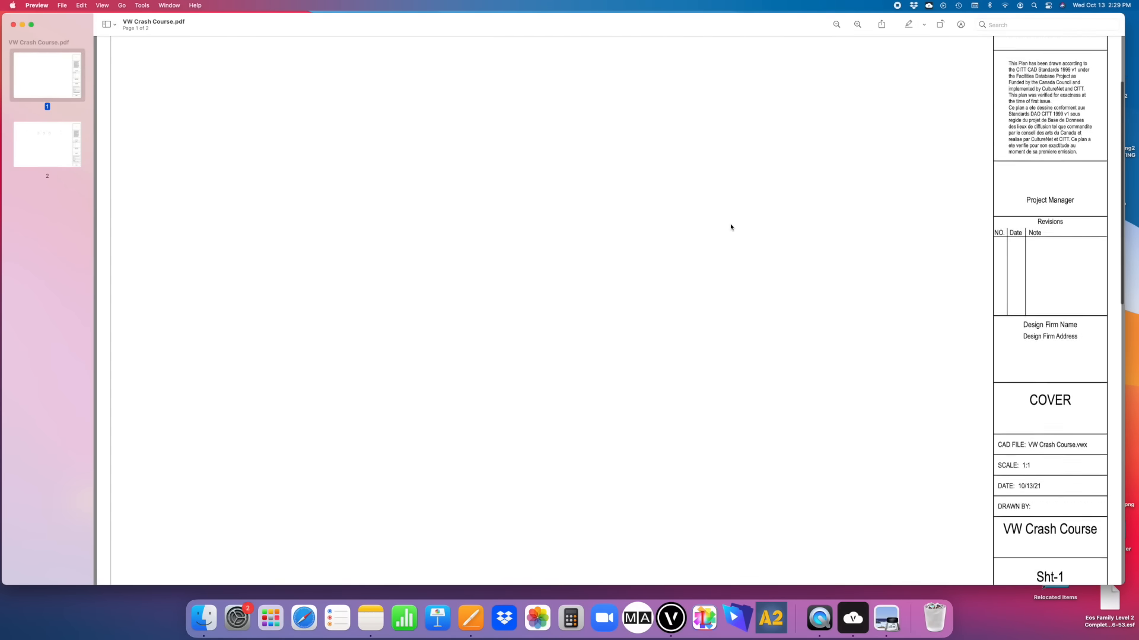
click(664, 632)
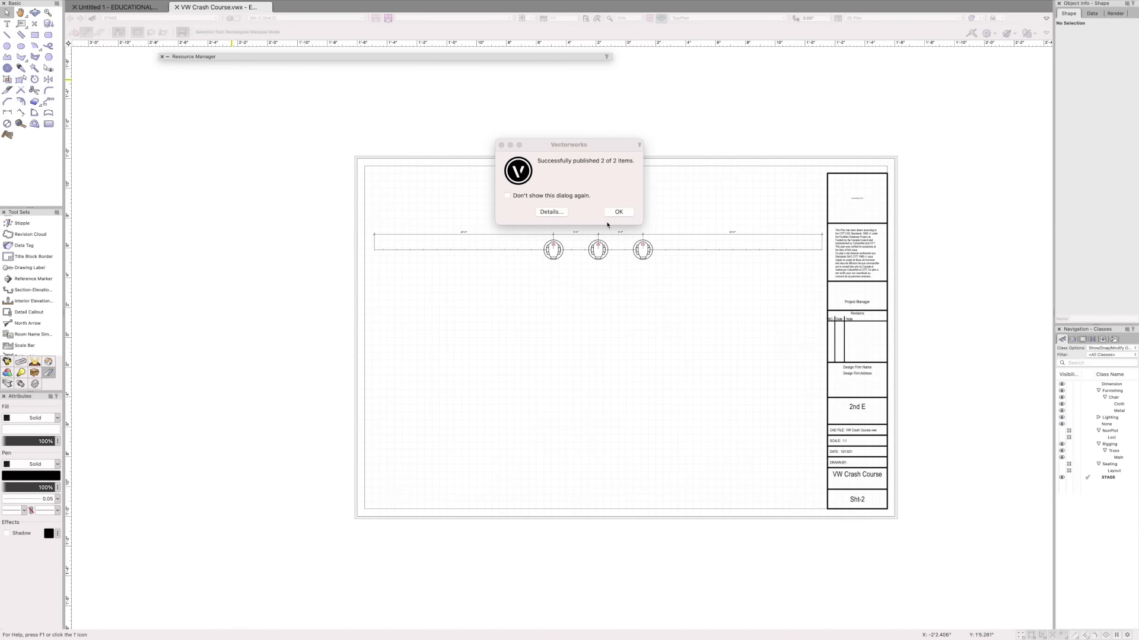
click(619, 212)
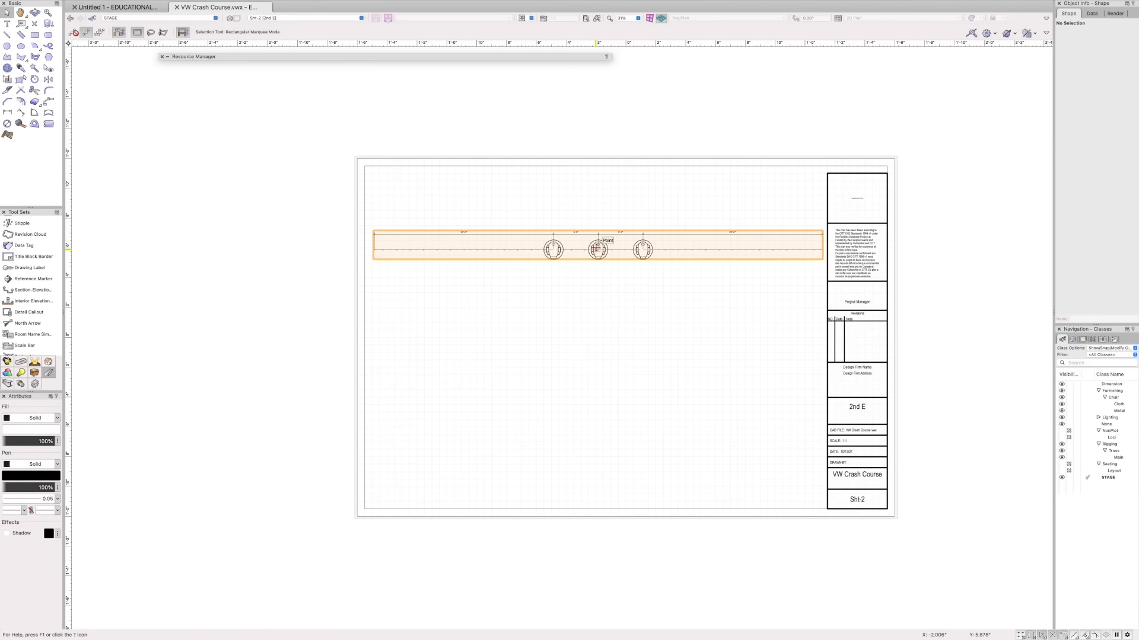
Examine the STAGE design layer and the class list, and return to the Sht-2 [2nd E] sheet
click(300, 18)
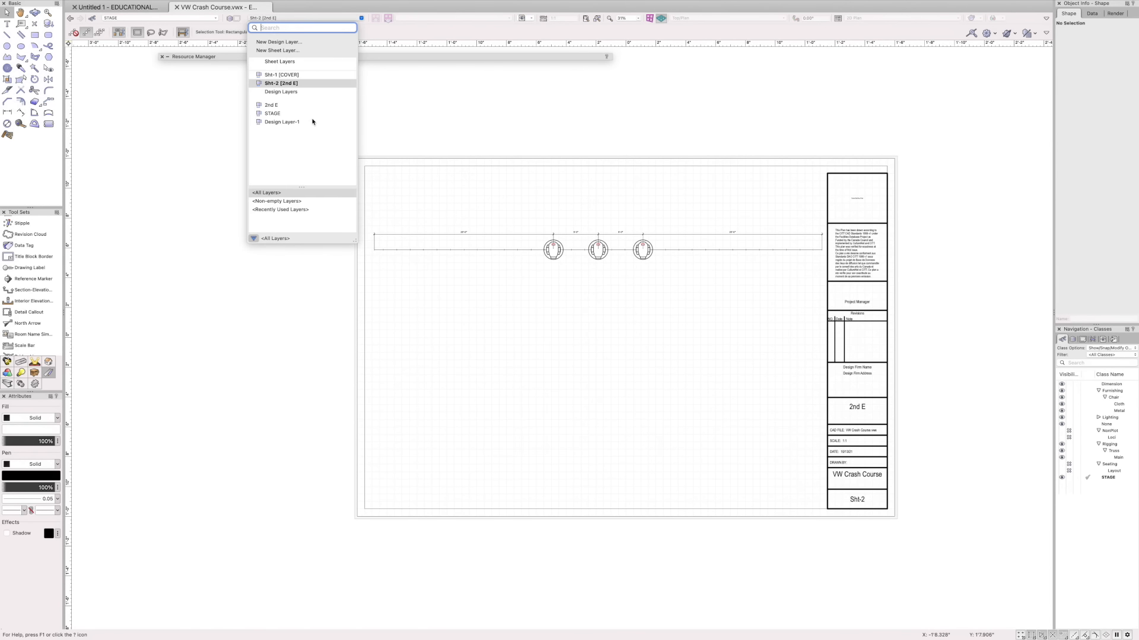
click(302, 113)
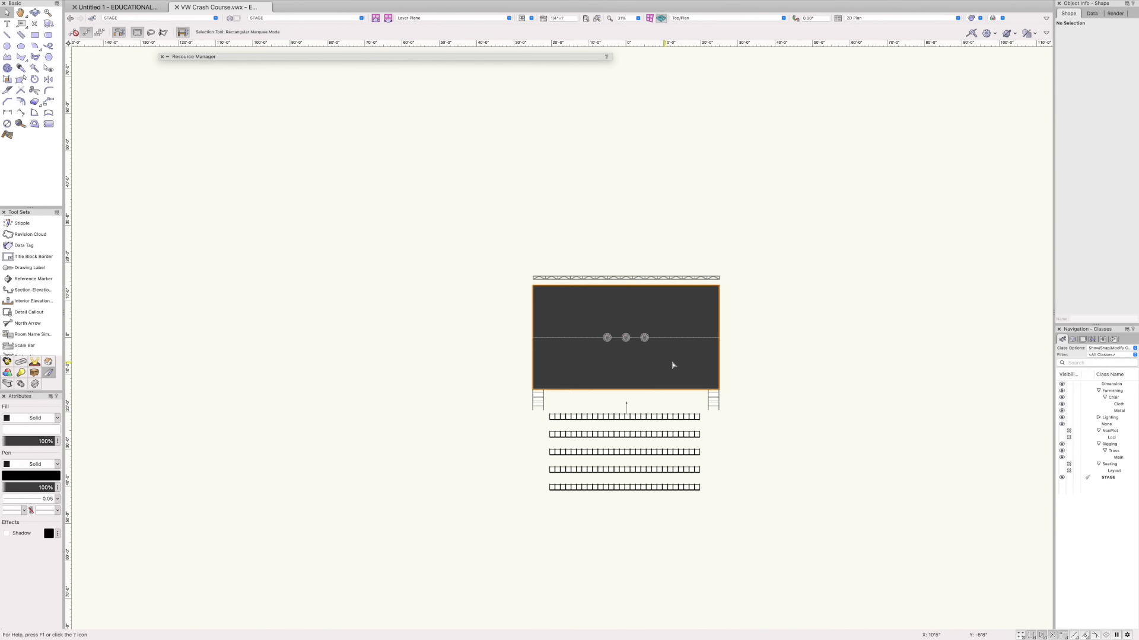
click(185, 19)
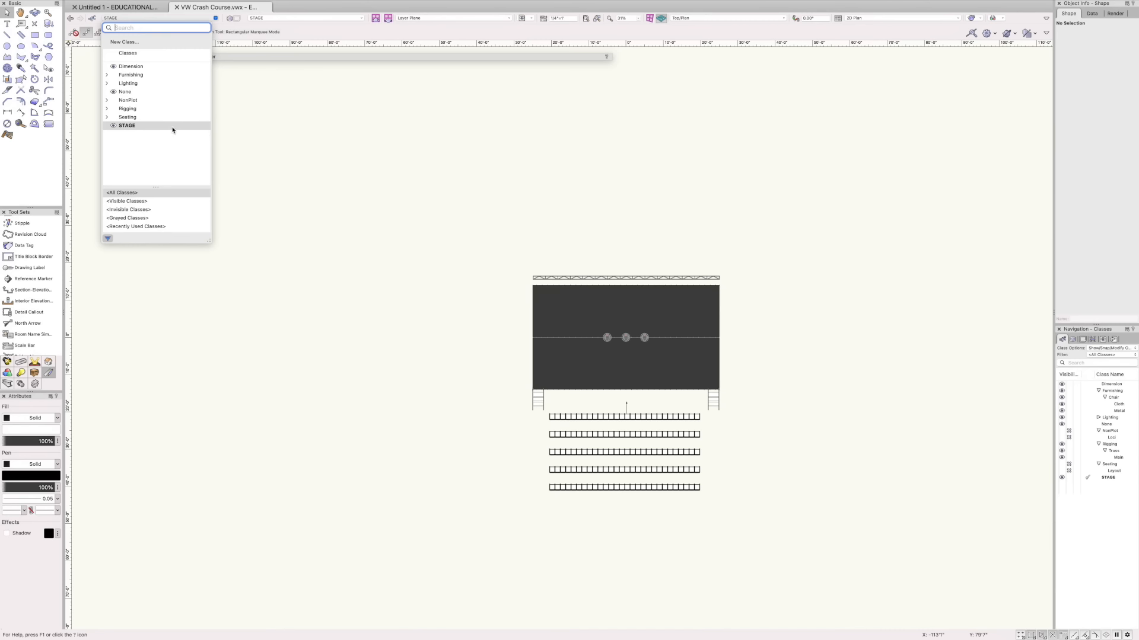
click(465, 288)
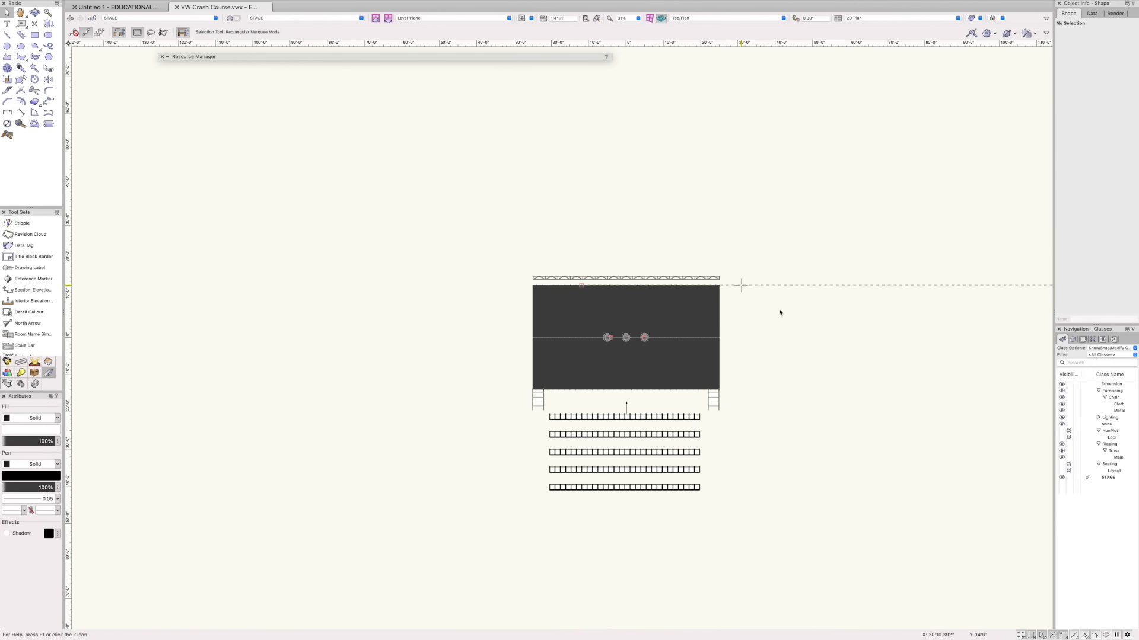
click(306, 19)
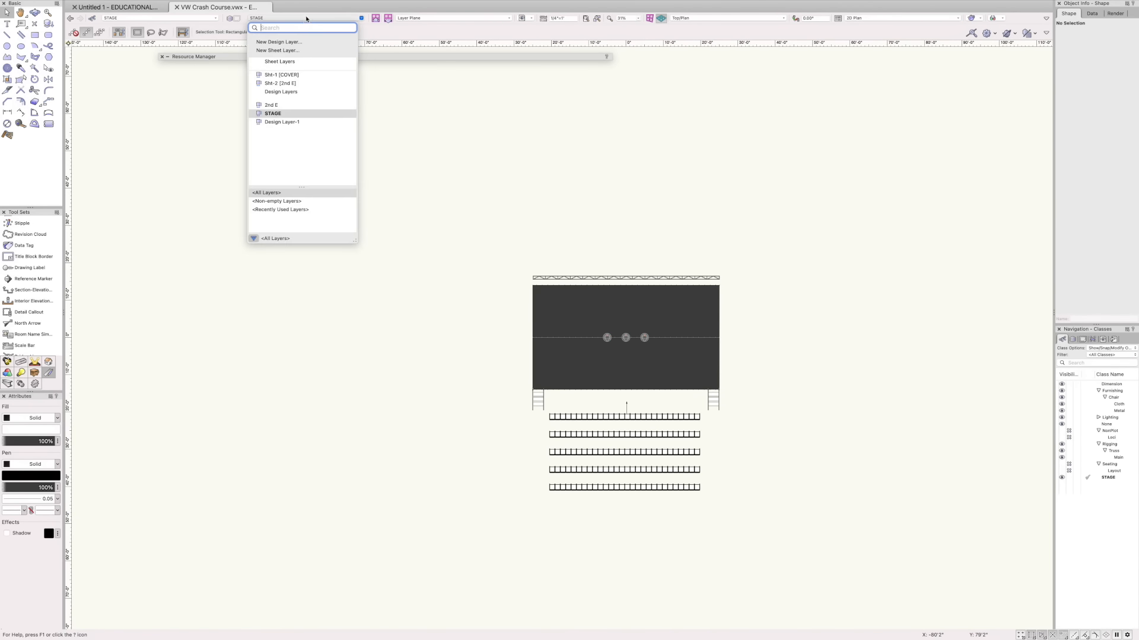
click(300, 83)
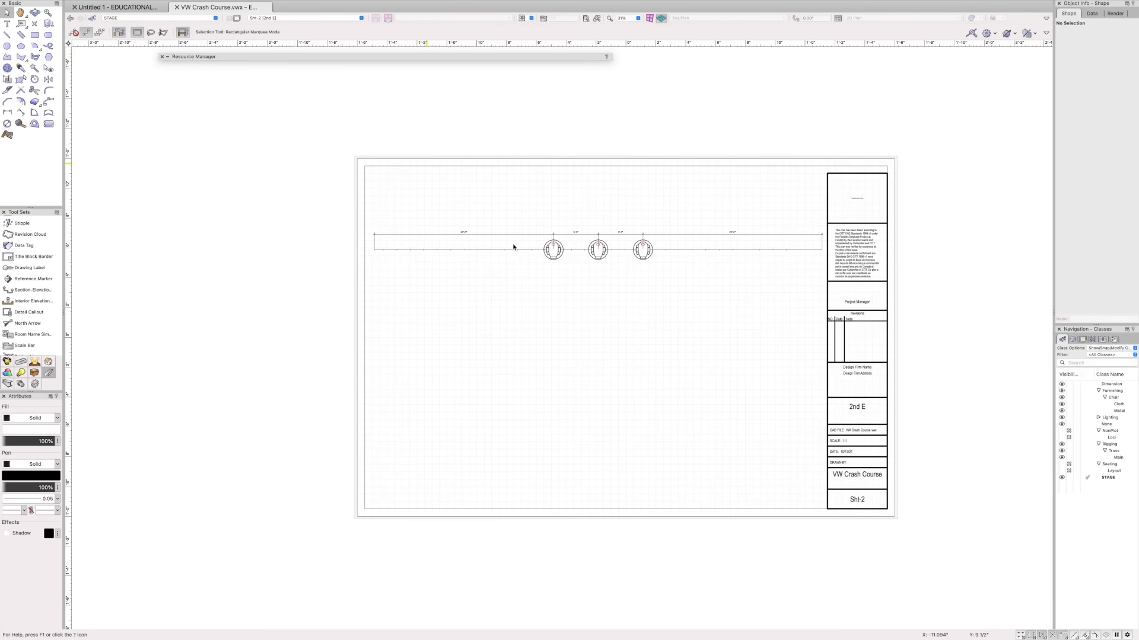
Open the Title Block Layout of the sheet's title block border to examine its contents, and exit the layout
double_click(619, 247)
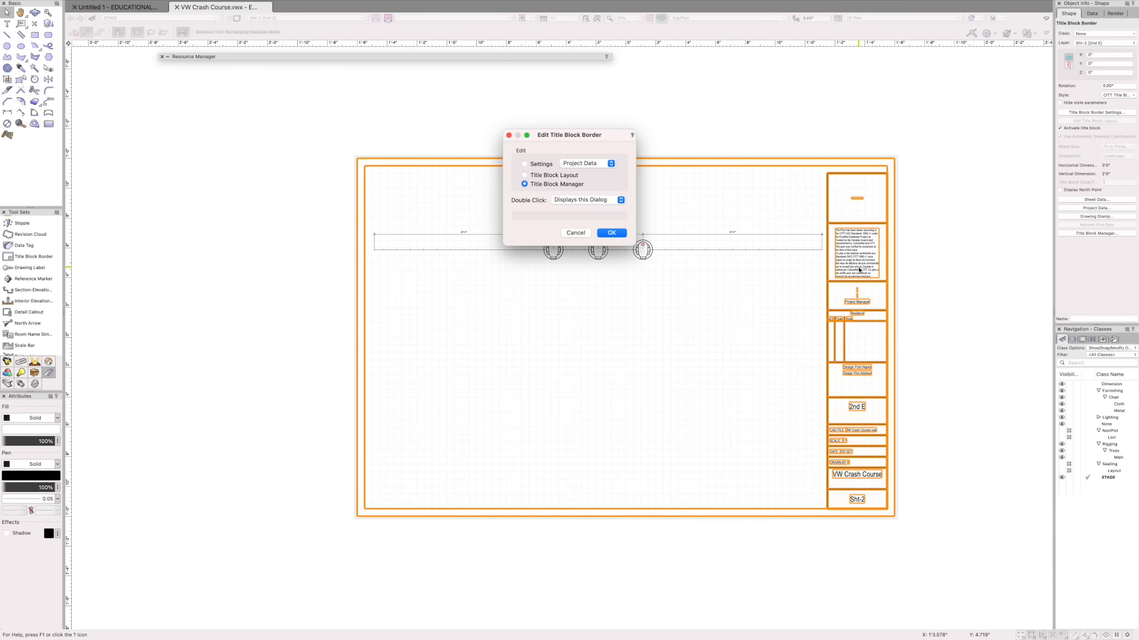
click(524, 175)
click(611, 232)
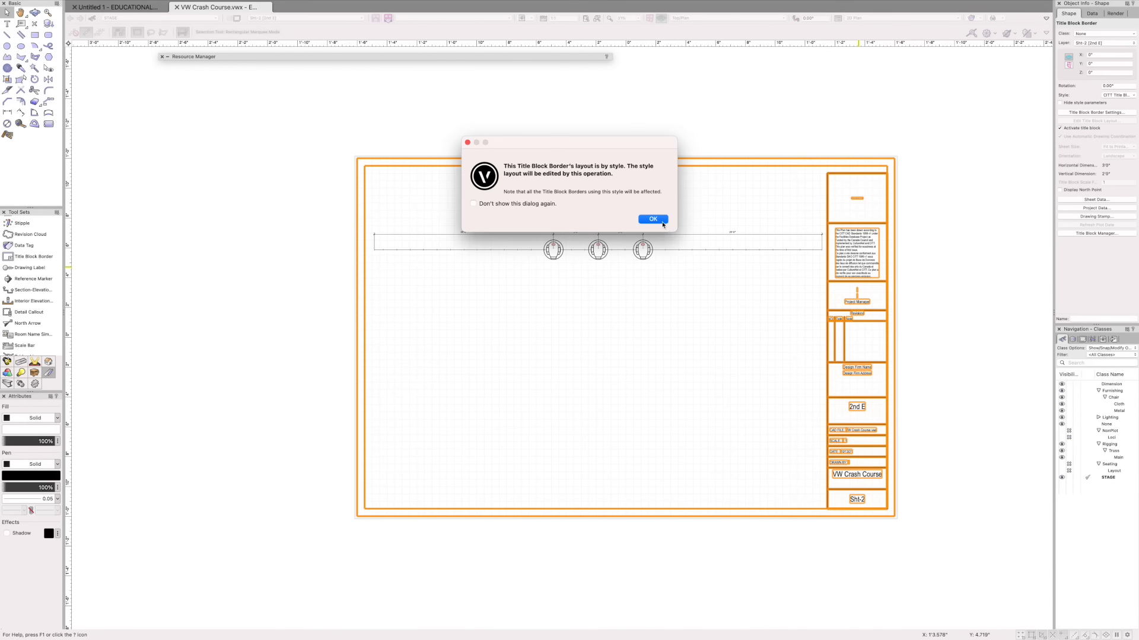
click(663, 221)
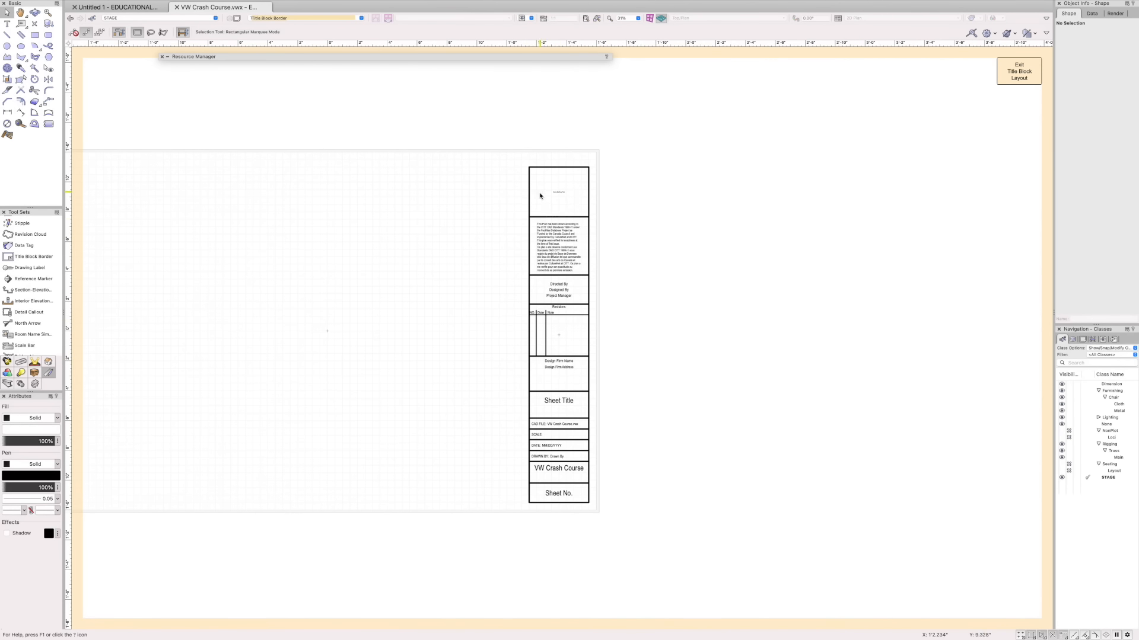
click(1019, 73)
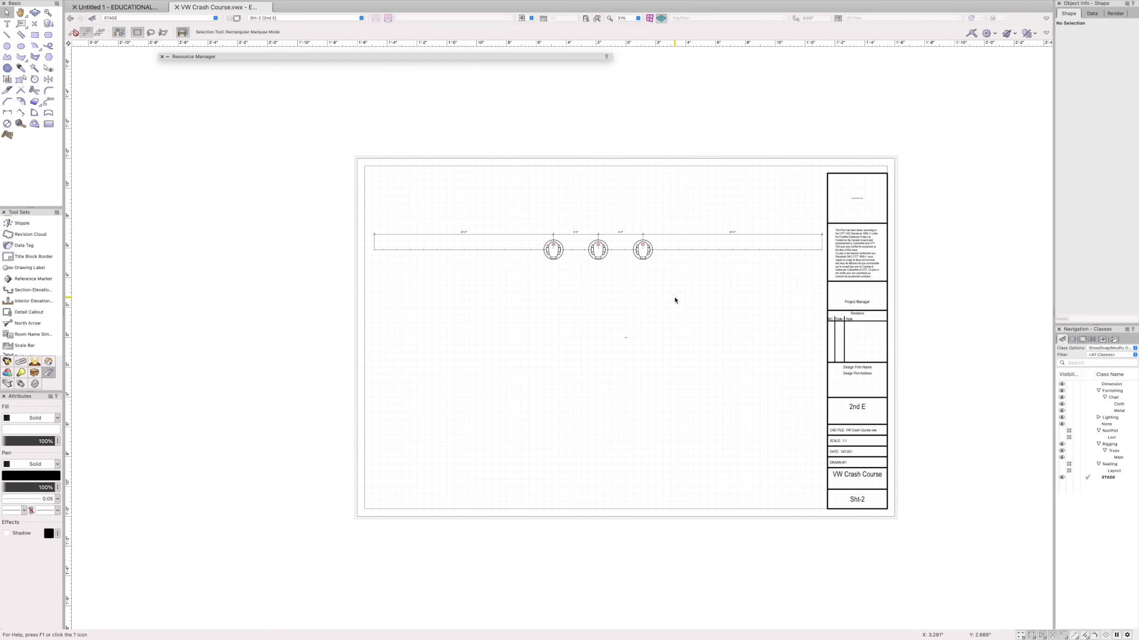
Display the list of available file export formats
mouse_move(132, 4)
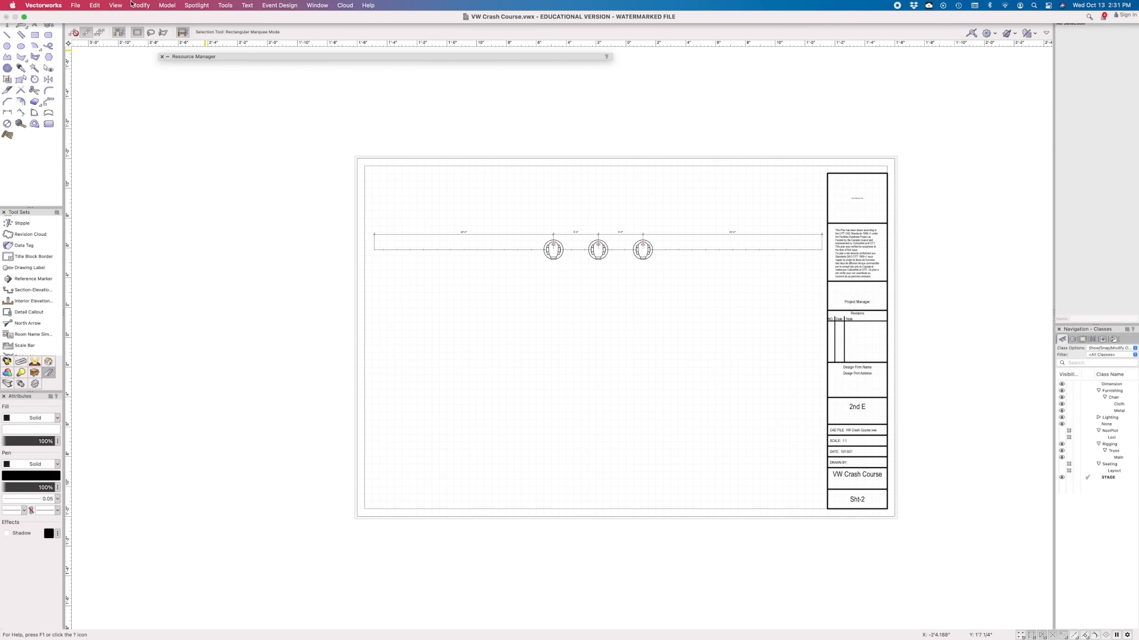
click(76, 5)
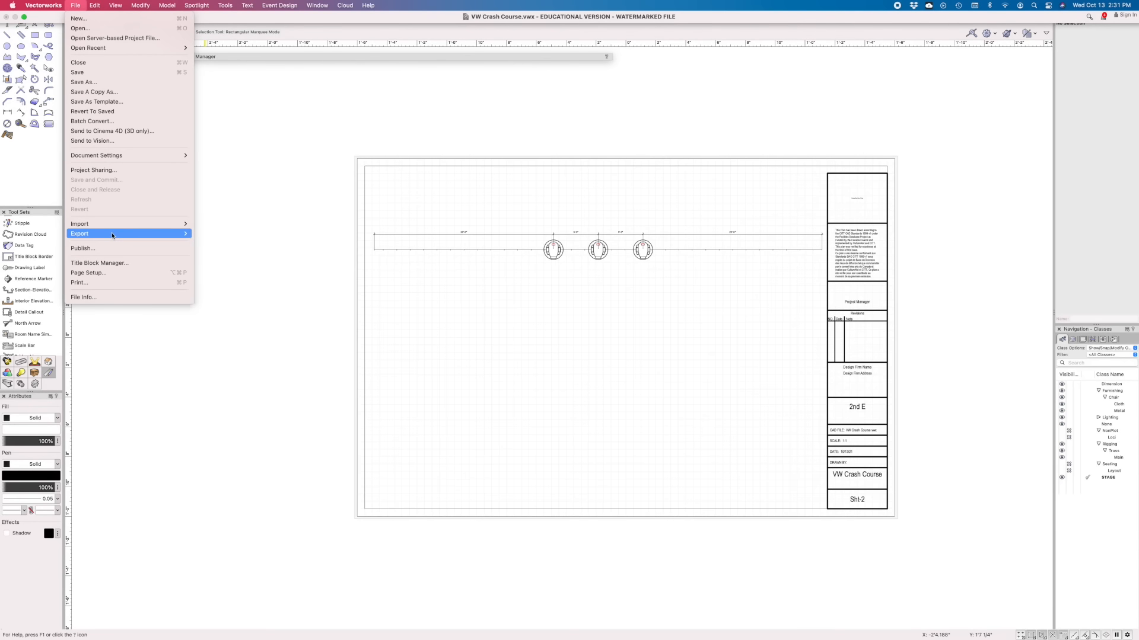
mouse_move(160, 234)
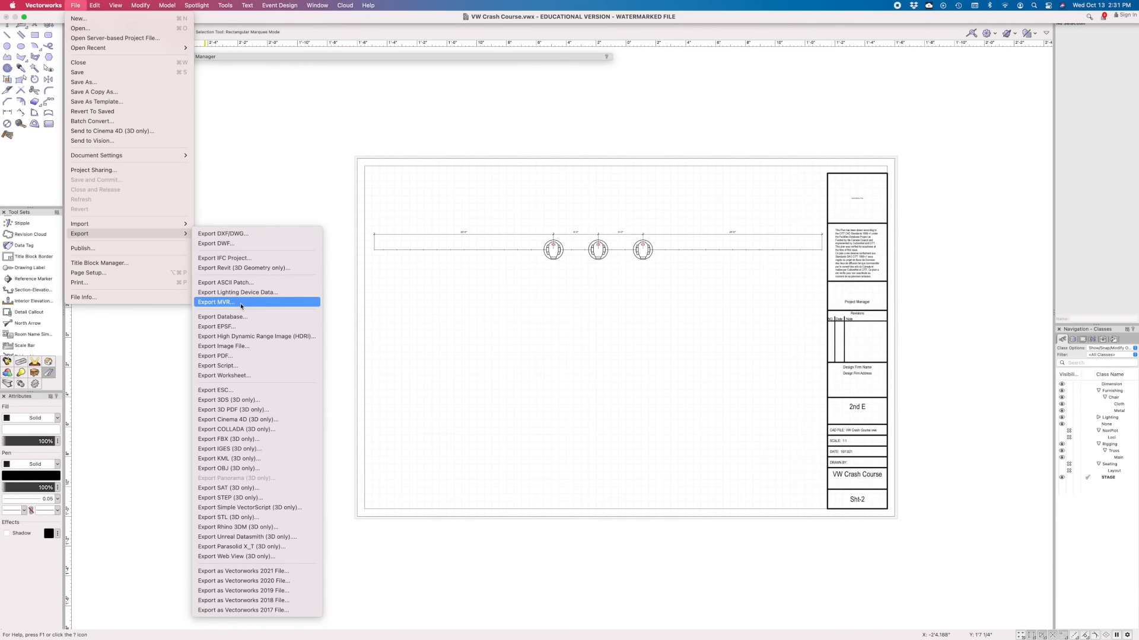